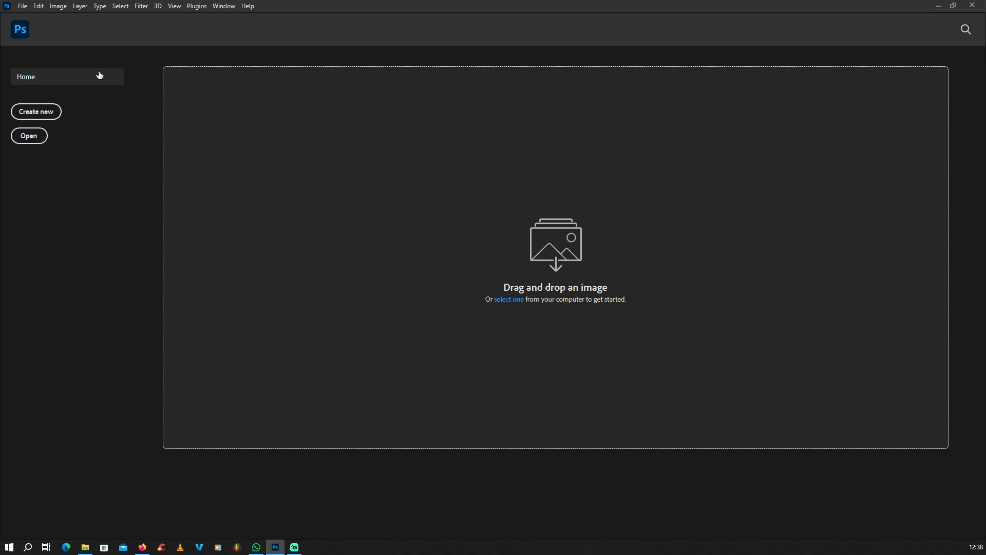
# Create a new blank white document, 4 × 7 inches at 300 ppi (1200 × 2100 px)
pyautogui.click(23, 7)
pyautogui.click(40, 19)
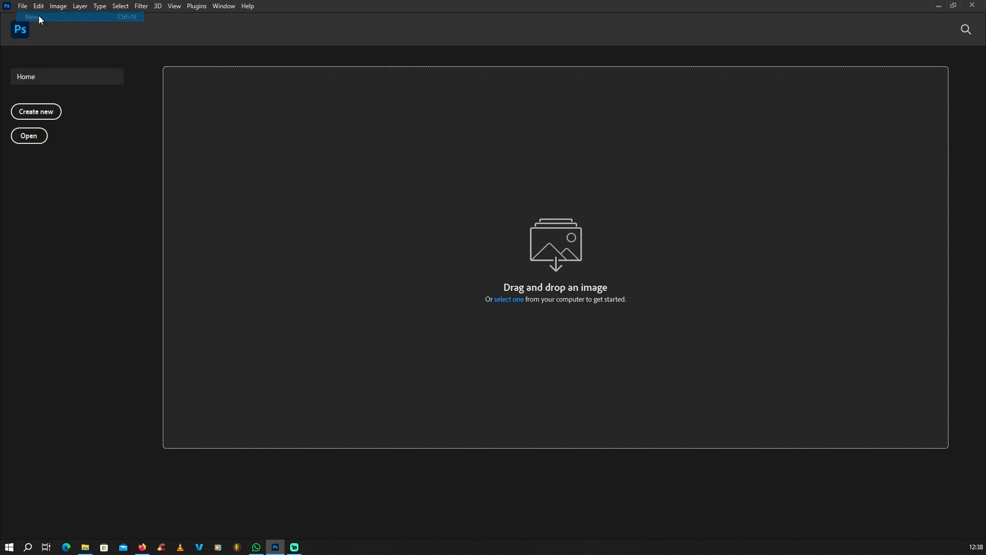
pyautogui.click(686, 188)
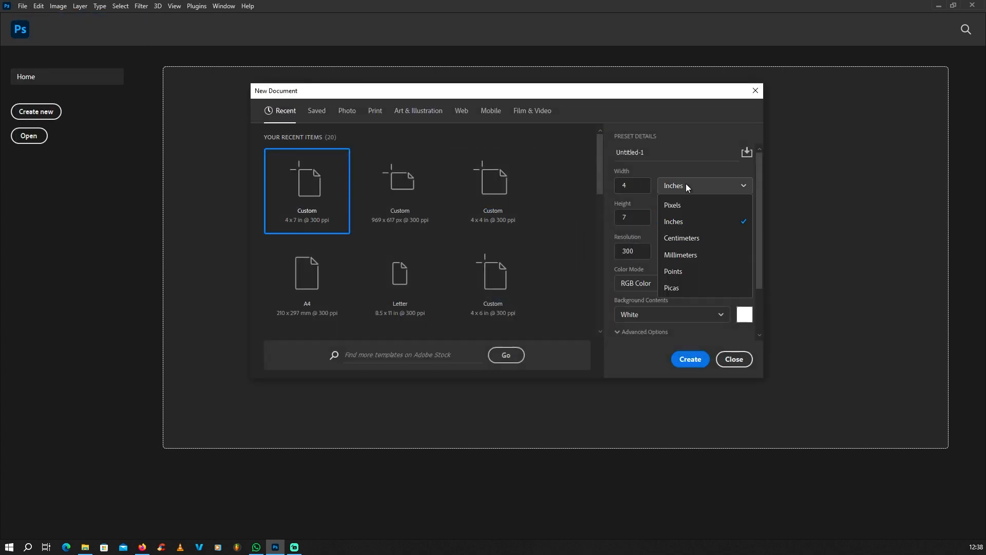
pyautogui.click(679, 229)
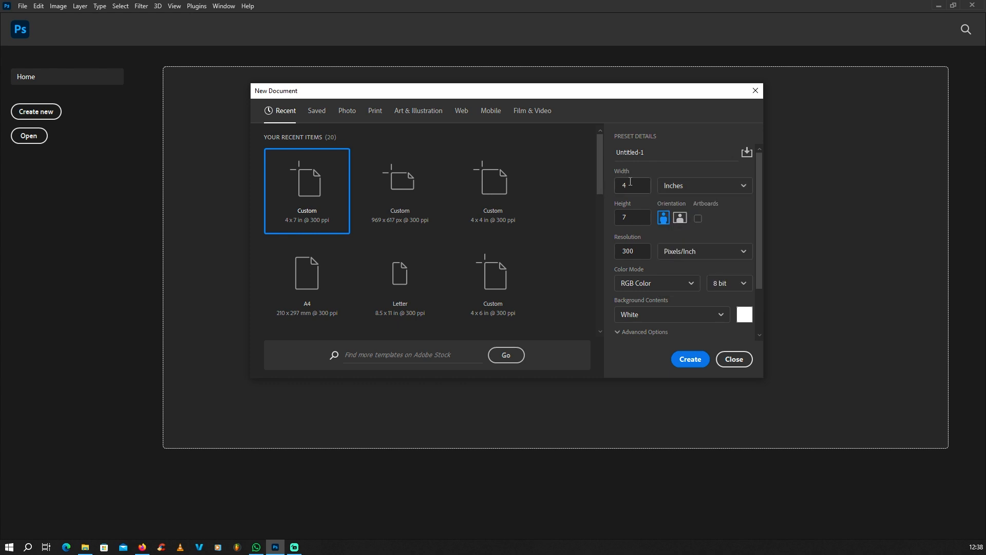
pyautogui.click(633, 183)
pyautogui.press('BackSpace')
pyautogui.click(632, 217)
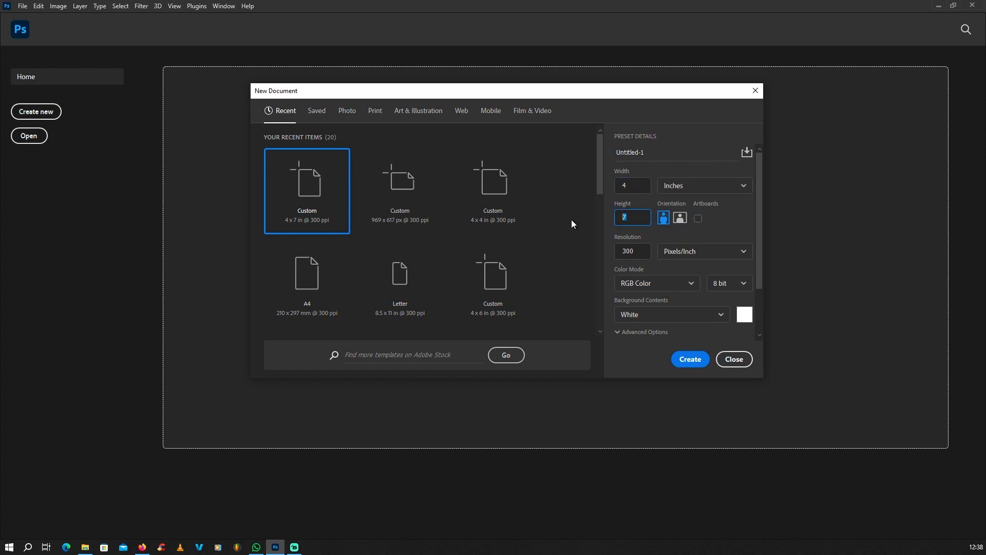
pyautogui.click(691, 359)
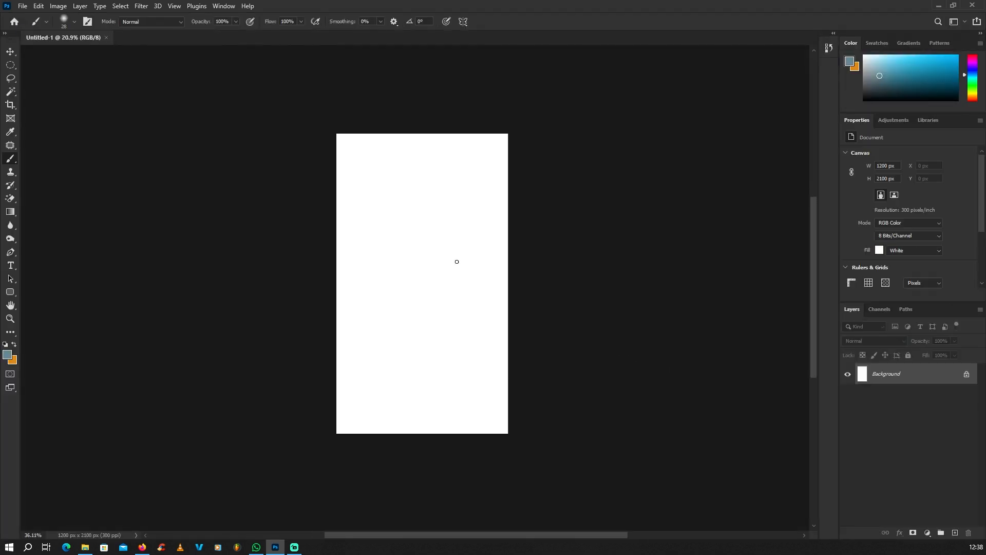
pyautogui.scroll(3, 456, 262)
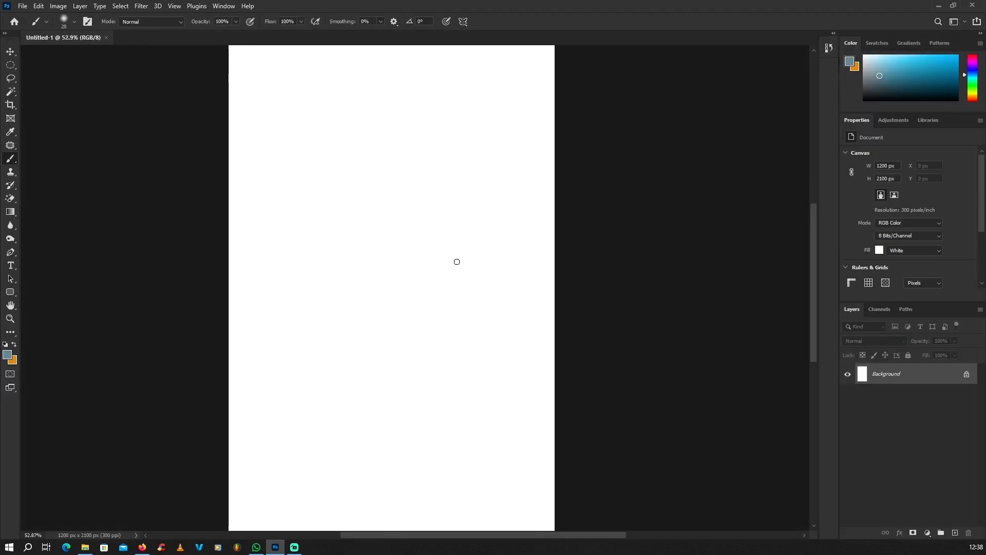
pyautogui.scroll(-2, 456, 259)
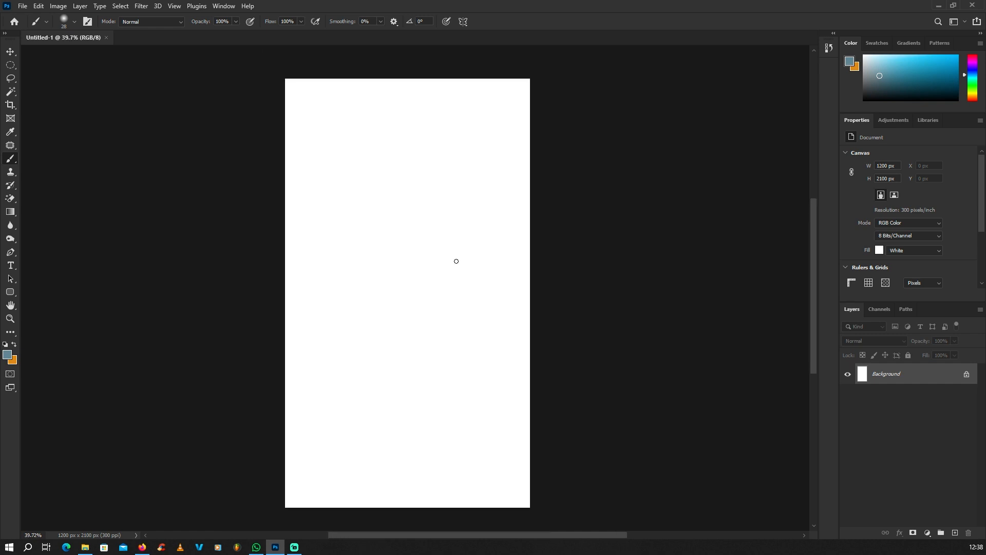
pyautogui.scroll(1, 454, 259)
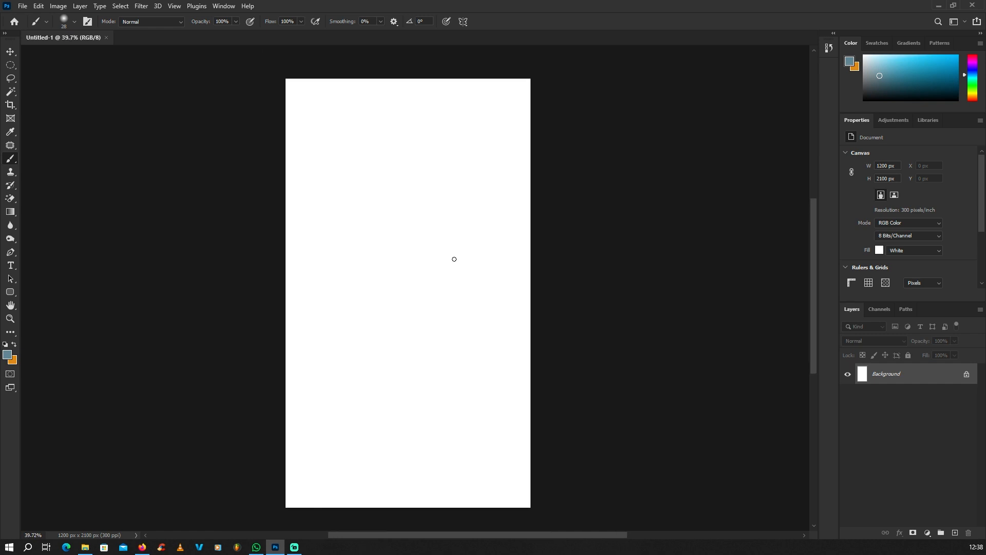
pyautogui.scroll(-1, 454, 259)
pyautogui.scroll(1, 453, 260)
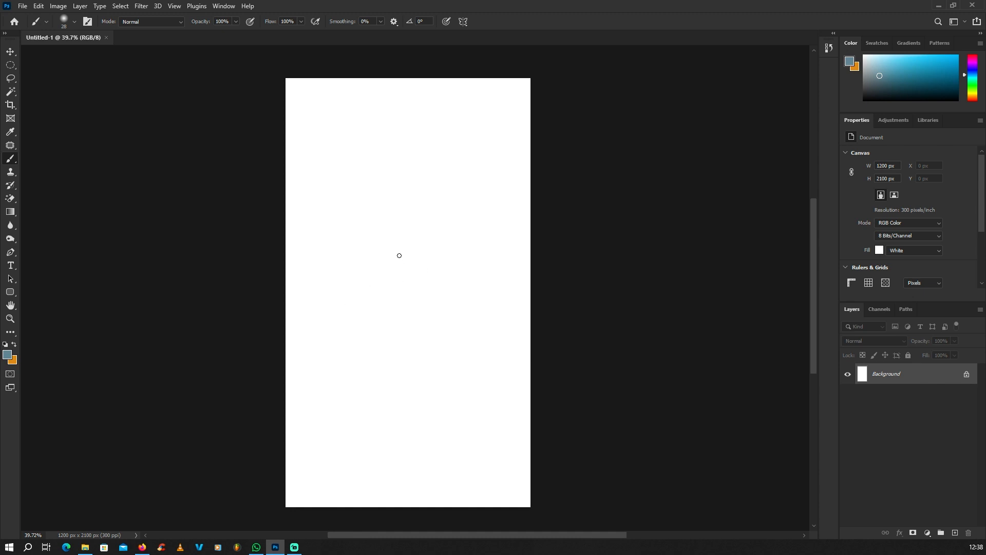
pyautogui.scroll(-1, 399, 255)
pyautogui.scroll(1, 396, 258)
pyautogui.scroll(1, 390, 218)
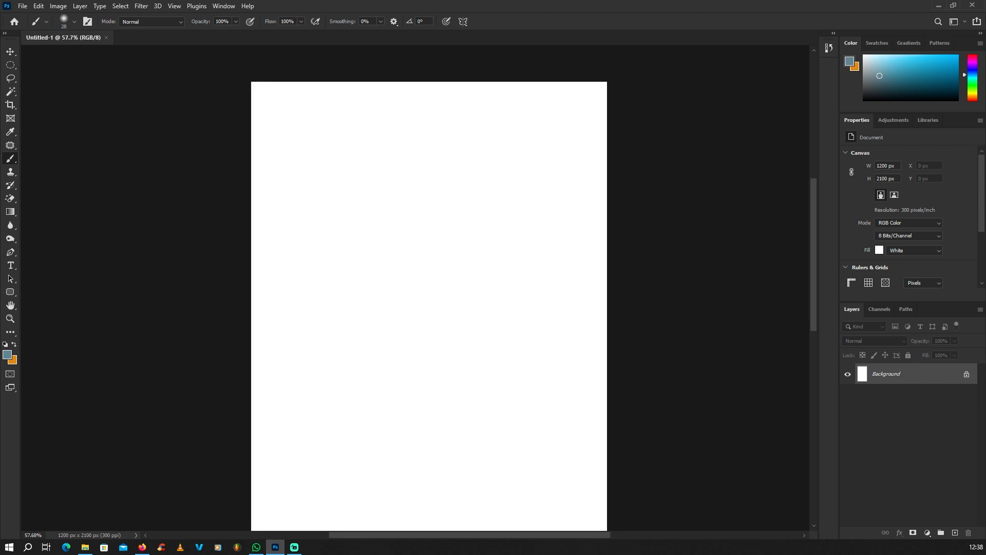
pyautogui.scroll(1, 434, 234)
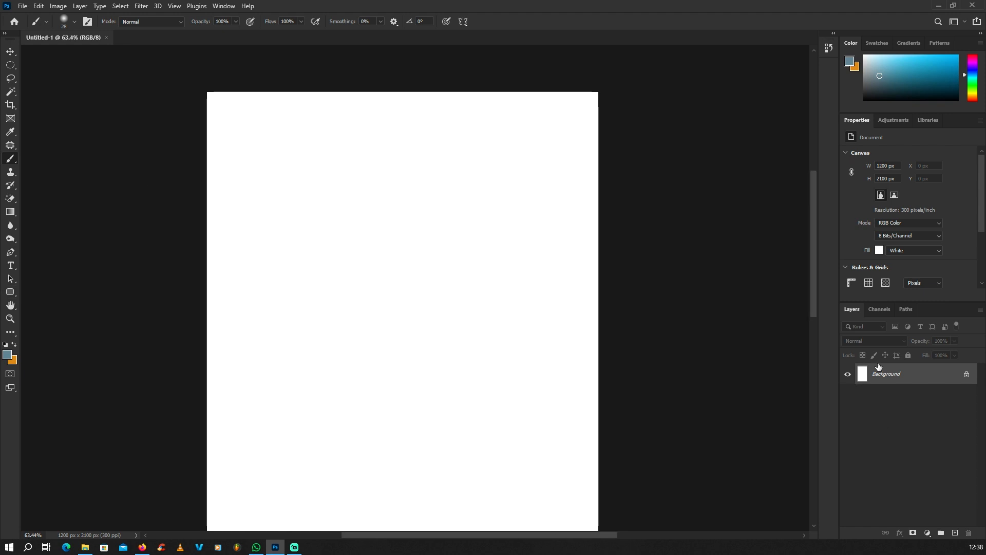
# Add Layer 1 and draw a circular elliptical selection just below the page centre
pyautogui.click(955, 533)
pyautogui.scroll(-2, 352, 331)
pyautogui.scroll(1, 352, 330)
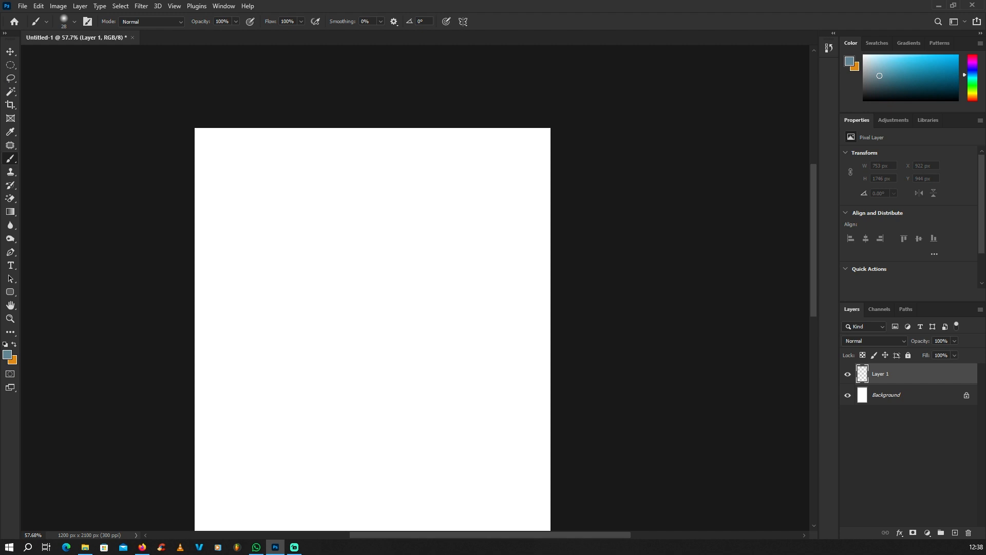
pyautogui.click(10, 67)
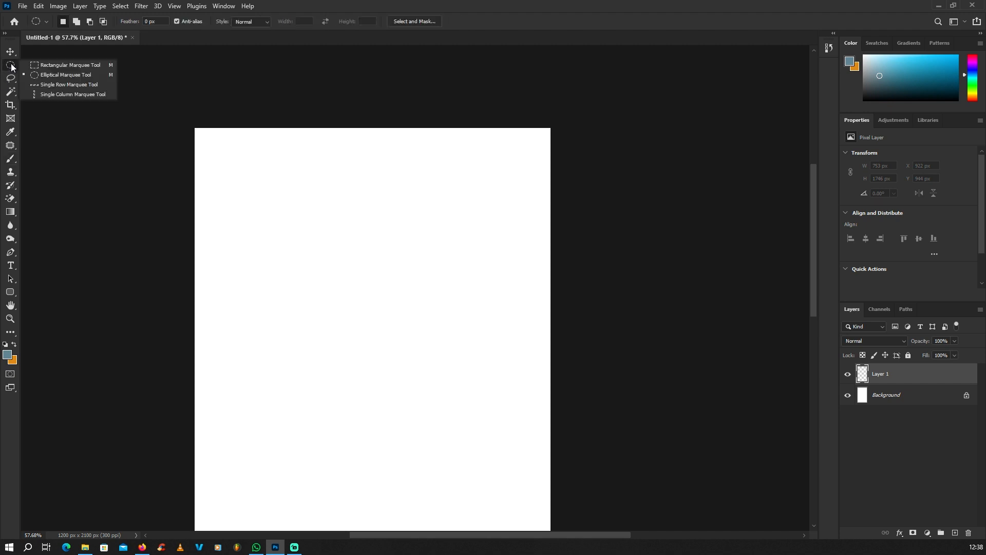
pyautogui.click(58, 76)
pyautogui.scroll(-1, 310, 263)
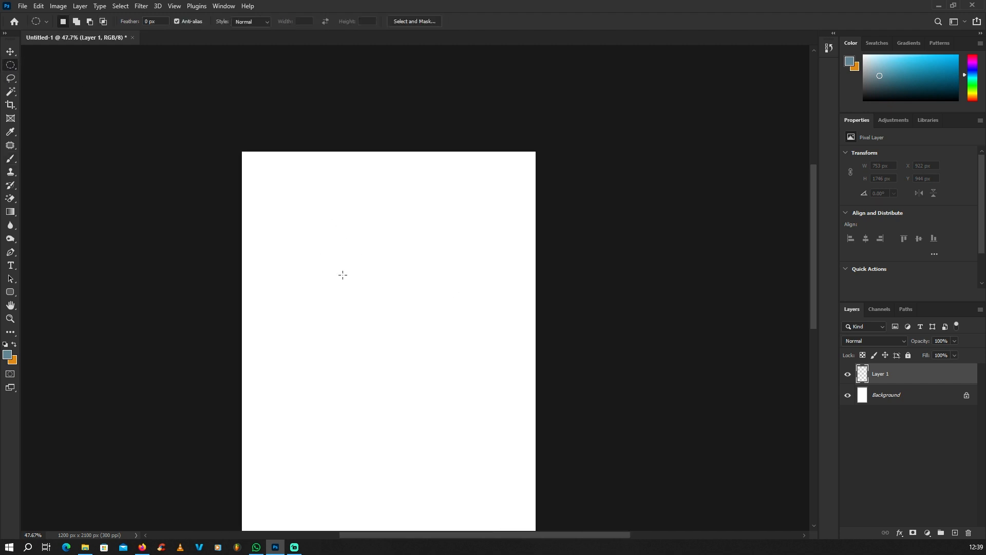
pyautogui.moveTo(342, 275); pyautogui.dragTo(413, 372)
pyautogui.click(357, 305)
pyautogui.moveTo(375, 305); pyautogui.dragTo(488, 440)
# Set the foreground colour to a bright saturated red
pyautogui.click(7, 355)
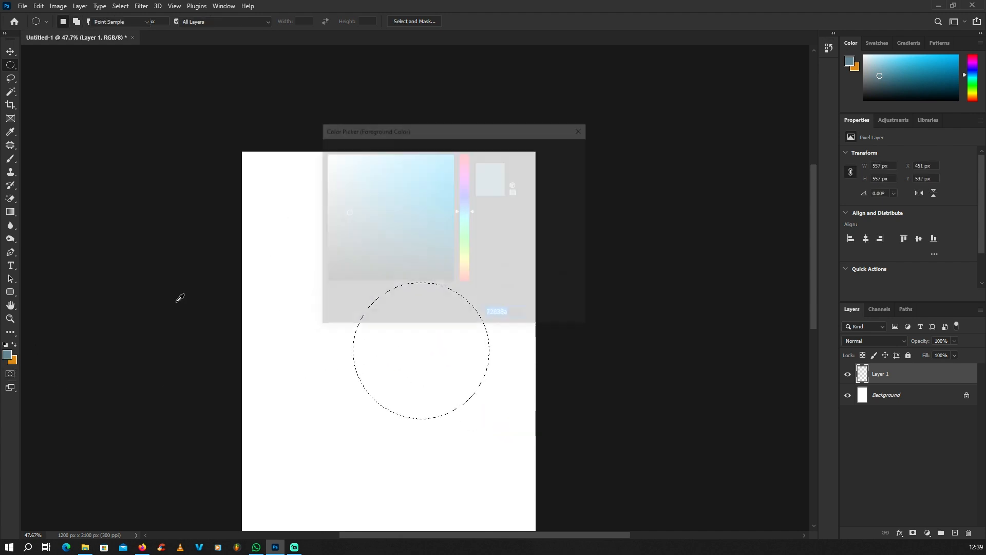
pyautogui.moveTo(466, 166); pyautogui.dragTo(466, 155)
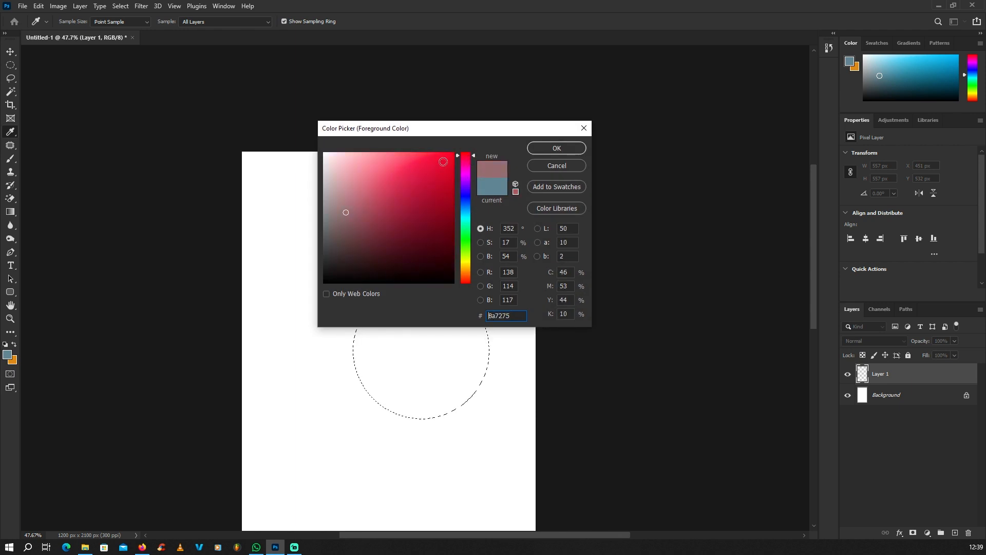
pyautogui.click(451, 157)
pyautogui.click(534, 148)
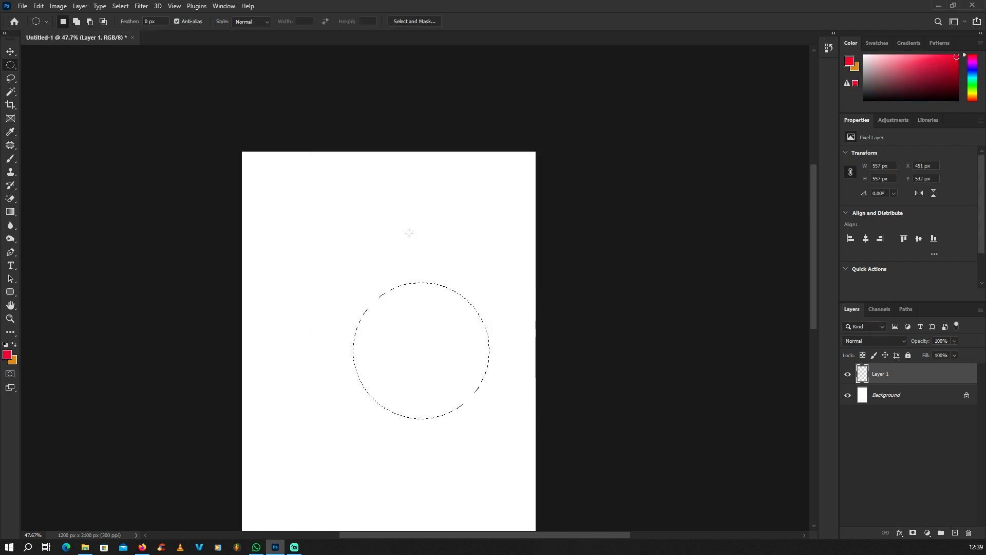
# Paint the circle with a 190 px brush and fill the selection with solid red
pyautogui.click(11, 158)
pyautogui.rightClick(387, 309)
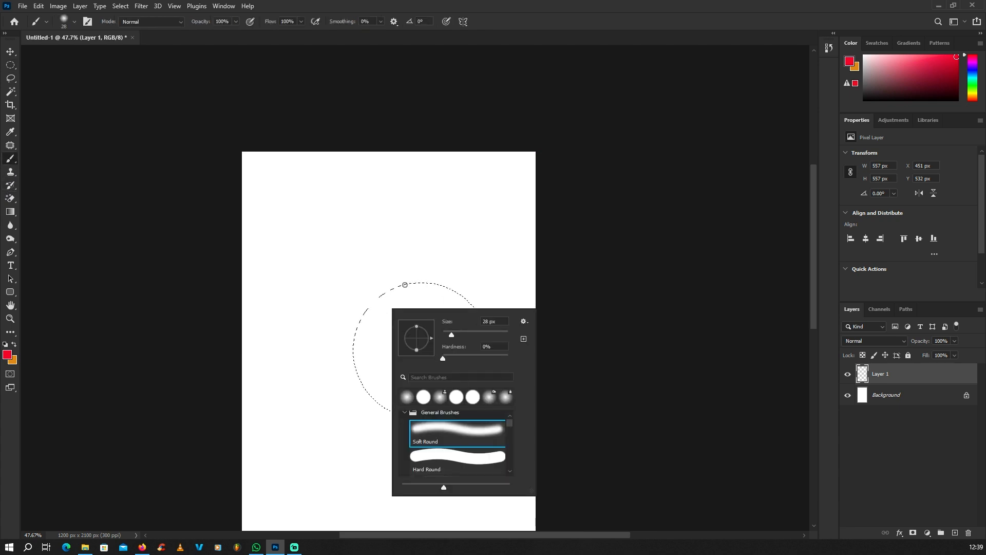
pyautogui.click(489, 334)
pyautogui.moveTo(365, 302)
pyautogui.mouseDown()
pyautogui.moveTo(353, 319)
pyautogui.moveTo(441, 266)
pyautogui.mouseUp()
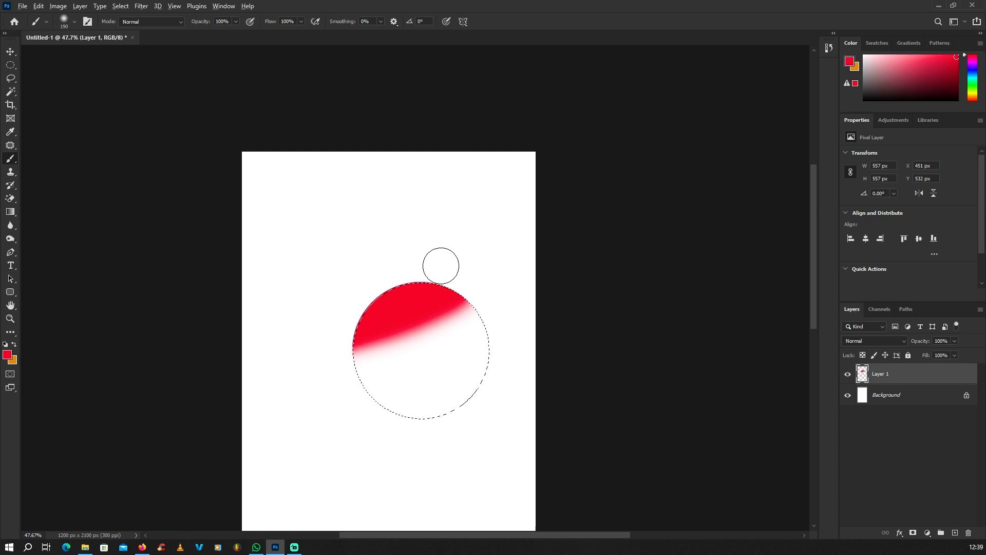
pyautogui.hotkey('alt', 'BackSpace')
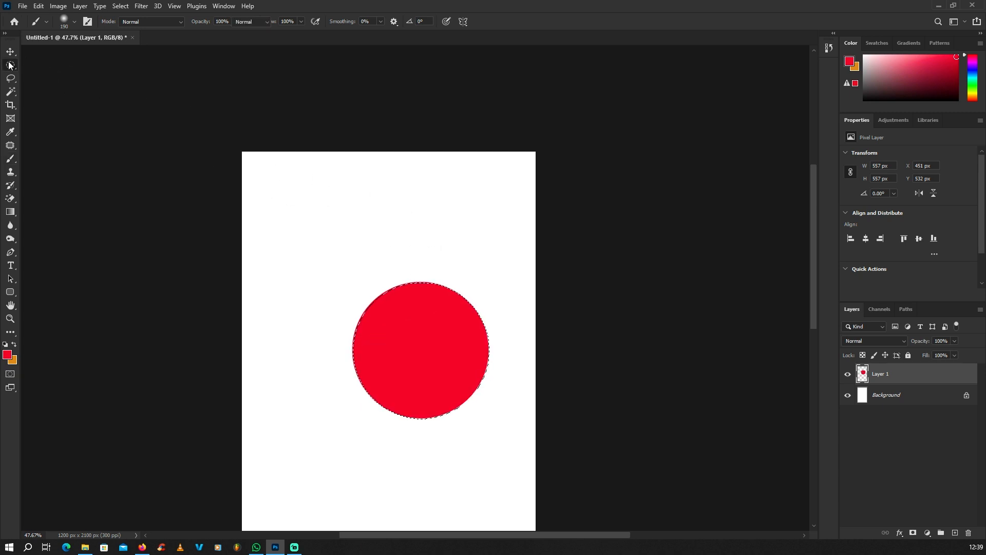
# Duplicate the red circle with the Move tool and set both circles to 64% opacity
pyautogui.click(10, 65)
pyautogui.click(397, 201)
pyautogui.scroll(-2, 397, 200)
pyautogui.scroll(1, 397, 200)
pyautogui.click(11, 51)
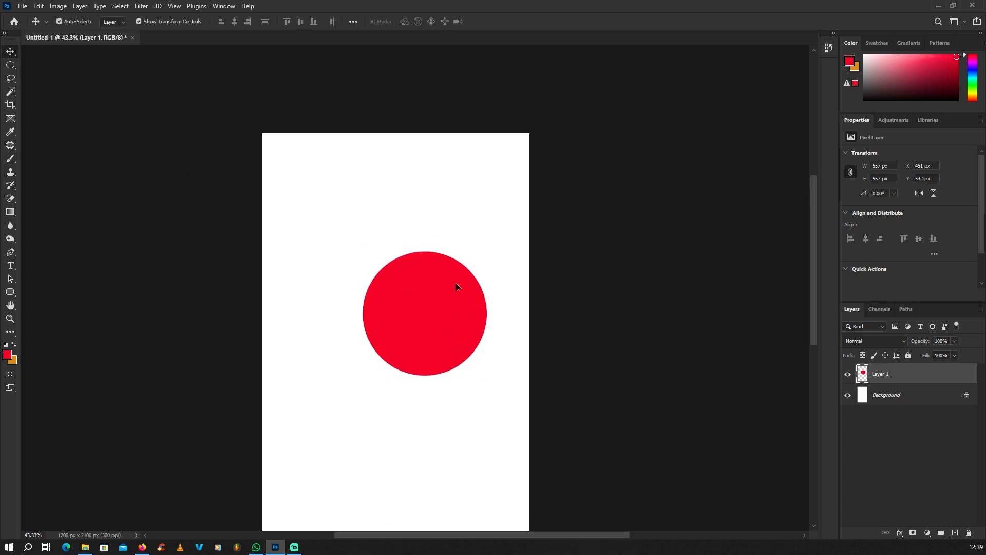
pyautogui.moveTo(455, 282); pyautogui.dragTo(454, 227)
pyautogui.scroll(2, 399, 285)
pyautogui.moveTo(512, 392); pyautogui.dragTo(355, 220)
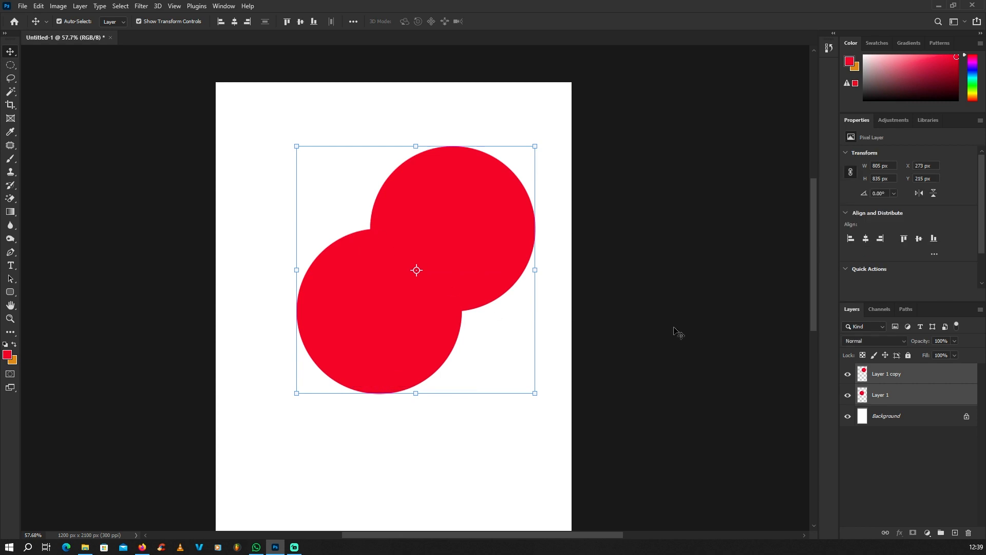
pyautogui.click(954, 341)
pyautogui.moveTo(948, 351); pyautogui.dragTo(940, 357)
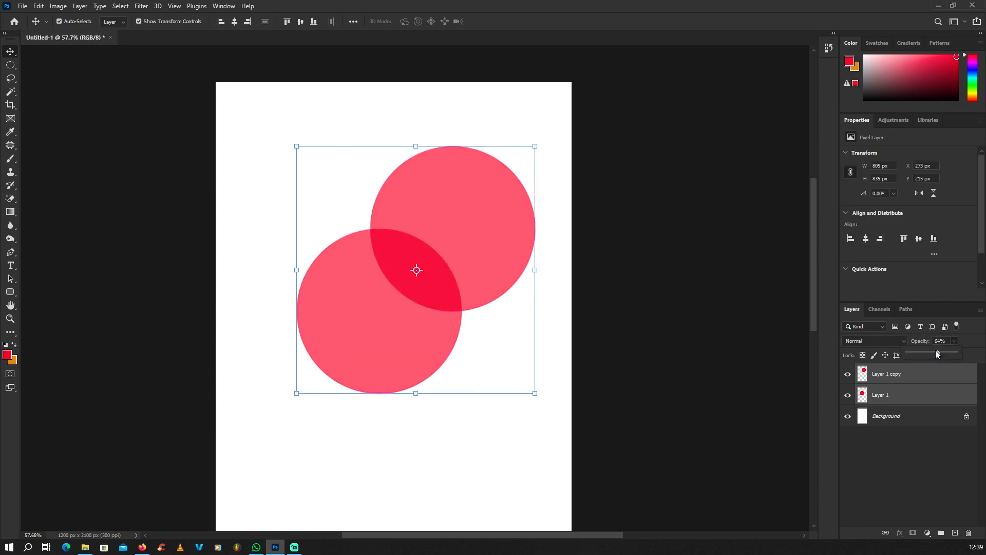
# Centre the copy over the original and shrink it to about 491 × 492 px
pyautogui.scroll(-1, 480, 453)
pyautogui.click(489, 226)
pyautogui.scroll(3, 488, 227)
pyautogui.moveTo(488, 227); pyautogui.dragTo(422, 278)
pyautogui.moveTo(462, 181); pyautogui.dragTo(449, 193)
pyautogui.scroll(3, 365, 282)
pyautogui.moveTo(380, 268); pyautogui.dragTo(384, 276)
pyautogui.moveTo(488, 164); pyautogui.dragTo(487, 162)
pyautogui.press('Return')
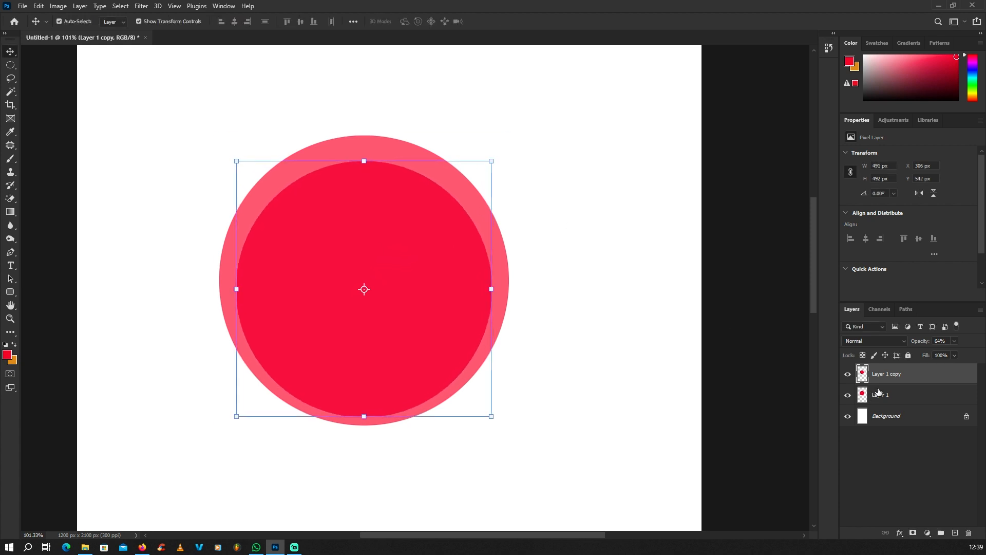
# Cut the inner circle's shape out of Layer 1 to leave a hollow ring
pyautogui.click(849, 375)
pyautogui.click(848, 376)
pyautogui.keyDown('ctrl'); pyautogui.click(862, 375); pyautogui.keyUp('ctrl')
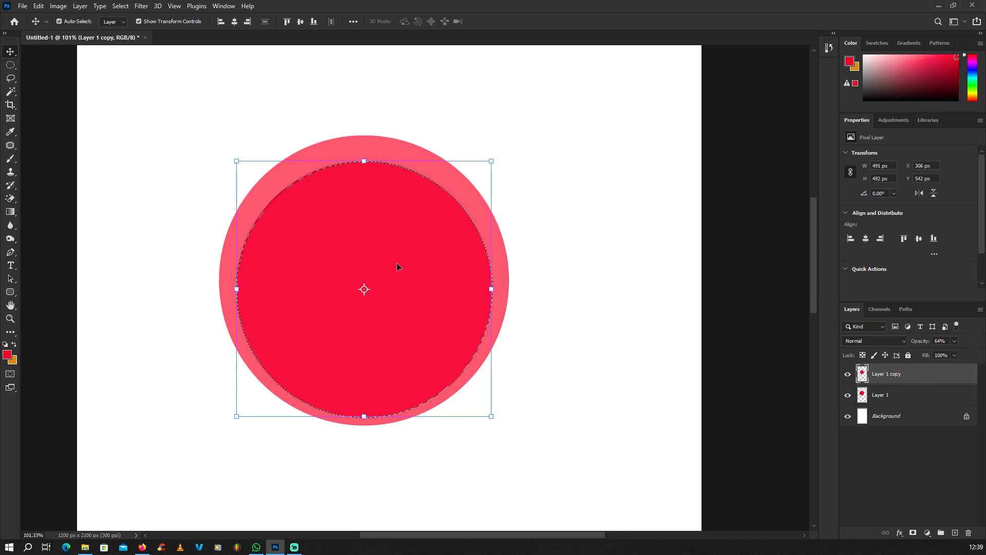
pyautogui.click(884, 395)
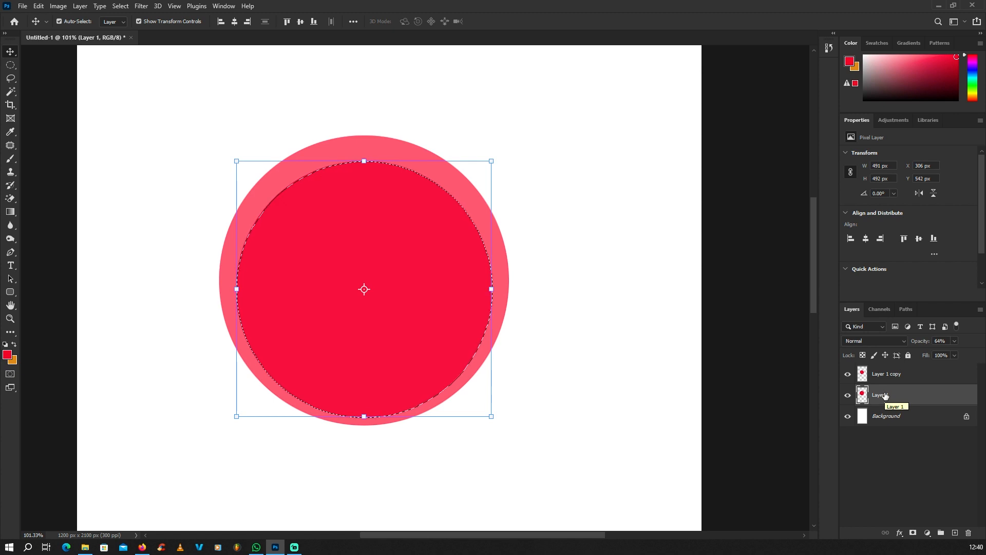
pyautogui.press('Delete')
# Deselect, delete the Layer 1 copy, and restore the ring's opacity to 100%
pyautogui.click(9, 66)
pyautogui.click(181, 105)
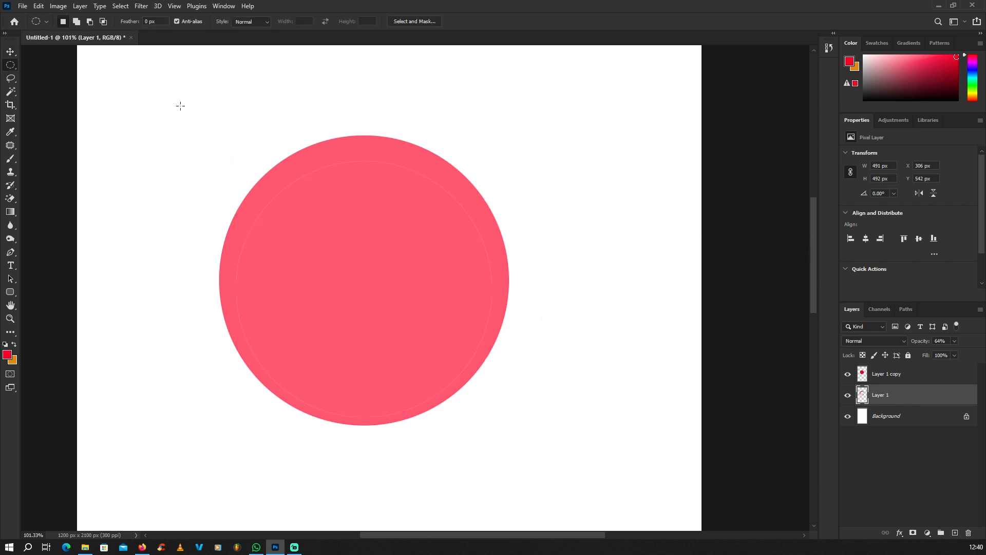
pyautogui.click(879, 375)
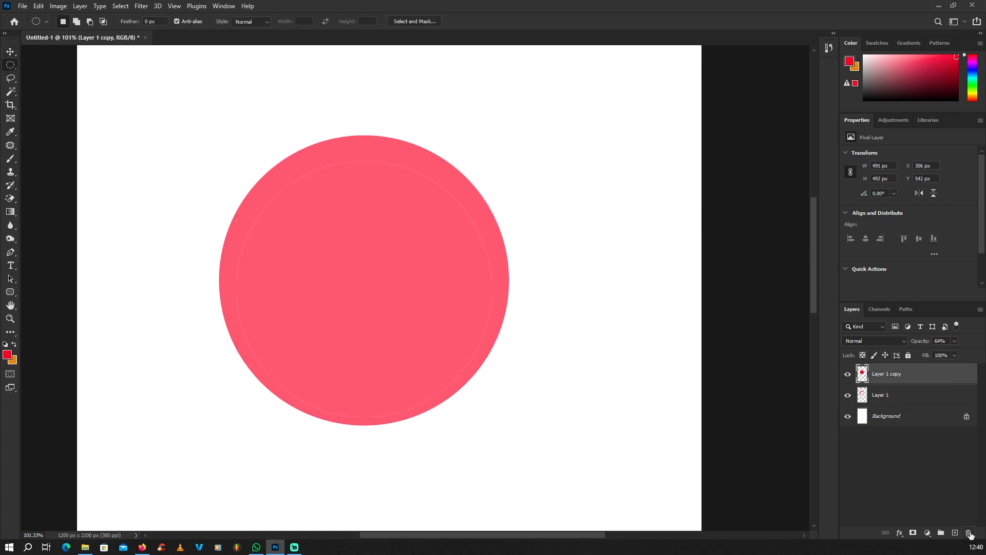
pyautogui.click(967, 533)
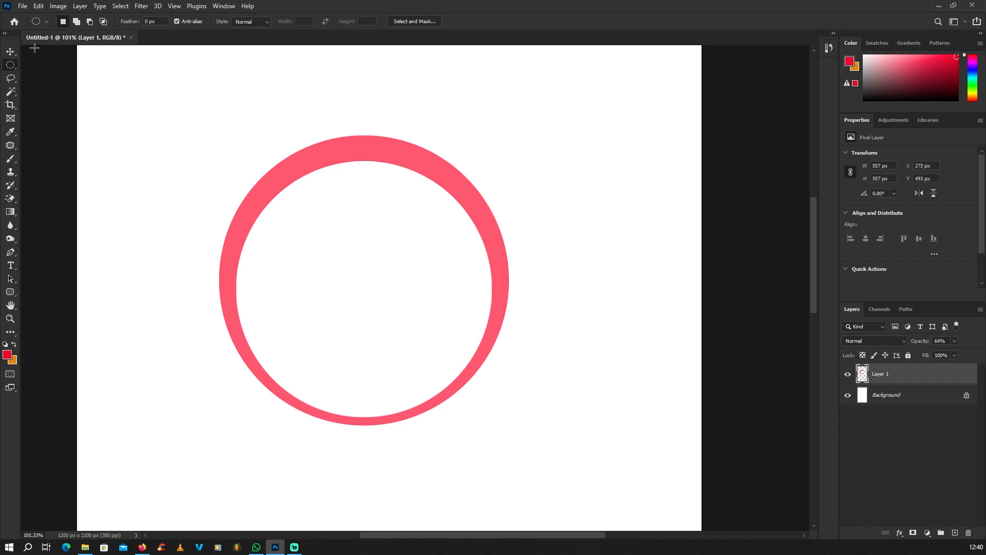
pyautogui.click(954, 342)
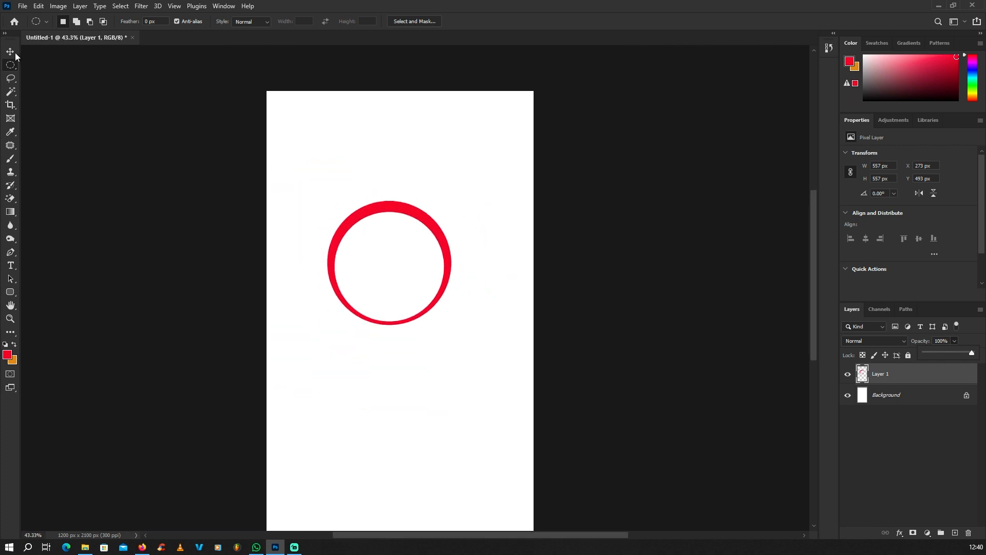
pyautogui.click(11, 52)
pyautogui.click(347, 188)
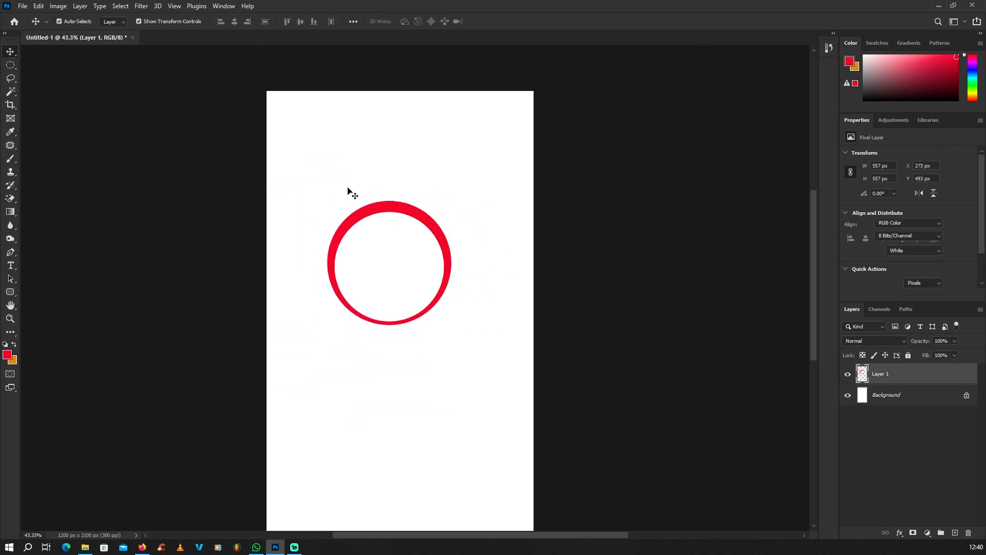
pyautogui.scroll(-4, 402, 192)
pyautogui.scroll(9, 417, 226)
pyautogui.click(408, 169)
pyautogui.scroll(-3, 419, 165)
pyautogui.scroll(3, 352, 232)
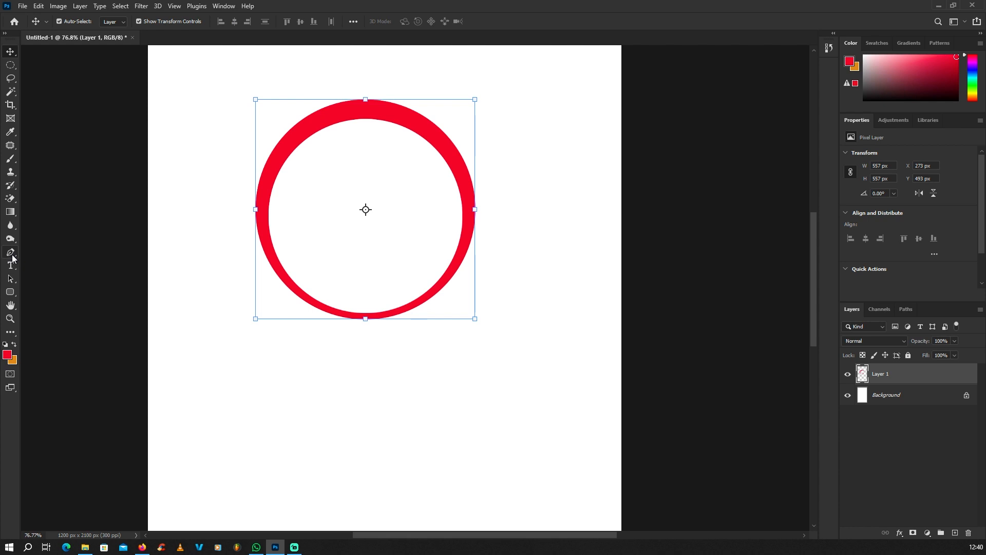
# Trace a closed pen path around the ring's lower-right section
pyautogui.click(12, 254)
pyautogui.scroll(-2, 310, 235)
pyautogui.scroll(1, 310, 236)
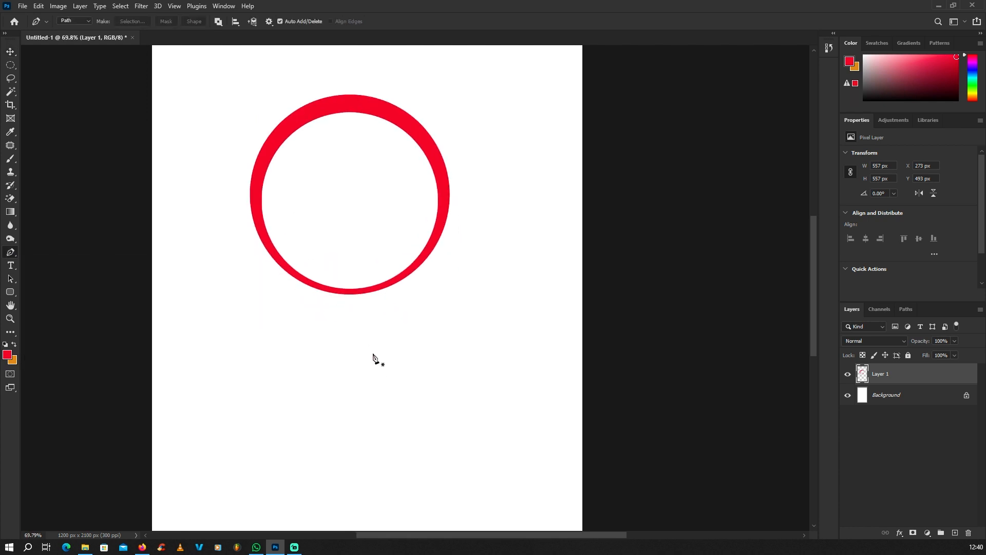
pyautogui.scroll(2, 358, 312)
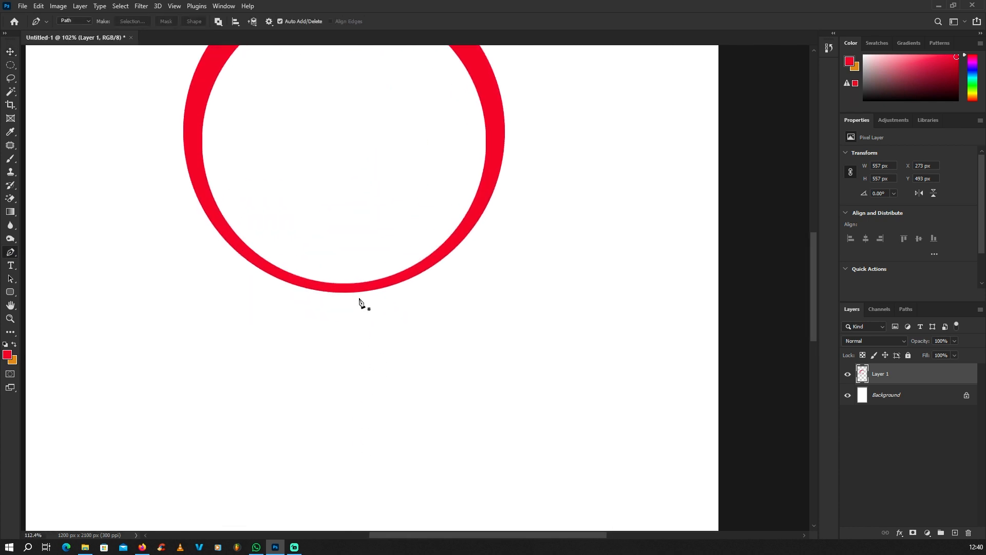
pyautogui.scroll(-1, 361, 284)
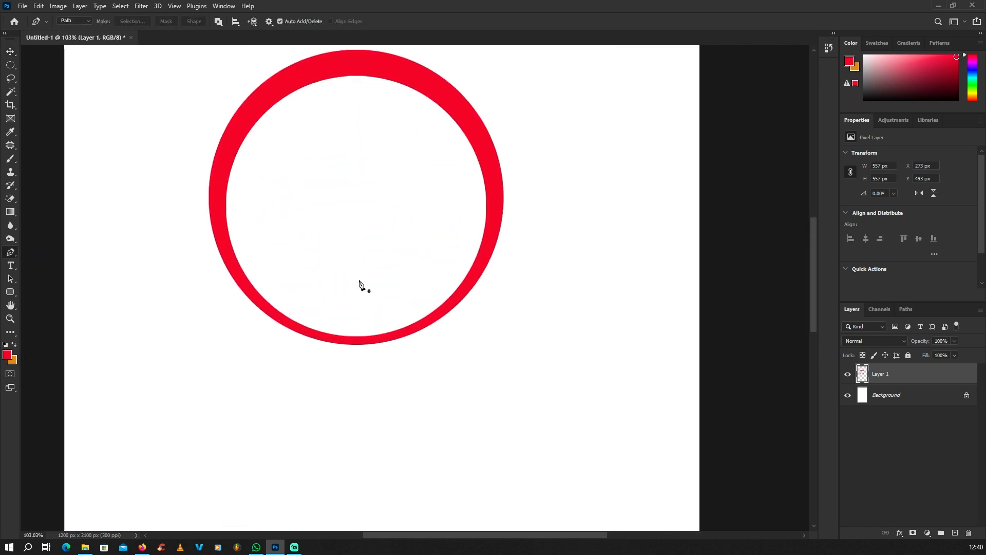
pyautogui.click(363, 351)
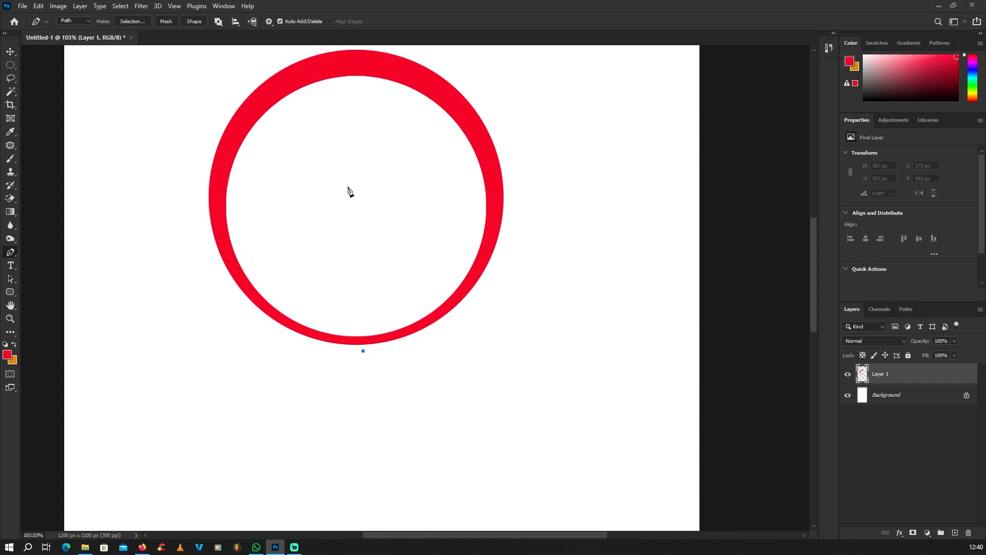
pyautogui.click(348, 186)
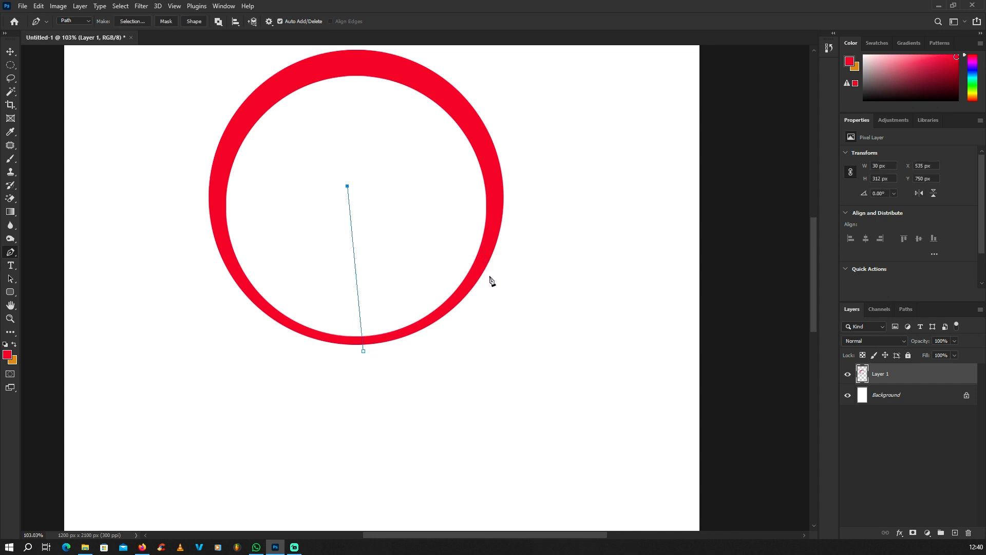
pyautogui.click(494, 276)
pyautogui.click(463, 340)
pyautogui.click(413, 365)
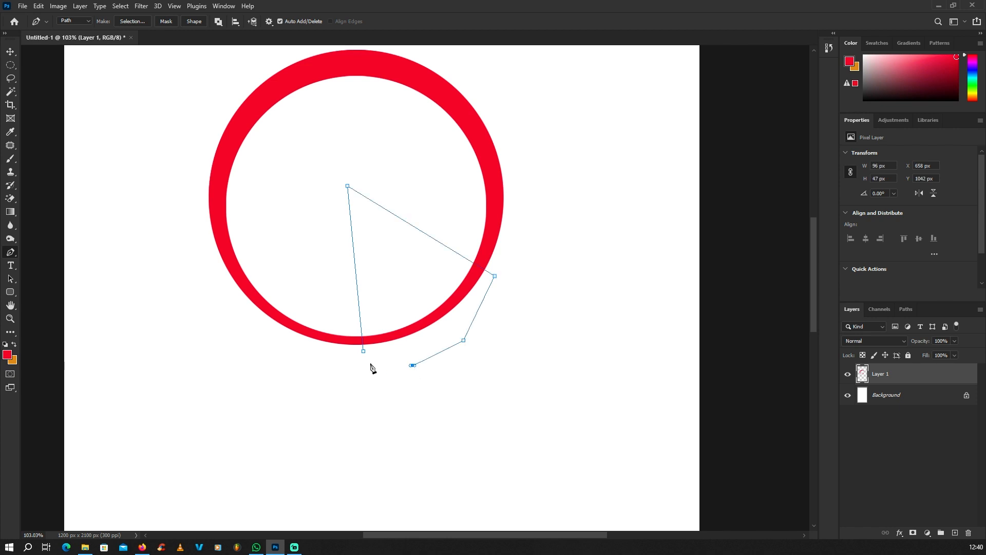
pyautogui.click(363, 351)
# Turn the path into a selection and cut that ring section onto Layer 2
pyautogui.rightClick(356, 190)
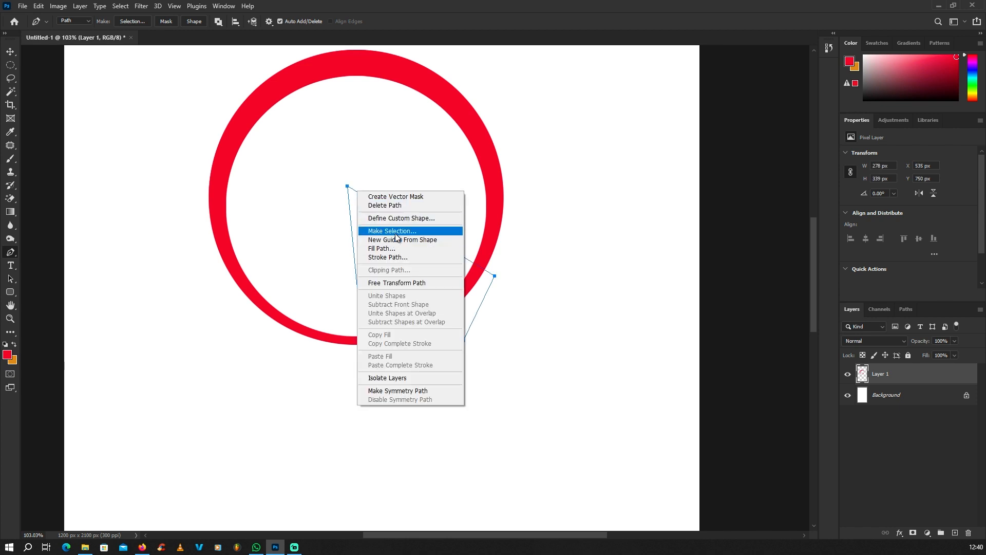
pyautogui.click(391, 227)
pyautogui.click(562, 155)
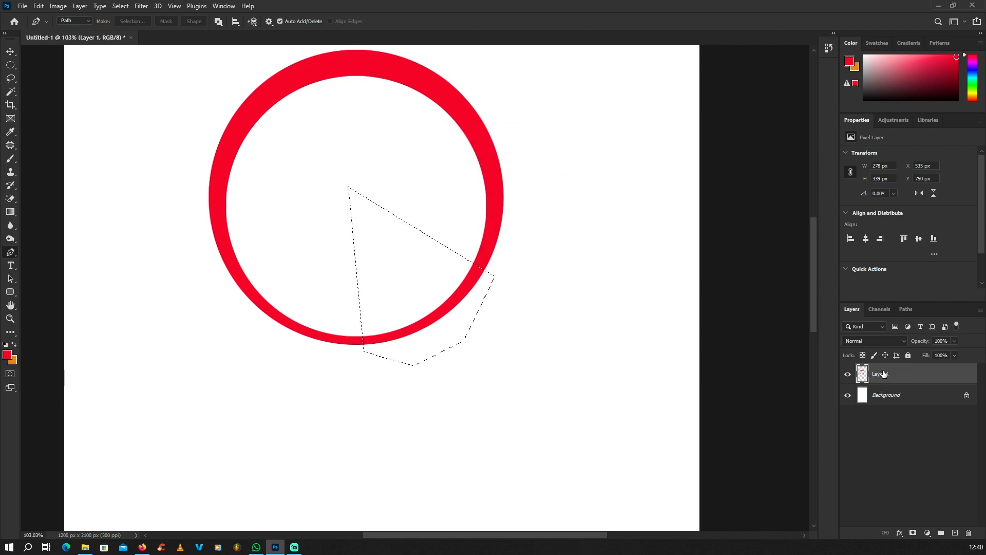
pyautogui.hotkey('ctrl', 'j')
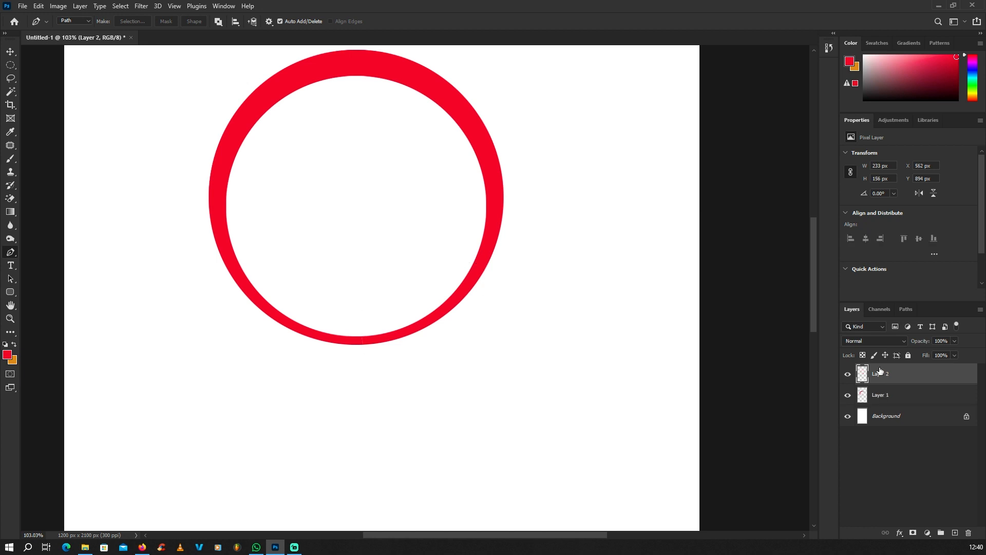
# Move the cut arc piece down-right, away from the ring
pyautogui.press('v')
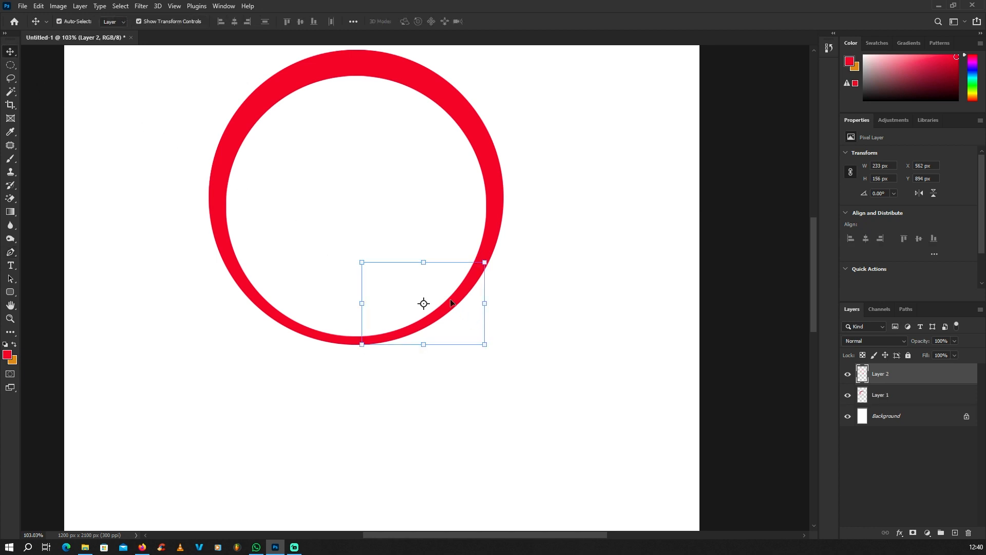
pyautogui.moveTo(451, 299); pyautogui.dragTo(496, 382)
pyautogui.scroll(-4, 448, 262)
pyautogui.scroll(4, 499, 347)
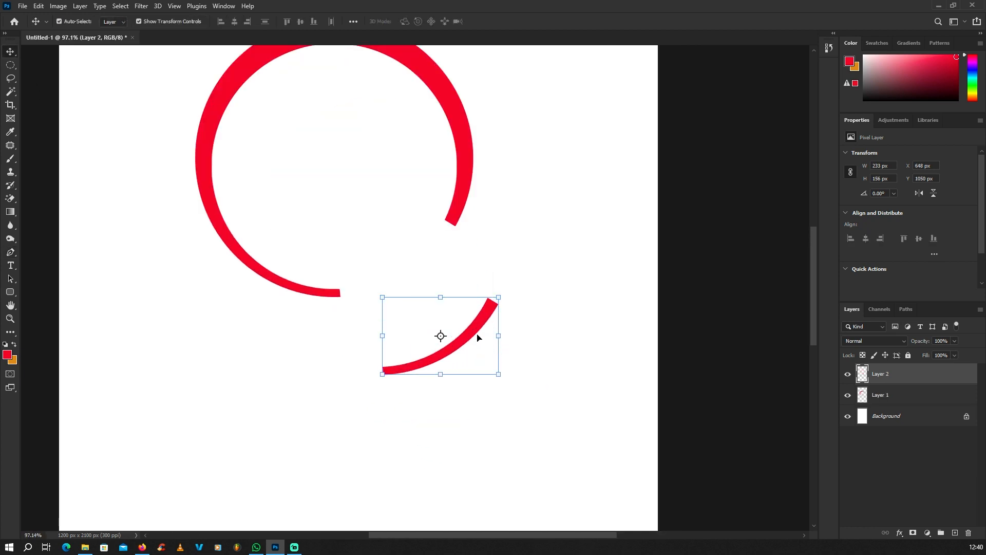
pyautogui.moveTo(478, 338); pyautogui.dragTo(558, 409)
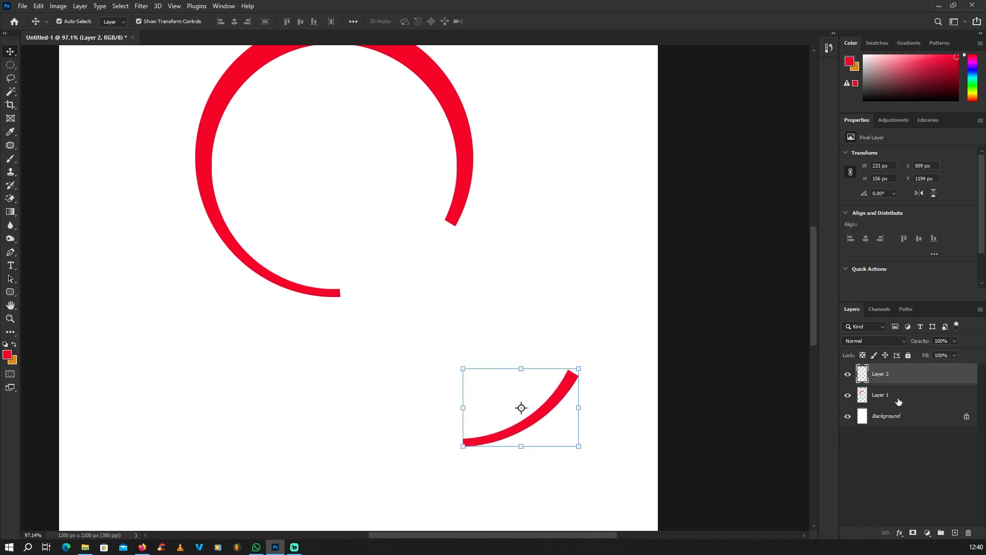
# On a new layer above the ring, pen-trace a wedge from a tip above to the arc's ends
pyautogui.click(898, 401)
pyautogui.click(953, 532)
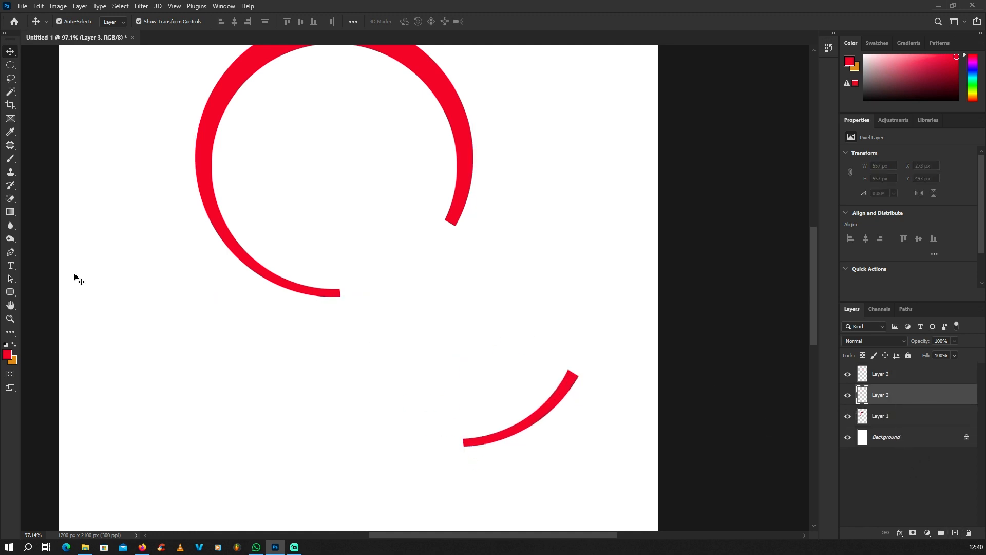
pyautogui.click(11, 252)
pyautogui.scroll(-2, 429, 330)
pyautogui.scroll(9, 429, 330)
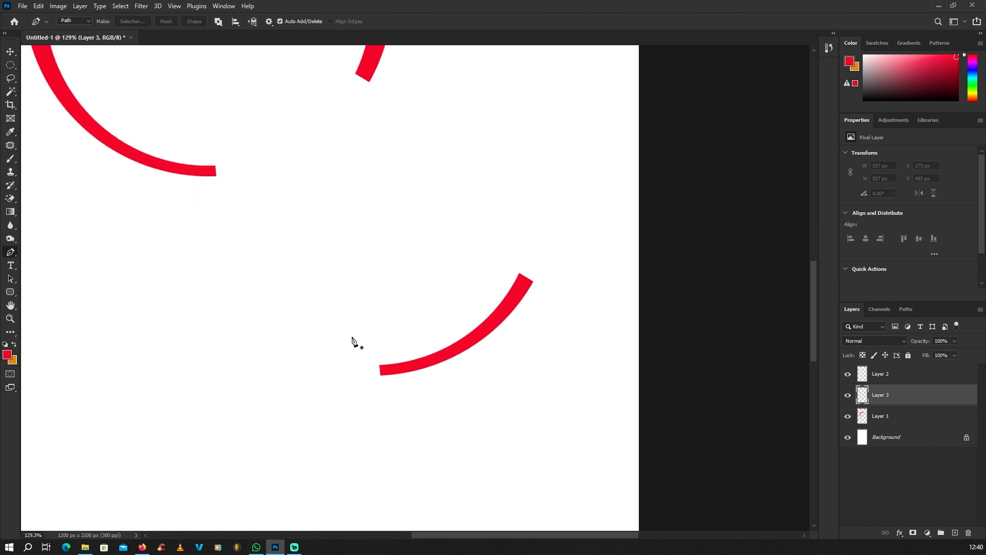
pyautogui.click(403, 399)
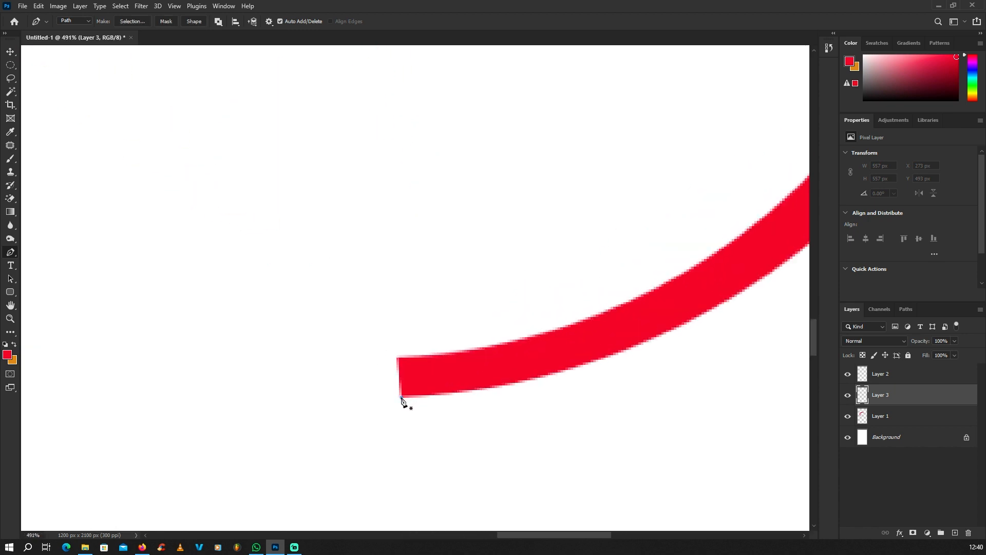
pyautogui.scroll(-9, 405, 427)
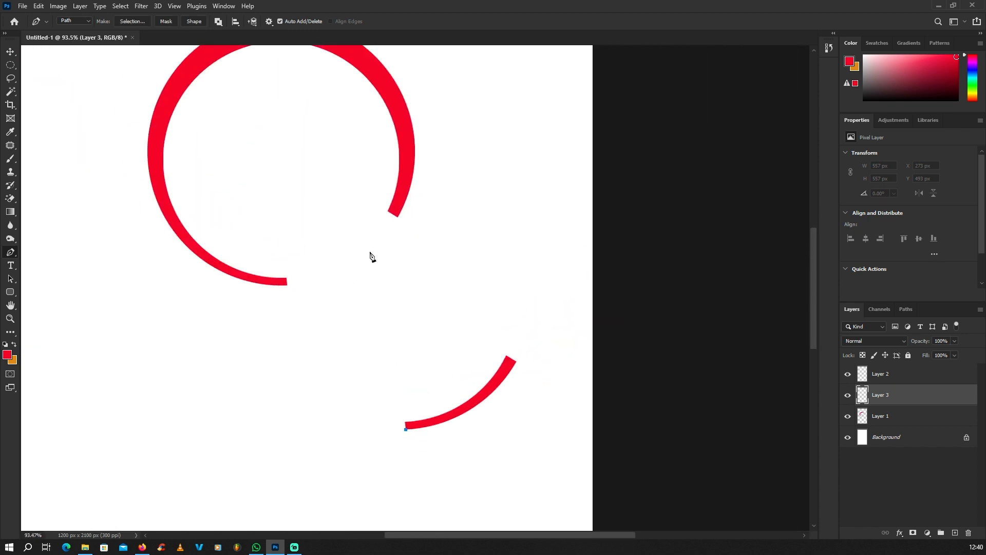
pyautogui.click(370, 255)
pyautogui.scroll(7, 516, 359)
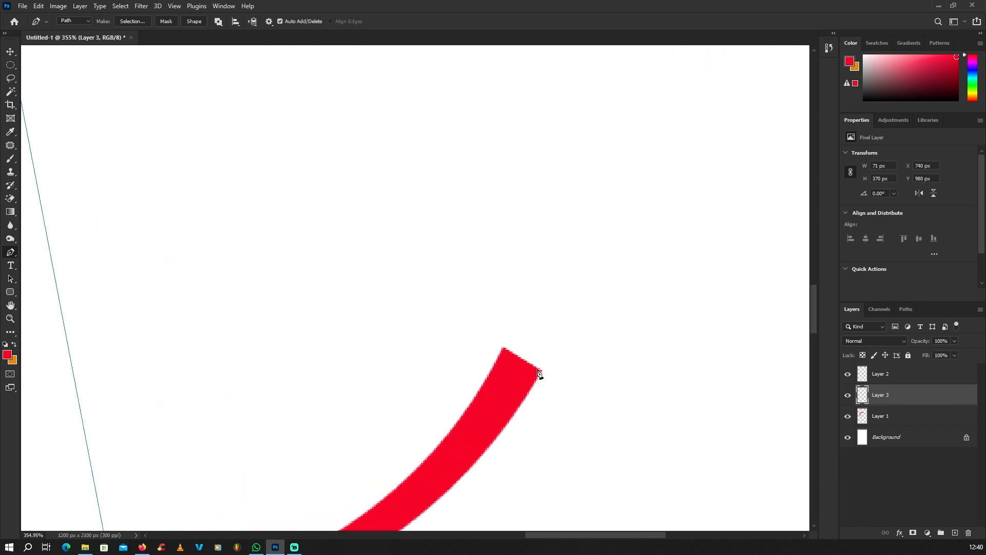
pyautogui.click(541, 373)
pyautogui.scroll(-5, 519, 372)
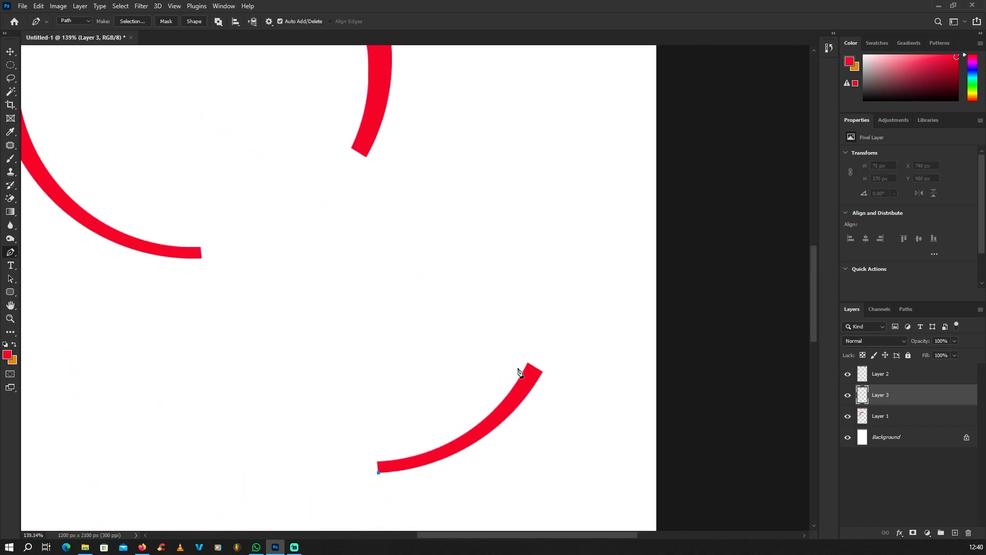
pyautogui.scroll(5, 537, 374)
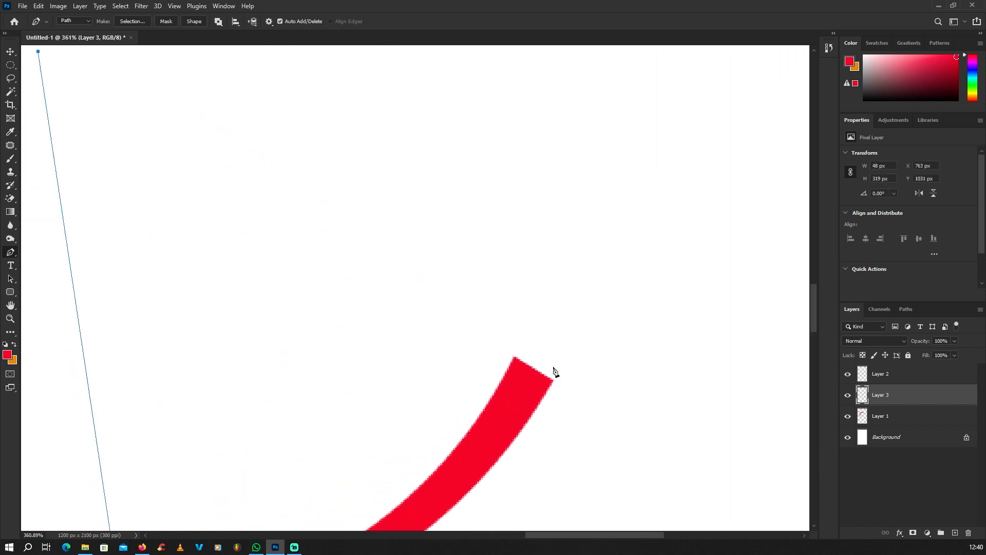
pyautogui.click(553, 383)
pyautogui.scroll(-6, 548, 362)
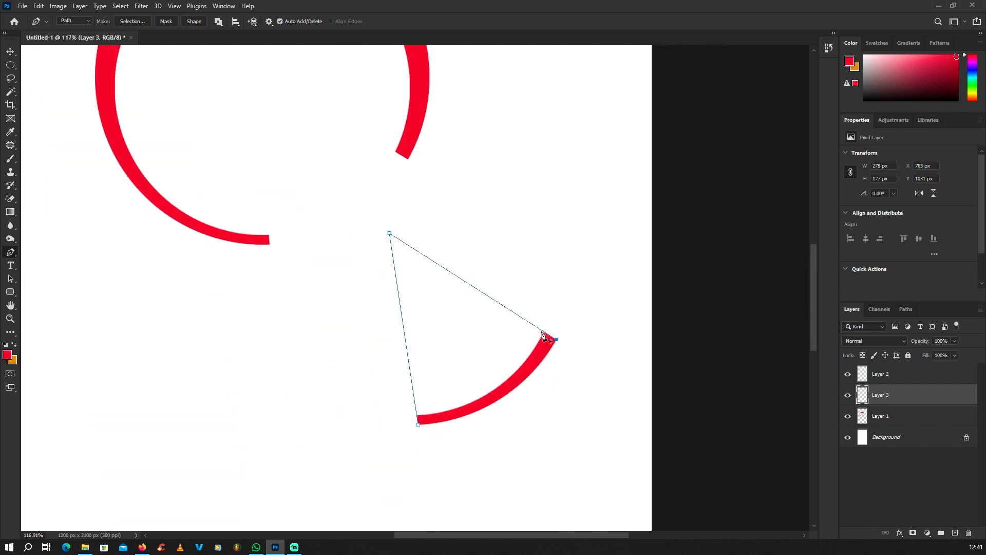
pyautogui.scroll(4, 536, 369)
pyautogui.click(533, 376)
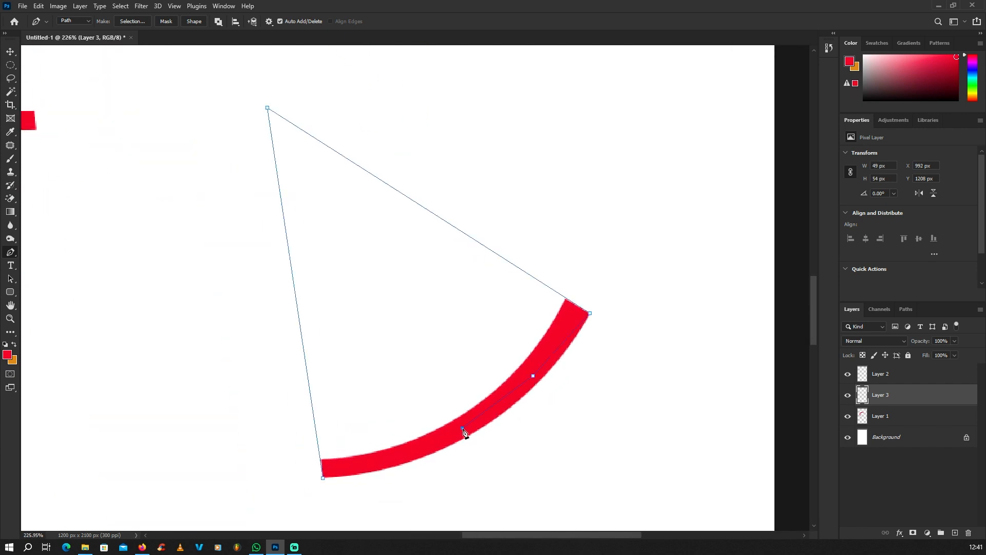
# Convert the wedge path into a selection and make orange (#e4a25b) the foreground colour
pyautogui.scroll(-3, 324, 480)
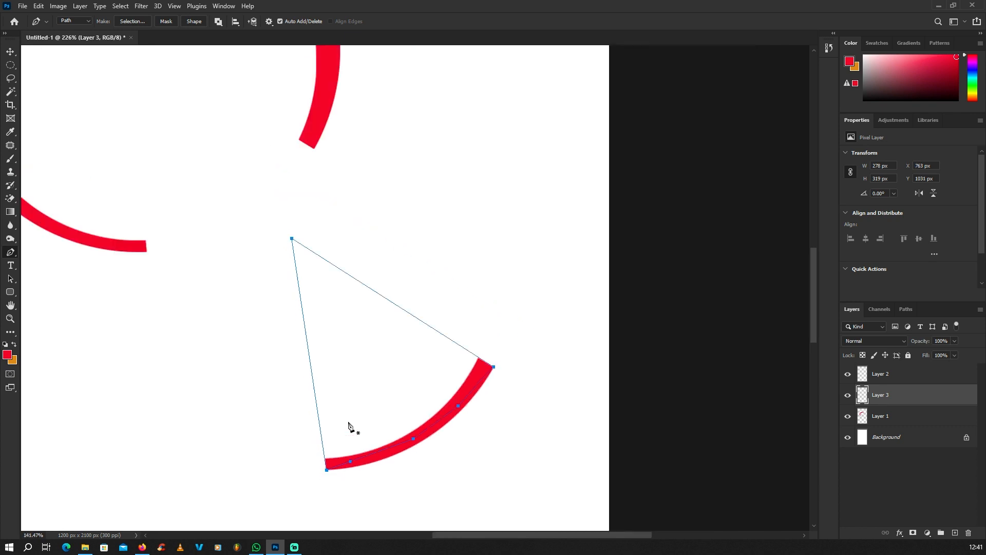
pyautogui.rightClick(363, 207)
pyautogui.click(396, 247)
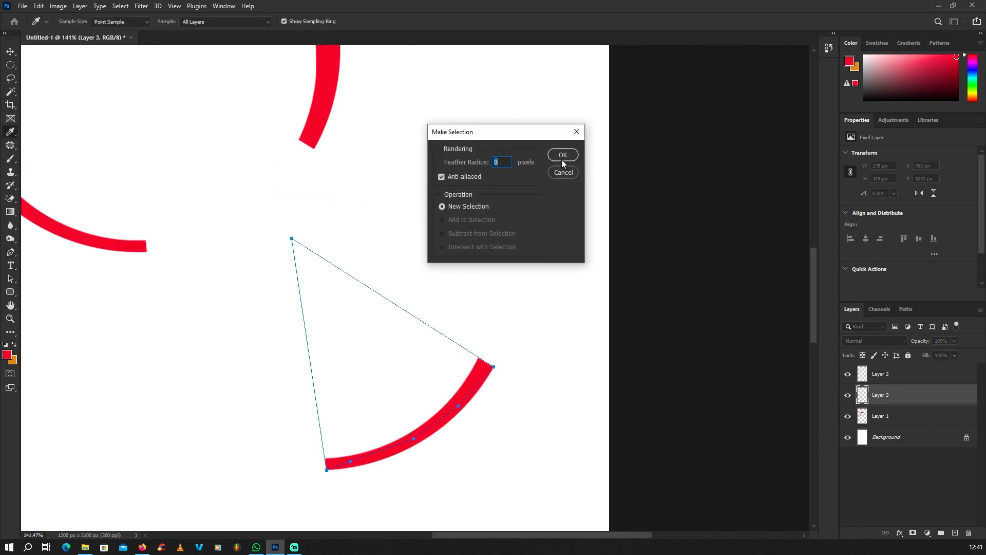
pyautogui.click(563, 150)
pyautogui.scroll(-5, 452, 360)
pyautogui.click(13, 344)
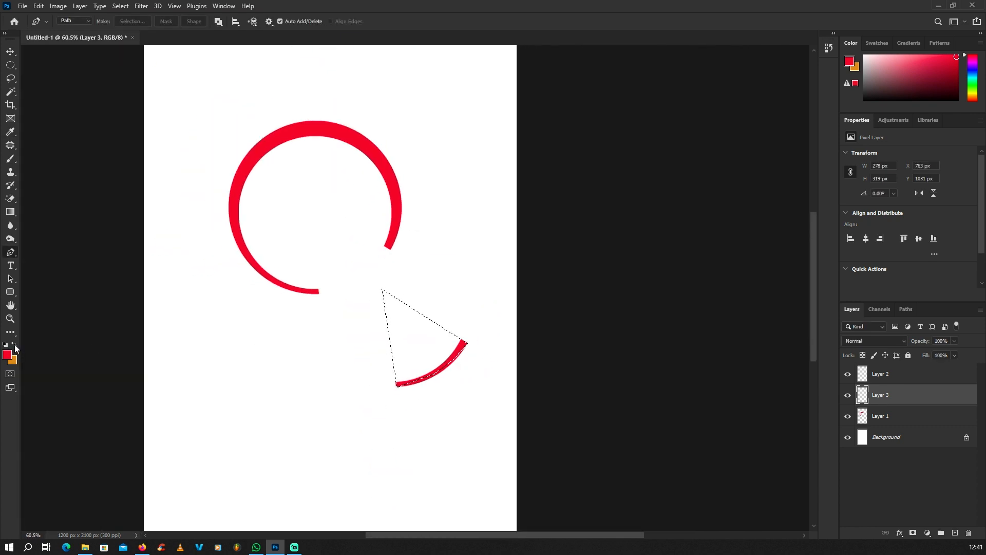
pyautogui.click(7, 354)
# Paint the wedge selection with lighter orange #f2a655
pyautogui.moveTo(441, 200)
pyautogui.mouseDown()
pyautogui.moveTo(400, 162)
pyautogui.moveTo(407, 158)
pyautogui.mouseUp()
pyautogui.click(553, 149)
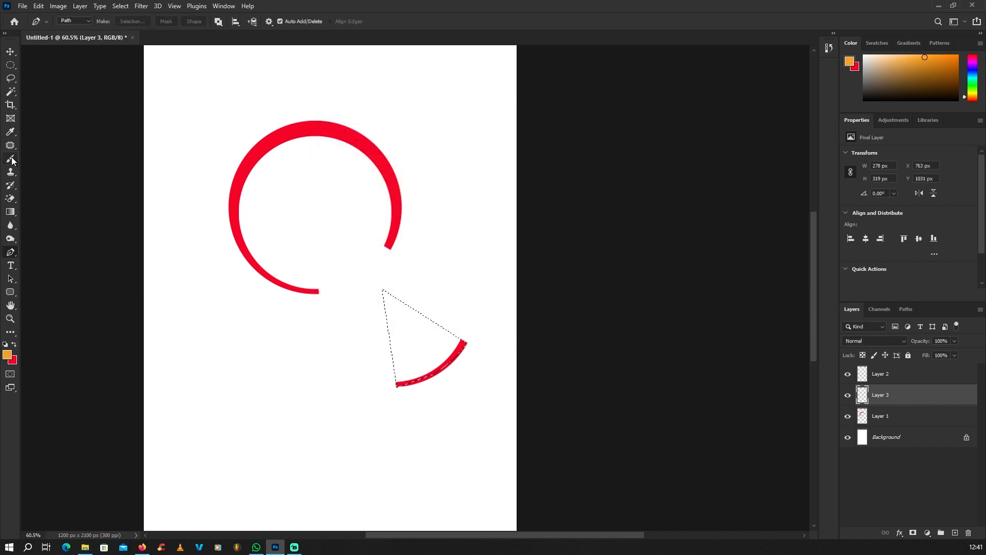
pyautogui.press('b')
pyautogui.scroll(2, 387, 297)
pyautogui.moveTo(387, 297)
pyautogui.mouseDown()
pyautogui.moveTo(360, 332)
pyautogui.moveTo(473, 363)
pyautogui.mouseUp()
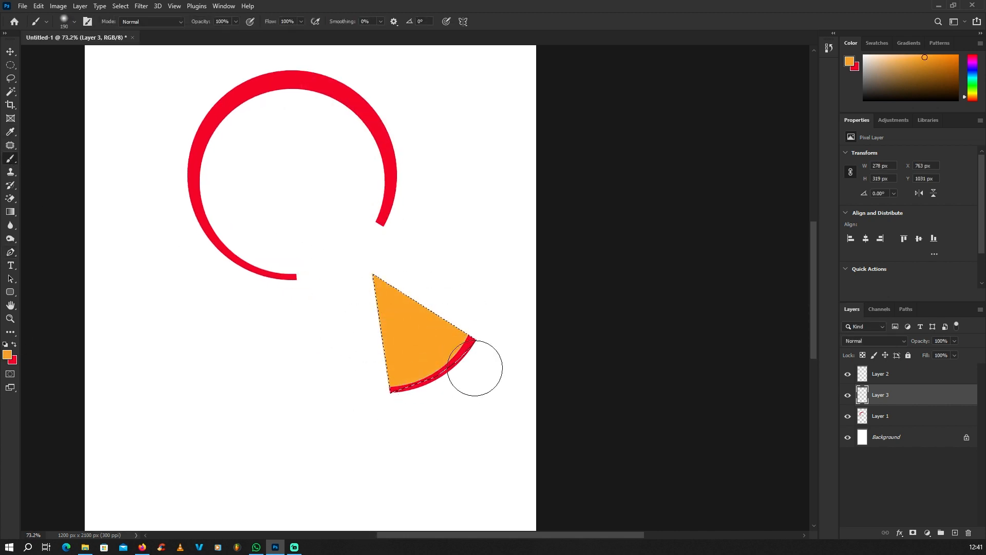
# Deselect and merge the red arc and orange wedge layers into one slice
pyautogui.click(10, 65)
pyautogui.hotkey('ctrl', 'd')
pyautogui.scroll(-4, 443, 323)
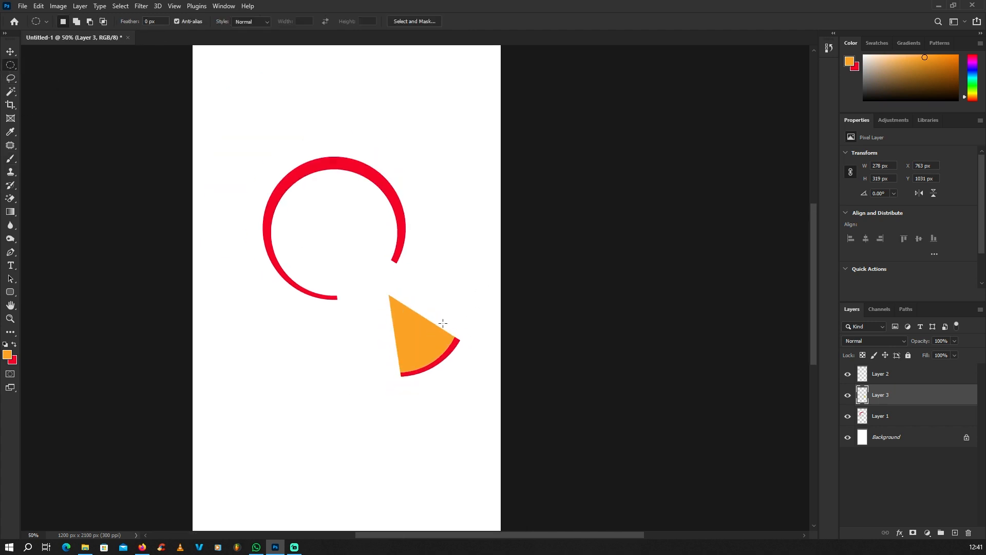
pyautogui.click(12, 52)
pyautogui.click(155, 122)
pyautogui.scroll(-2, 434, 277)
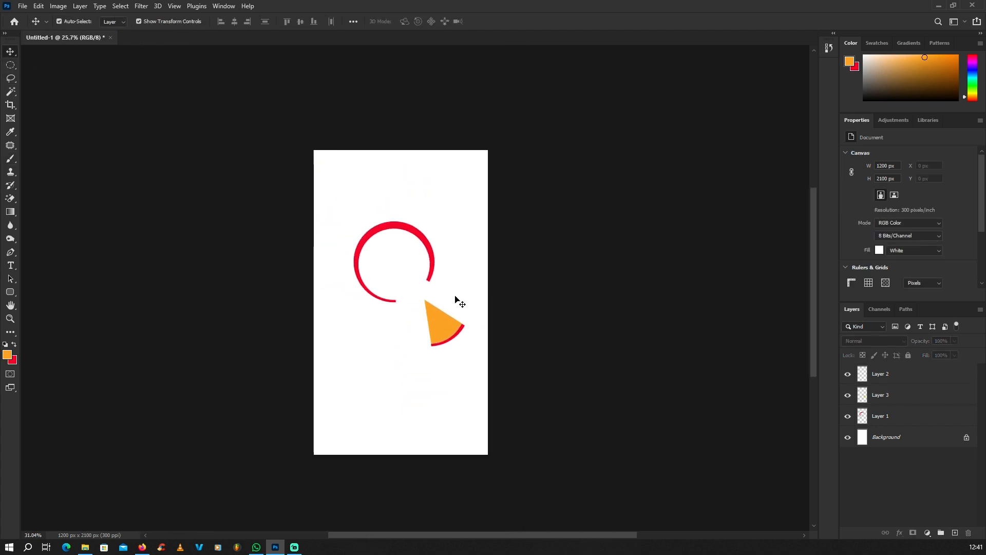
pyautogui.scroll(5, 436, 310)
pyautogui.click(440, 341)
pyautogui.click(495, 341)
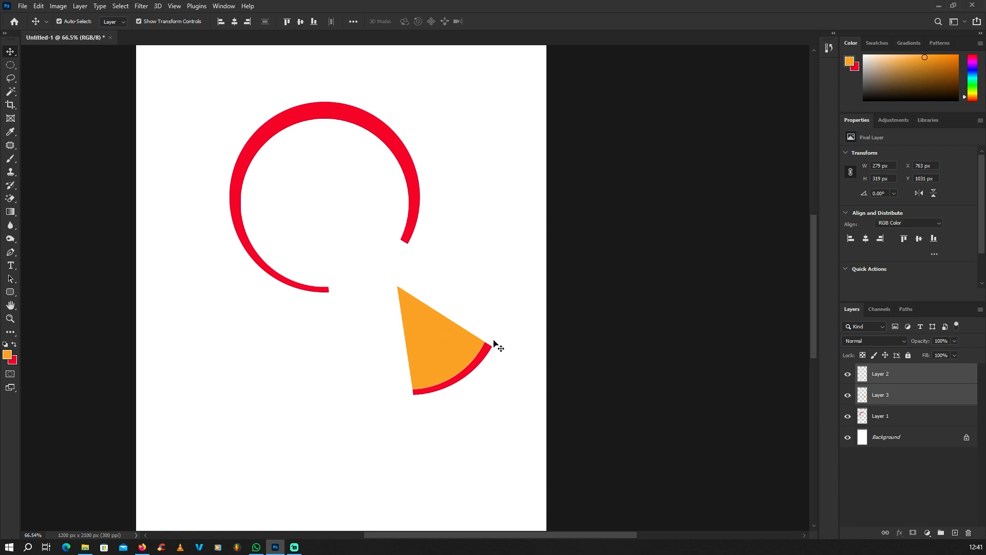
pyautogui.click(890, 378)
pyautogui.keyDown('shift'); pyautogui.click(884, 398); pyautogui.keyUp('shift')
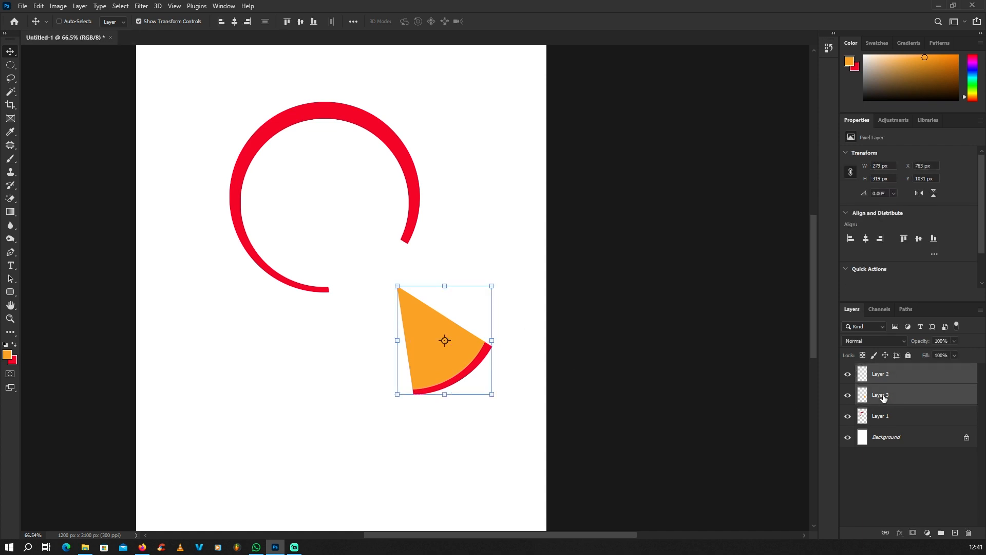
pyautogui.hotkey('ctrl', 'e')
# Move the pizza slice up-left into the ring's gap, pointing toward the centre
pyautogui.scroll(-3, 539, 342)
pyautogui.scroll(4, 456, 308)
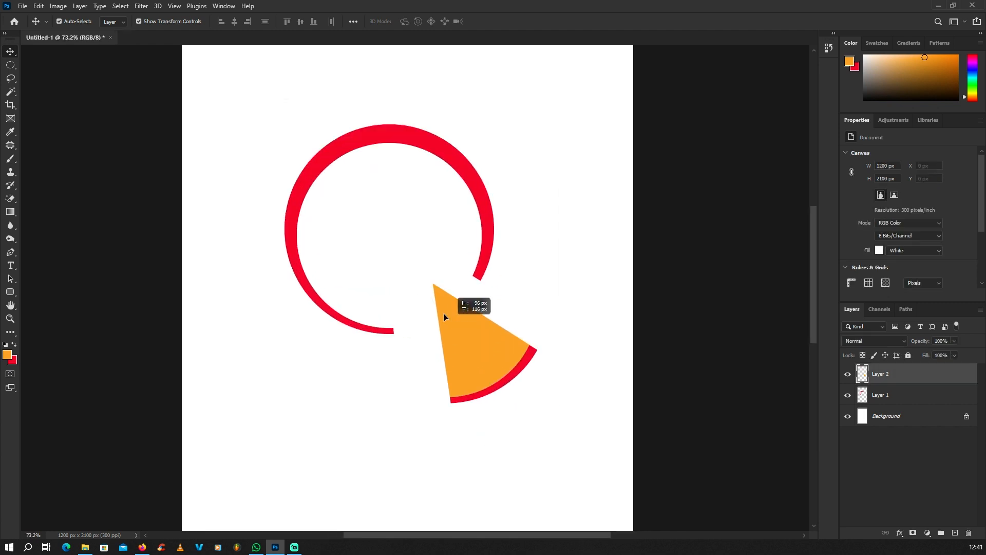
pyautogui.moveTo(444, 315)
pyautogui.mouseDown()
pyautogui.moveTo(425, 294)
pyautogui.moveTo(430, 312)
pyautogui.mouseUp()
pyautogui.scroll(-2, 549, 335)
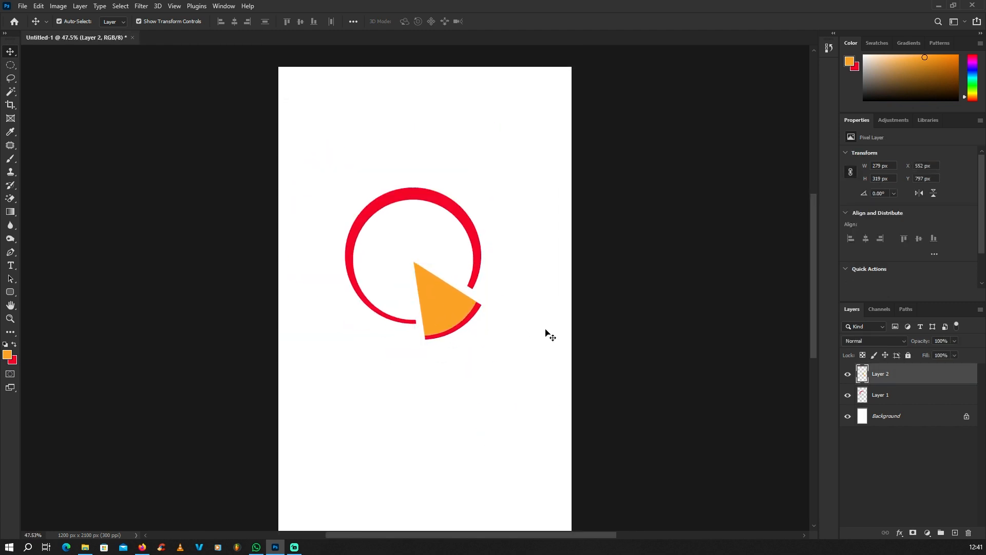
# Set the foreground colour to black for the new text
pyautogui.scroll(-3, 545, 337)
pyautogui.click(110, 310)
pyautogui.click(12, 267)
pyautogui.scroll(3, 331, 378)
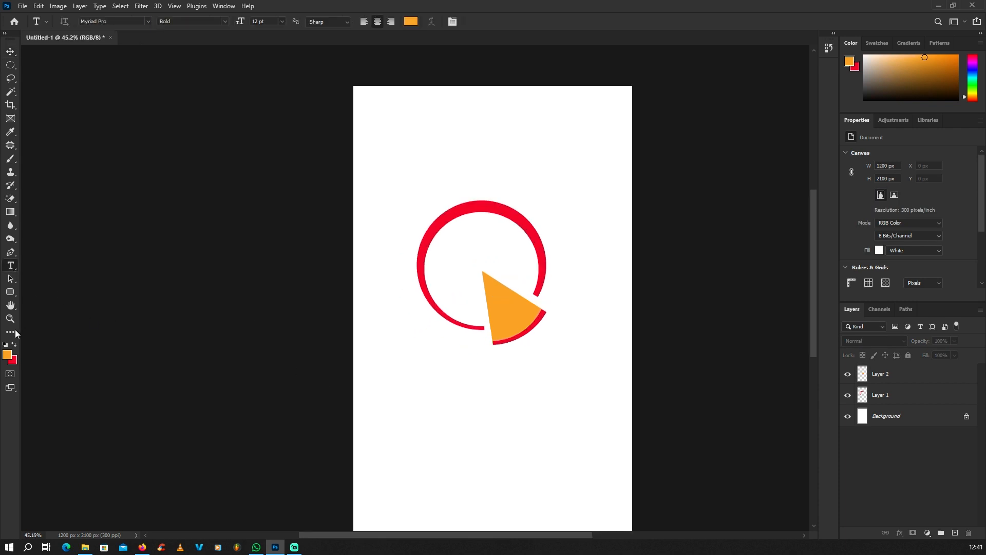
pyautogui.click(7, 355)
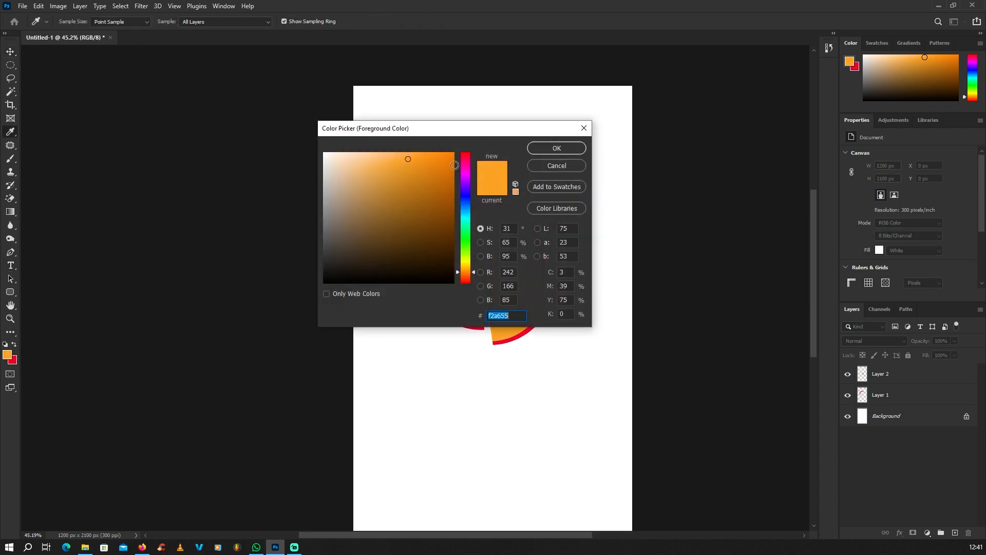
pyautogui.moveTo(530, 128); pyautogui.dragTo(394, 176)
pyautogui.click(492, 201)
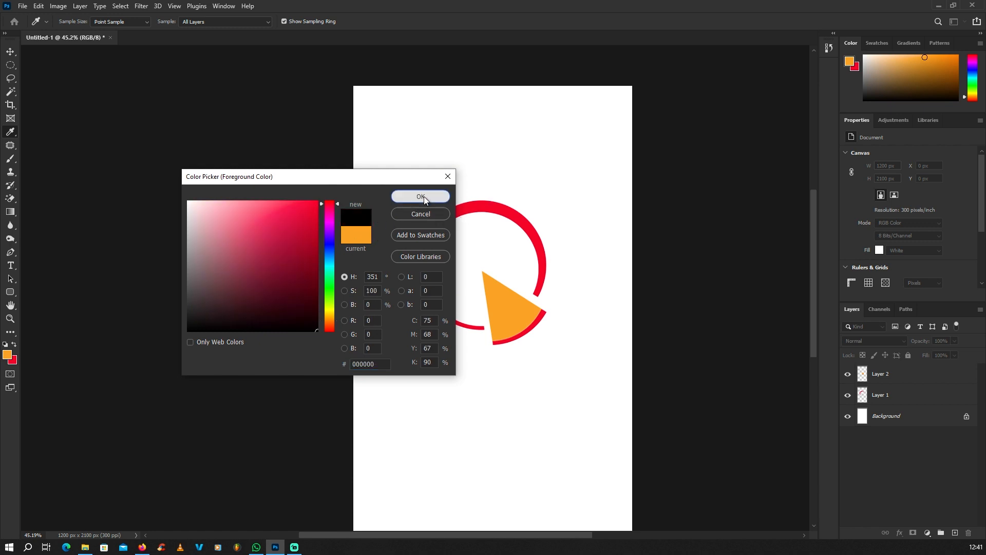
pyautogui.click(420, 196)
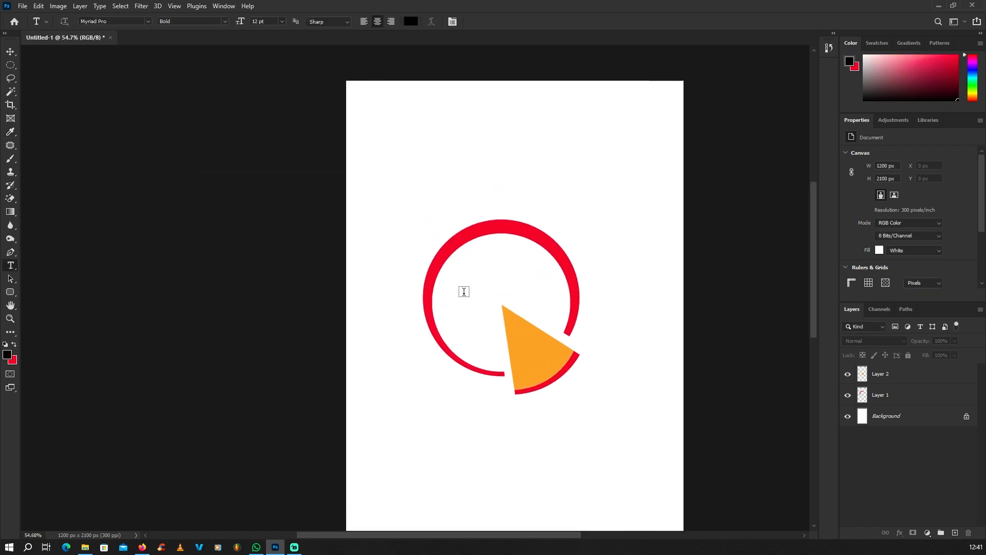
# Type 'Rove' in Myriad Pro inside the red ring
pyautogui.click(456, 279)
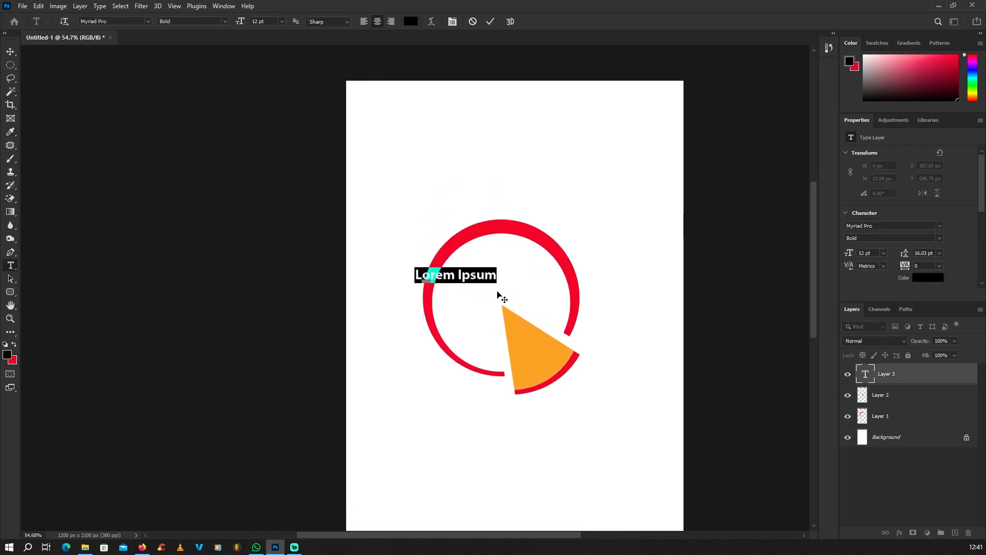
pyautogui.write('Rove')
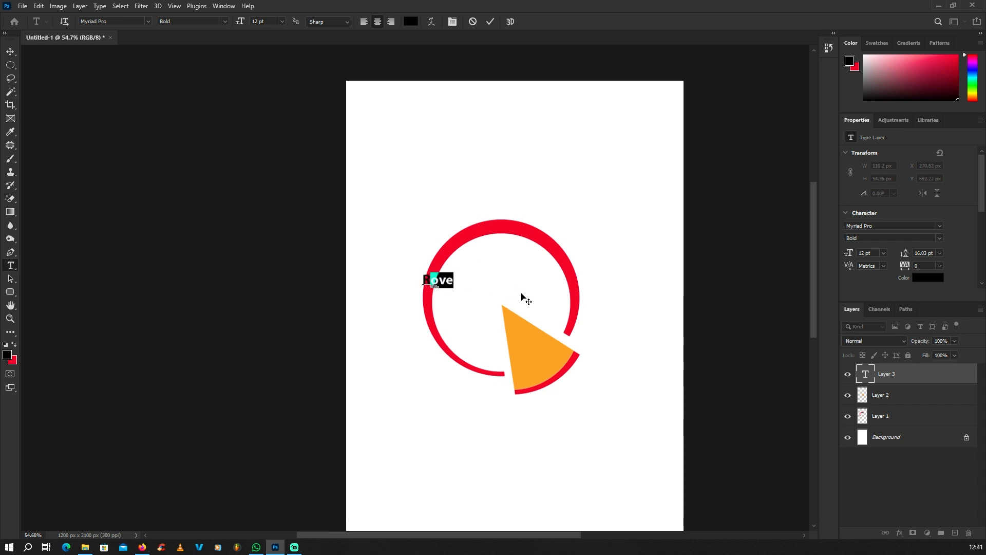
pyautogui.press('Left')
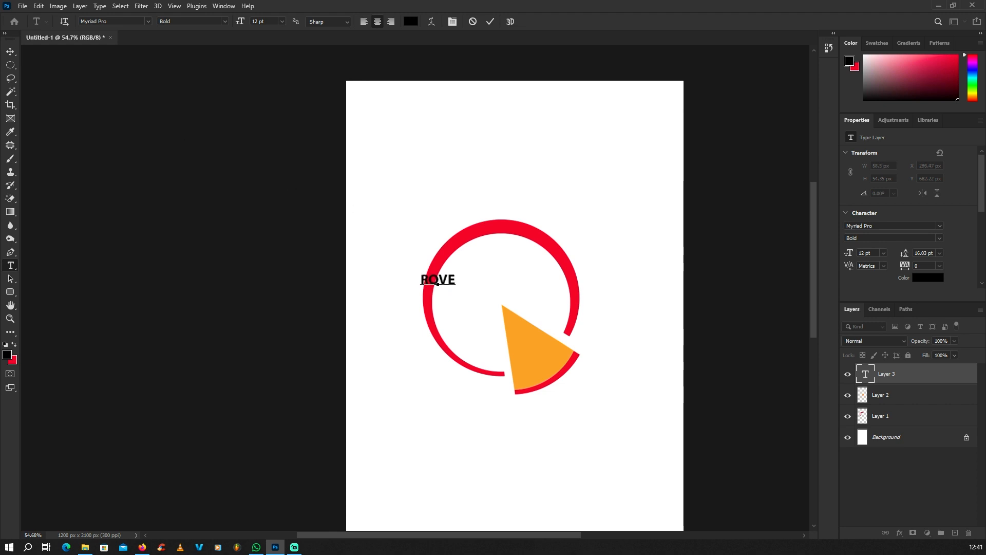
# Scale the ROVE text up to fill the ring above the pizza slice
pyautogui.click(12, 53)
pyautogui.scroll(1, 475, 238)
pyautogui.moveTo(451, 279); pyautogui.dragTo(540, 284)
pyautogui.press('Return')
pyautogui.scroll(-3, 540, 284)
pyautogui.click(452, 218)
pyautogui.scroll(-3, 452, 218)
pyautogui.scroll(7, 544, 285)
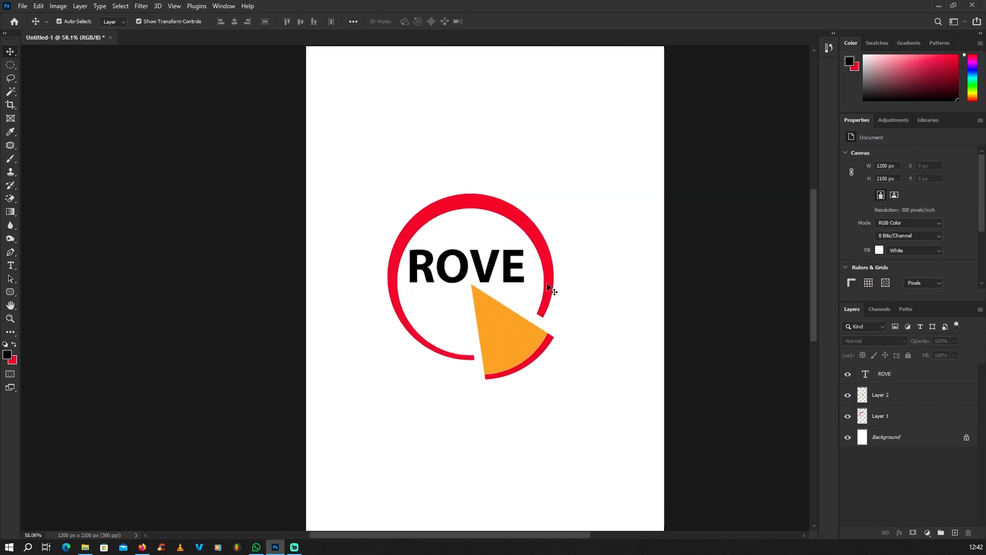
# Retype the word as lowercase 'Rove' and move it higher in the ring
pyautogui.moveTo(480, 272); pyautogui.dragTo(486, 275)
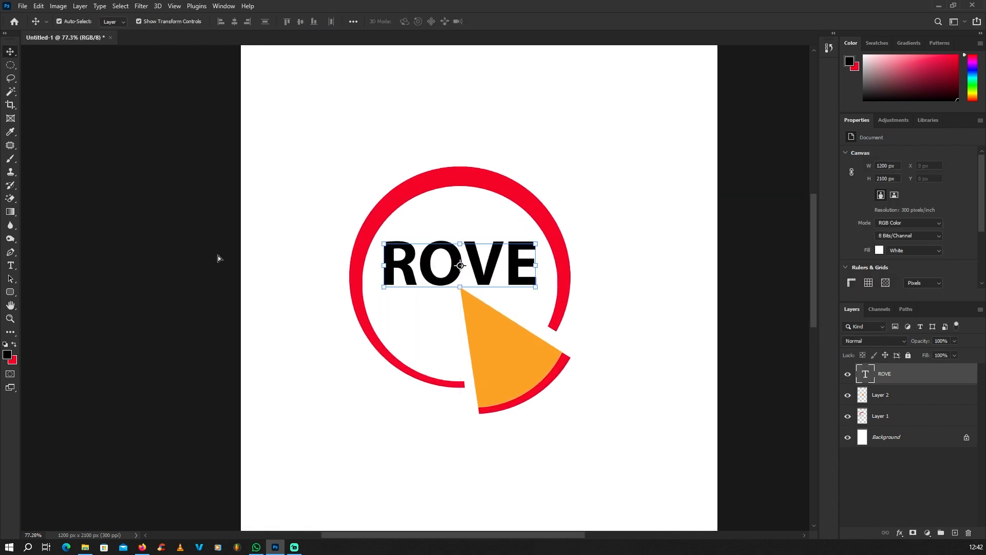
pyautogui.click(11, 265)
pyautogui.scroll(1, 364, 280)
pyautogui.moveTo(423, 267); pyautogui.dragTo(663, 276)
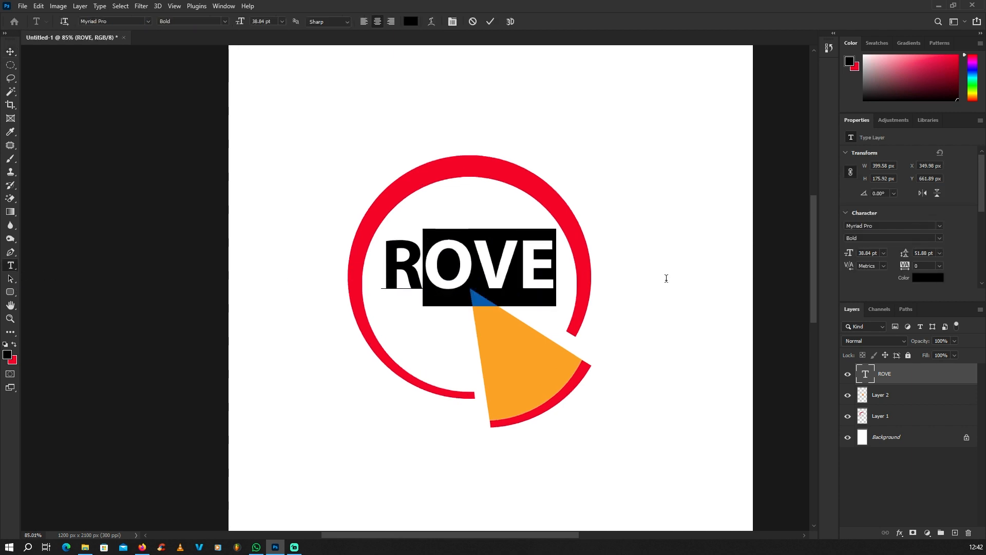
pyautogui.write('ove')
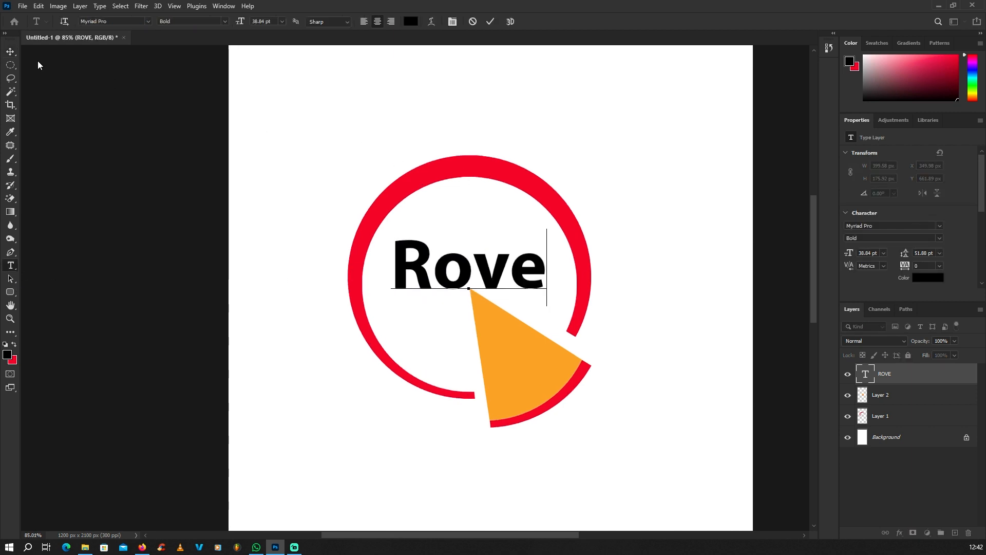
pyautogui.click(10, 52)
pyautogui.scroll(2, 465, 255)
pyautogui.moveTo(505, 286)
pyautogui.mouseDown()
pyautogui.moveTo(510, 248)
pyautogui.moveTo(513, 282)
pyautogui.moveTo(498, 293)
pyautogui.mouseUp()
# Change the duplicated text line beneath Rove to read 'pizza'
pyautogui.doubleClick(498, 292)
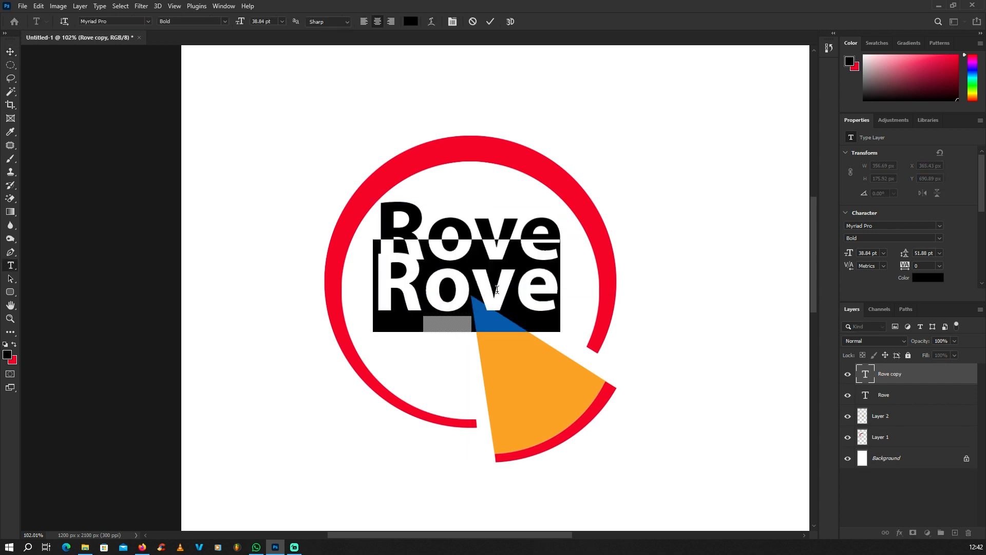
pyautogui.write('p')
pyautogui.press('BackSpace')
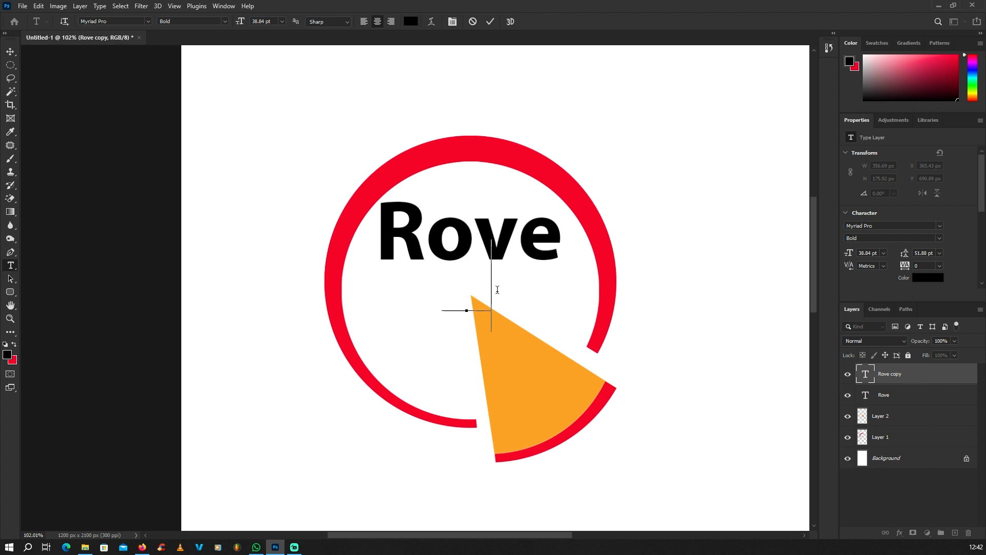
pyautogui.write('pizza')
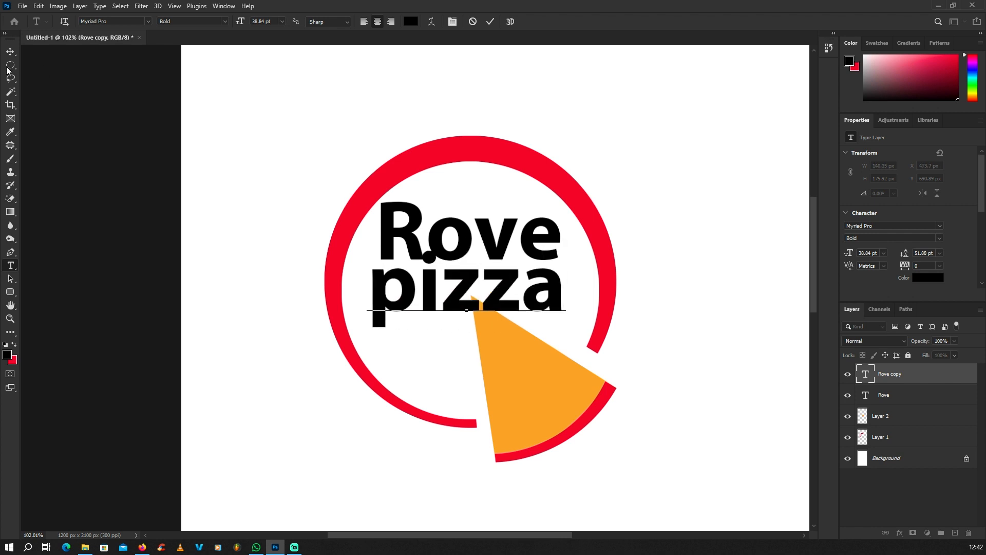
pyautogui.click(12, 53)
pyautogui.scroll(3, 483, 231)
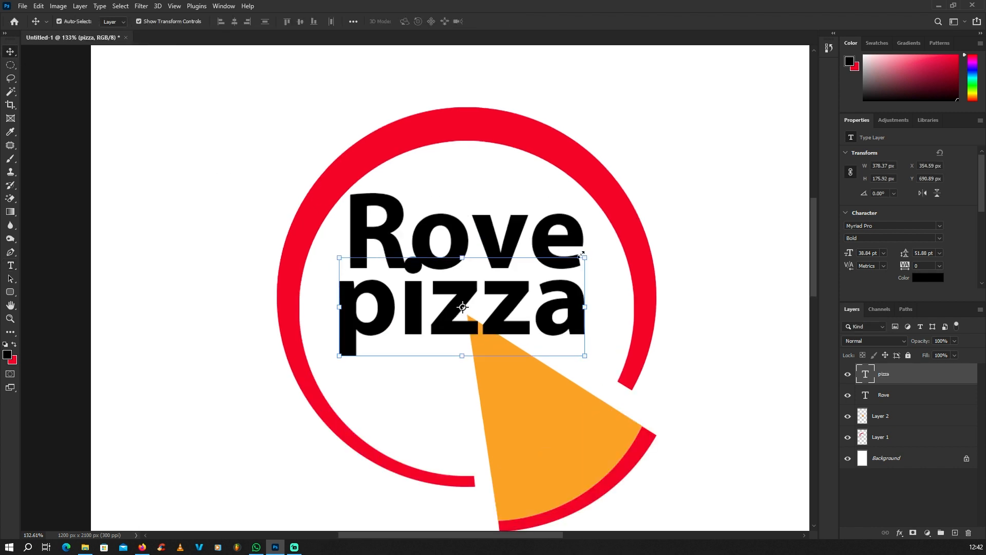
# Scale the pizza line to about 69% and place it just under Rove, shifted right
pyautogui.hotkey('ctrl', 't')
pyautogui.moveTo(590, 243); pyautogui.dragTo(551, 260)
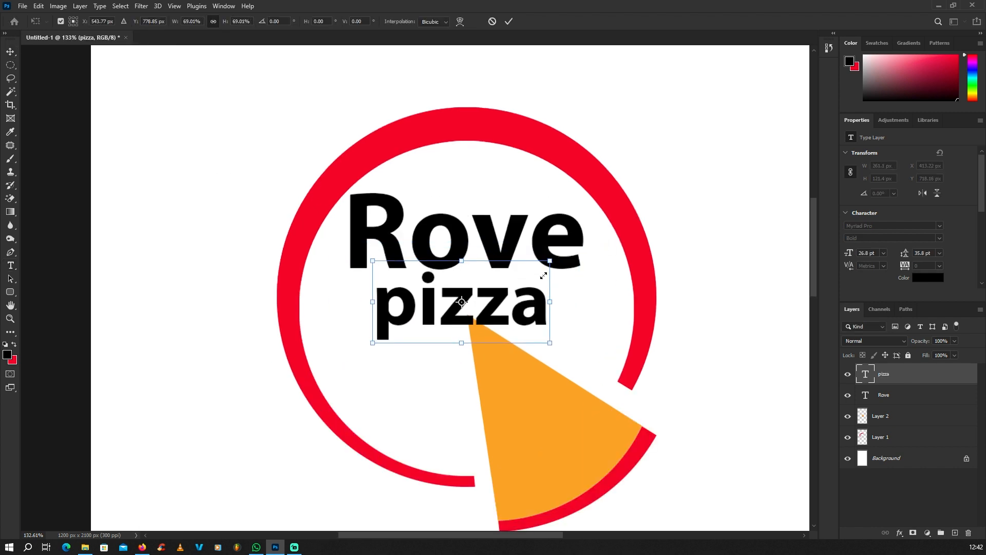
pyautogui.moveTo(519, 290); pyautogui.dragTo(563, 278)
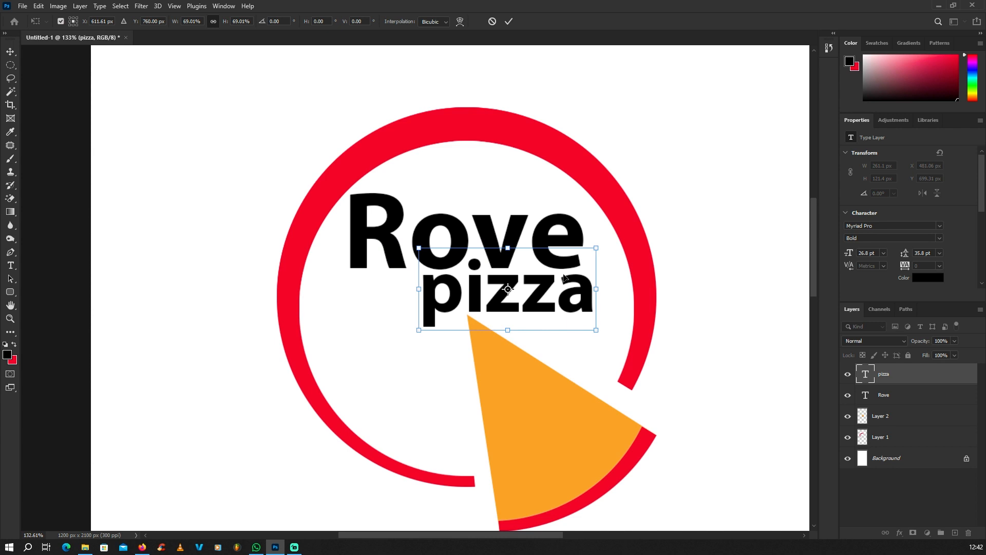
pyautogui.scroll(2, 562, 275)
pyautogui.press('Return')
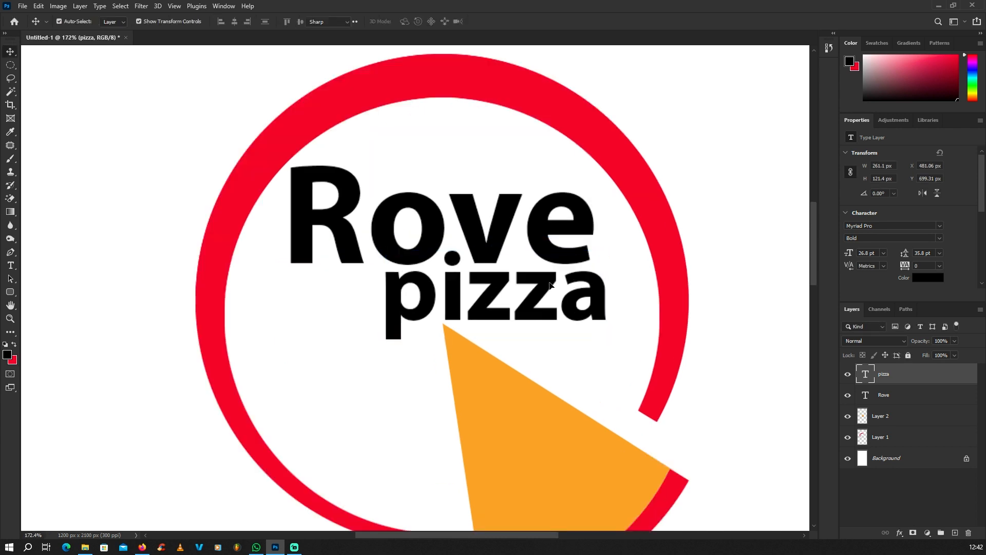
# Colour the pizza text orange, sampled from the pizza slice
pyautogui.press('t')
pyautogui.press('Return')
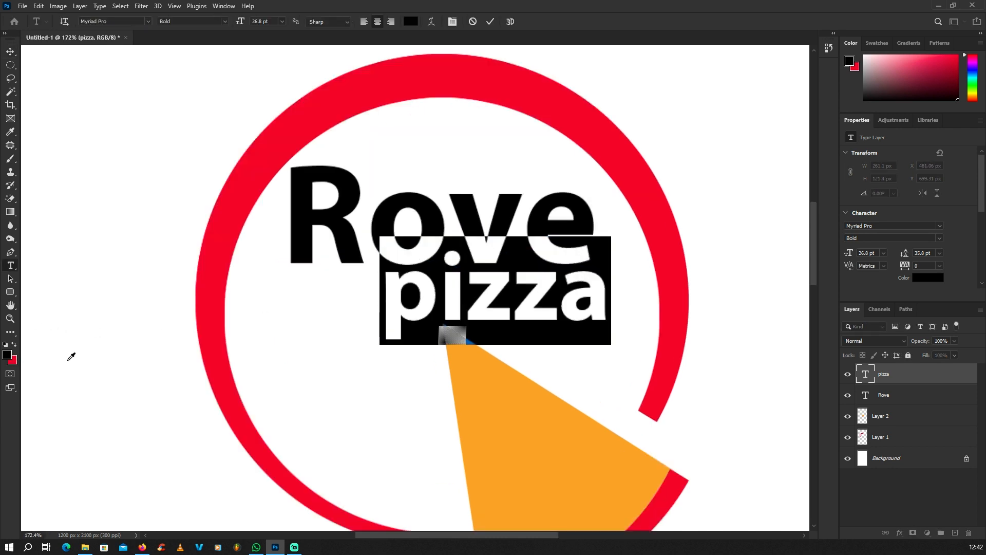
pyautogui.click(7, 355)
pyautogui.click(483, 395)
pyautogui.click(424, 198)
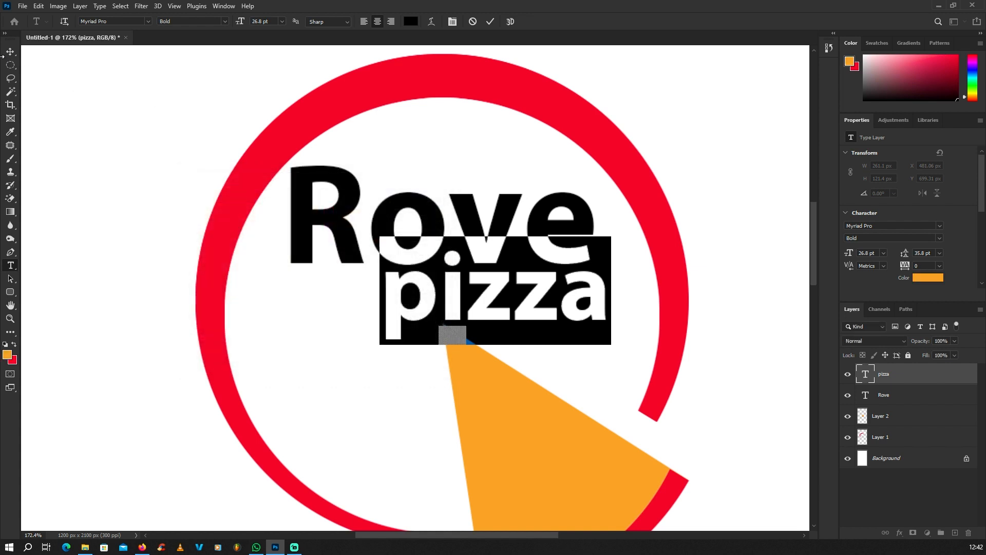
pyautogui.click(10, 52)
pyautogui.scroll(-3, 99, 209)
# Nudge the orange pizza line slightly into place under Rove
pyautogui.click(100, 212)
pyautogui.scroll(3, 427, 273)
pyautogui.scroll(2, 442, 272)
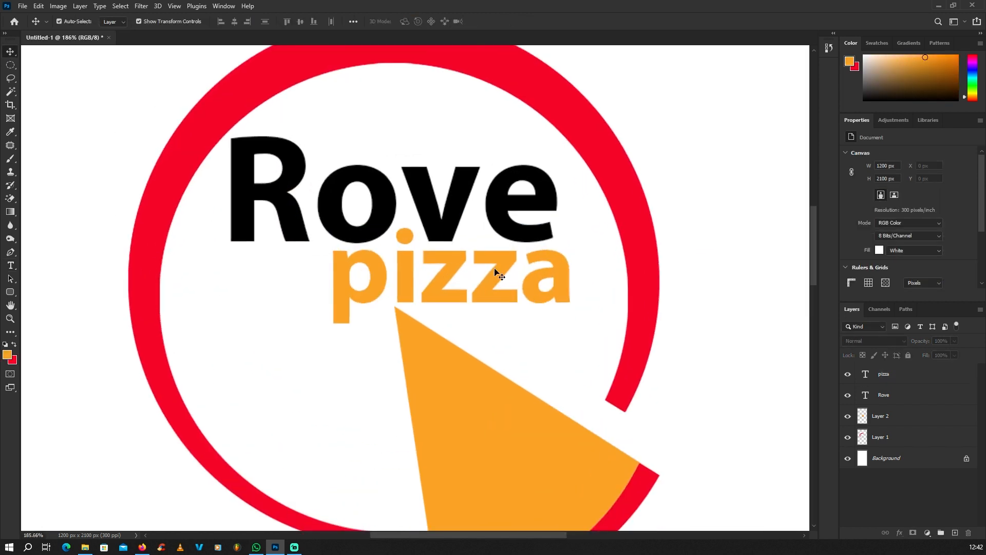
pyautogui.moveTo(488, 268); pyautogui.dragTo(491, 267)
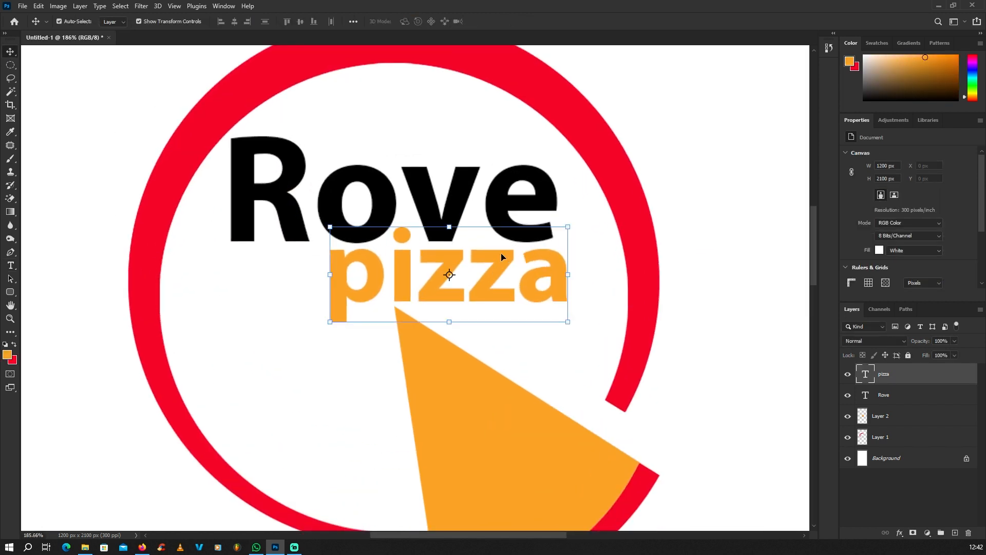
pyautogui.scroll(-8, 493, 256)
pyautogui.click(301, 197)
pyautogui.scroll(2, 429, 242)
pyautogui.scroll(8, 422, 227)
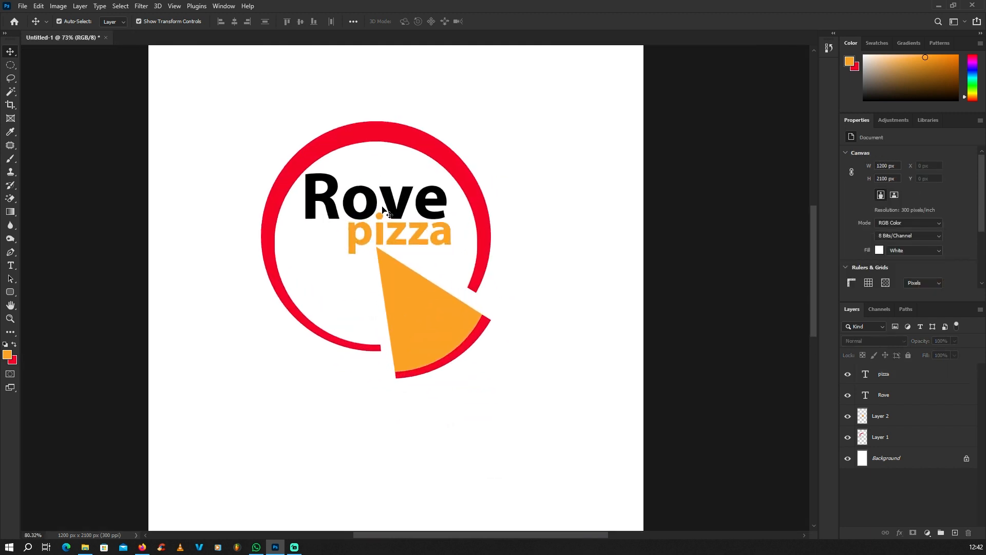
# Set Rove in the Nightfall script font after previewing Nellyta and OCR A Extended
pyautogui.moveTo(399, 202); pyautogui.dragTo(399, 199)
pyautogui.scroll(-4, 488, 256)
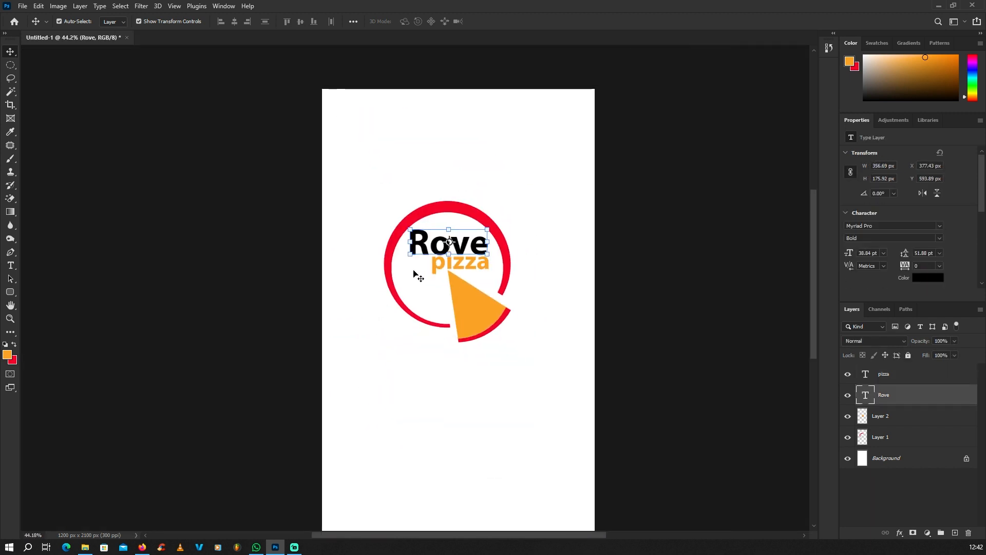
pyautogui.scroll(2, 452, 246)
pyautogui.click(467, 243)
pyautogui.scroll(3, 464, 239)
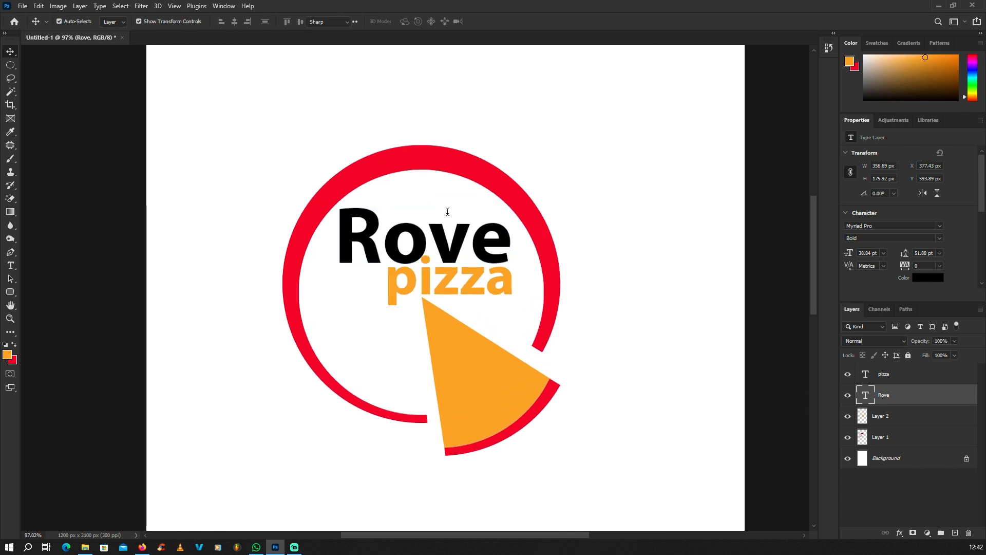
pyautogui.press('t')
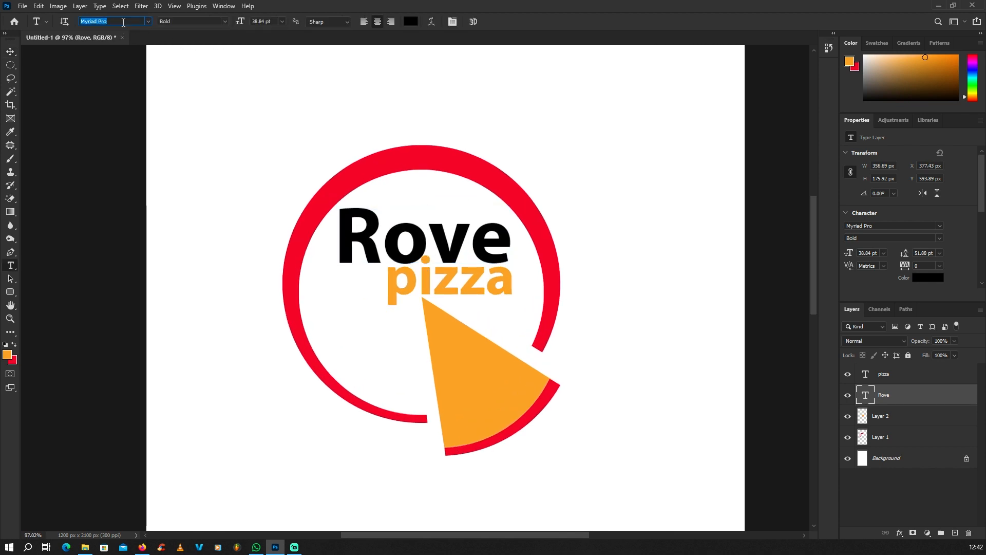
pyautogui.press('Down')
pyautogui.press('Down')
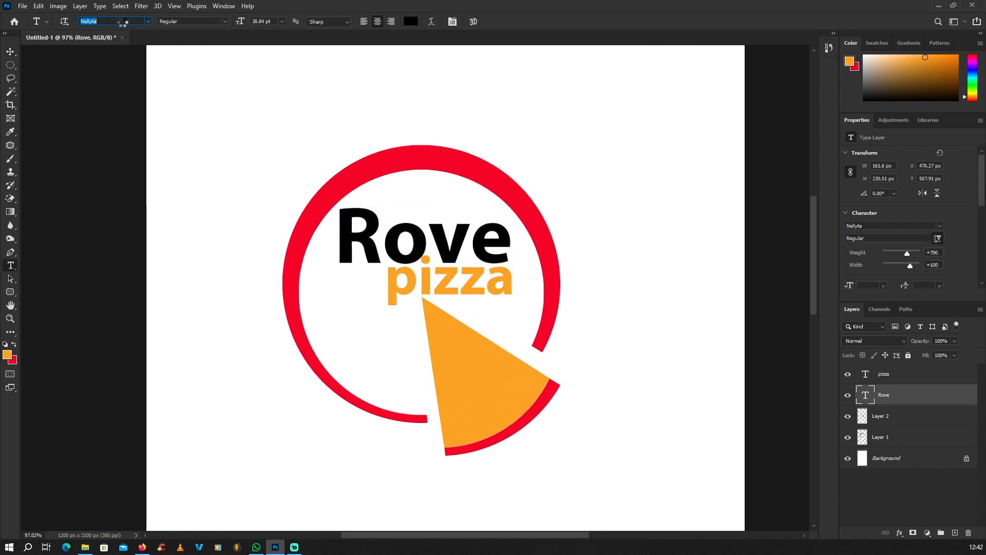
pyautogui.press('Down')
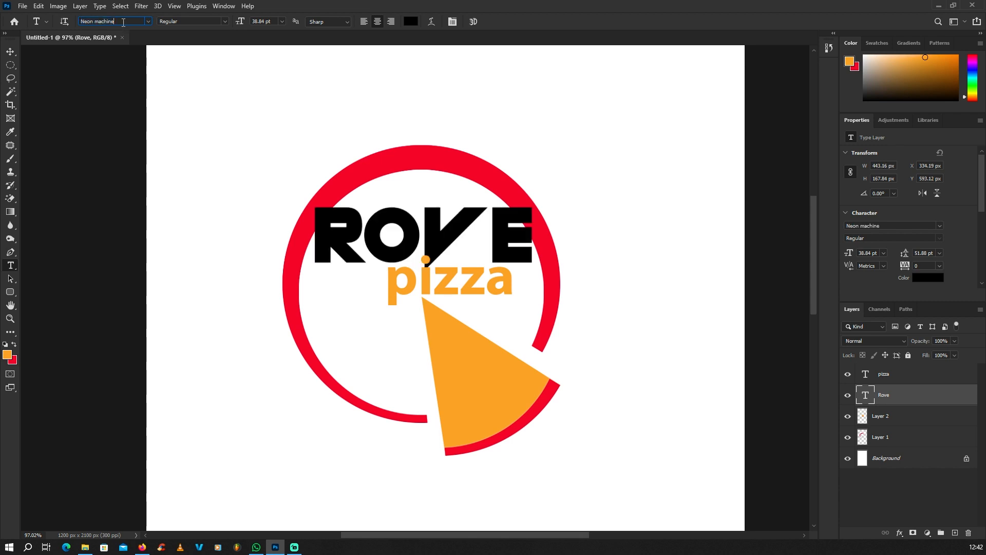
pyautogui.press('Down')
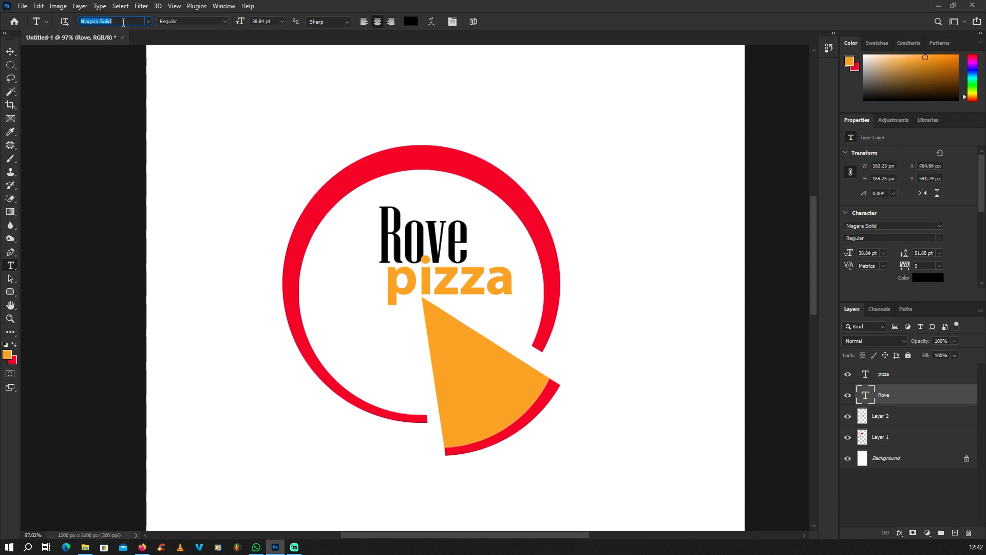
pyautogui.press('Down')
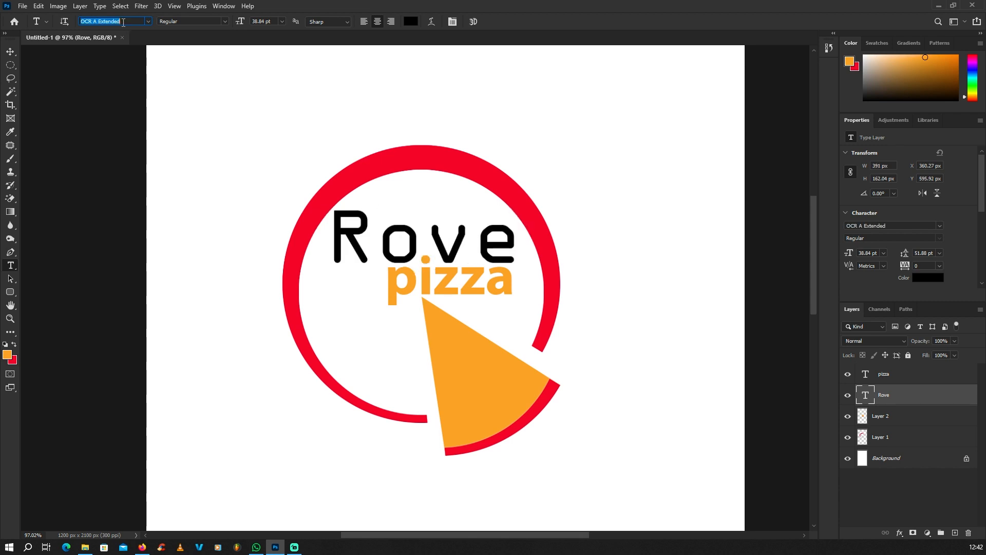
pyautogui.press('Up')
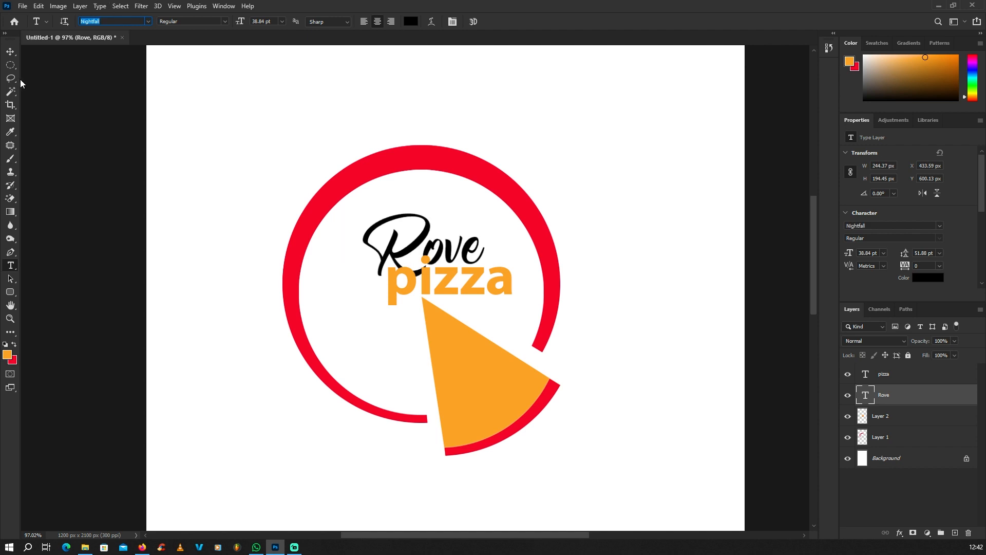
pyautogui.click(13, 54)
# Enlarge Rove to about 128% and position it arching above pizza
pyautogui.scroll(3, 365, 205)
pyautogui.moveTo(482, 243); pyautogui.dragTo(456, 215)
pyautogui.moveTo(510, 185); pyautogui.dragTo(559, 136)
pyautogui.moveTo(513, 218); pyautogui.dragTo(501, 236)
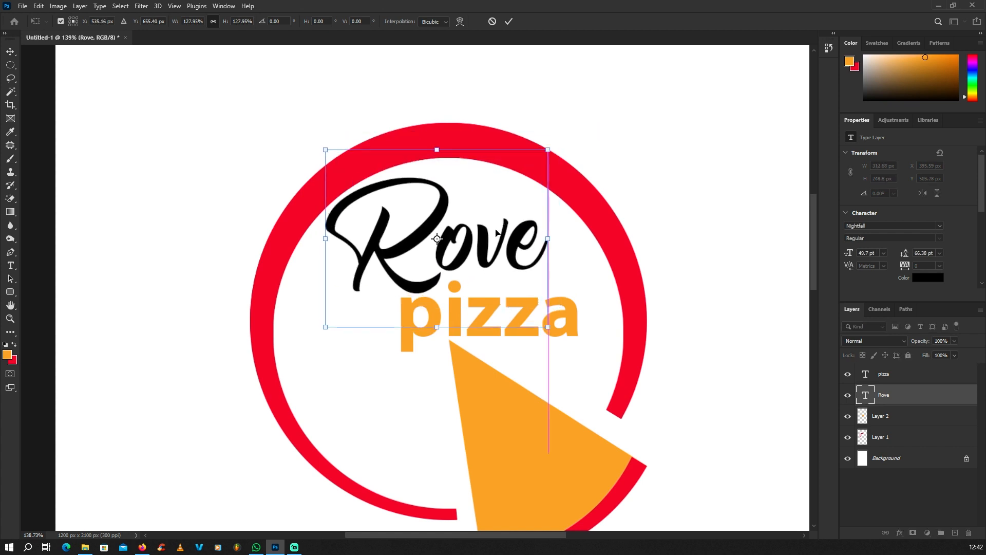
pyautogui.scroll(-6, 466, 246)
pyautogui.press('Return')
pyautogui.scroll(6, 465, 247)
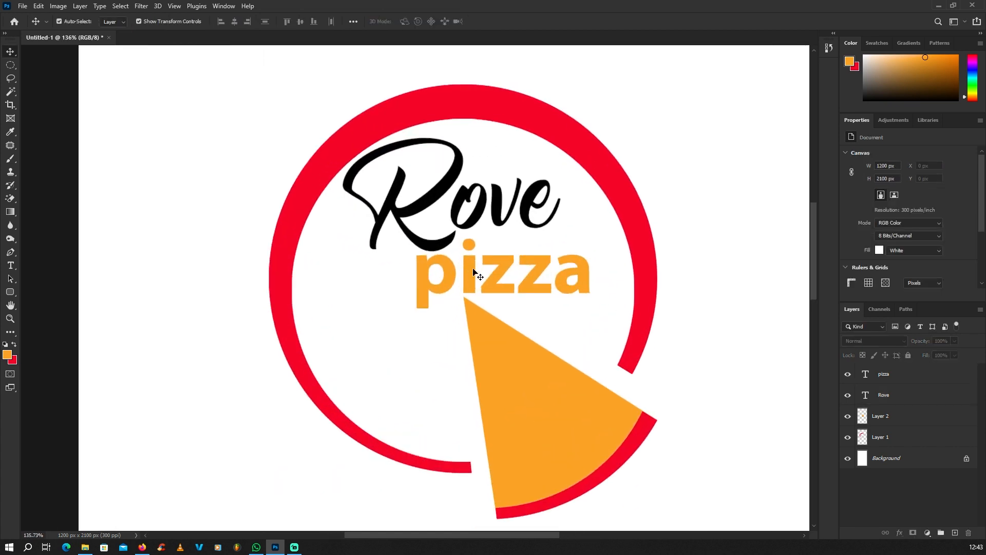
# Nudge pizza to fit under Rove and select all the logo's layers
pyautogui.moveTo(467, 274); pyautogui.dragTo(468, 270)
pyautogui.scroll(-6, 469, 270)
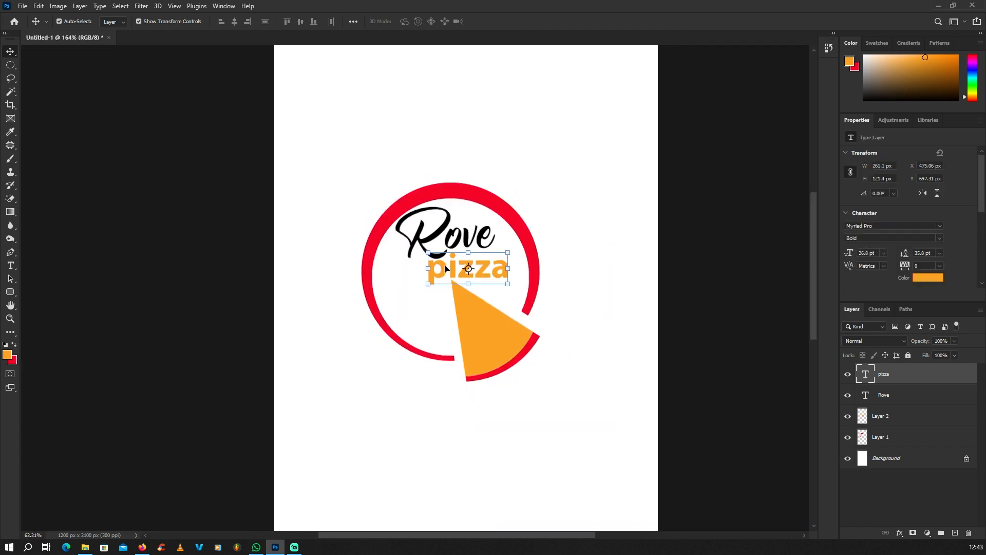
pyautogui.moveTo(395, 195); pyautogui.dragTo(498, 354)
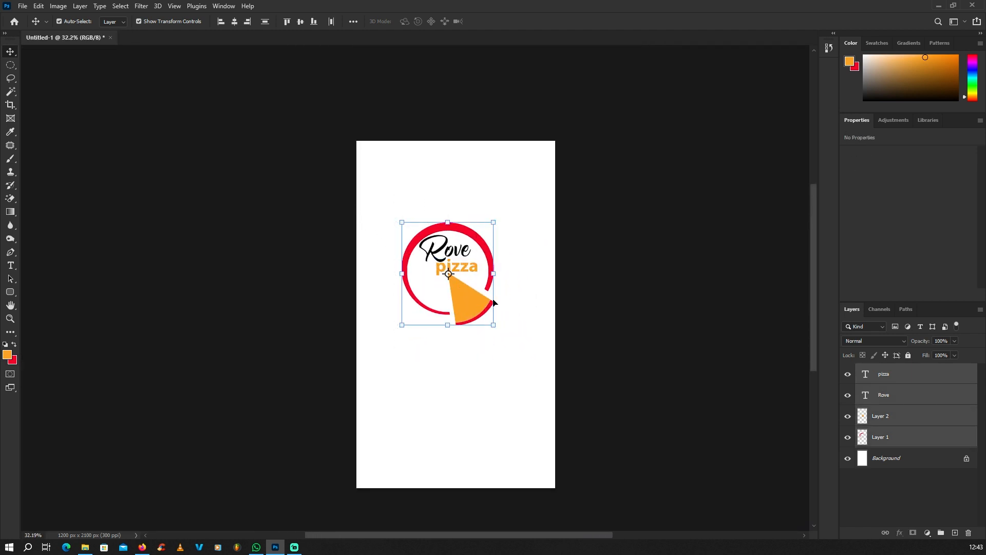
# Merge the four logo layers into a single pizza layer and reposition it
pyautogui.hotkey('ctrl', 'e')
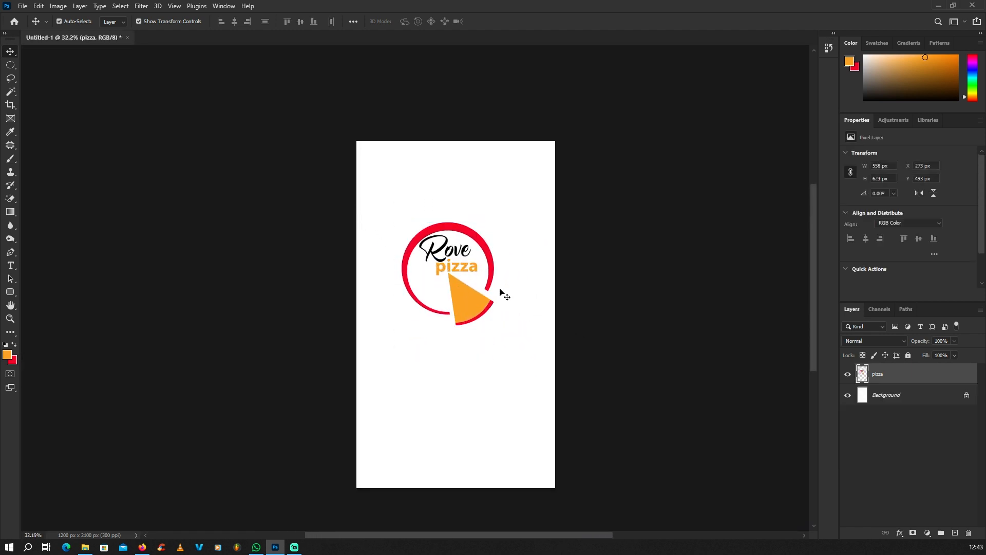
pyautogui.moveTo(501, 291); pyautogui.dragTo(465, 309)
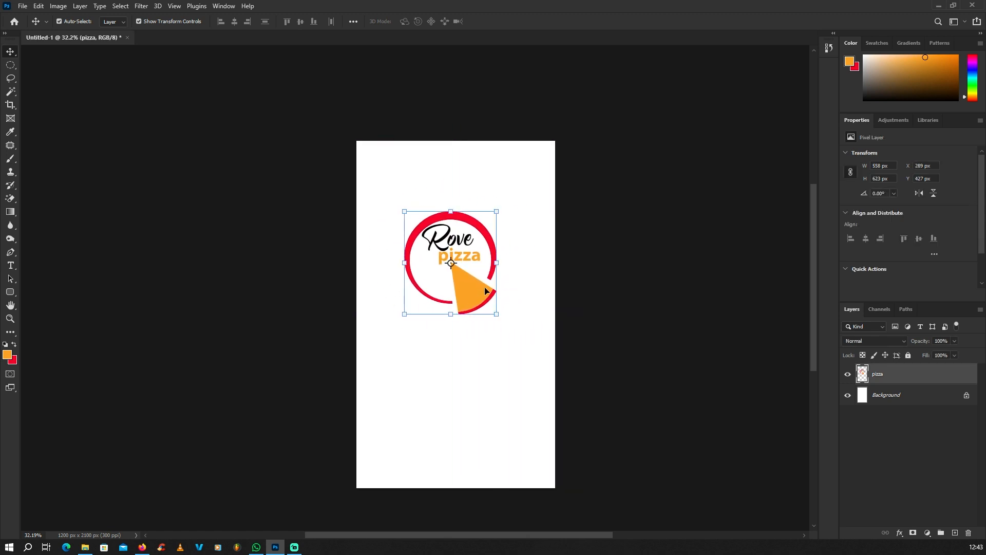
pyautogui.scroll(2, 474, 273)
pyautogui.scroll(-1, 475, 273)
pyautogui.scroll(-2, 475, 273)
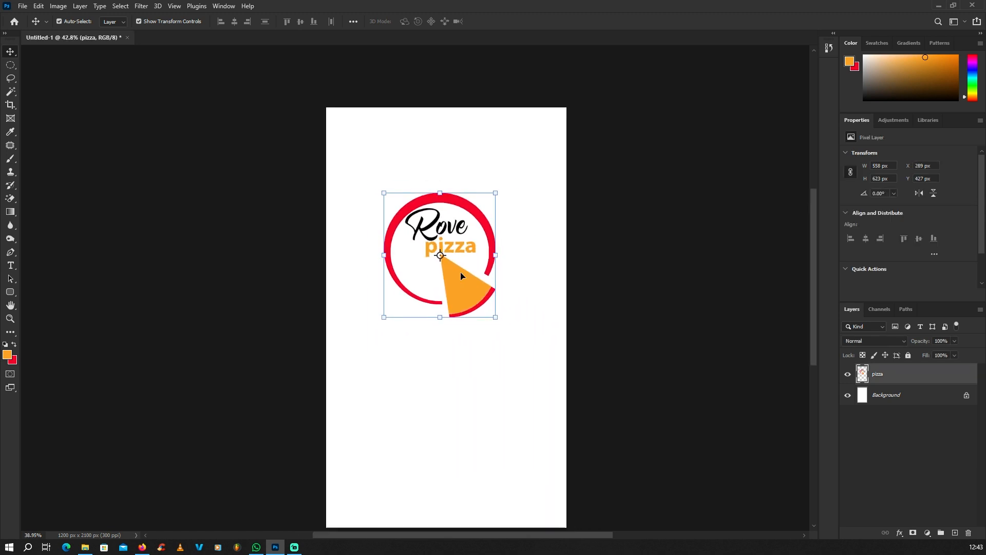
pyautogui.scroll(1, 500, 280)
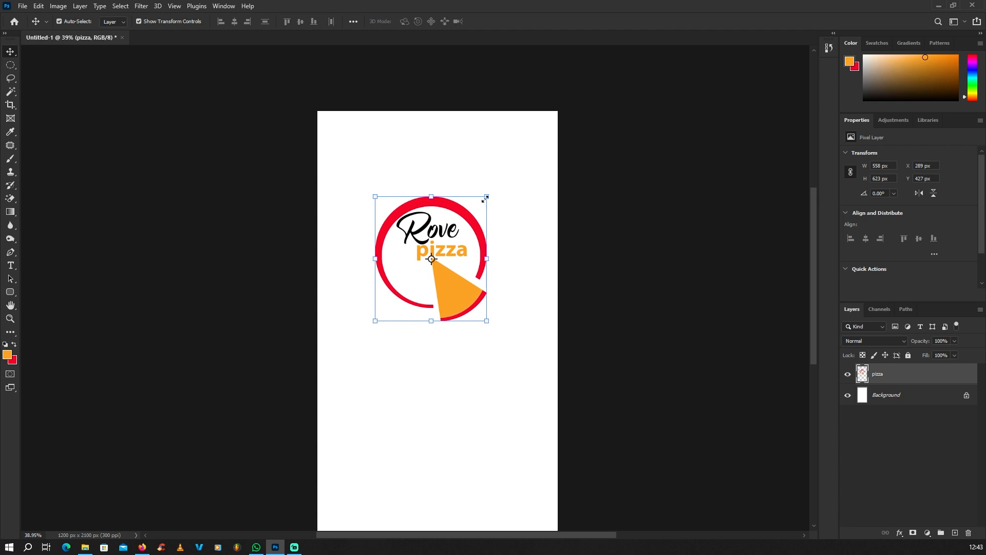
# Shrink the merged logo to about half size and move it to the lower middle
pyautogui.moveTo(485, 198); pyautogui.dragTo(397, 236)
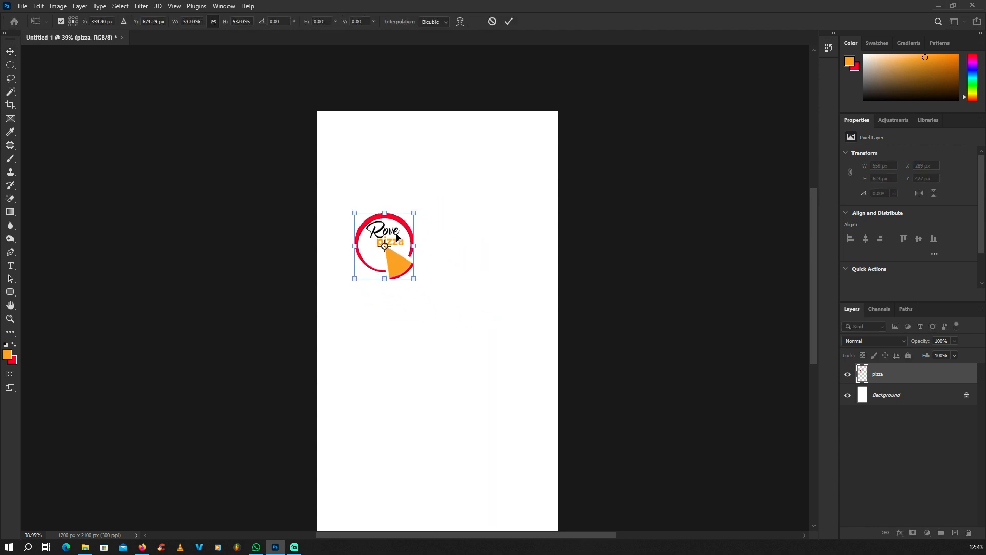
pyautogui.press('Return')
pyautogui.scroll(-2, 359, 246)
pyautogui.scroll(1, 416, 264)
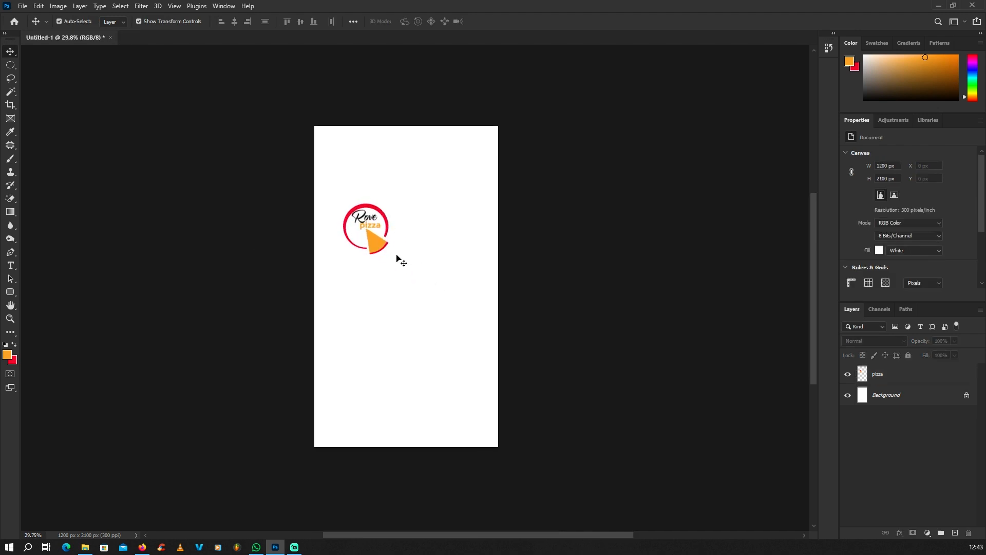
pyautogui.moveTo(379, 250); pyautogui.dragTo(415, 354)
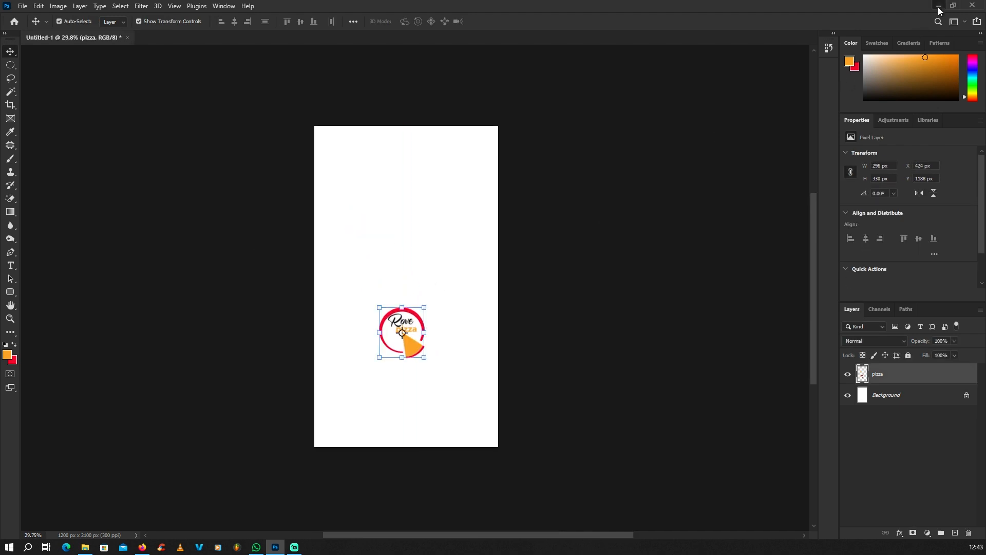
# Pick the pizza photo in the pizza images folder on the desktop
pyautogui.click(938, 9)
pyautogui.doubleClick(58, 485)
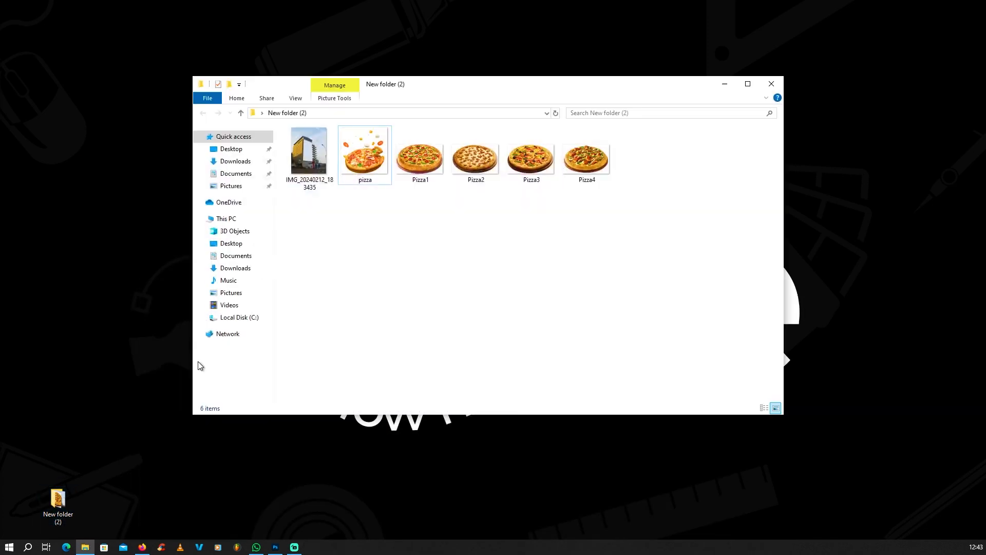
pyautogui.click(363, 163)
pyautogui.click(275, 546)
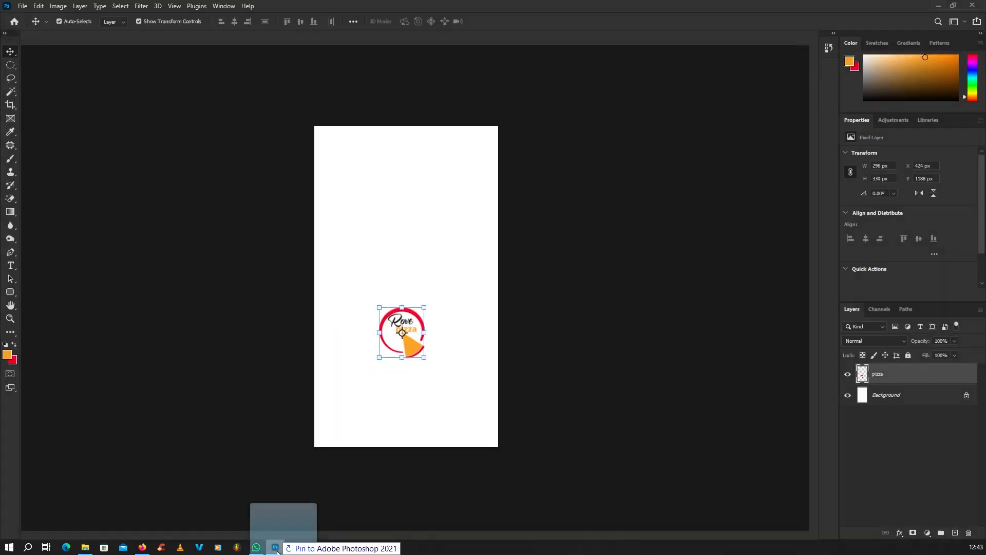
# Bring pizza.png into the poster document and scale it to about 124%
pyautogui.moveTo(692, 18); pyautogui.dragTo(695, 11)
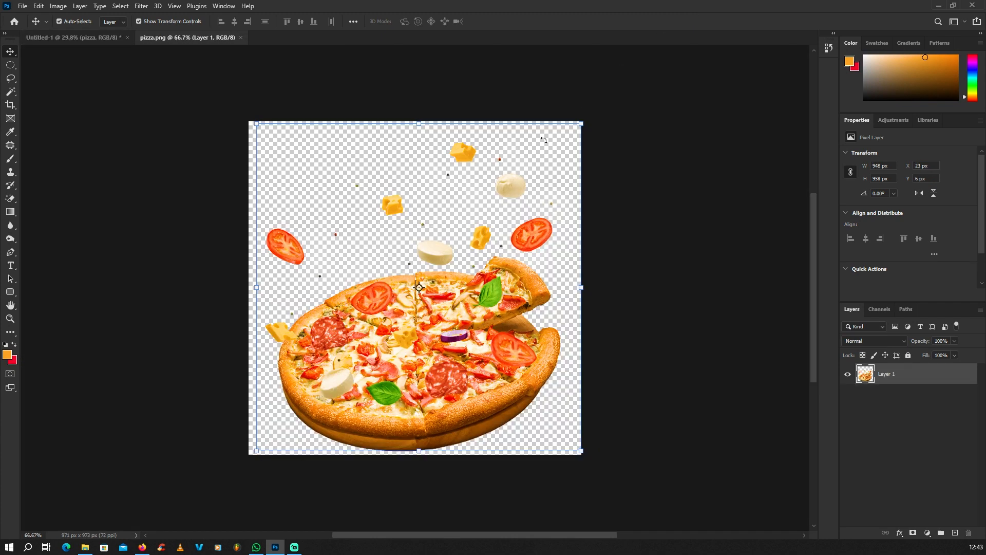
pyautogui.moveTo(400, 332); pyautogui.dragTo(384, 235)
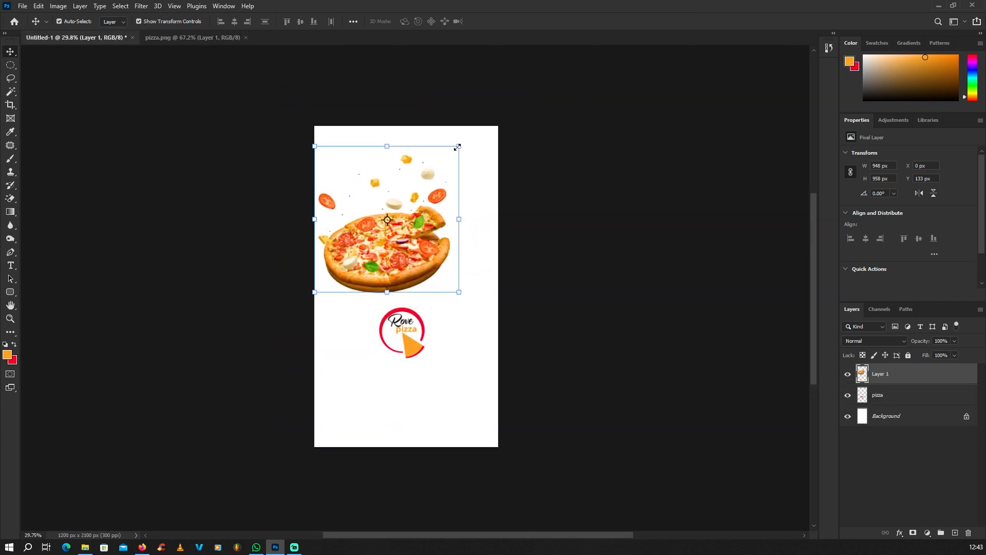
pyautogui.moveTo(457, 147); pyautogui.dragTo(502, 80)
pyautogui.moveTo(413, 195); pyautogui.dragTo(393, 229)
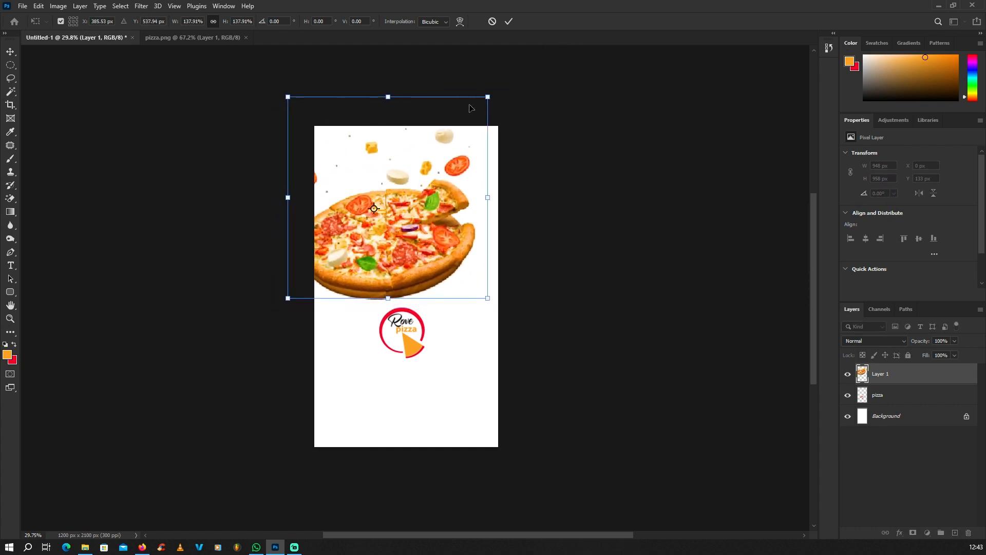
pyautogui.moveTo(491, 96); pyautogui.dragTo(468, 120)
pyautogui.moveTo(433, 193); pyautogui.dragTo(448, 194)
pyautogui.scroll(-4, 511, 257)
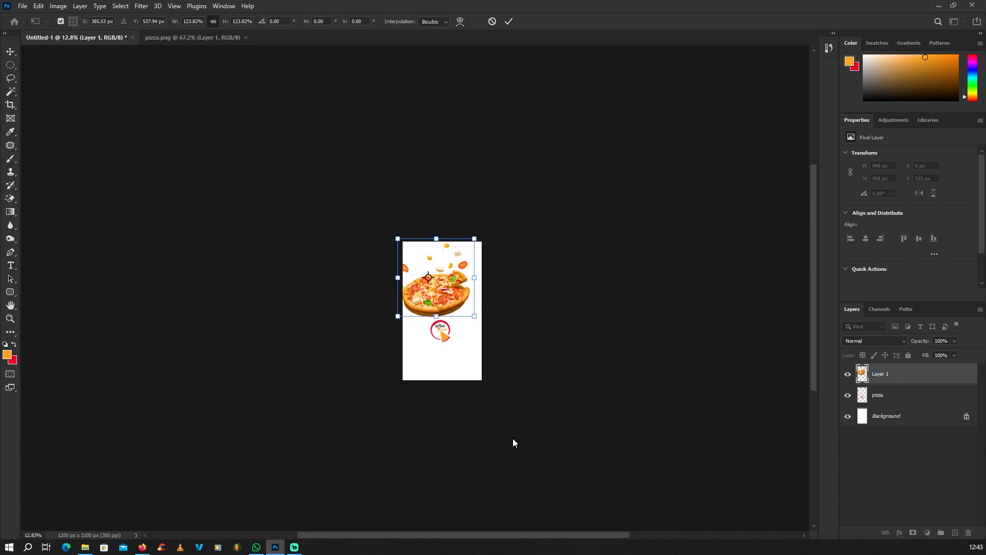
pyautogui.scroll(2, 563, 255)
pyautogui.press('Return')
pyautogui.scroll(4, 431, 364)
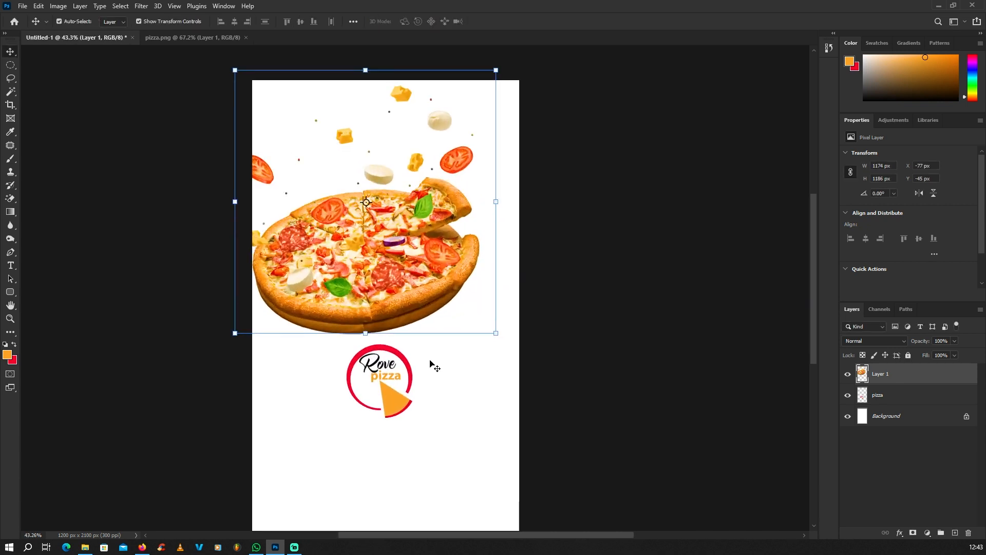
pyautogui.scroll(-1, 568, 369)
# Move the logo to the top-left corner of the poster
pyautogui.click(608, 360)
pyautogui.scroll(-2, 608, 360)
pyautogui.scroll(3, 465, 385)
pyautogui.moveTo(471, 365); pyautogui.dragTo(381, 105)
pyautogui.scroll(-2, 382, 104)
pyautogui.scroll(3, 410, 201)
pyautogui.moveTo(410, 202); pyautogui.dragTo(396, 164)
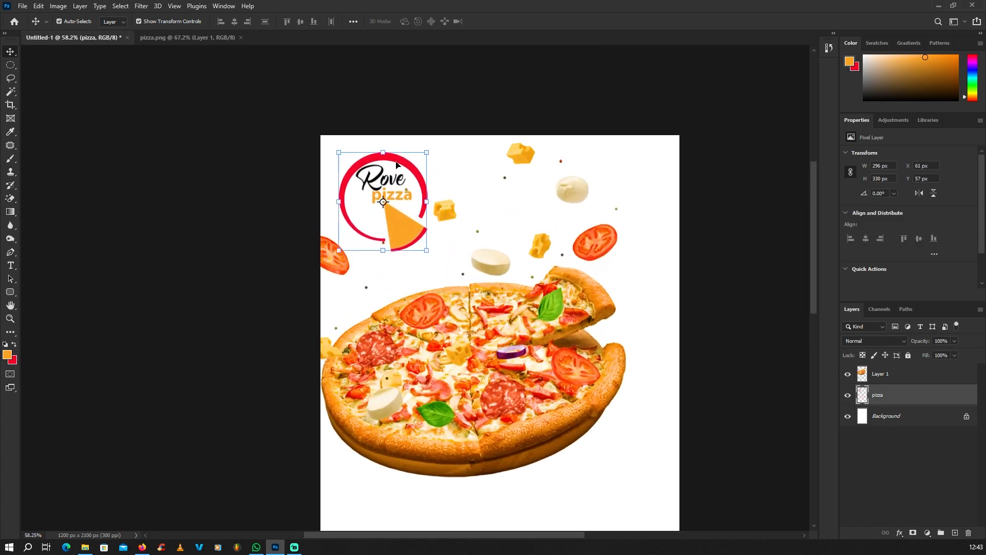
# Stack the logo layer above the pizza photo and shrink it to about 82%
pyautogui.moveTo(873, 390); pyautogui.dragTo(897, 376)
pyautogui.moveTo(426, 152); pyautogui.dragTo(403, 182)
pyautogui.scroll(-3, 402, 177)
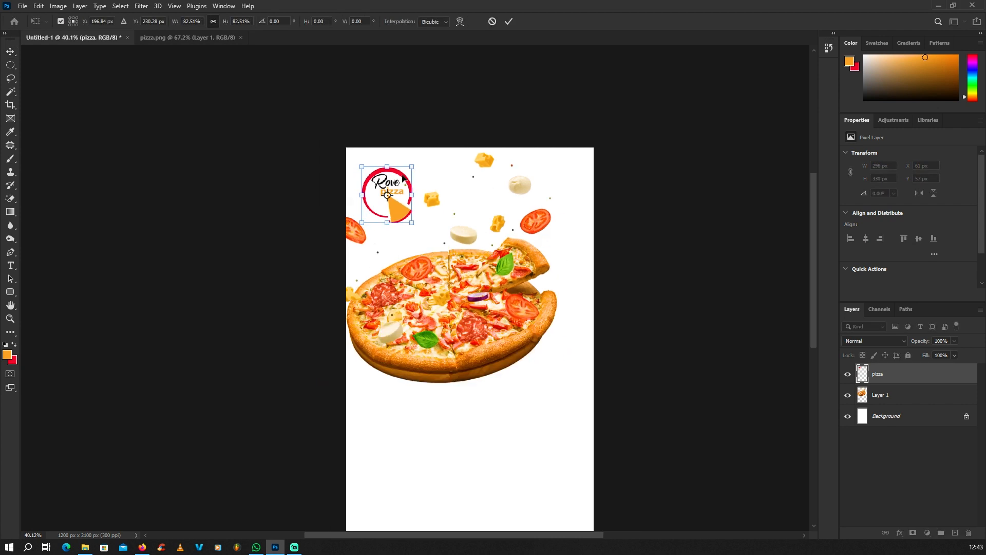
pyautogui.press('Return')
pyautogui.scroll(-3, 373, 165)
pyautogui.scroll(-2, 372, 166)
pyautogui.click(411, 203)
pyautogui.scroll(3, 429, 226)
pyautogui.scroll(-3, 580, 318)
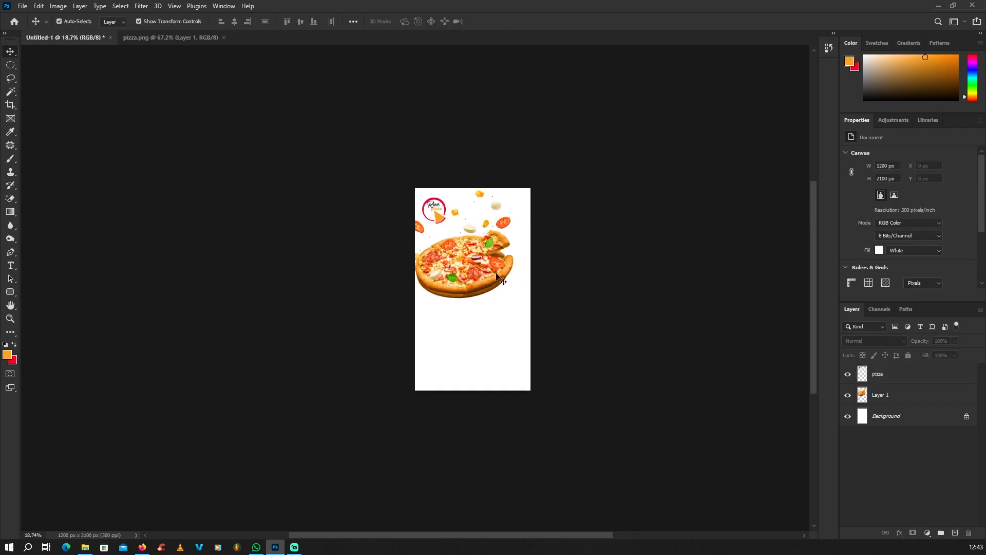
pyautogui.scroll(3, 470, 253)
pyautogui.click(493, 272)
pyautogui.scroll(-3, 555, 315)
pyautogui.scroll(3, 565, 204)
# Rotate the pizza photo about -7.9° and shift it up and left
pyautogui.moveTo(564, 204); pyautogui.dragTo(555, 175)
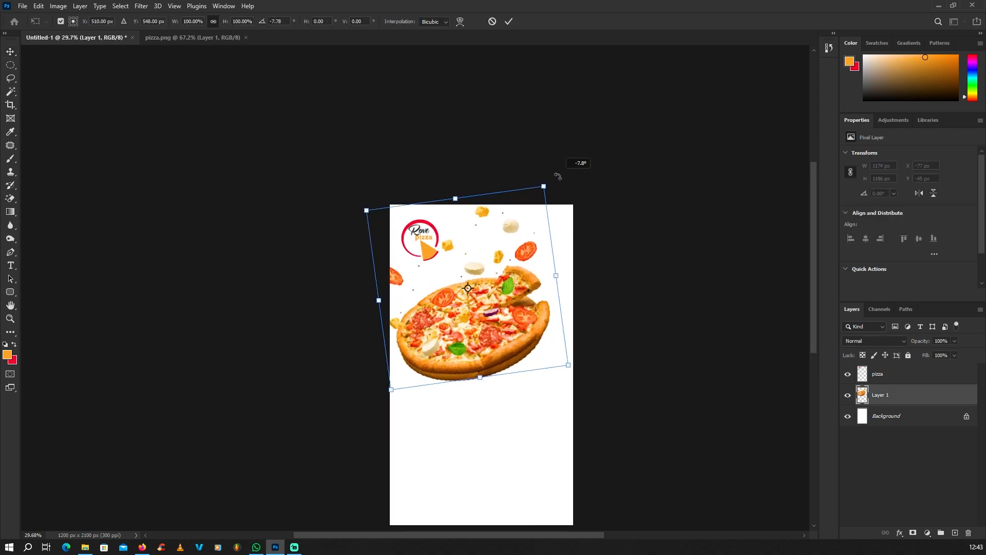
pyautogui.moveTo(511, 285); pyautogui.dragTo(503, 272)
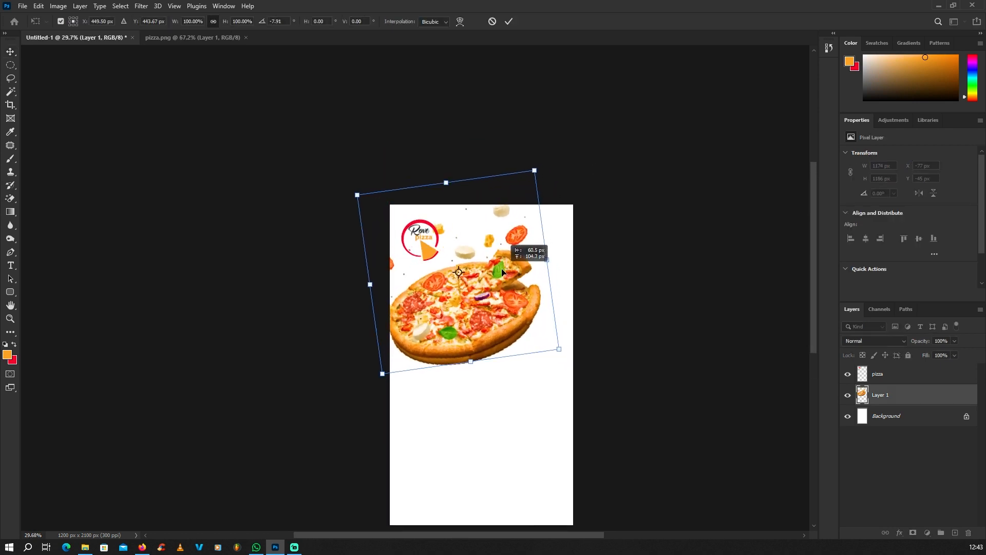
pyautogui.press('Return')
pyautogui.scroll(-8, 369, 214)
pyautogui.click(392, 291)
# Inspect the tilted photo on the poster and reselect its layer
pyautogui.scroll(7, 404, 294)
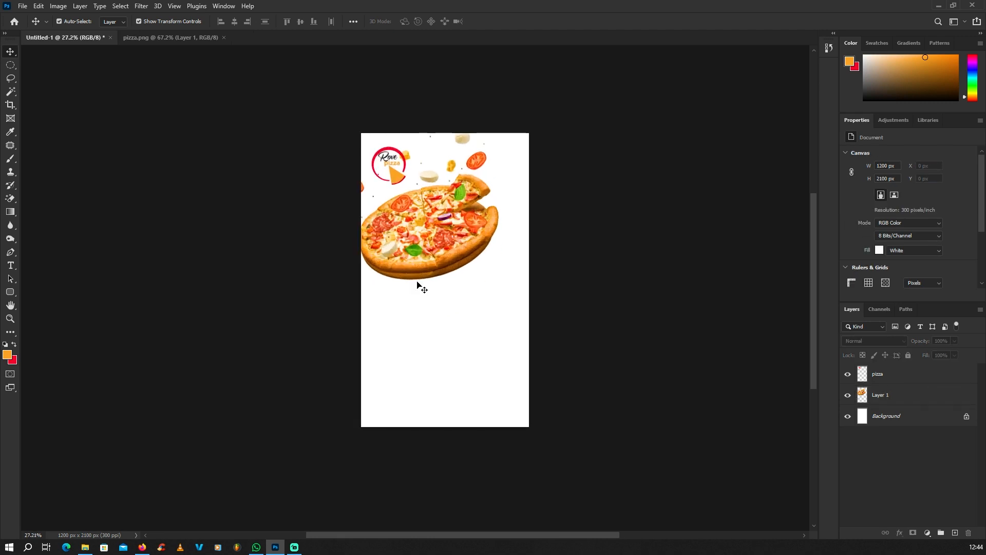
pyautogui.scroll(3, 455, 245)
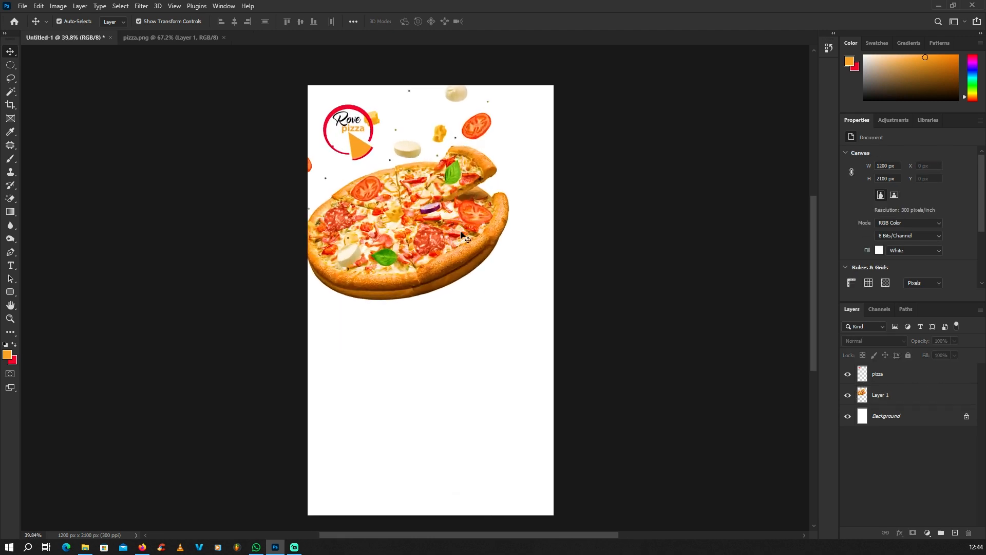
pyautogui.scroll(-3, 451, 238)
pyautogui.scroll(3, 446, 236)
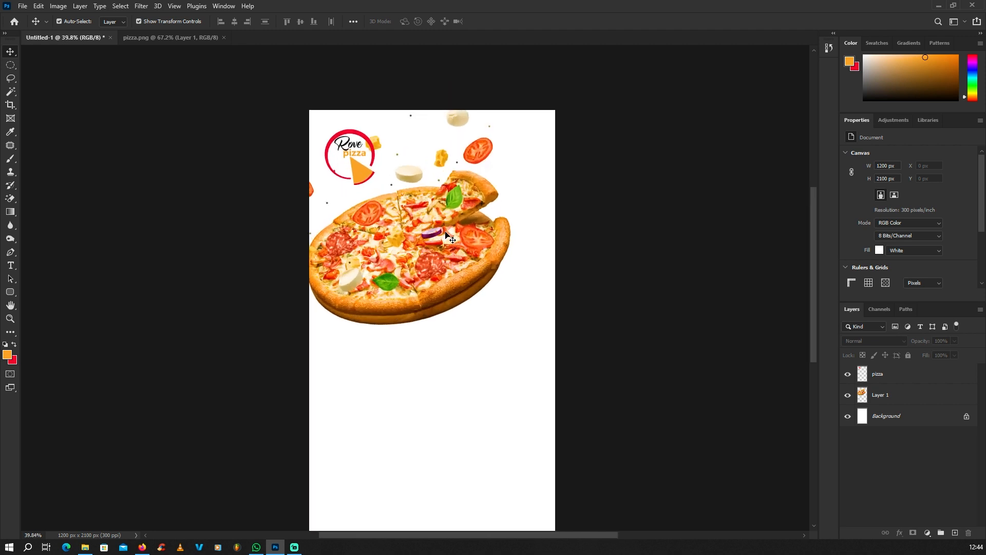
pyautogui.scroll(-2, 445, 237)
pyautogui.scroll(5, 422, 257)
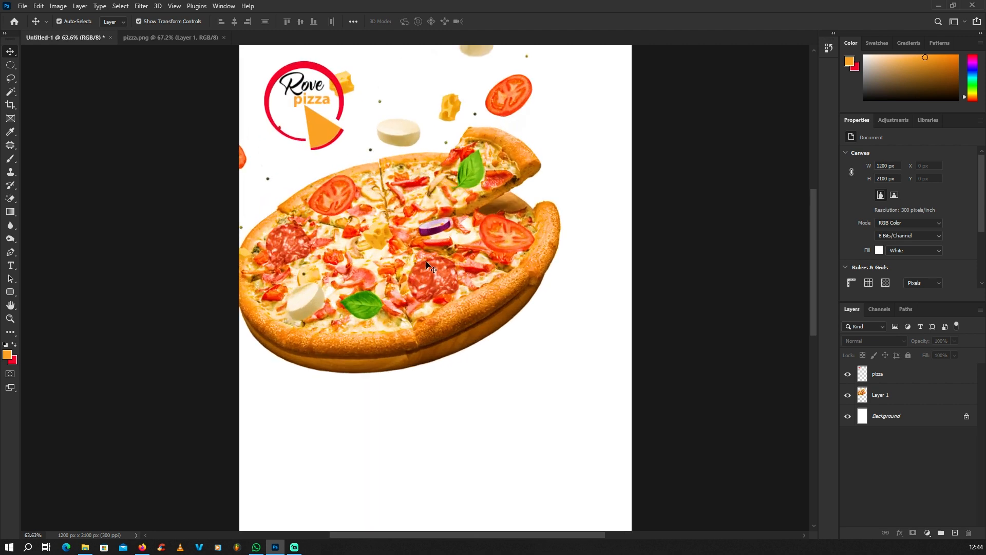
pyautogui.scroll(-3, 429, 272)
pyautogui.scroll(2, 423, 270)
pyautogui.scroll(-2, 417, 269)
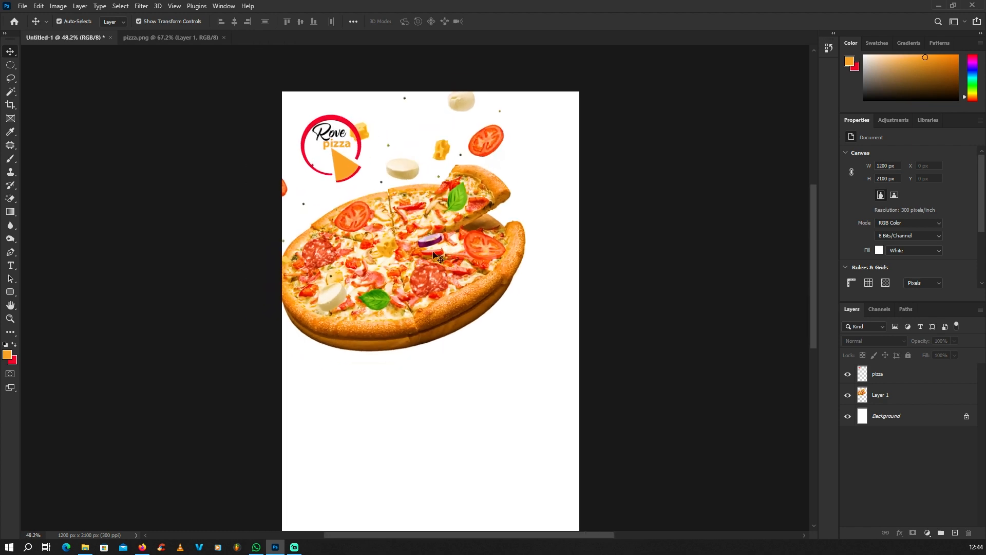
pyautogui.scroll(-3, 416, 271)
pyautogui.click(423, 268)
pyautogui.scroll(2, 435, 266)
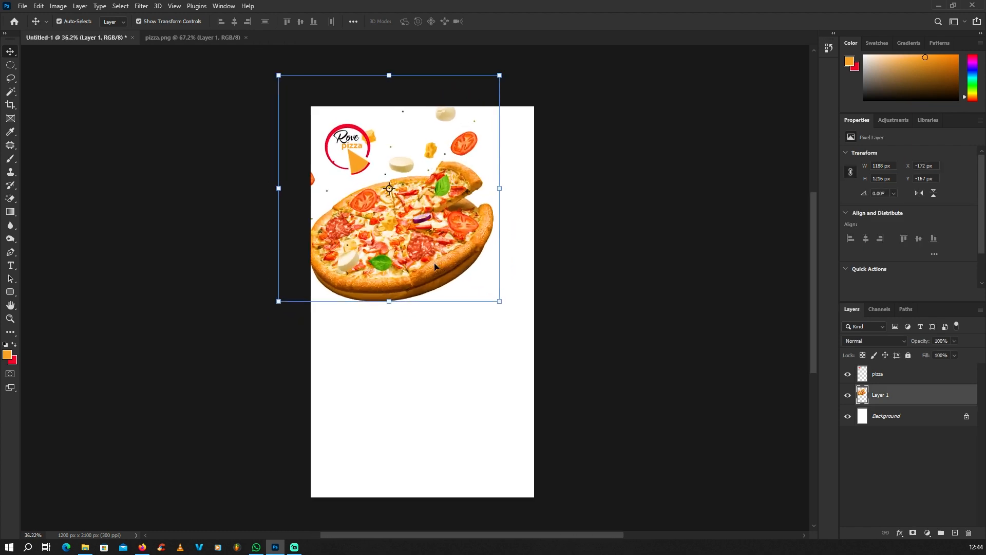
# Set the foreground colour to a deep red sampled from the pizza
pyautogui.click(4, 357)
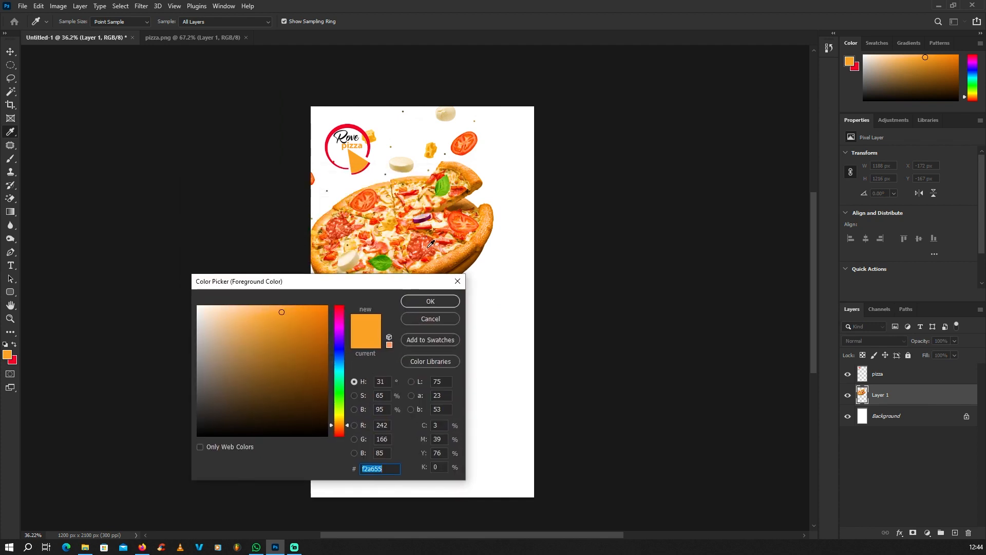
pyautogui.click(430, 245)
pyautogui.click(431, 245)
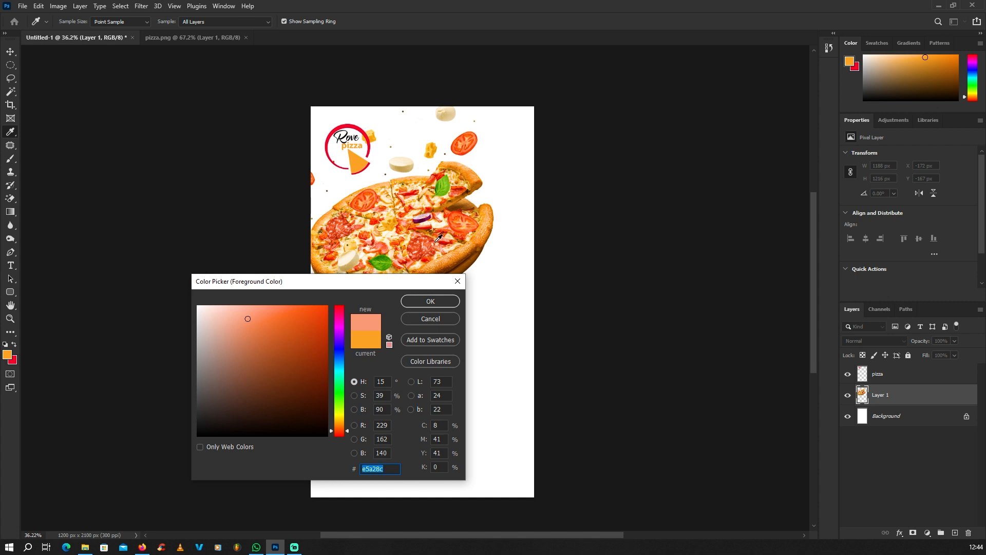
pyautogui.click(443, 238)
pyautogui.click(430, 301)
# Add a new empty layer directly above the Background layer
pyautogui.press('v')
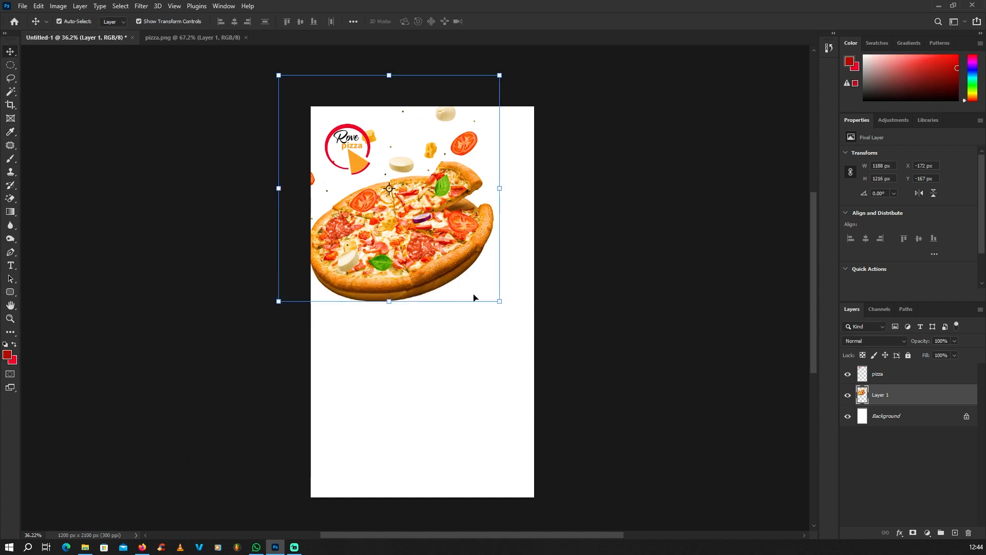
pyautogui.click(902, 417)
pyautogui.click(955, 533)
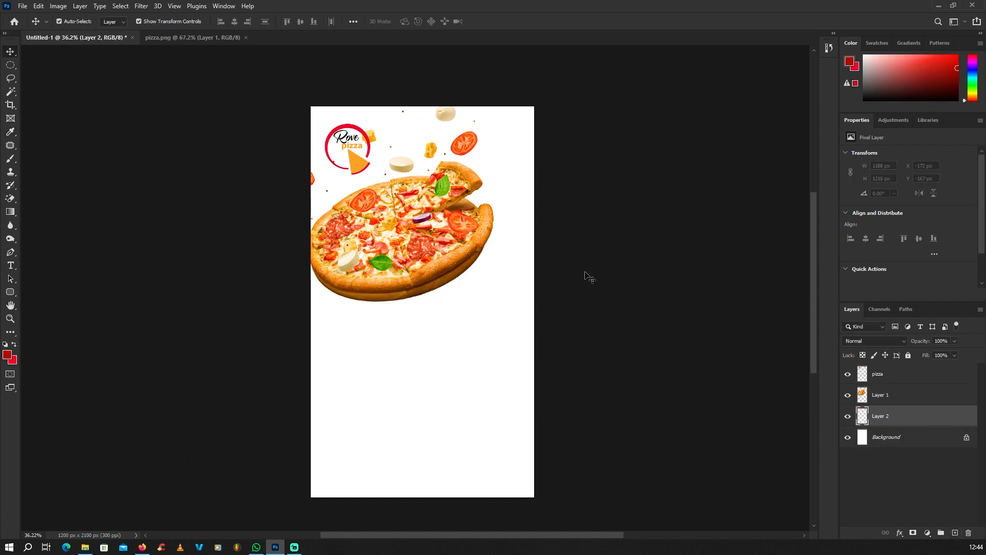
pyautogui.scroll(-3, 525, 241)
# Draw a Pen path with a wavy top edge curving beneath the pizza to the right side
pyautogui.click(11, 257)
pyautogui.scroll(-2, 162, 236)
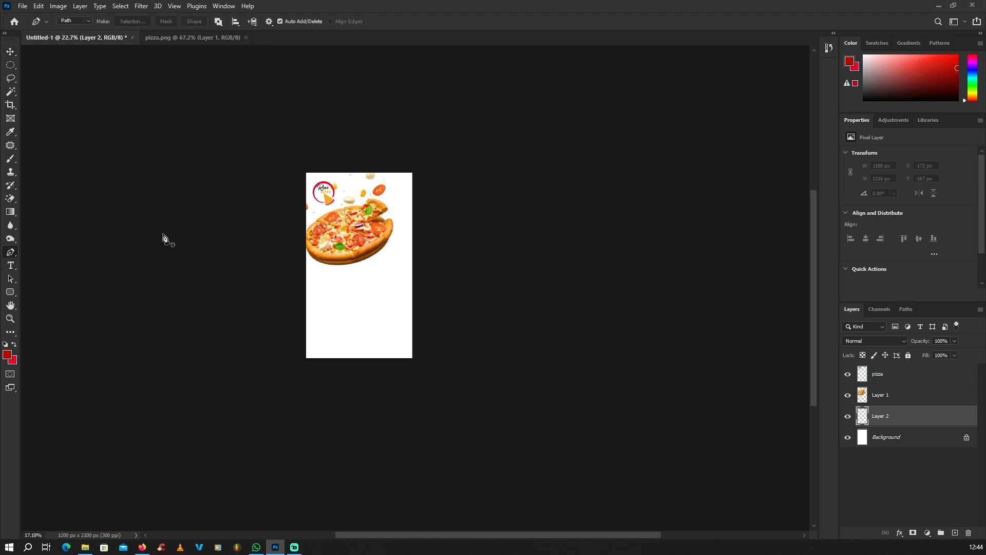
pyautogui.scroll(4, 291, 273)
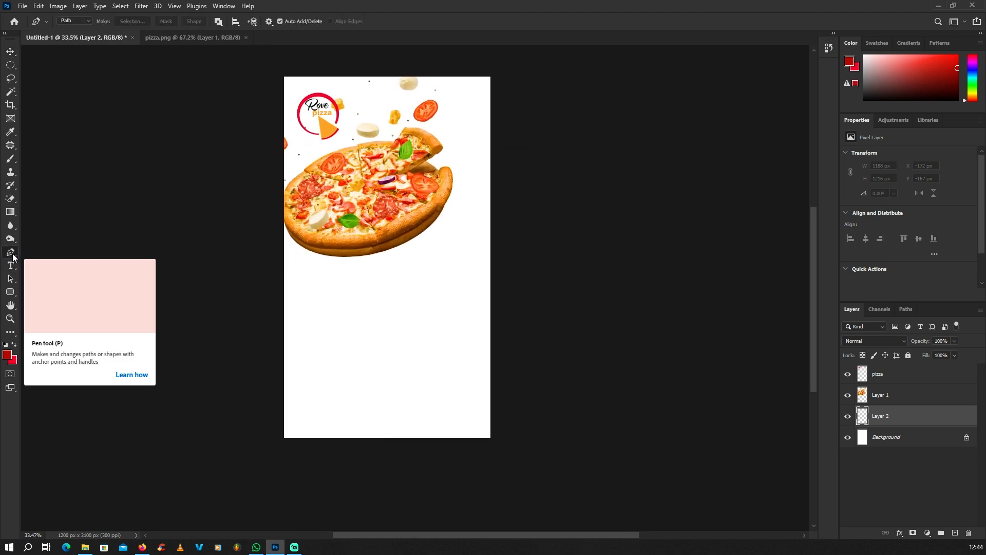
pyautogui.scroll(-1, 341, 282)
pyautogui.scroll(1, 252, 242)
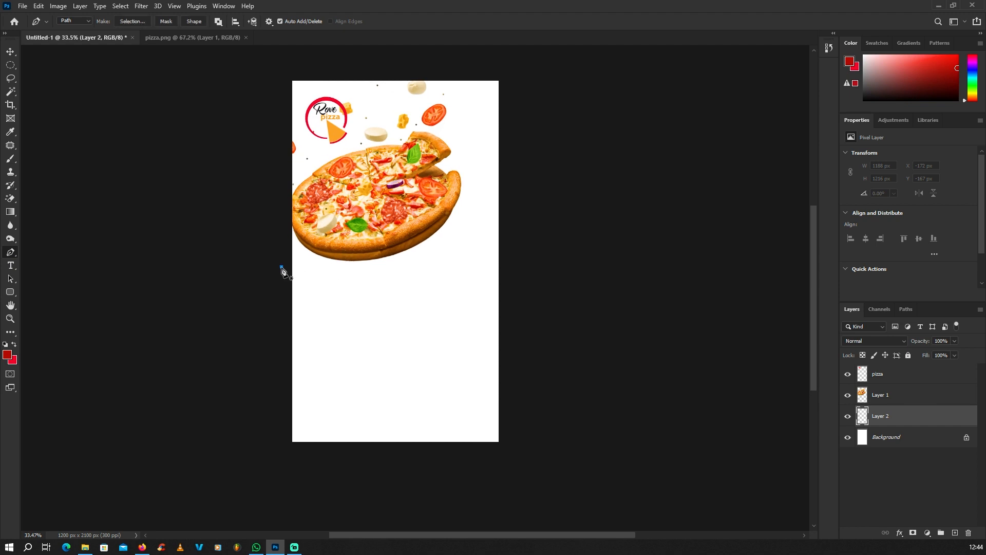
pyautogui.scroll(1, 354, 277)
pyautogui.moveTo(351, 269); pyautogui.dragTo(396, 235)
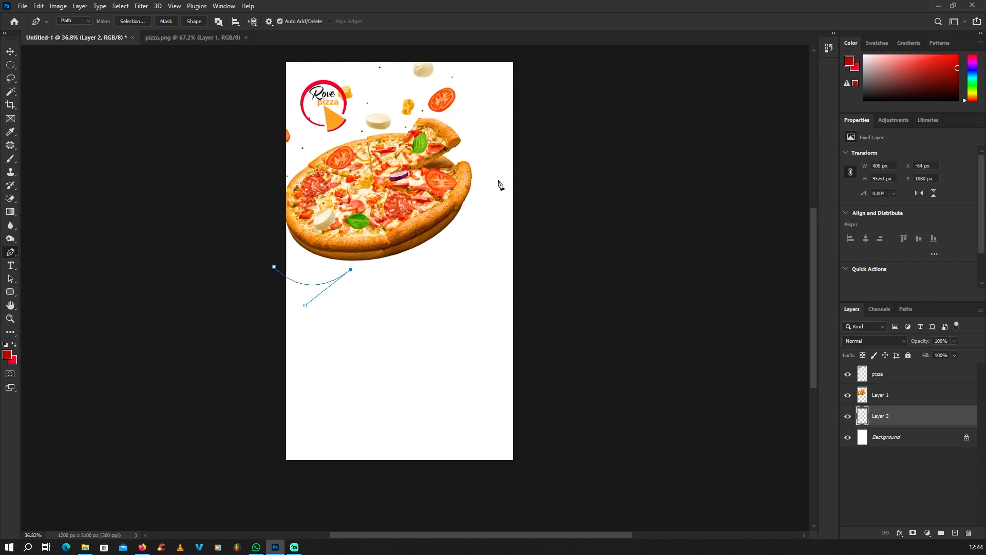
pyautogui.moveTo(479, 213); pyautogui.dragTo(473, 309)
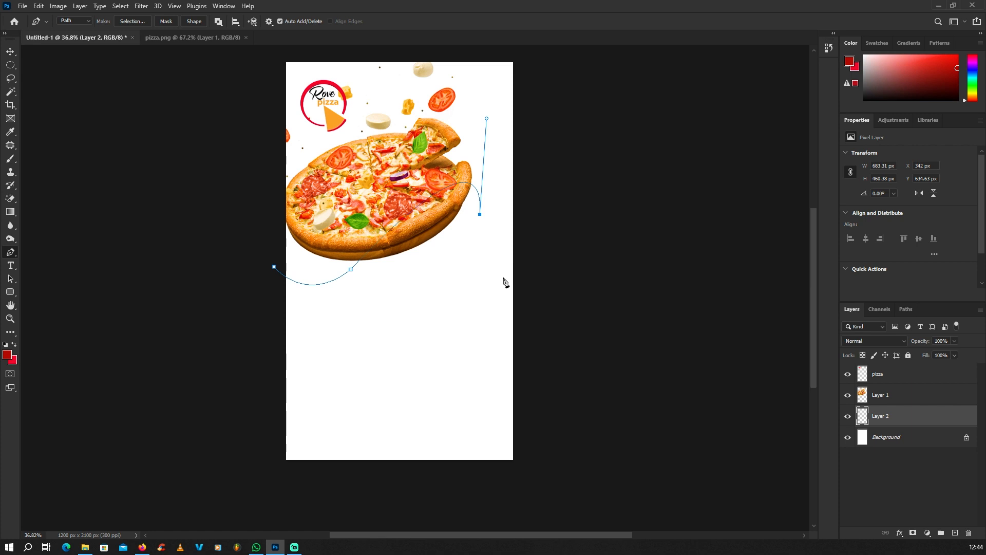
pyautogui.moveTo(503, 278); pyautogui.dragTo(541, 217)
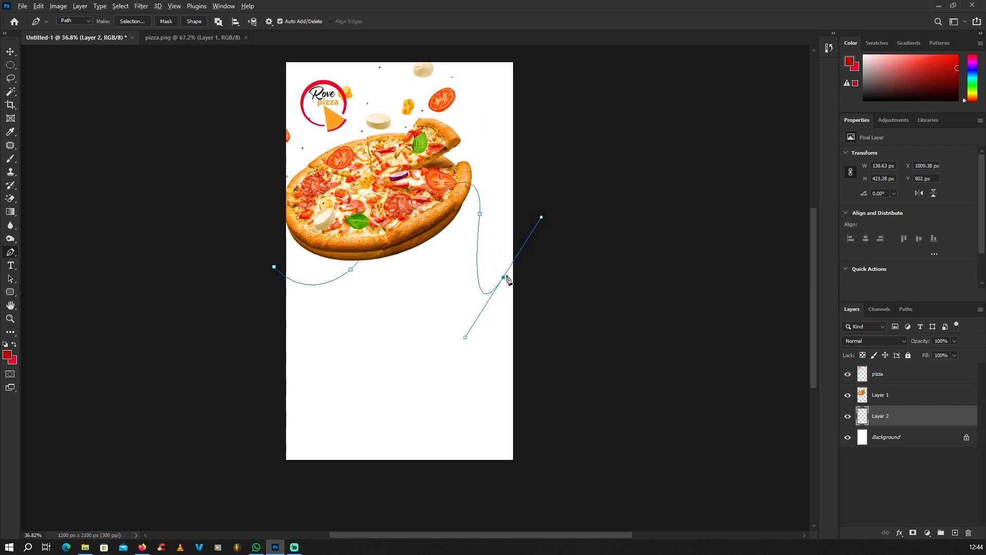
pyautogui.click(504, 278)
# Close the path through corners below the canvas and choose Make Selection
pyautogui.click(528, 238)
pyautogui.scroll(-2, 532, 238)
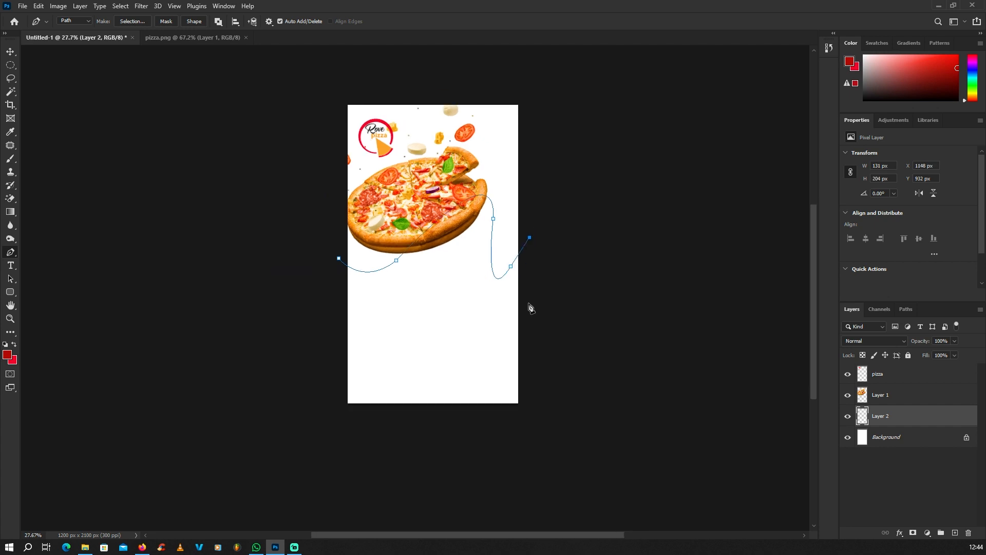
pyautogui.click(531, 431)
pyautogui.click(313, 426)
pyautogui.click(338, 259)
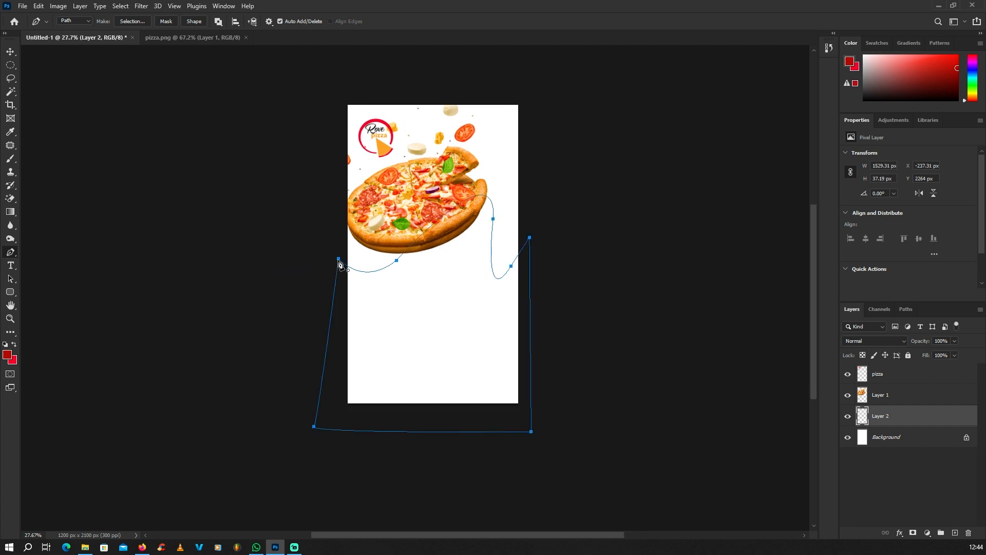
pyautogui.rightClick(465, 170)
pyautogui.click(516, 207)
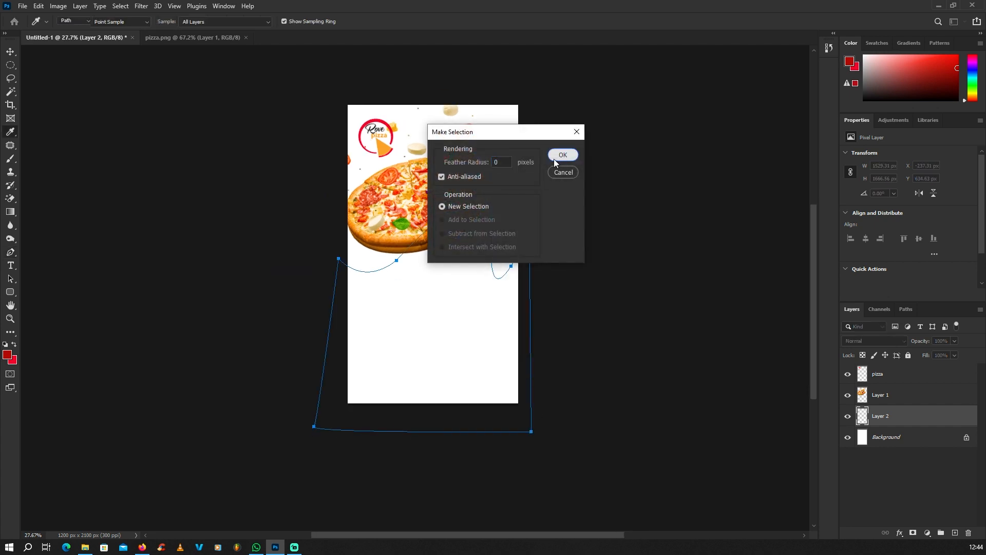
# Convert the path to a selection and fill it with the deep red foreground colour
pyautogui.click(563, 154)
pyautogui.scroll(2, 431, 245)
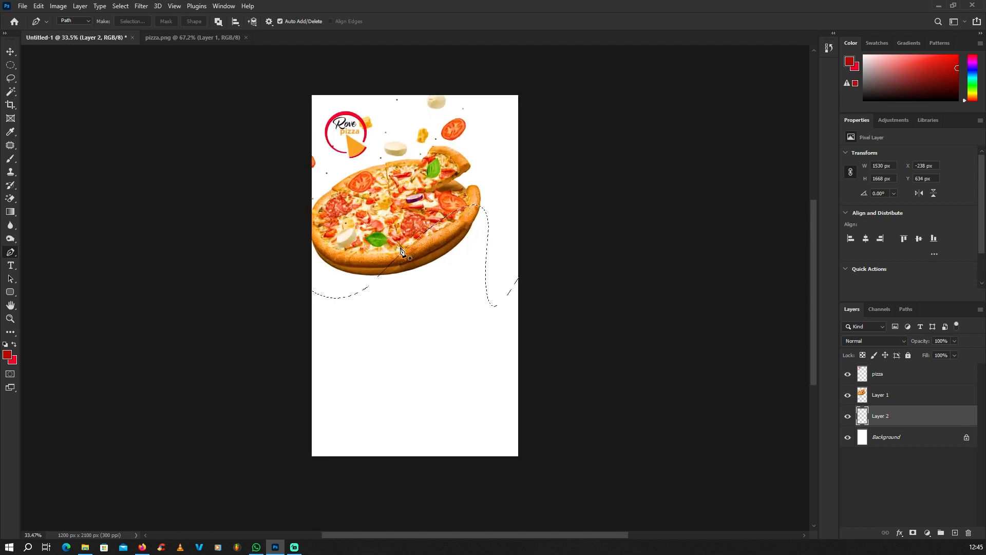
pyautogui.hotkey('alt', 'BackSpace')
# Clear the selection and return to the Move tool with Layer 2 deselected
pyautogui.click(11, 67)
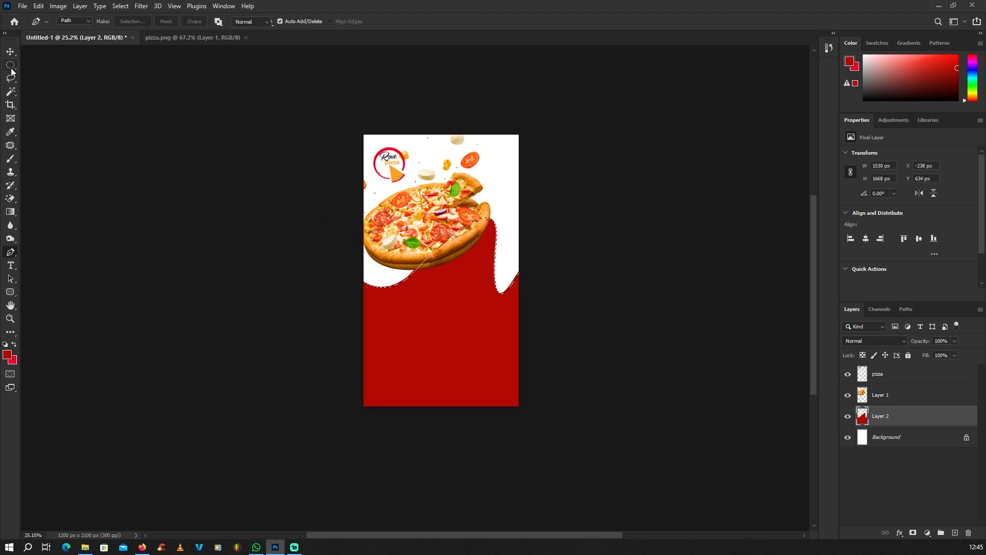
pyautogui.click(447, 270)
pyautogui.scroll(-1, 446, 270)
pyautogui.scroll(1, 447, 269)
pyautogui.click(10, 54)
pyautogui.click(308, 221)
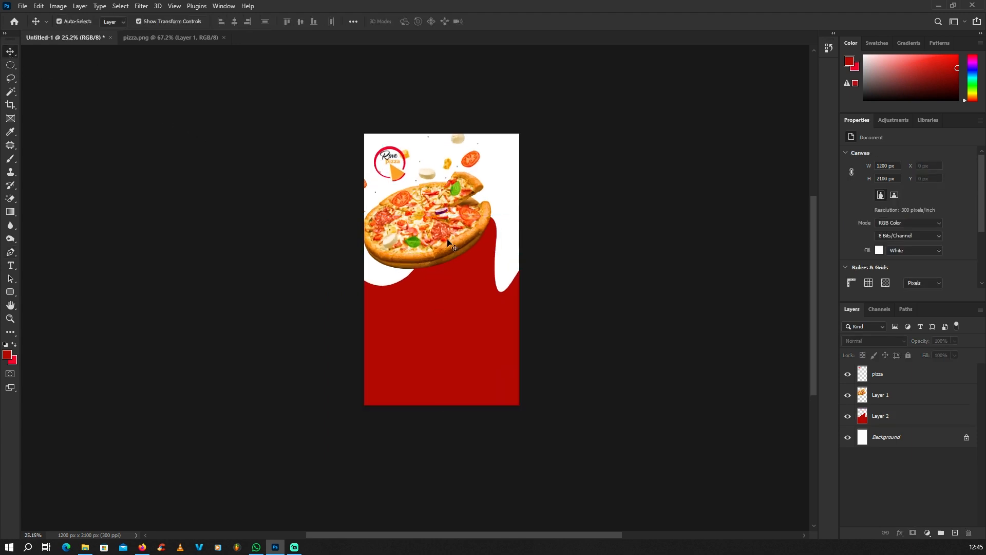
pyautogui.scroll(3, 460, 296)
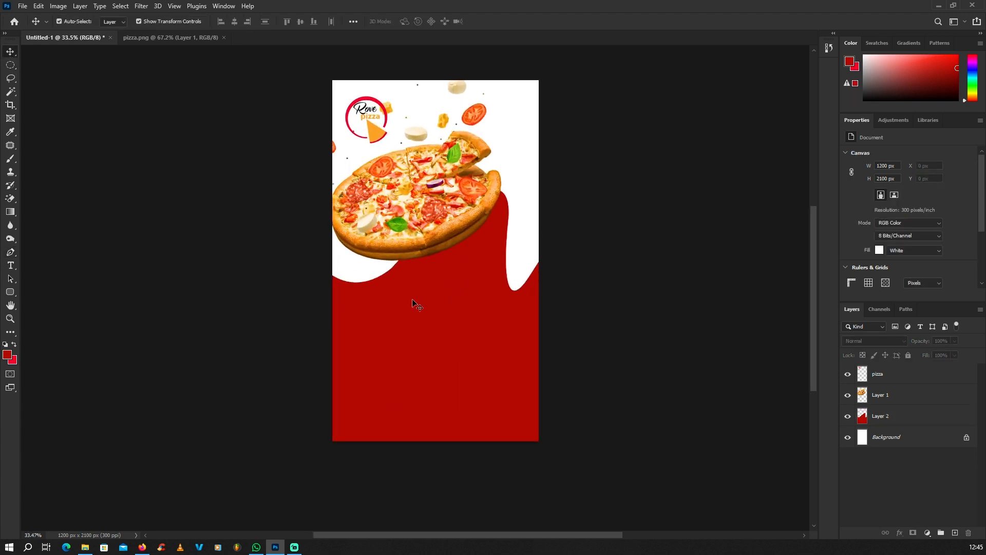
pyautogui.scroll(-1, 439, 307)
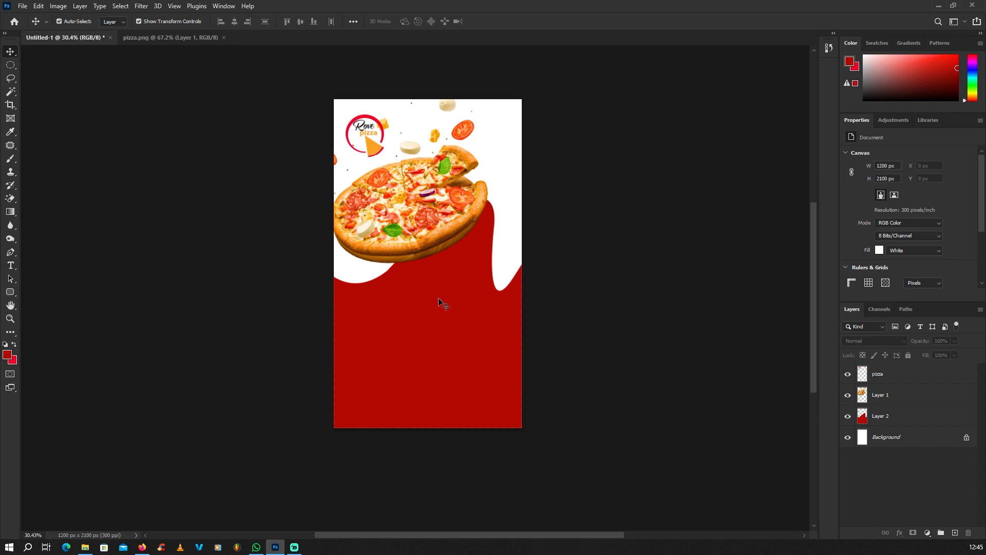
# Swap the foreground and background colours and confirm the background colour
pyautogui.click(14, 345)
pyautogui.click(14, 362)
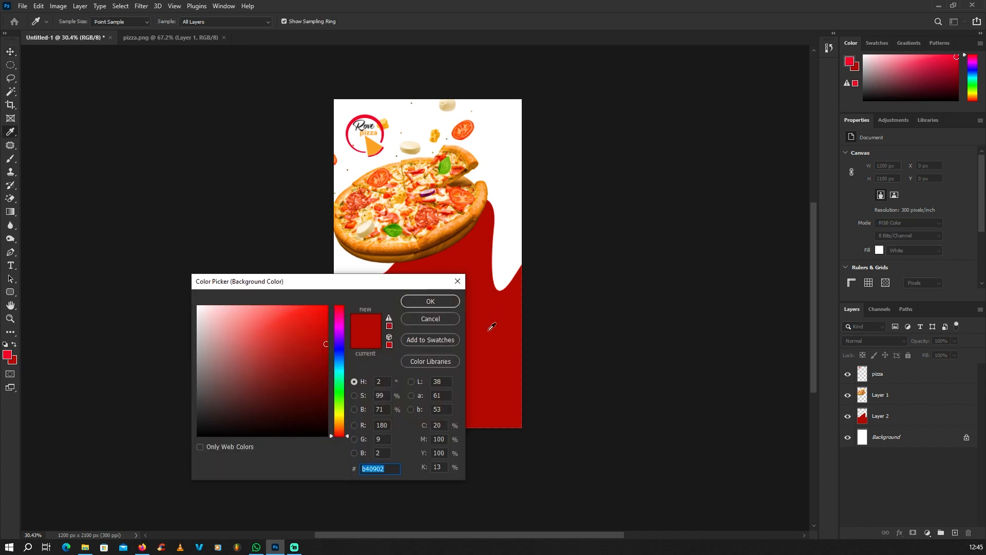
pyautogui.click(438, 303)
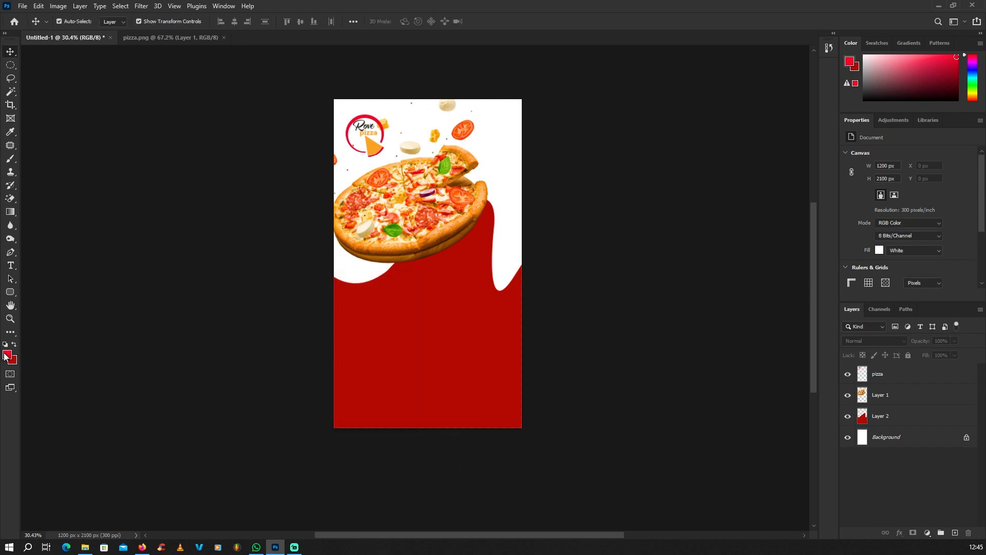
# Sample an orange-red (#fe4415) from the pizza as the new foreground colour
pyautogui.click(6, 354)
pyautogui.click(465, 195)
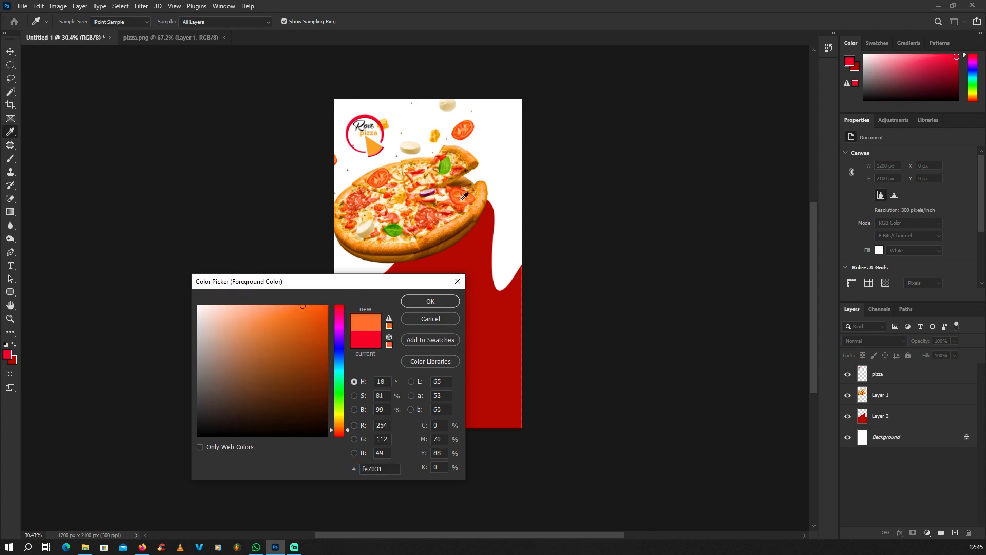
pyautogui.click(465, 198)
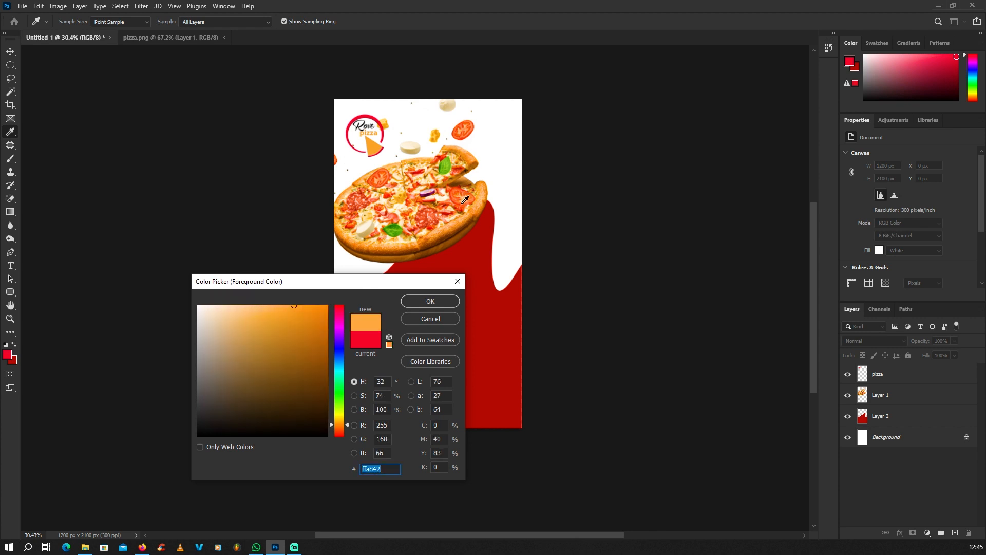
pyautogui.click(465, 198)
pyautogui.click(462, 202)
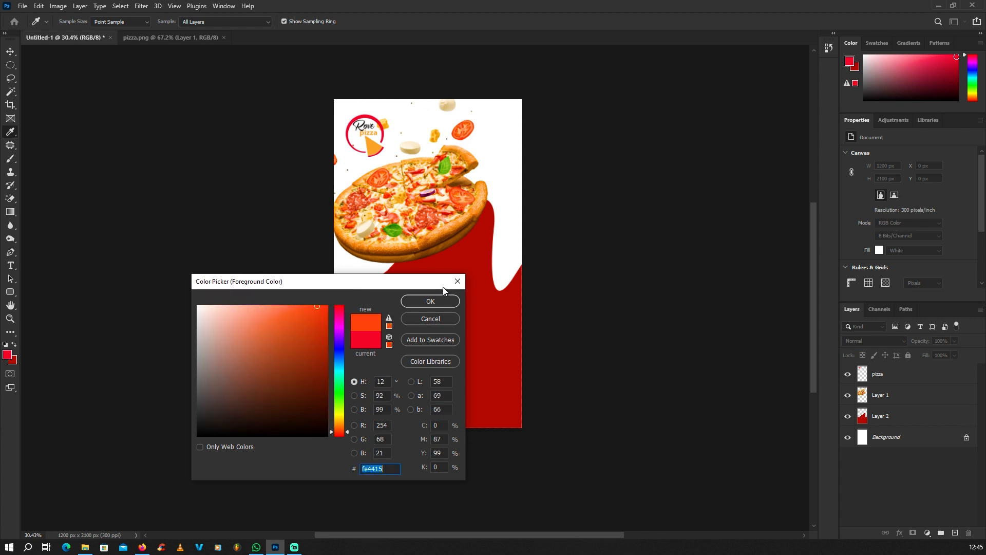
# Accept #fe4415 as foreground and load Layer 2's red shape as a selection
pyautogui.click(430, 301)
pyautogui.press('v')
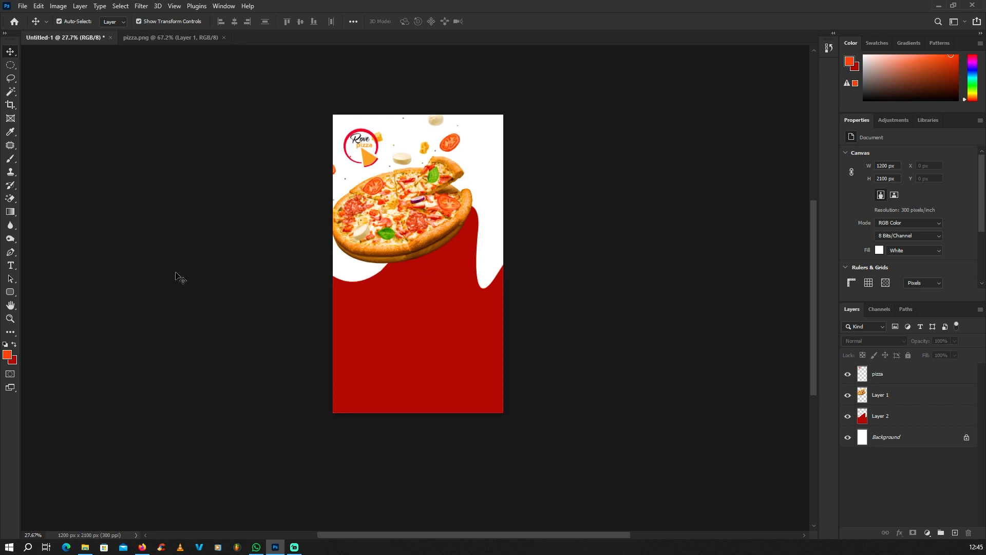
pyautogui.click(880, 416)
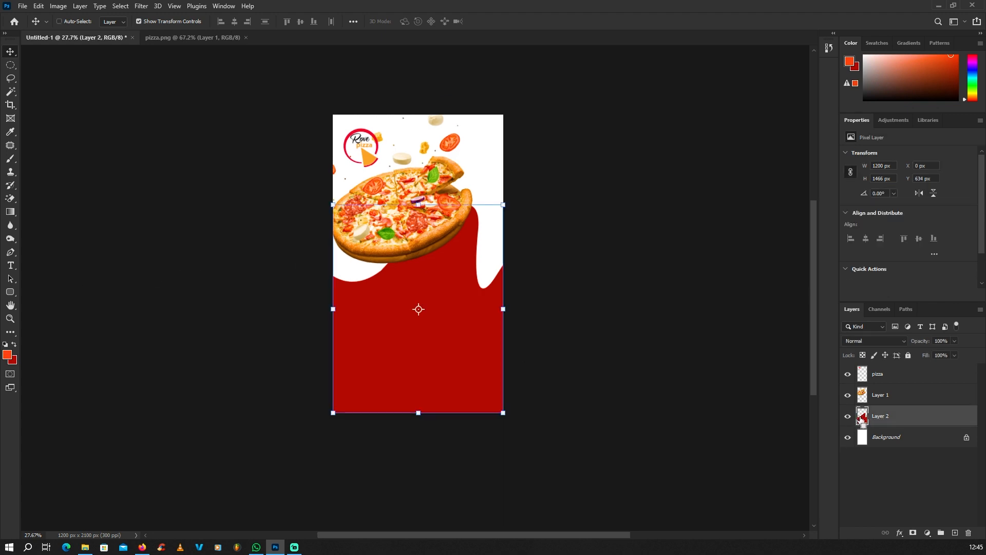
pyautogui.keyDown('ctrl'); pyautogui.click(862, 417); pyautogui.keyUp('ctrl')
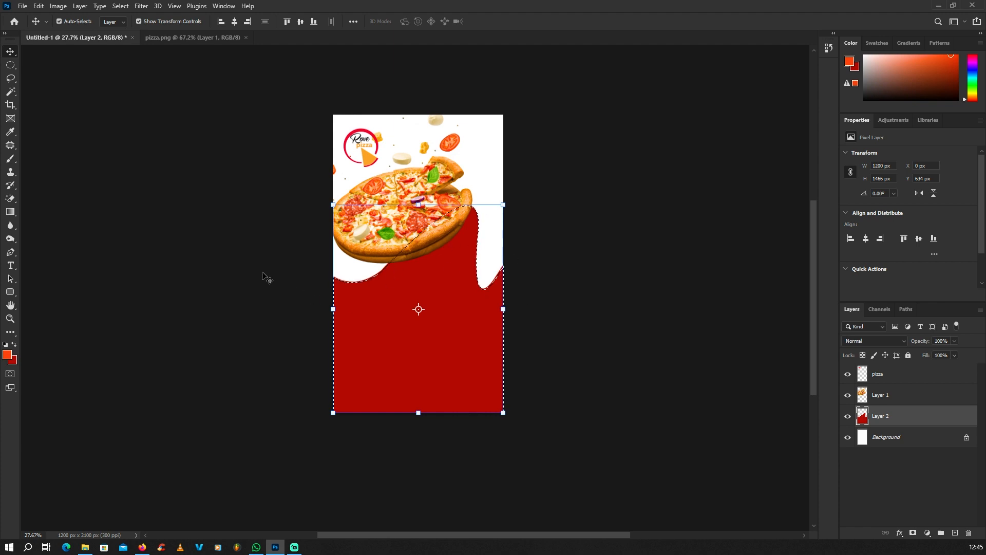
# Fill the shape with a diagonal linear gradient from orange-red to deep red
pyautogui.click(11, 213)
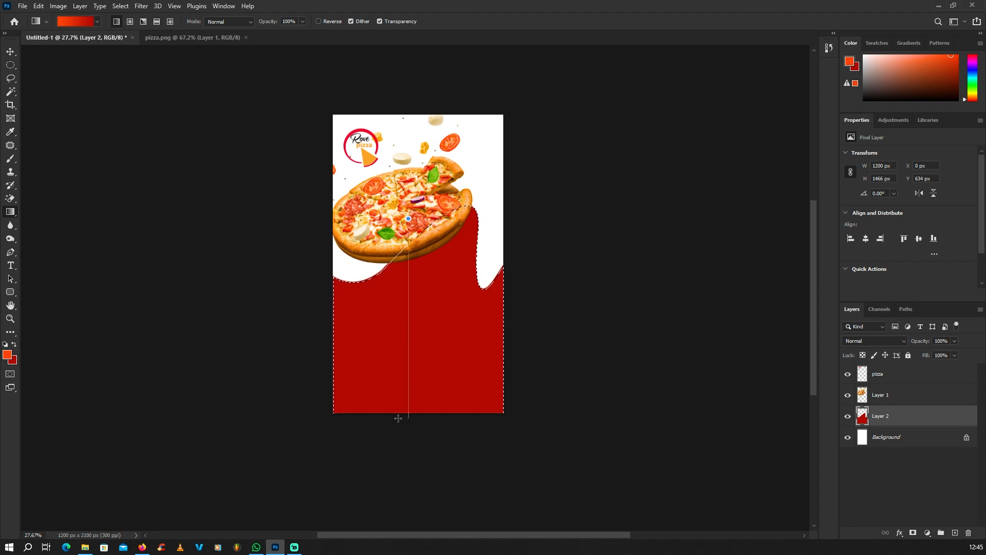
pyautogui.moveTo(398, 418); pyautogui.dragTo(398, 418)
pyautogui.moveTo(416, 224); pyautogui.dragTo(405, 430)
pyautogui.moveTo(488, 378); pyautogui.dragTo(507, 419)
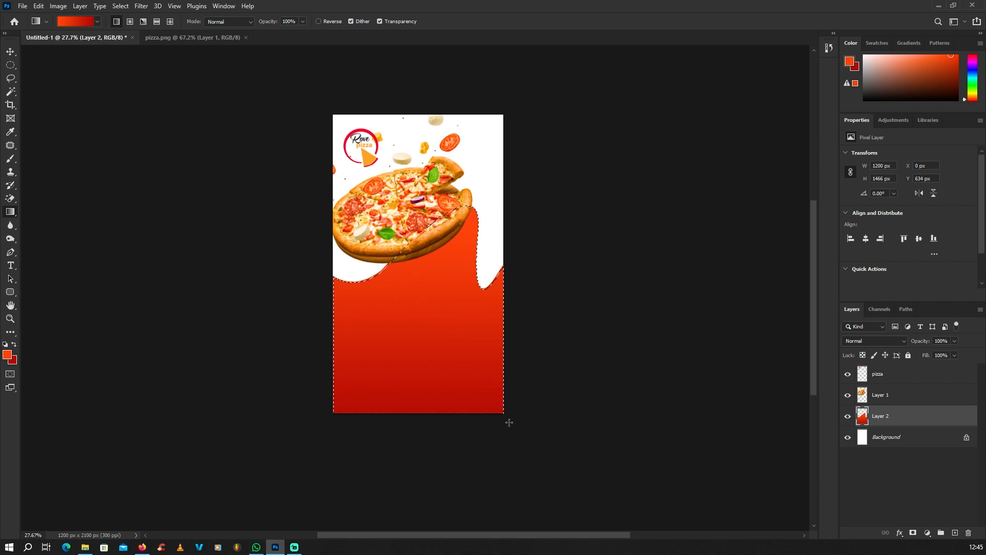
pyautogui.moveTo(394, 237); pyautogui.dragTo(501, 435)
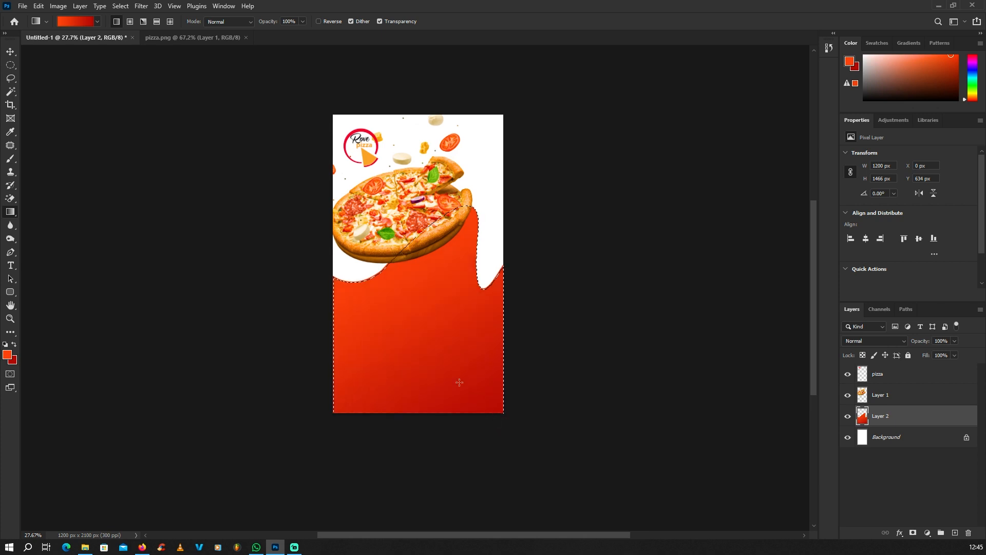
# Clear the selection and deselect Layer 2 with the Move tool
pyautogui.click(11, 67)
pyautogui.hotkey('ctrl', 'd')
pyautogui.scroll(1, 445, 303)
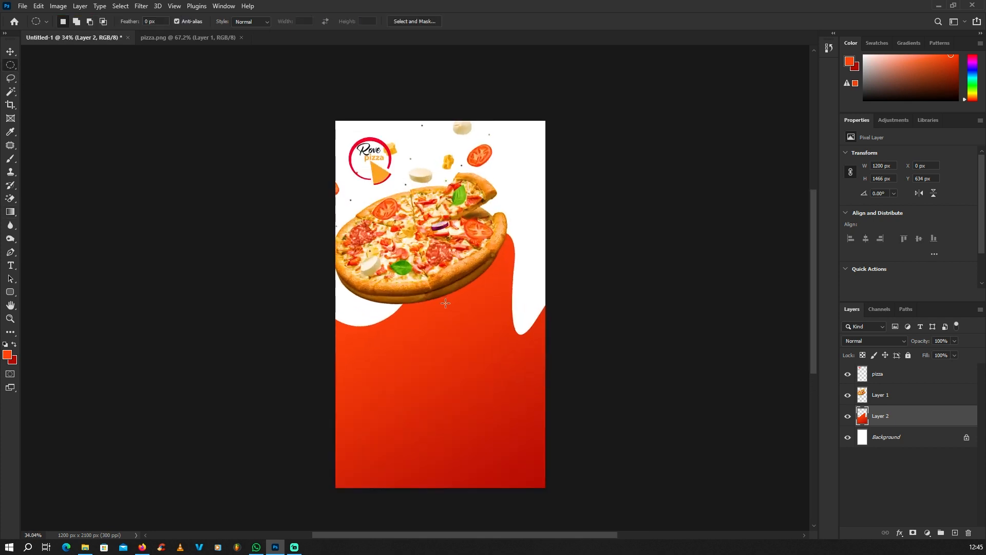
pyautogui.click(12, 51)
pyautogui.scroll(-3, 191, 157)
pyautogui.scroll(2, 302, 322)
pyautogui.click(93, 338)
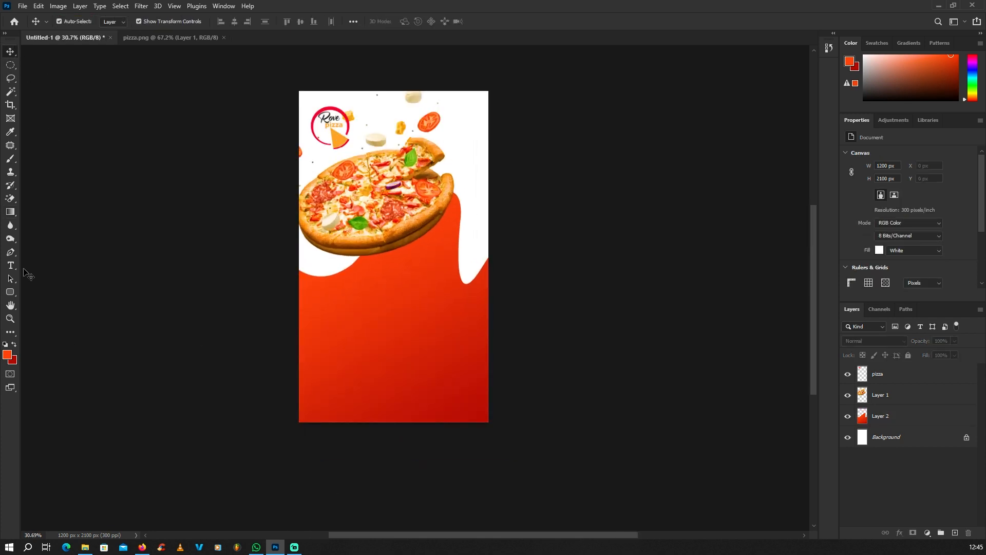
# Set the text colour to white (#ffffff)
pyautogui.click(11, 265)
pyautogui.scroll(1, 370, 298)
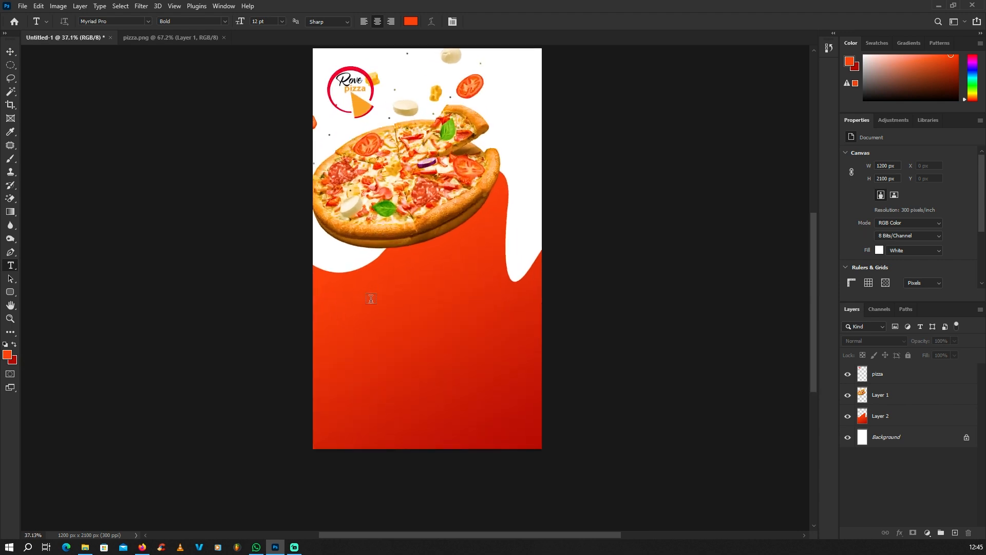
pyautogui.click(9, 358)
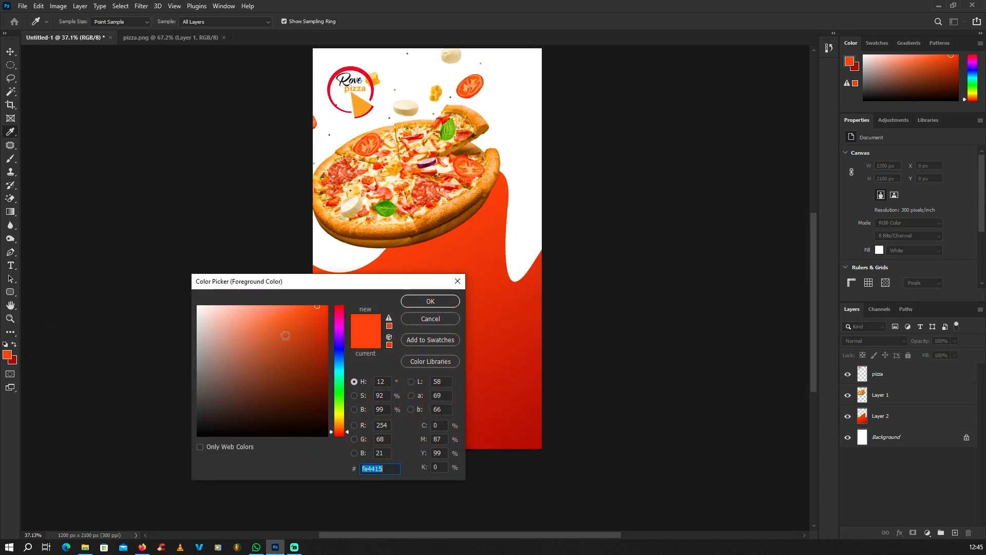
pyautogui.write('ffffff')
pyautogui.click(430, 302)
pyautogui.scroll(-1, 385, 312)
pyautogui.scroll(1, 398, 306)
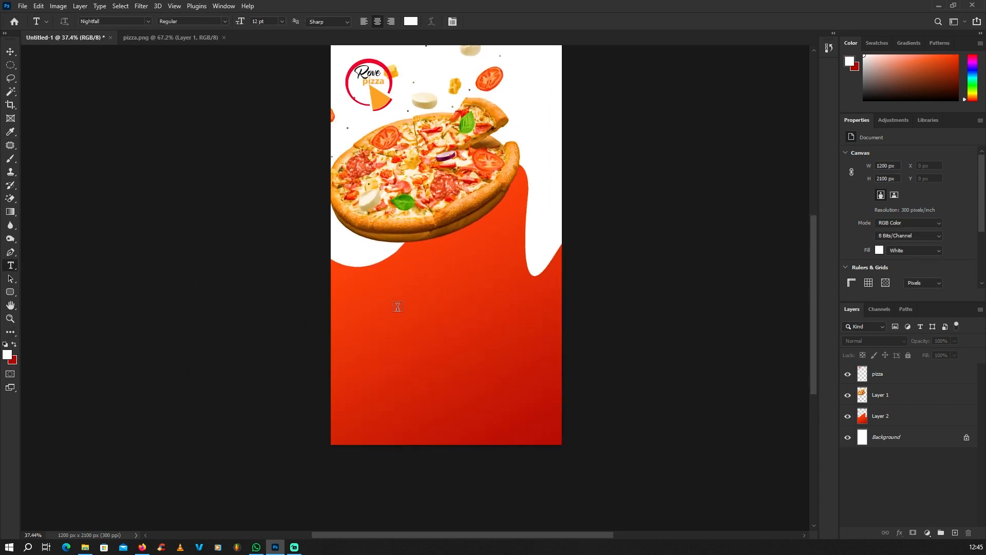
# Add a 'The Best Pizza' headline text layer on the red area
pyautogui.click(393, 309)
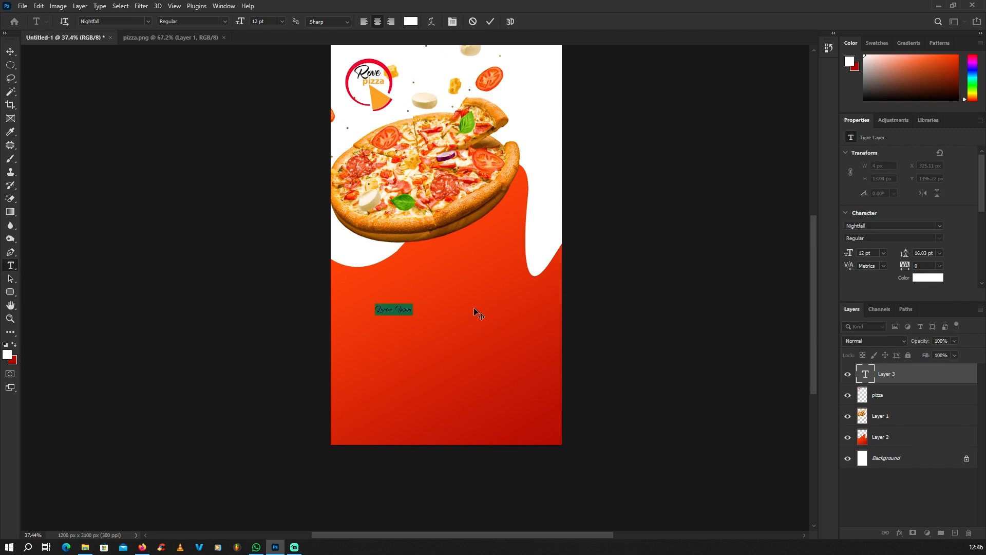
pyautogui.press('BackSpace')
pyautogui.write('a')
pyautogui.click(10, 51)
# Enlarge the headline and nudge it slightly left and down
pyautogui.scroll(2, 373, 298)
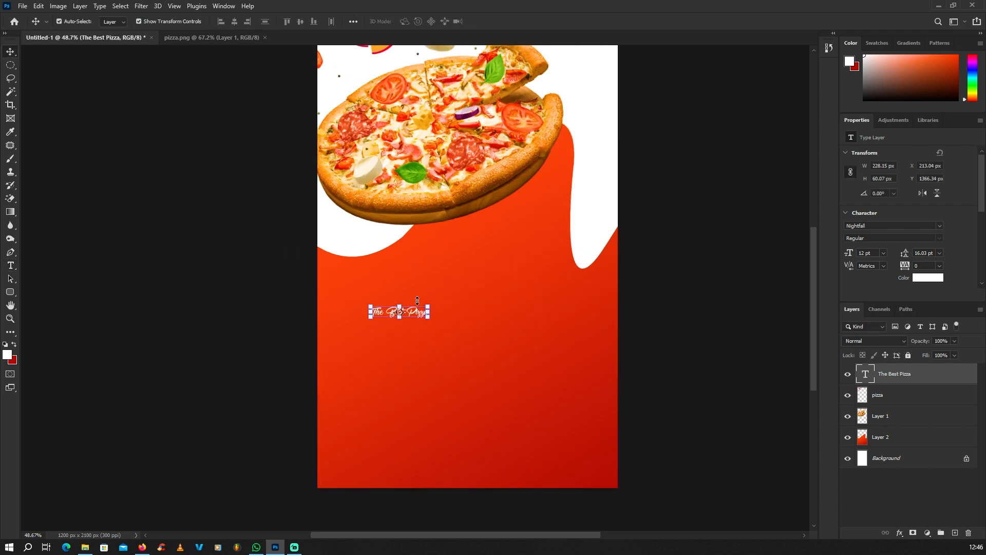
pyautogui.moveTo(429, 304); pyautogui.dragTo(571, 260)
pyautogui.moveTo(528, 298); pyautogui.dragTo(510, 346)
pyautogui.scroll(-5, 510, 346)
pyautogui.press('Return')
pyautogui.click(267, 306)
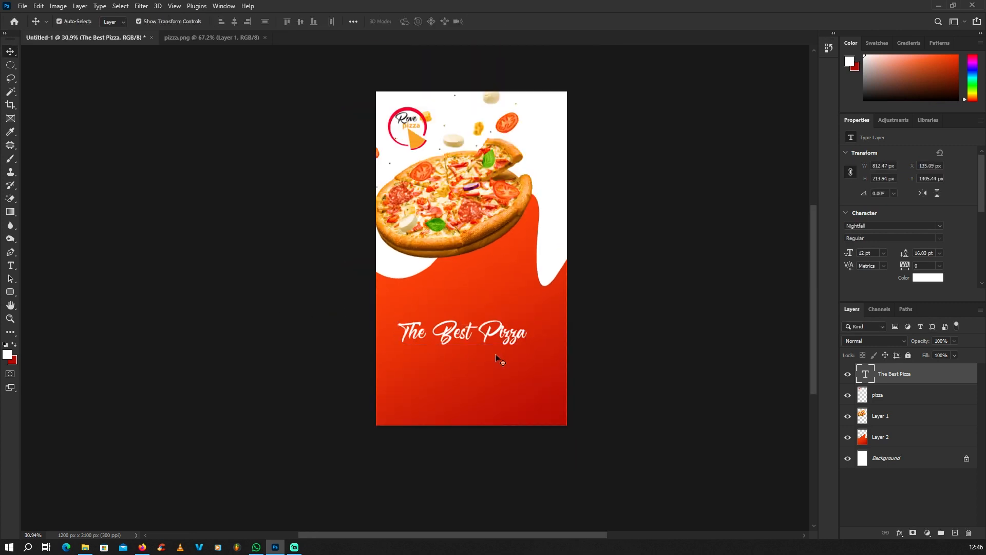
pyautogui.scroll(3, 495, 355)
pyautogui.scroll(-4, 339, 331)
pyautogui.scroll(2, 368, 339)
# Change the headline font to Montserrat Black
pyautogui.click(442, 335)
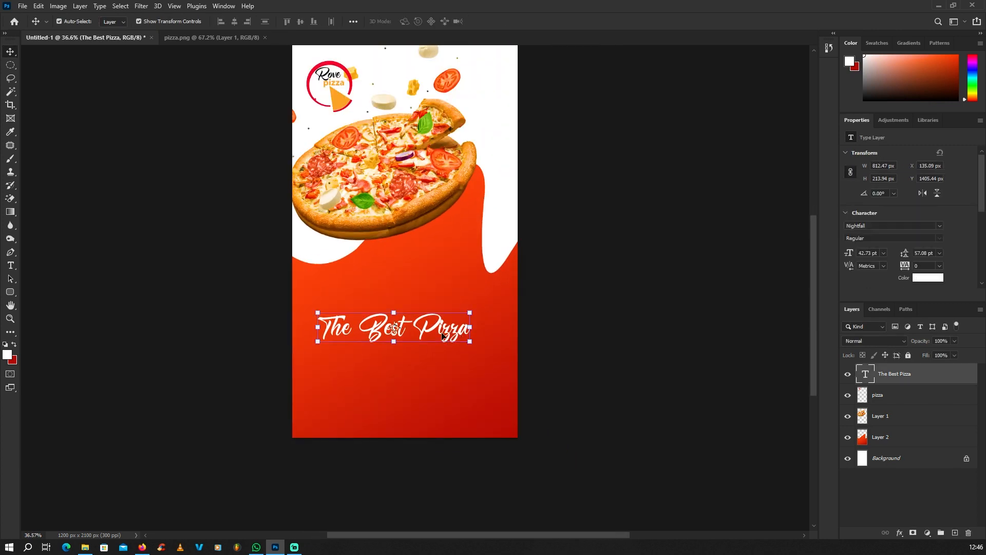
pyautogui.press('t')
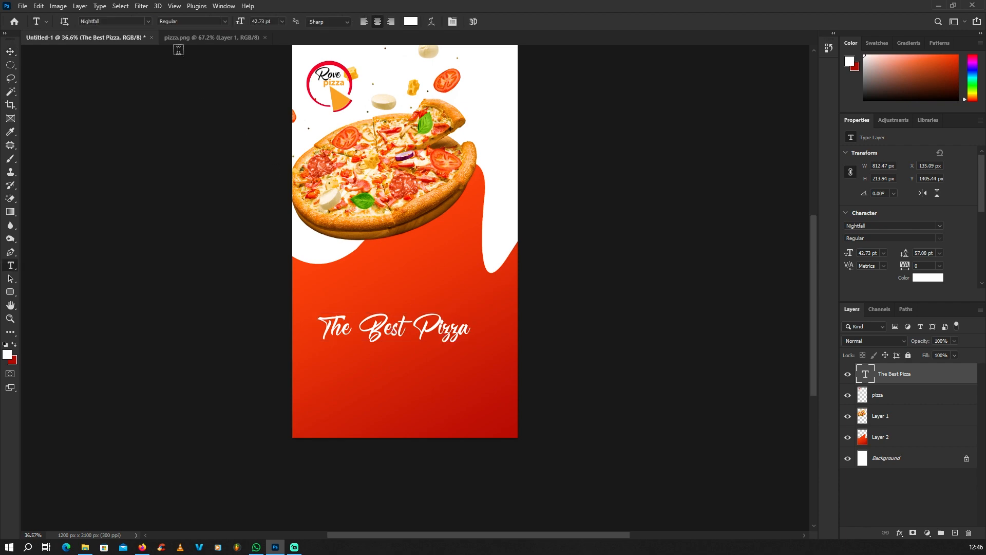
pyautogui.write('mont')
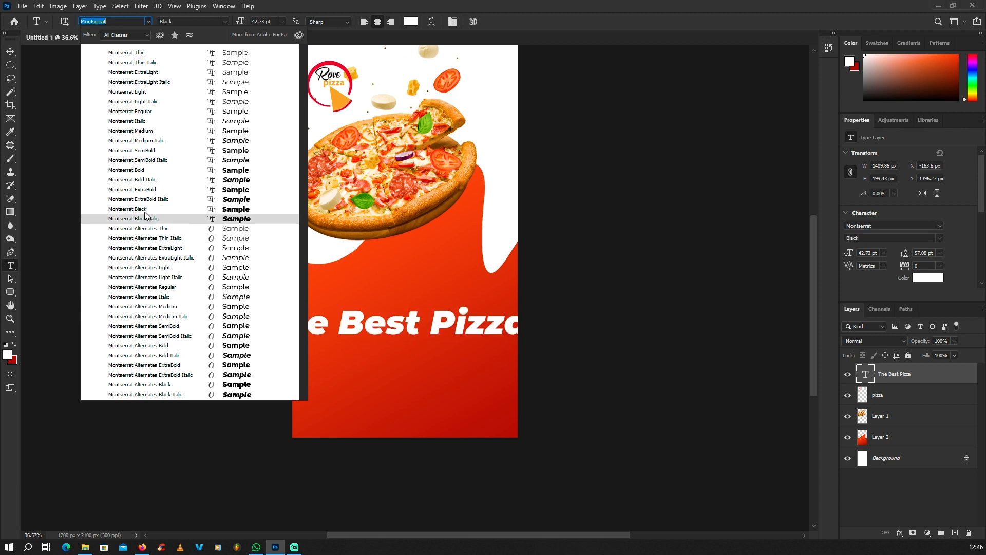
pyautogui.click(147, 209)
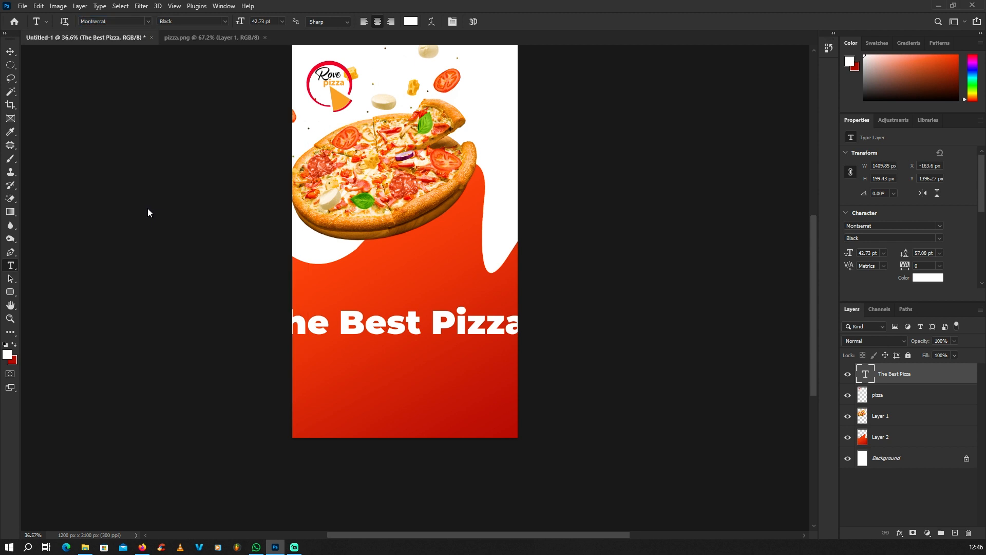
# Break the headline onto a second line before 'Pizza'
pyautogui.click(11, 53)
pyautogui.click(10, 267)
pyautogui.click(428, 324)
pyautogui.press('Return')
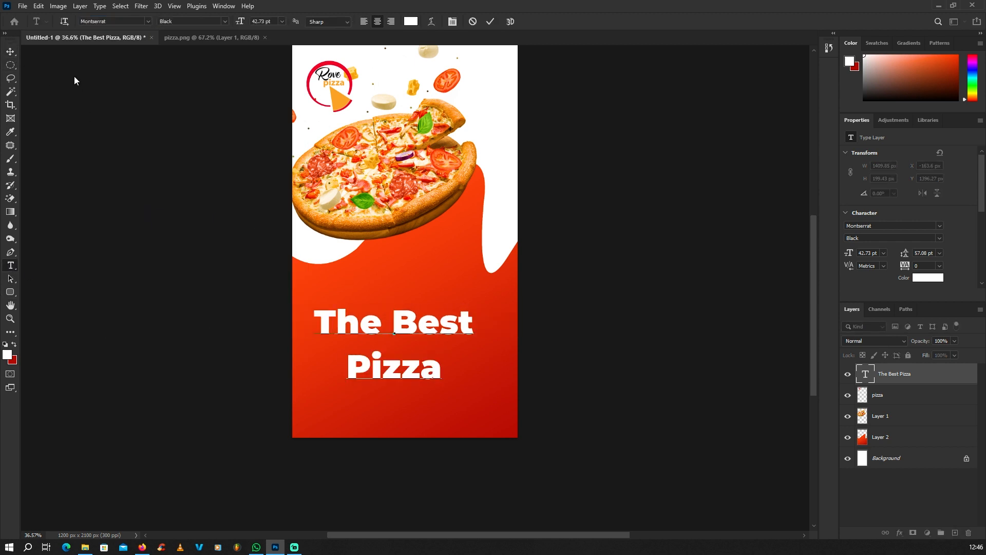
# Commit the line break and move the headline slightly down
pyautogui.click(11, 50)
pyautogui.click(177, 153)
pyautogui.scroll(4, 418, 360)
pyautogui.scroll(-3, 452, 325)
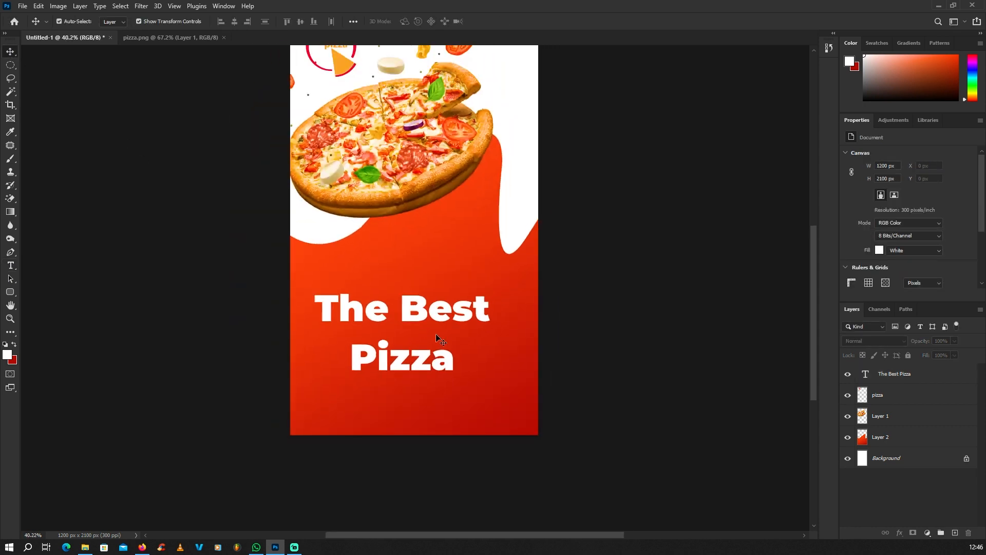
pyautogui.scroll(1, 436, 333)
pyautogui.moveTo(424, 317); pyautogui.dragTo(427, 350)
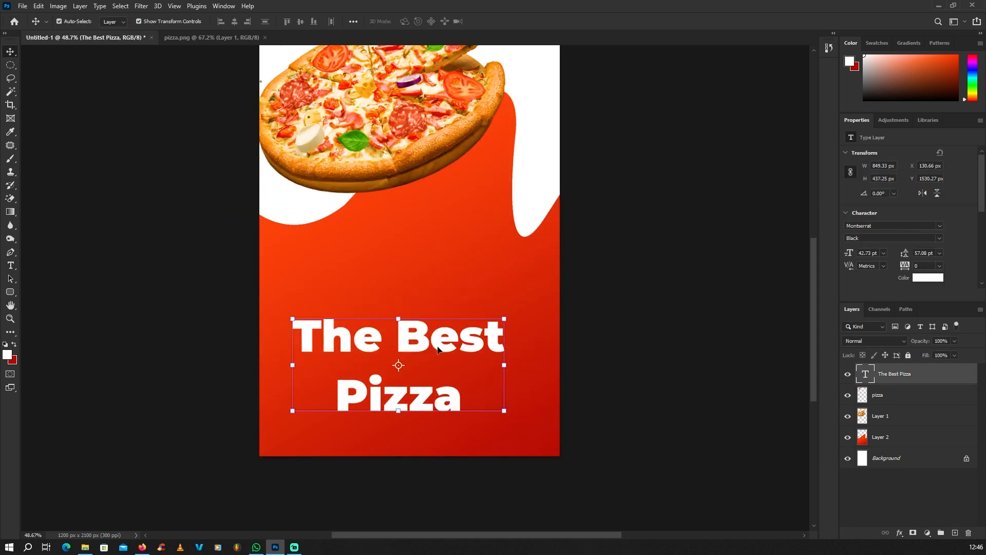
# Duplicate the headline and delete 'The Best' from the copy, leaving 'Pizza'
pyautogui.moveTo(439, 351); pyautogui.dragTo(471, 249)
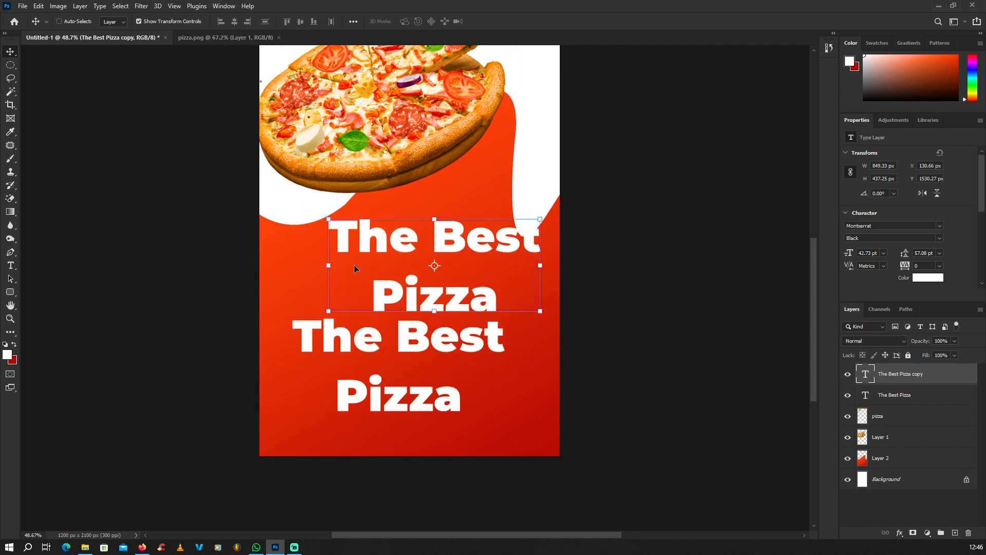
pyautogui.click(11, 269)
pyautogui.moveTo(373, 282); pyautogui.dragTo(248, 170)
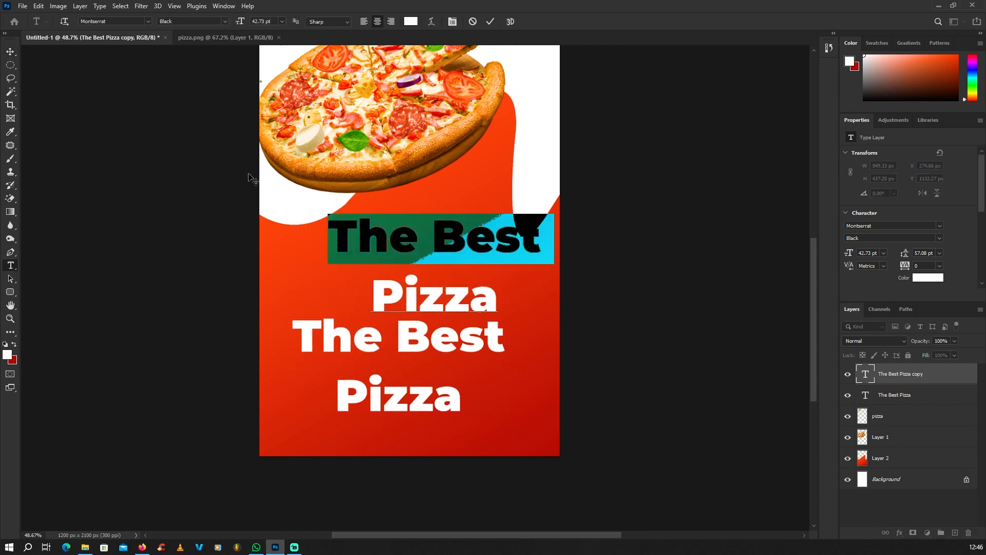
pyautogui.press('BackSpace')
pyautogui.moveTo(11, 43); pyautogui.dragTo(13, 48)
pyautogui.click(9, 54)
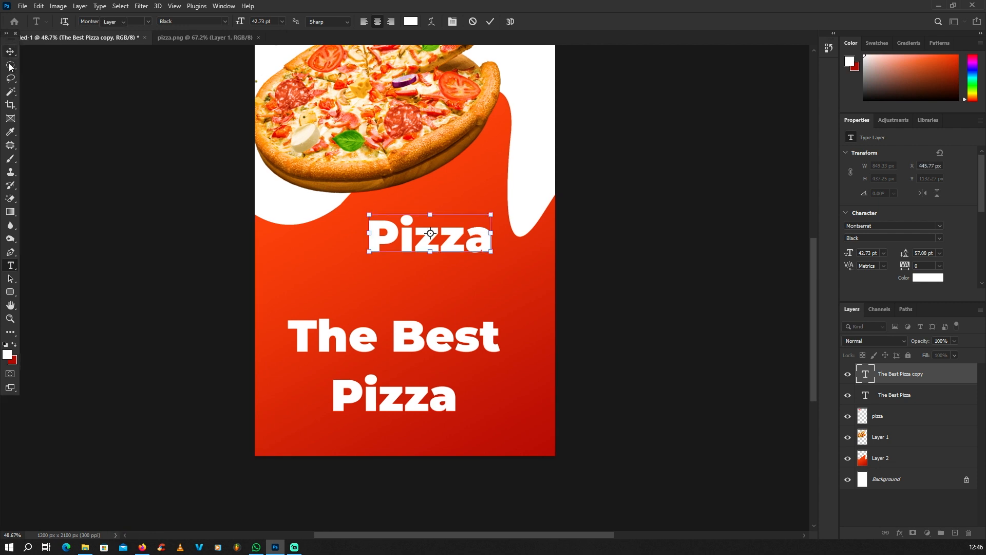
# Delete 'Pizza' from the original layer so it reads only 'The Best'
pyautogui.click(10, 265)
pyautogui.scroll(2, 349, 363)
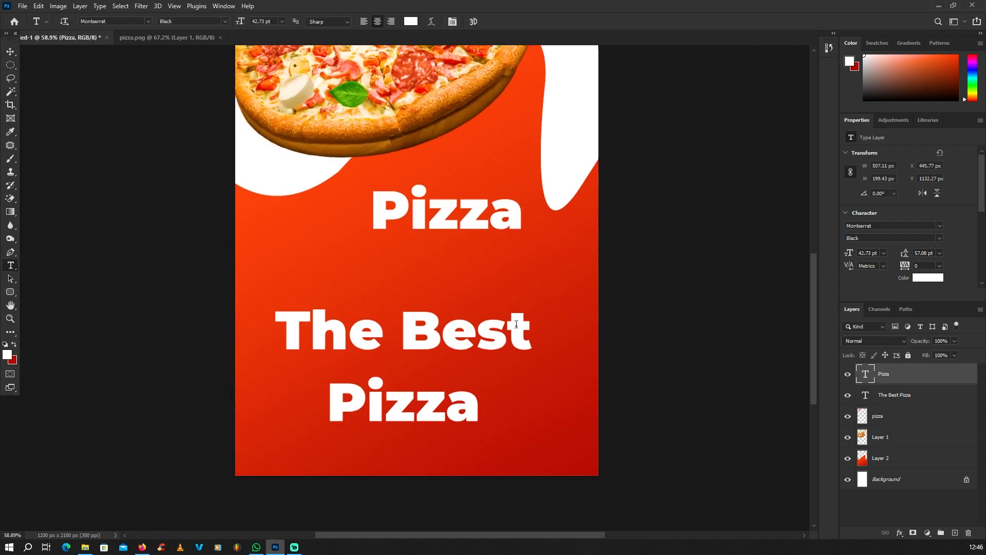
pyautogui.moveTo(528, 331); pyautogui.dragTo(656, 456)
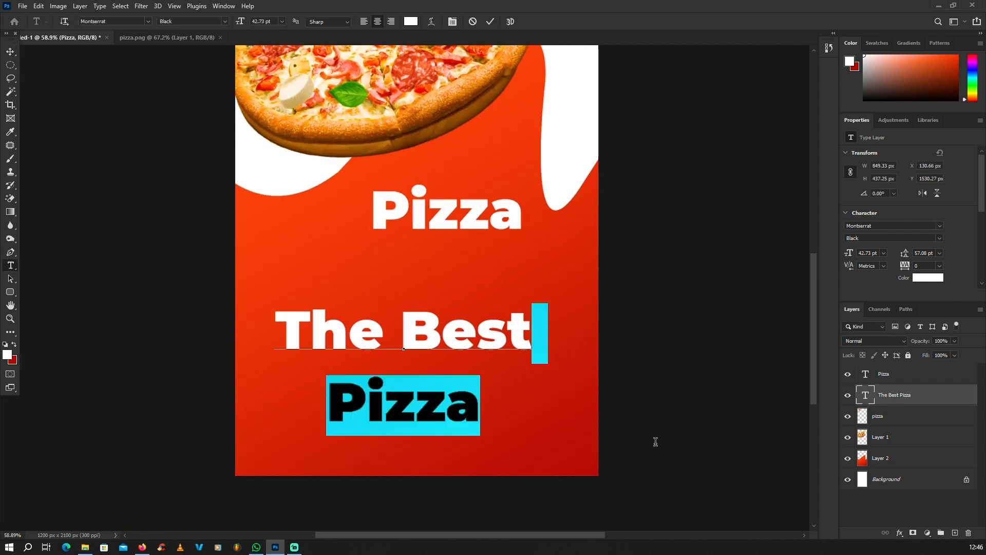
pyautogui.press('BackSpace')
pyautogui.click(11, 52)
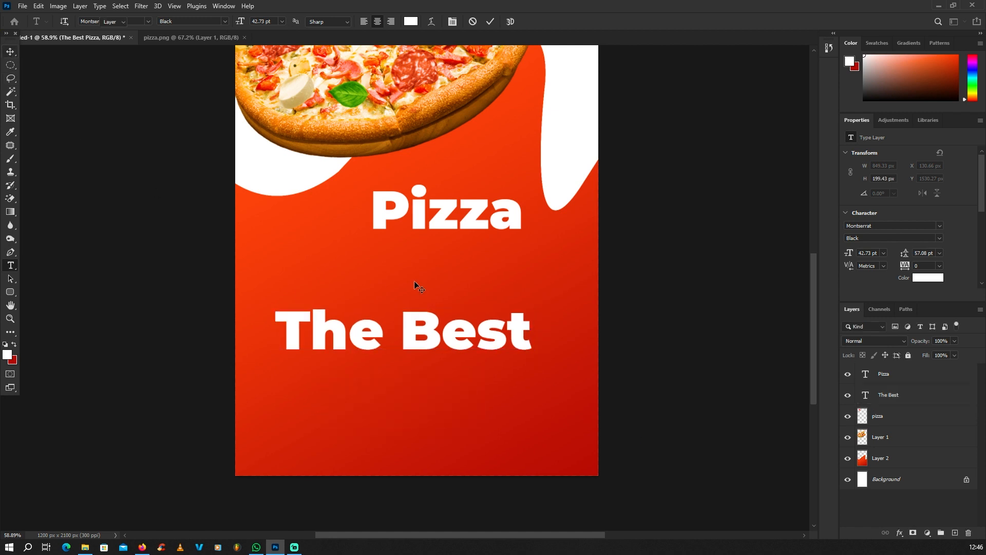
# Position 'The Best' directly above 'Pizza'
pyautogui.scroll(-2, 414, 281)
pyautogui.moveTo(433, 330); pyautogui.dragTo(449, 273)
pyautogui.scroll(2, 451, 217)
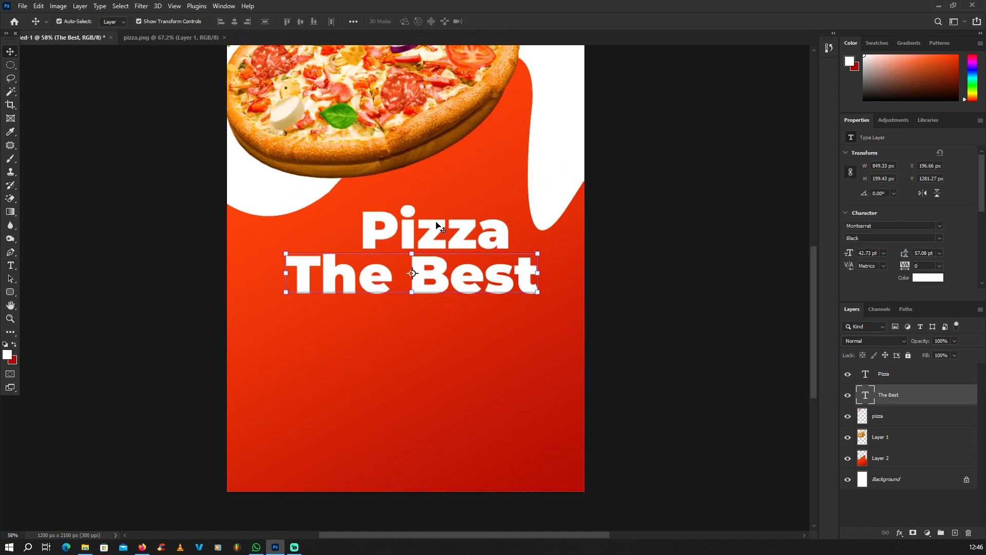
pyautogui.moveTo(436, 223); pyautogui.dragTo(426, 318)
# Scale 'The Best' down to about 36% of its size
pyautogui.click(453, 287)
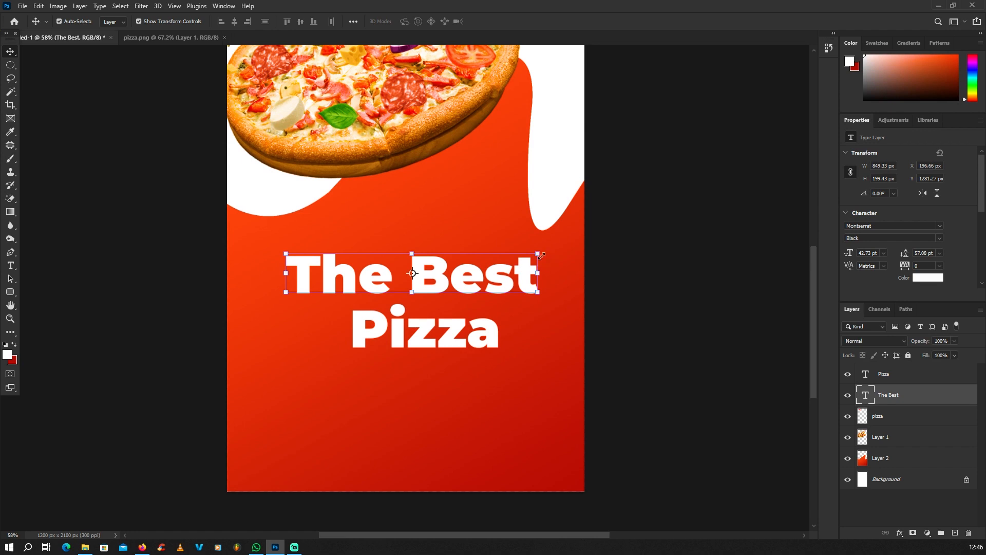
pyautogui.moveTo(539, 253); pyautogui.dragTo(488, 299)
pyautogui.scroll(4, 488, 300)
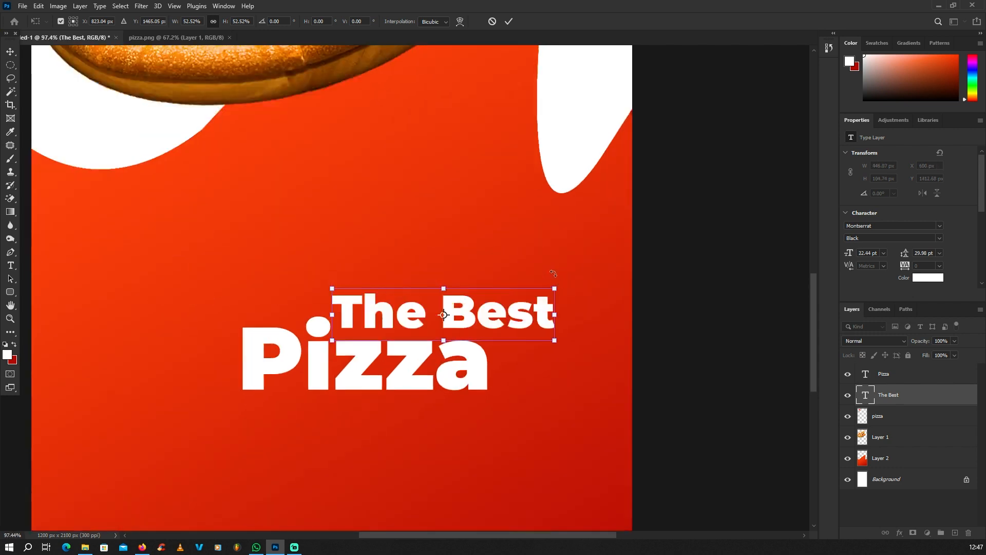
pyautogui.moveTo(555, 286); pyautogui.dragTo(486, 304)
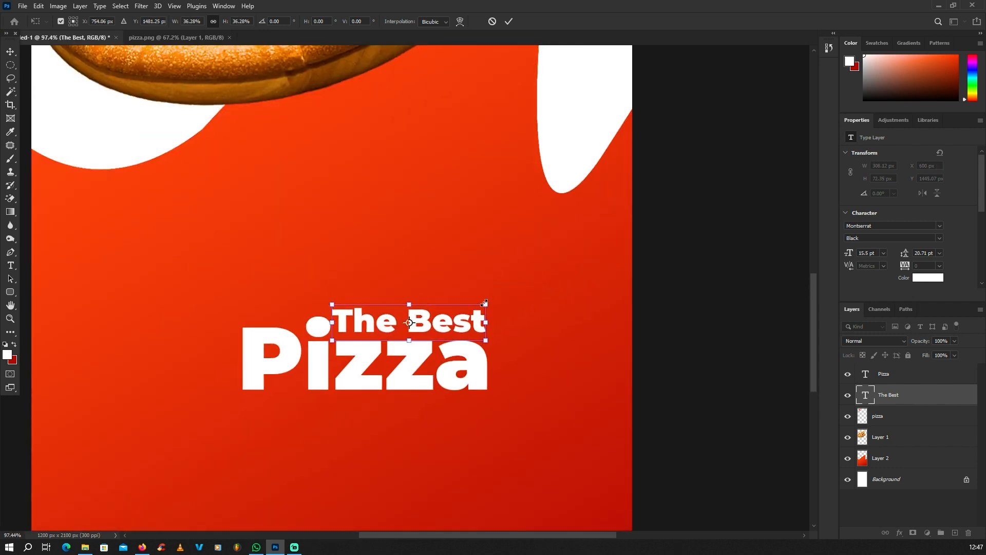
pyautogui.scroll(-2, 471, 304)
pyautogui.scroll(-2, 448, 307)
pyautogui.click(219, 317)
# Try enlarging 'Pizza', undo it, and reselect the Pizza text layer
pyautogui.click(397, 337)
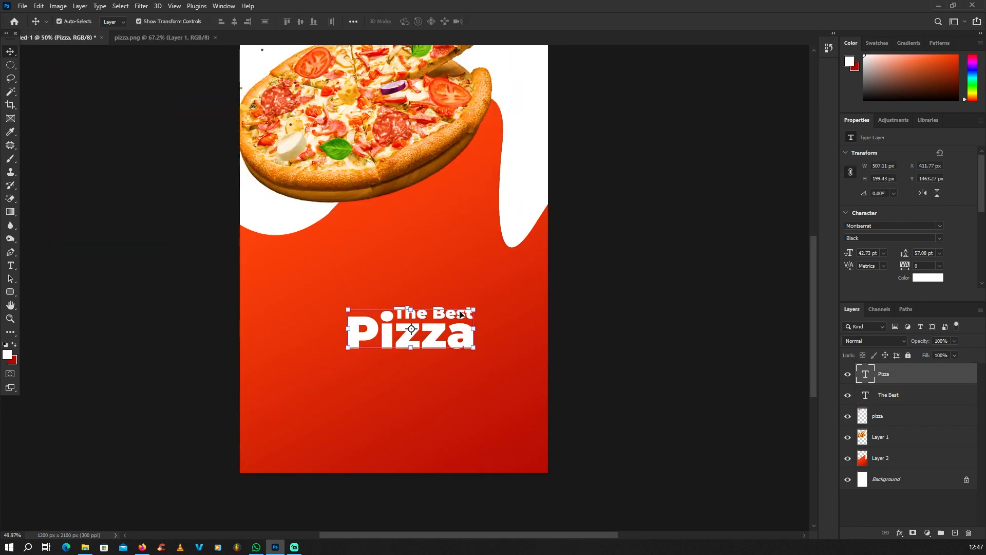
pyautogui.scroll(3, 458, 309)
pyautogui.scroll(-2, 432, 333)
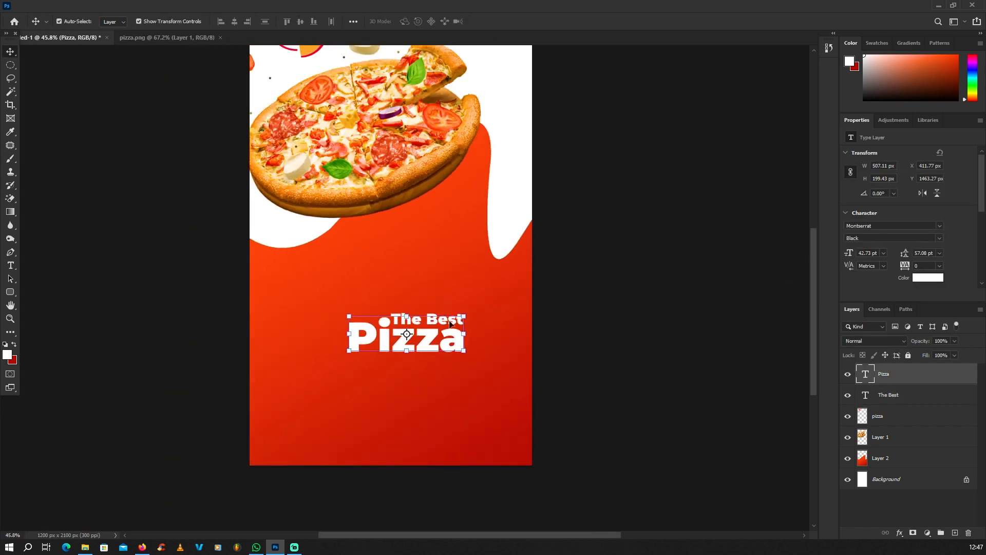
pyautogui.moveTo(464, 316); pyautogui.dragTo(537, 276)
pyautogui.hotkey('ctrl', 'z')
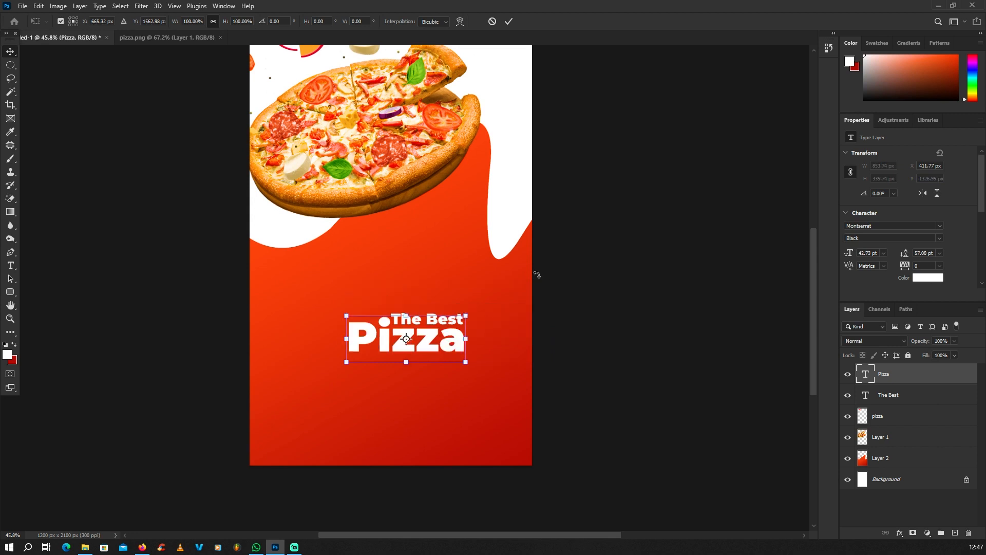
pyautogui.press('Escape')
pyautogui.click(590, 308)
pyautogui.click(456, 331)
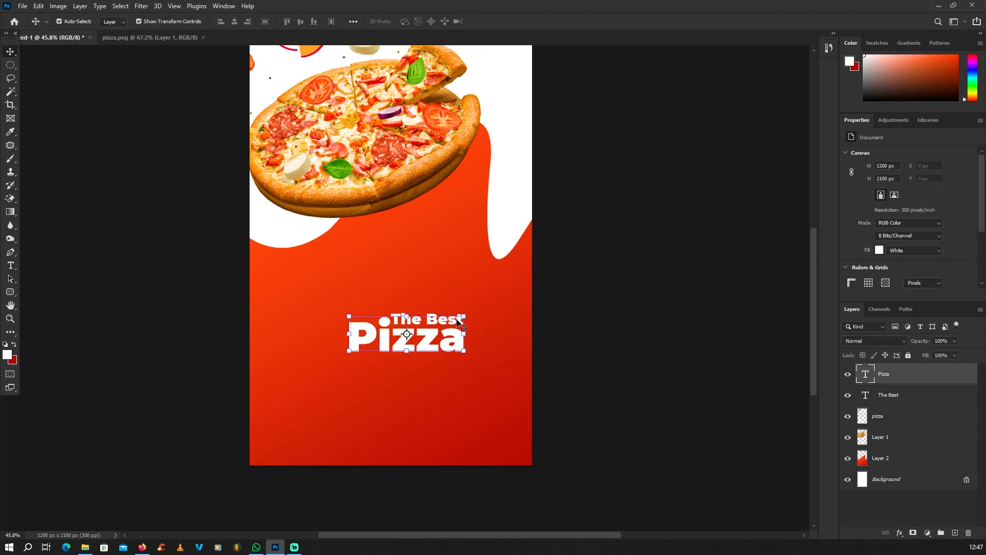
# Enlarge the 'The Best' and 'Pizza' text layers together to about 180%
pyautogui.scroll(2, 468, 324)
pyautogui.click(467, 279)
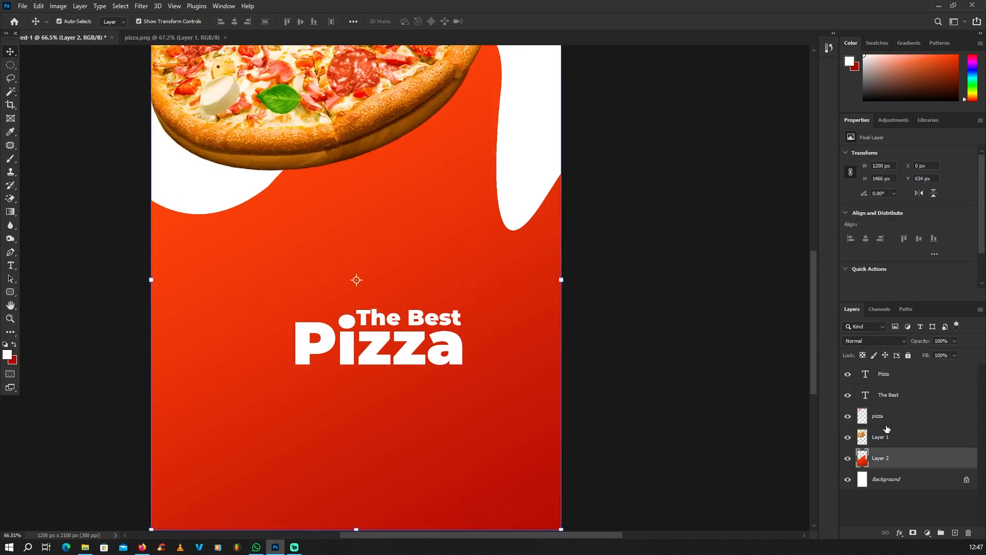
pyautogui.click(887, 375)
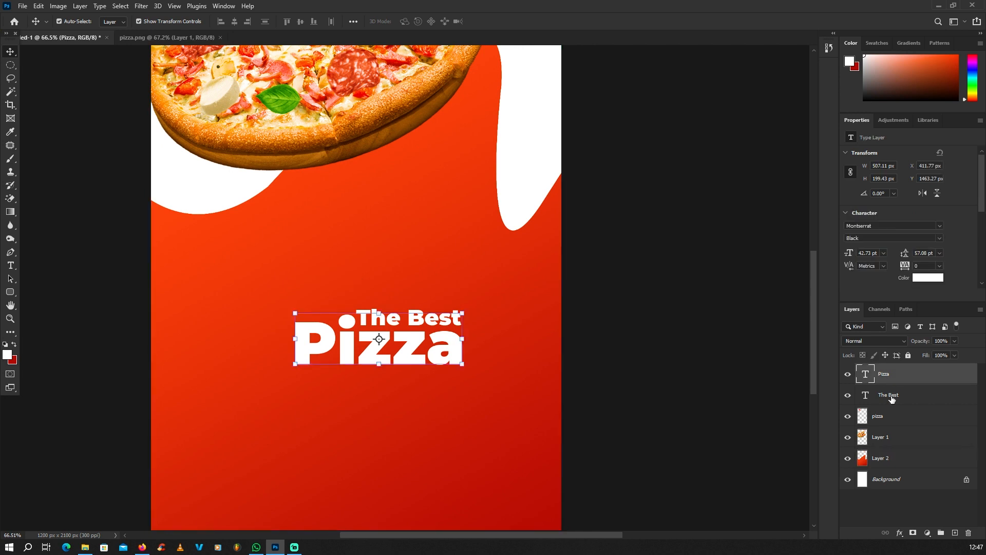
pyautogui.keyDown('shift'); pyautogui.click(891, 396); pyautogui.keyUp('shift')
pyautogui.scroll(-2, 565, 308)
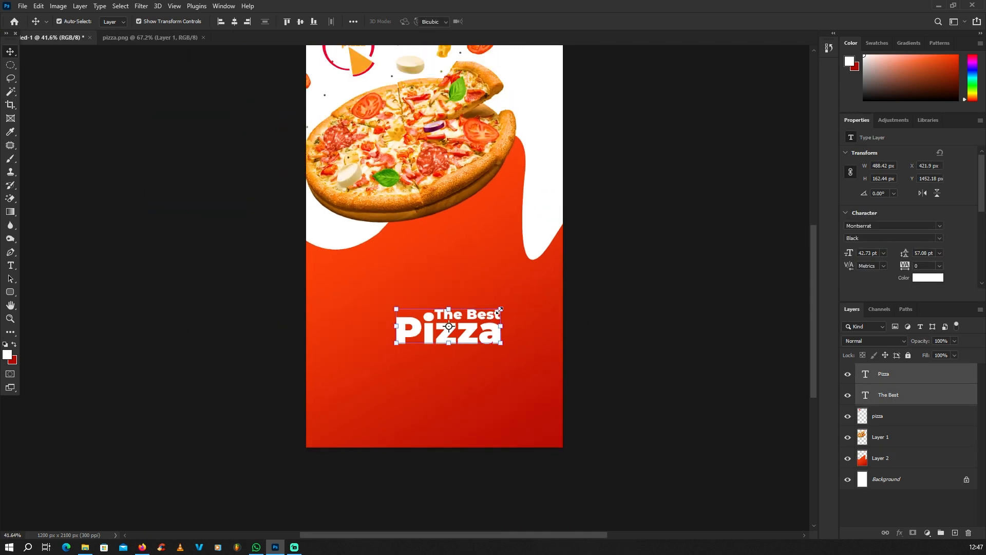
pyautogui.moveTo(499, 310)
pyautogui.mouseDown()
pyautogui.moveTo(544, 284)
pyautogui.moveTo(492, 317)
pyautogui.mouseUp()
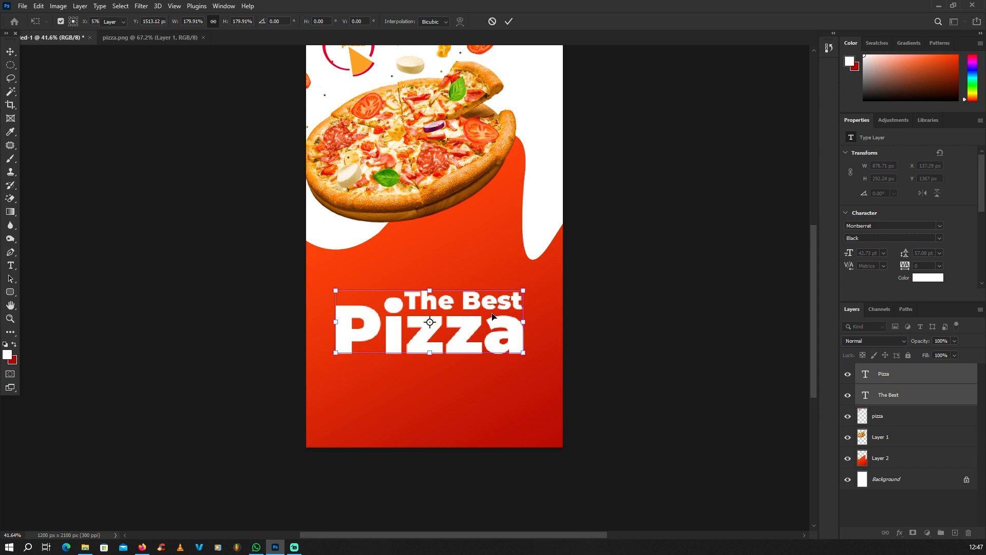
pyautogui.press('Return')
pyautogui.scroll(-4, 490, 317)
pyautogui.scroll(5, 480, 326)
pyautogui.click(502, 327)
# Move both headline lines up so they sit just below the pizza photo
pyautogui.scroll(-4, 498, 326)
pyautogui.scroll(2, 469, 317)
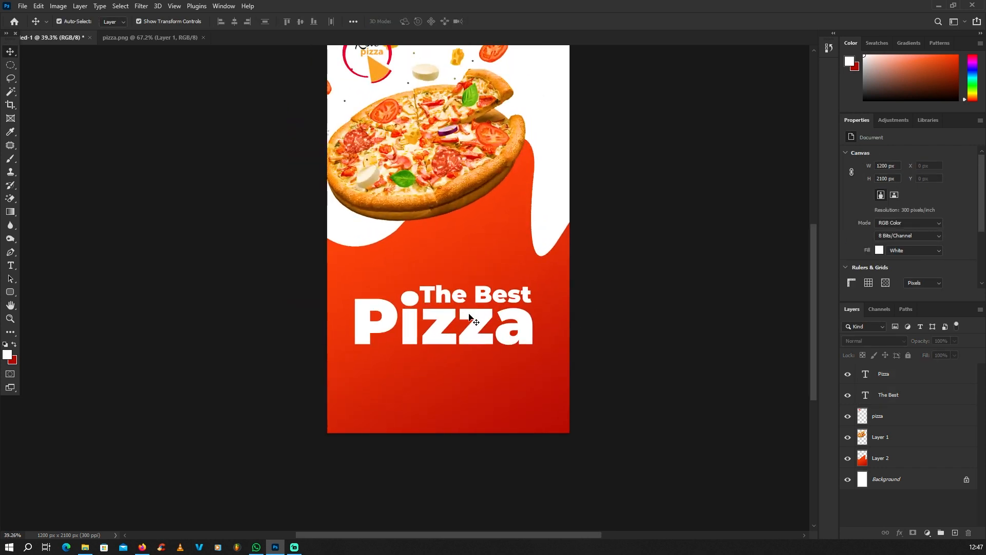
pyautogui.scroll(2, 469, 317)
pyautogui.click(483, 316)
pyautogui.click(894, 398)
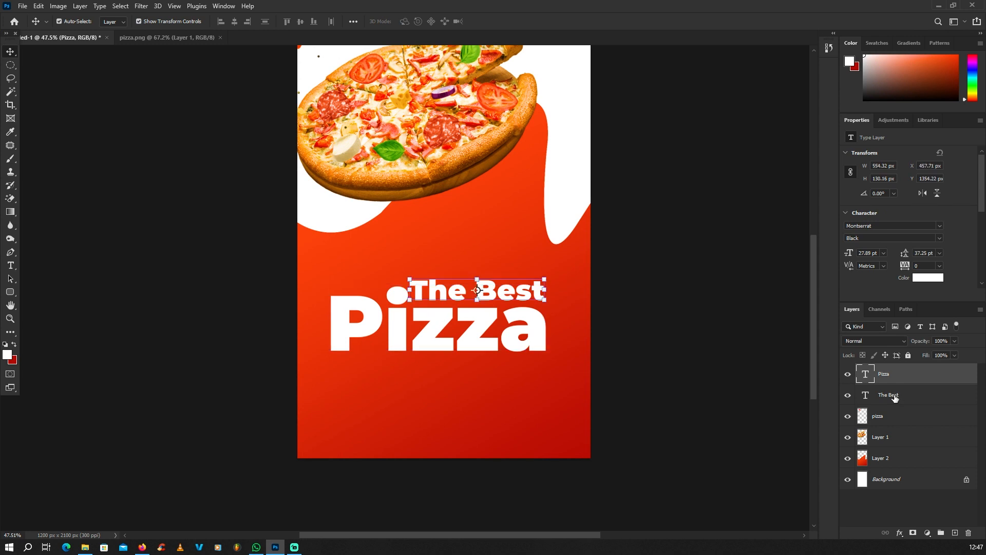
pyautogui.keyDown('shift'); pyautogui.click(889, 380); pyautogui.keyUp('shift')
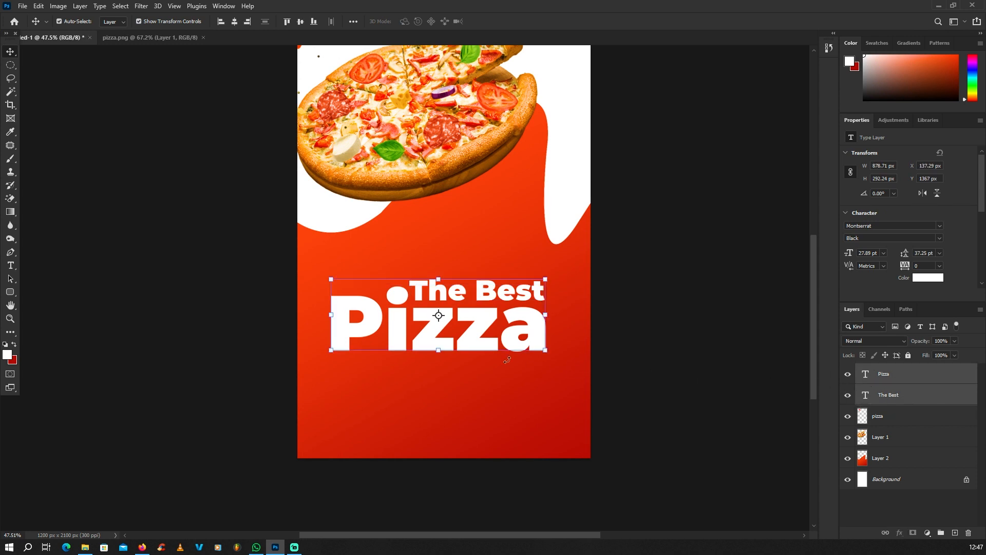
pyautogui.moveTo(471, 338); pyautogui.dragTo(464, 288)
pyautogui.scroll(-4, 464, 288)
pyautogui.click(615, 331)
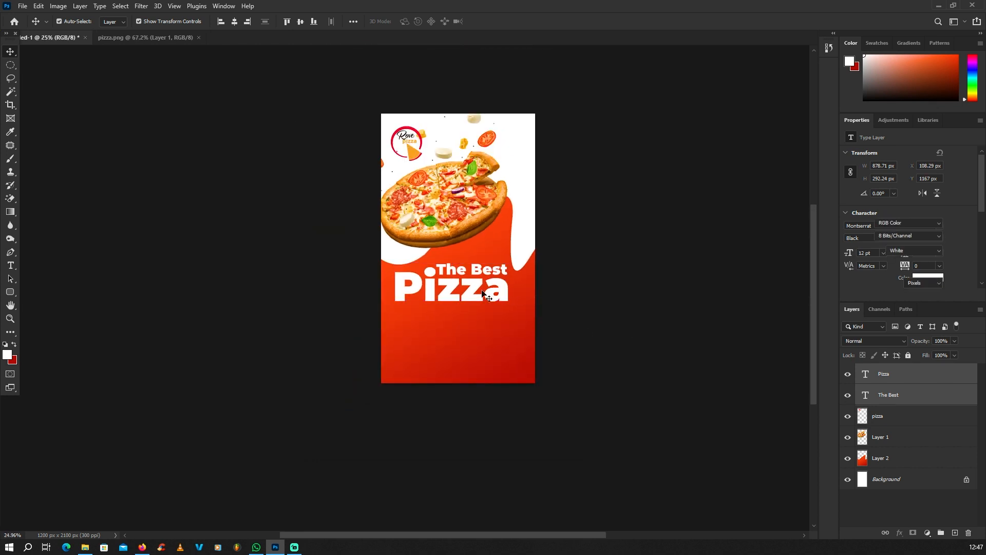
# Nudge the headline sideways so it is horizontally centred under the red wave
pyautogui.scroll(3, 472, 291)
pyautogui.click(473, 291)
pyautogui.scroll(1, 477, 295)
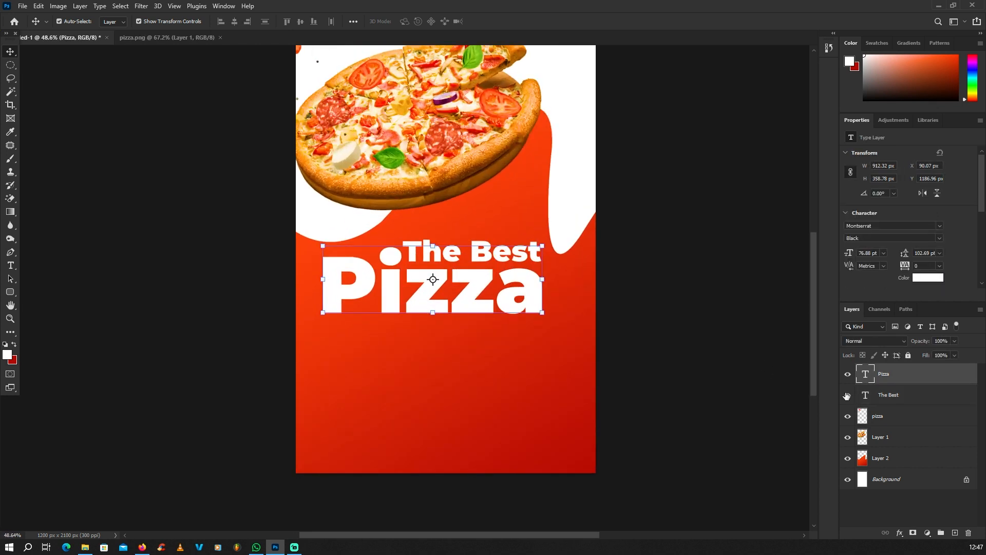
pyautogui.click(898, 395)
pyautogui.keyDown('shift'); pyautogui.click(893, 374); pyautogui.keyUp('shift')
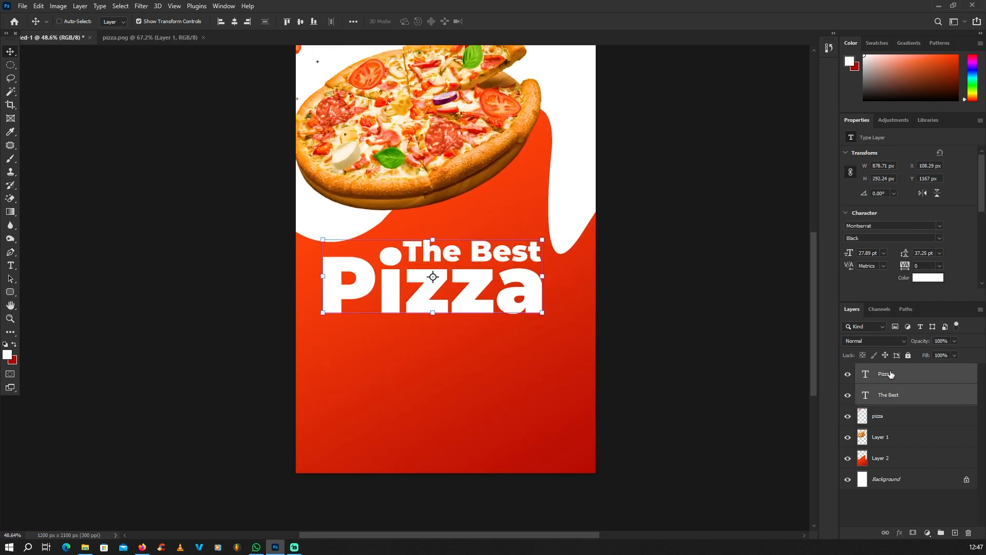
pyautogui.moveTo(487, 290); pyautogui.dragTo(486, 288)
pyautogui.scroll(-3, 519, 313)
pyautogui.click(649, 340)
pyautogui.scroll(-3, 507, 318)
pyautogui.scroll(1, 494, 312)
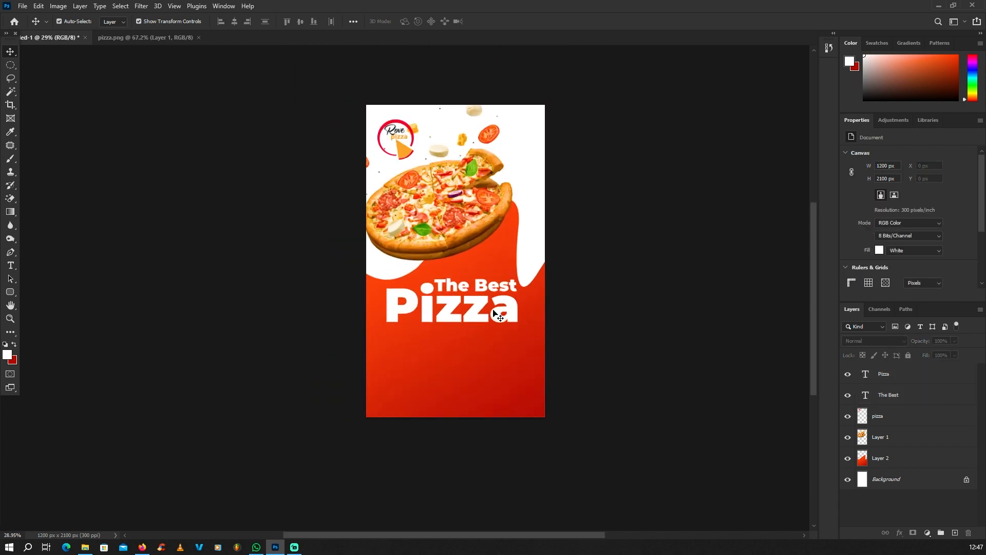
pyautogui.scroll(1, 480, 323)
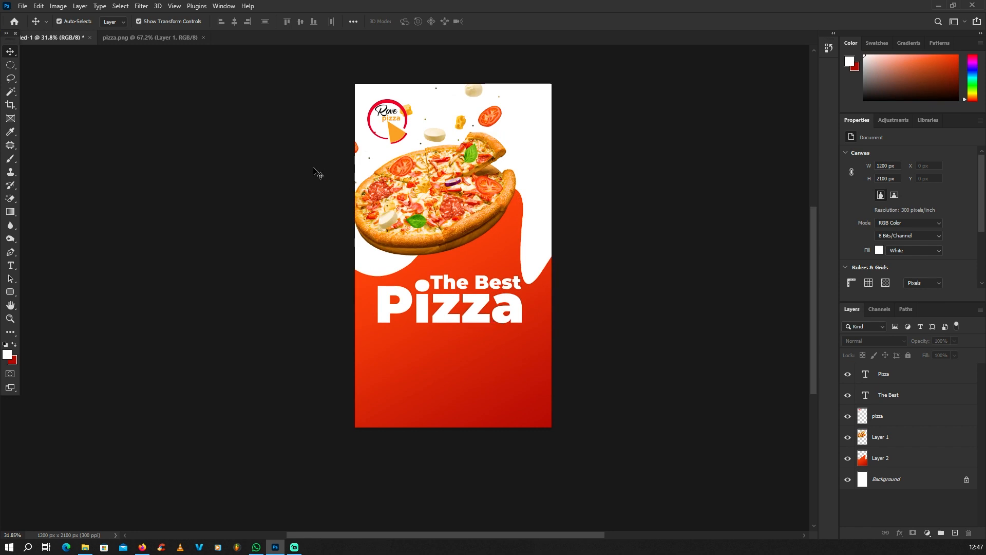
# Drag Pizza1–Pizza4 from File Explorer onto the canvas and place them as layers
pyautogui.click(938, 6)
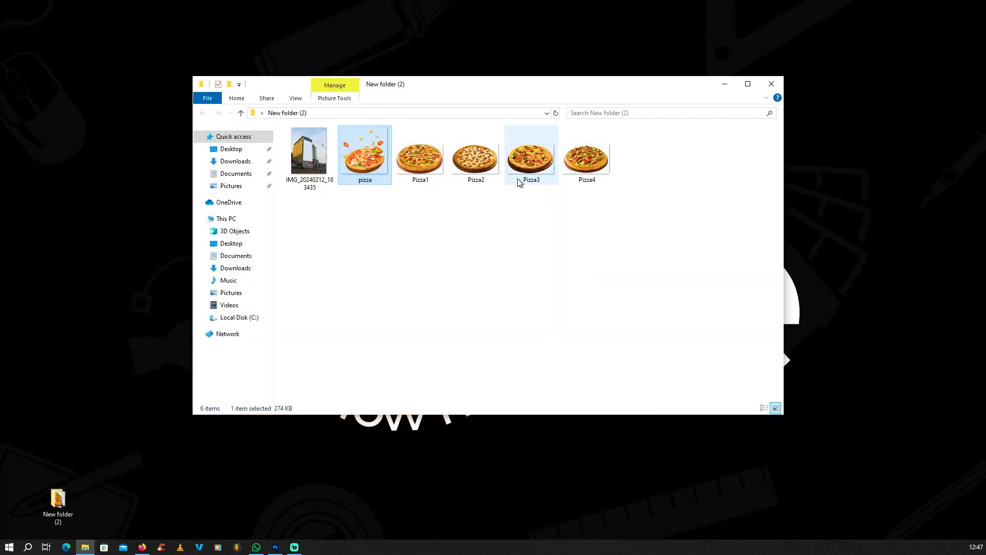
pyautogui.moveTo(652, 183); pyautogui.dragTo(431, 351)
pyautogui.press('Return')
pyautogui.press('Return')
pyautogui.press('Return')
pyautogui.press('Return')
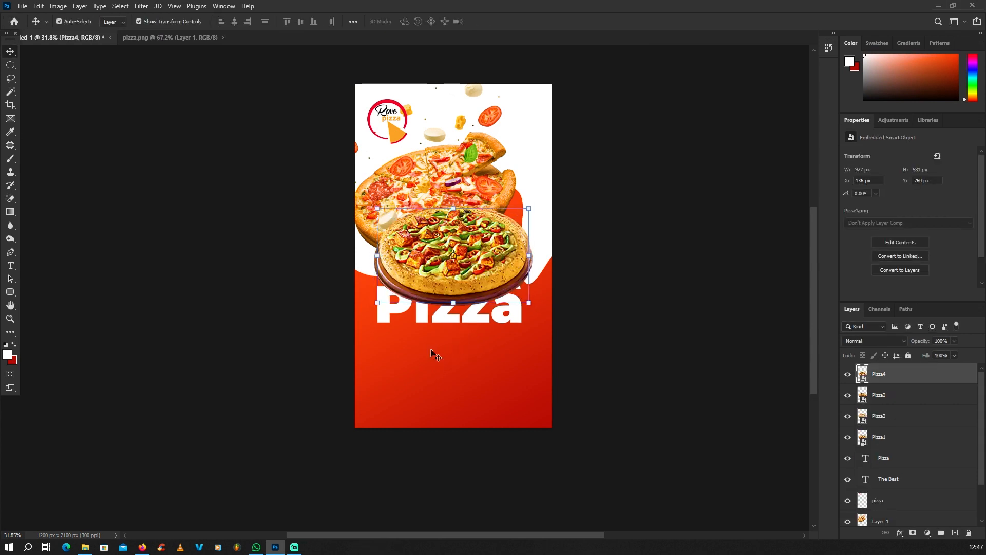
# Select the Pizza1–Pizza4 layers together and scale them down
pyautogui.keyDown('shift'); pyautogui.click(887, 443); pyautogui.keyUp('shift')
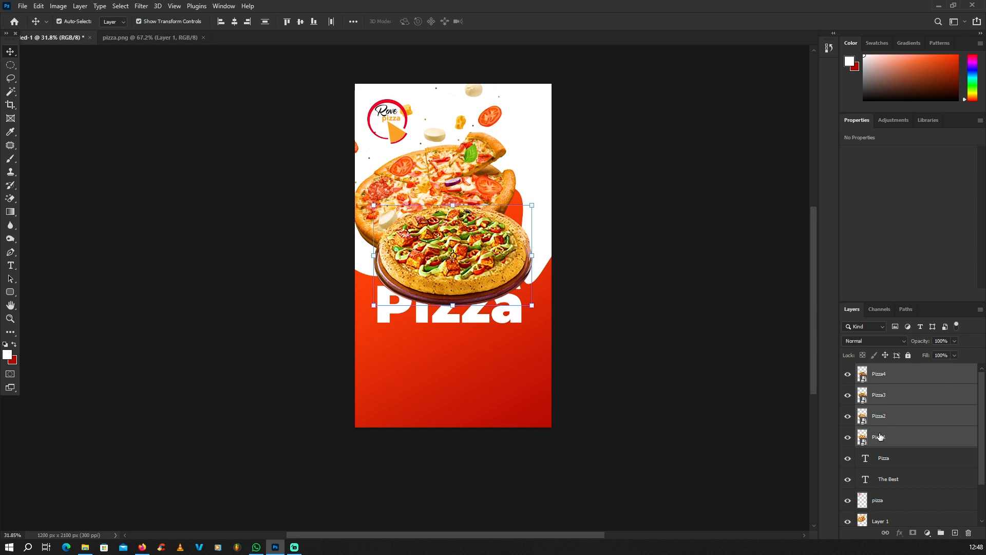
pyautogui.click(768, 417)
pyautogui.click(889, 378)
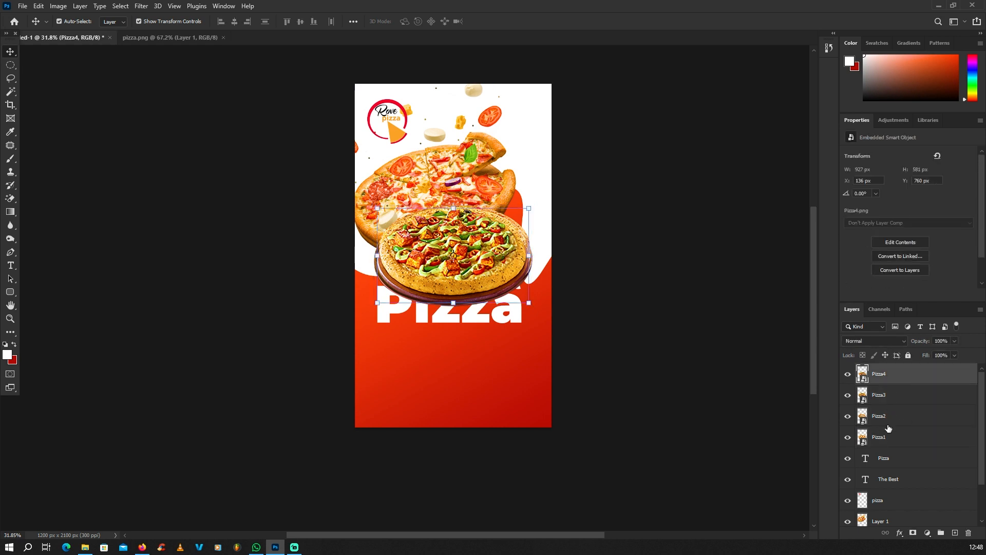
pyautogui.keyDown('shift'); pyautogui.click(886, 442); pyautogui.keyUp('shift')
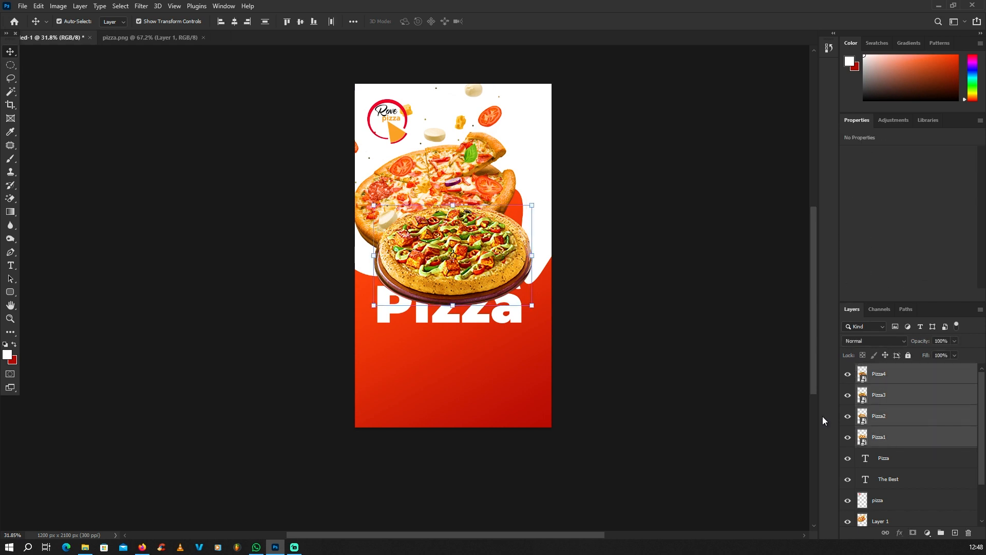
pyautogui.moveTo(531, 204); pyautogui.dragTo(402, 363)
pyautogui.press('Return')
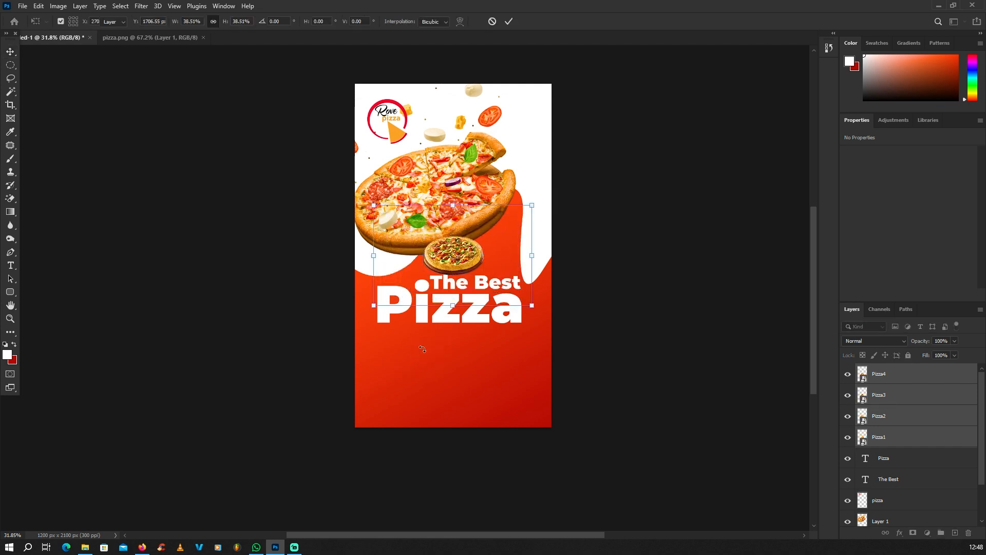
# Shrink the pizzas further and move them down below the headline
pyautogui.scroll(2, 430, 324)
pyautogui.moveTo(461, 256); pyautogui.dragTo(409, 365)
pyautogui.scroll(2, 422, 357)
pyautogui.moveTo(436, 332); pyautogui.dragTo(425, 339)
pyautogui.moveTo(402, 368); pyautogui.dragTo(485, 396)
pyautogui.press('Return')
# Spread the four pizzas into an evenly spaced row below the headline
pyautogui.scroll(4, 382, 397)
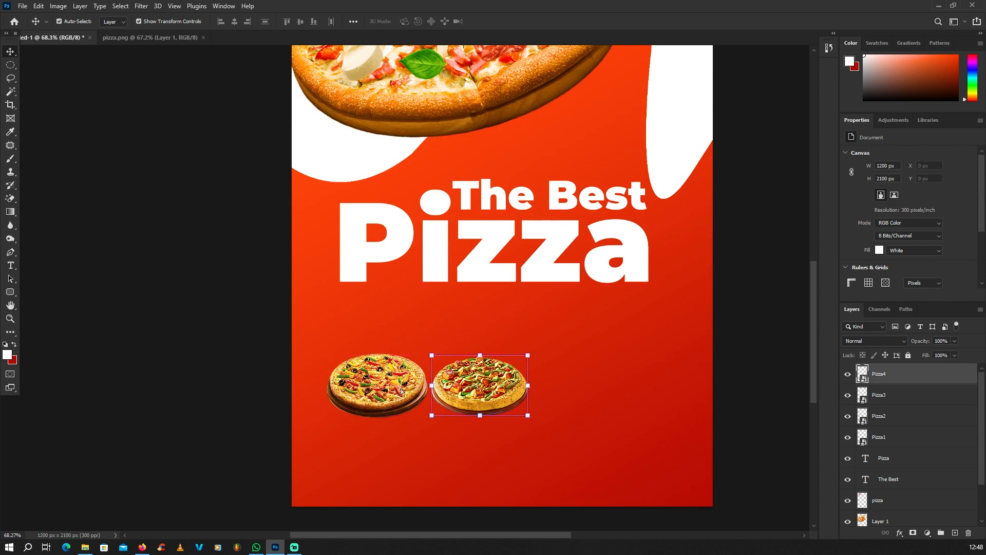
pyautogui.moveTo(364, 403); pyautogui.dragTo(665, 400)
pyautogui.scroll(-2, 513, 352)
pyautogui.scroll(2, 515, 352)
pyautogui.click(894, 436)
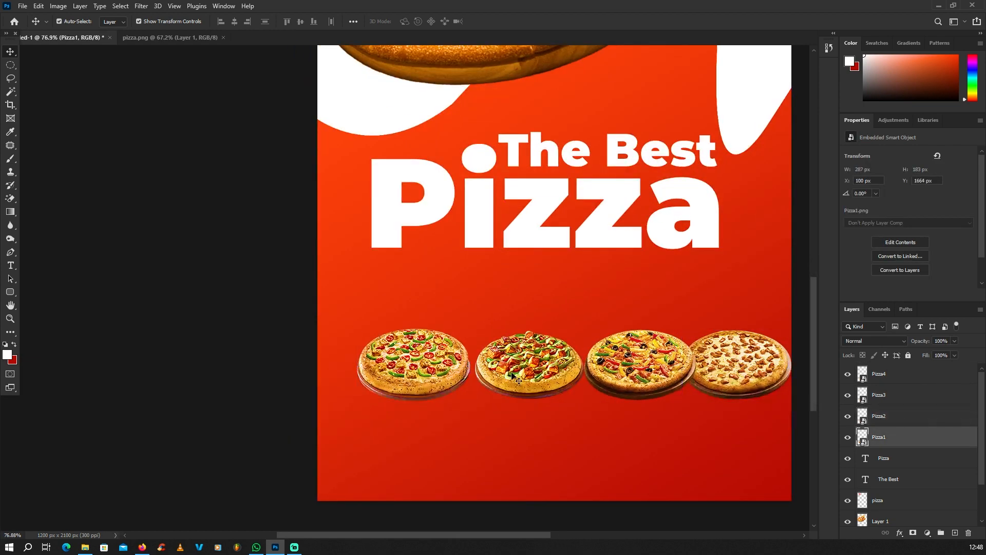
pyautogui.keyDown('shift'); pyautogui.click(894, 373); pyautogui.keyUp('shift')
pyautogui.moveTo(647, 365); pyautogui.dragTo(623, 366)
pyautogui.click(313, 357)
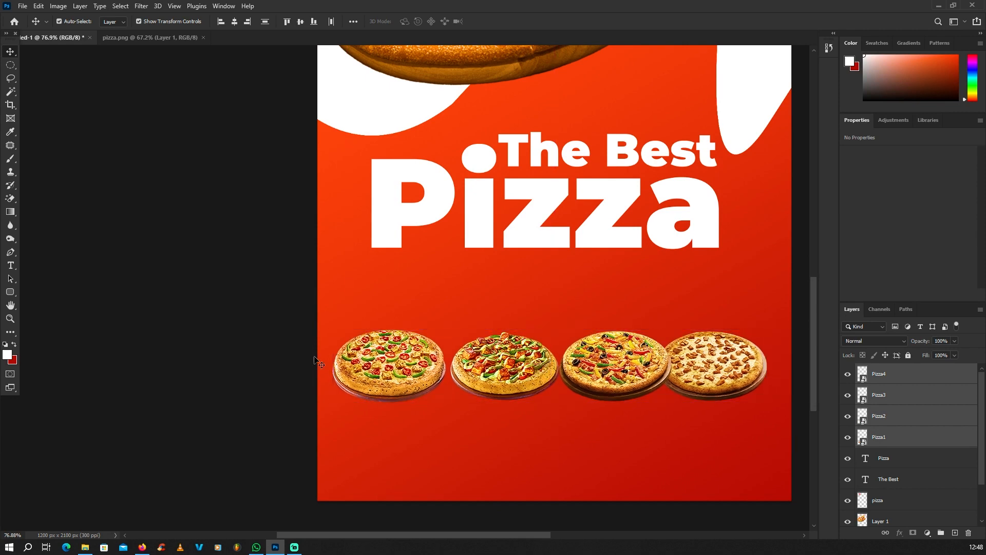
pyautogui.moveTo(745, 385); pyautogui.dragTo(676, 365)
pyautogui.moveTo(671, 369); pyautogui.dragTo(670, 370)
pyautogui.scroll(-5, 670, 370)
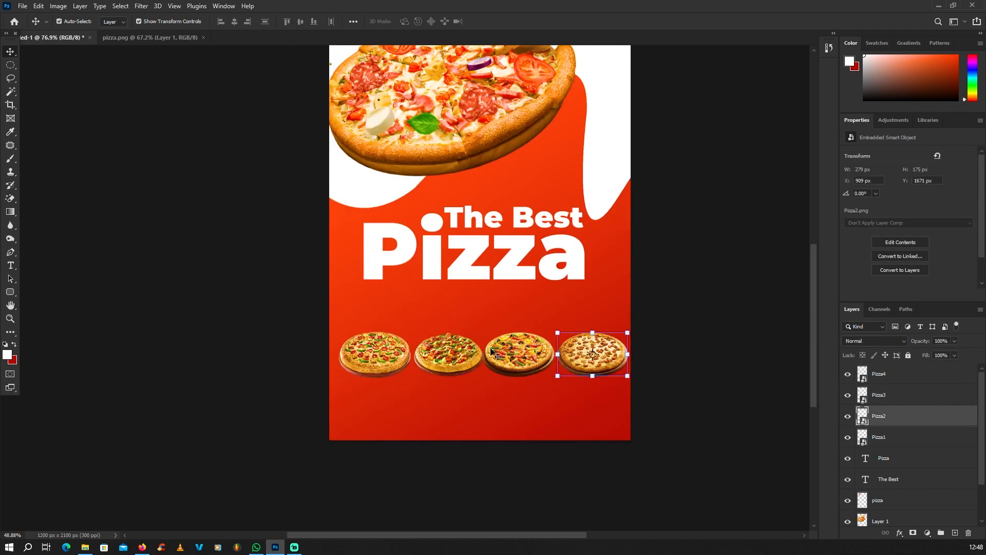
pyautogui.scroll(1, 517, 344)
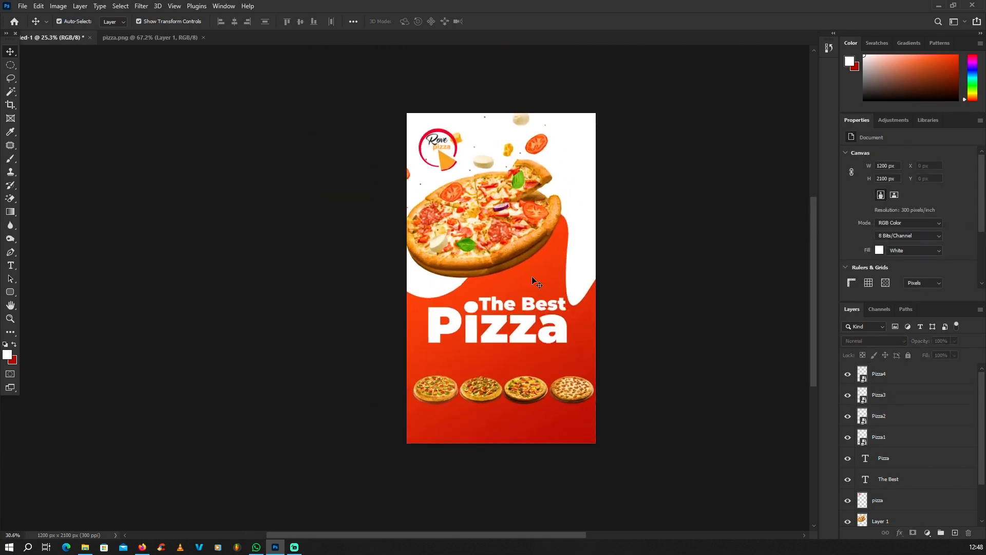
pyautogui.scroll(-2, 520, 312)
pyautogui.scroll(1, 547, 272)
pyautogui.scroll(-2, 899, 475)
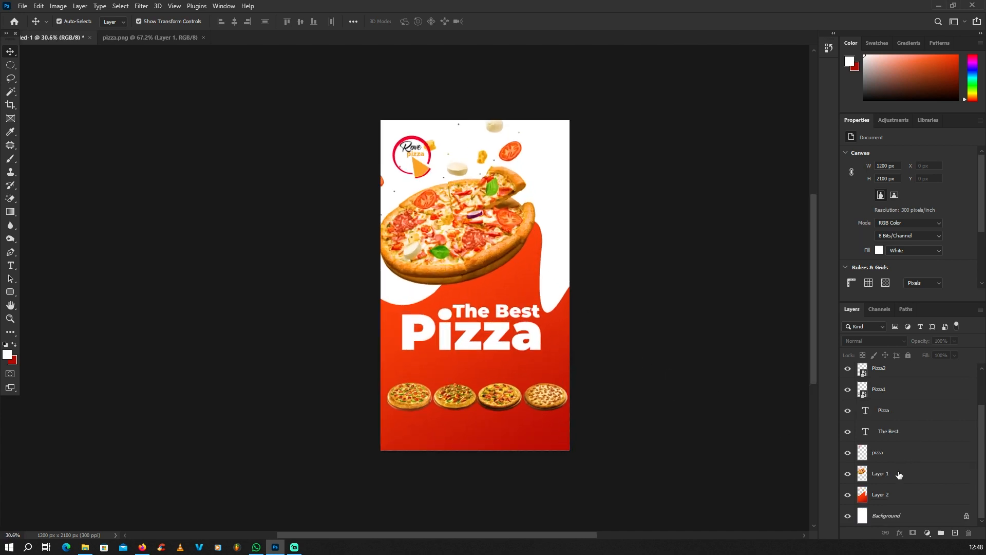
# With the Background layer selected, set the background colour to orange #e6702b sampled from the pizza crust
pyautogui.click(875, 518)
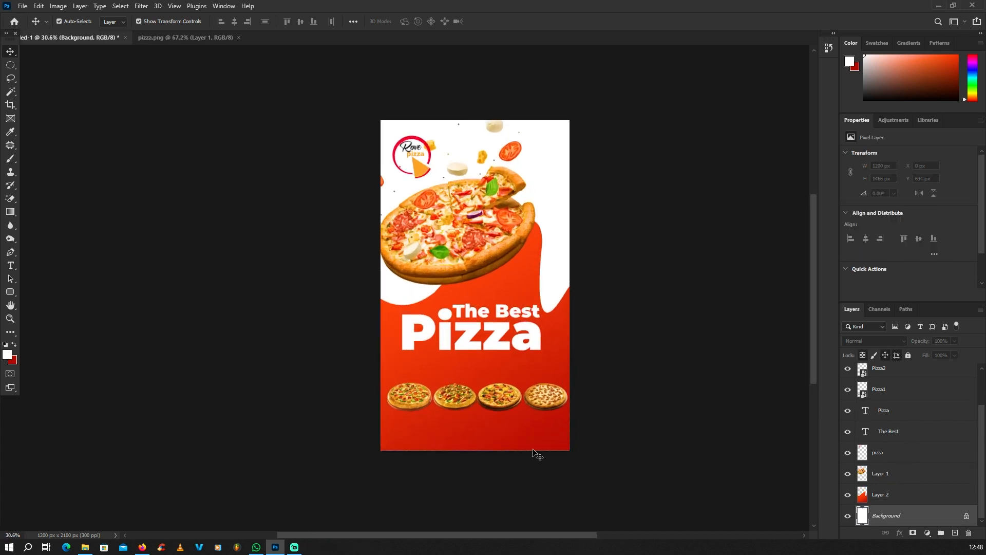
pyautogui.scroll(3, 439, 276)
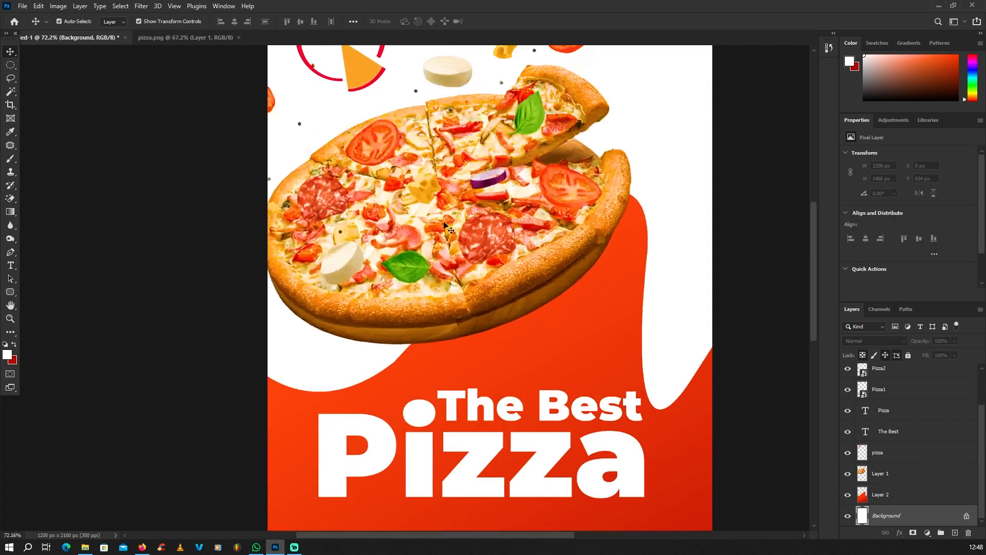
pyautogui.click(15, 360)
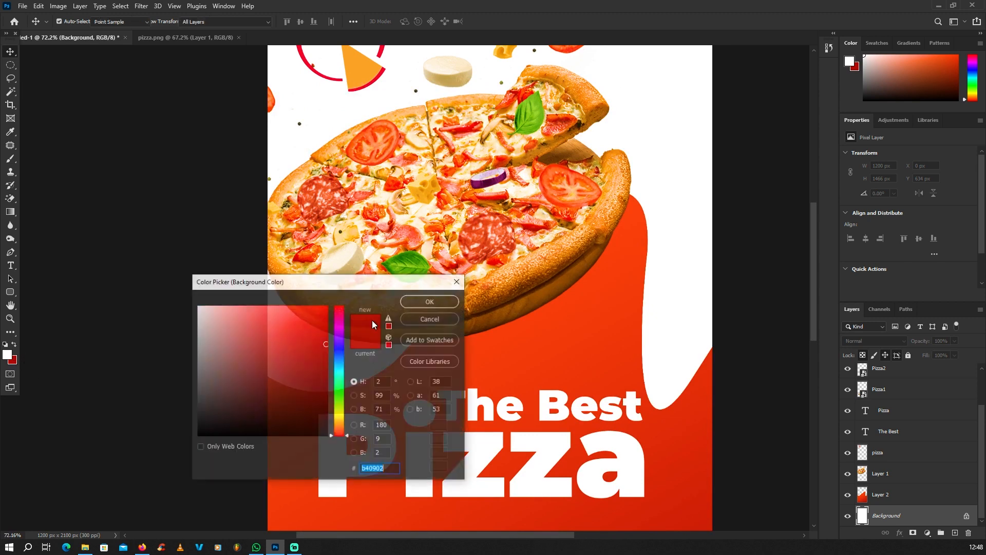
pyautogui.click(537, 260)
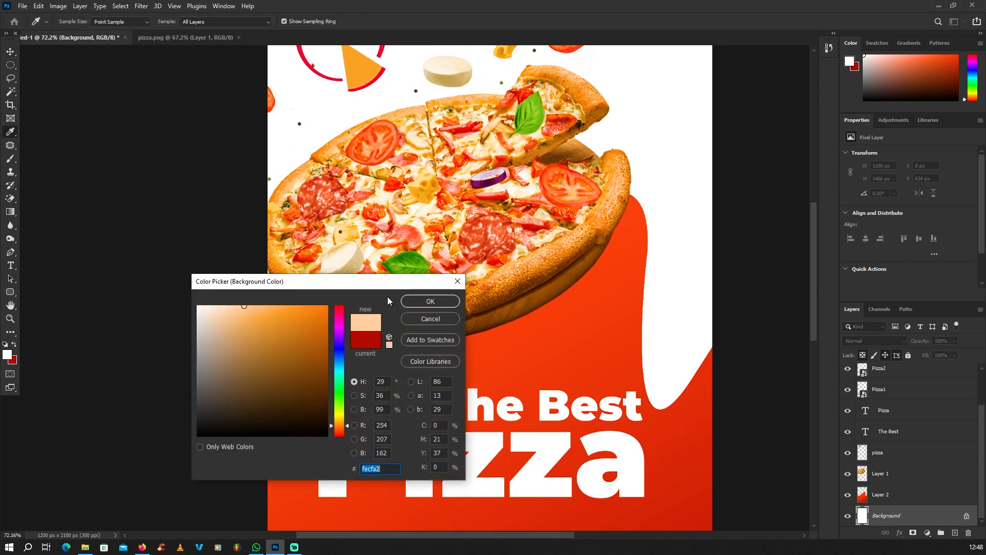
pyautogui.click(540, 265)
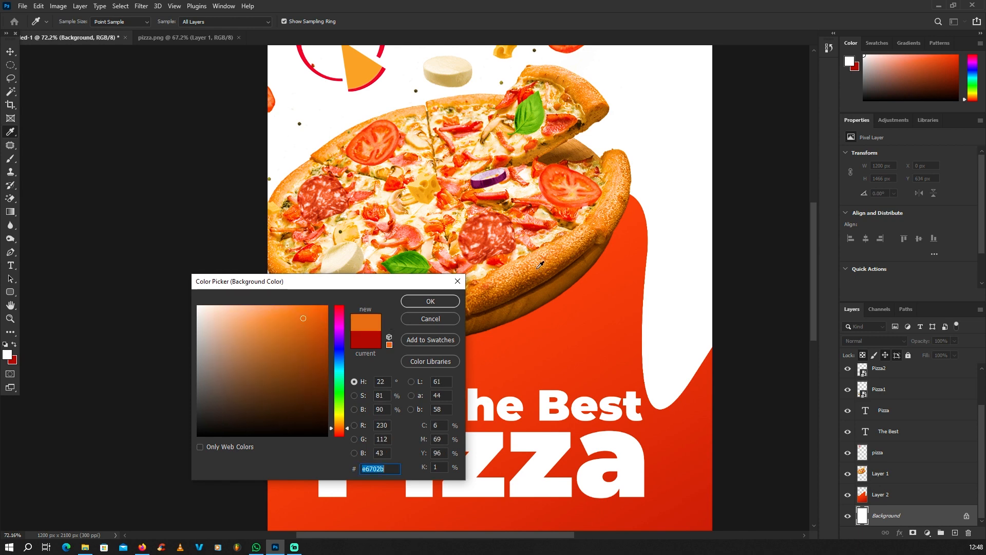
pyautogui.click(434, 303)
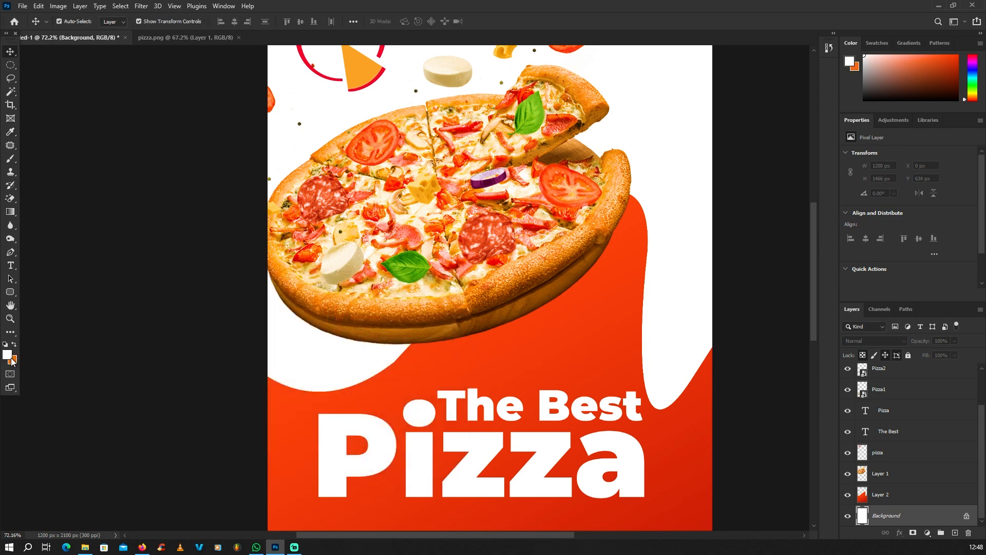
pyautogui.keyDown('alt'); pyautogui.scroll(-5, 399, 285); pyautogui.keyUp('alt')
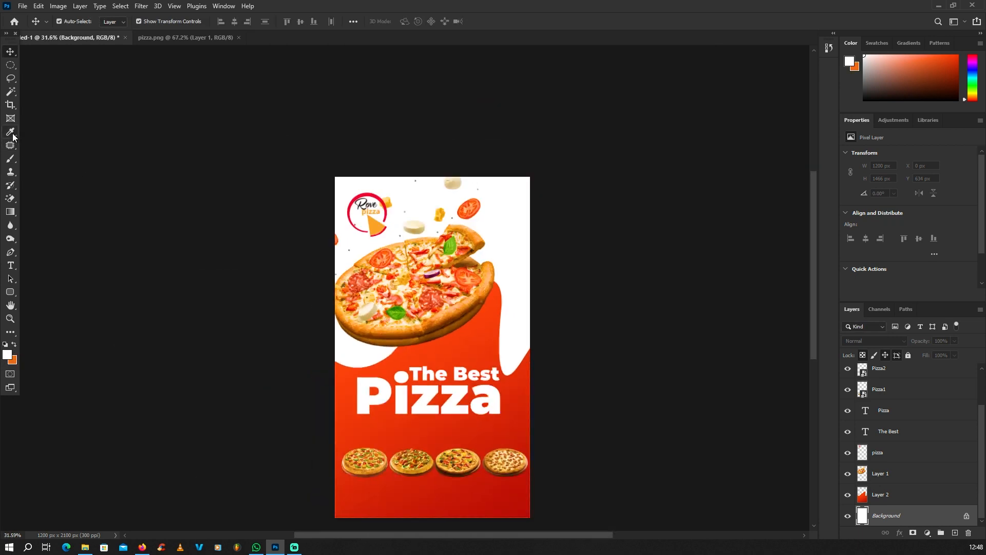
# Fill the Background layer with a linear gradient running toward the lower right
pyautogui.click(10, 214)
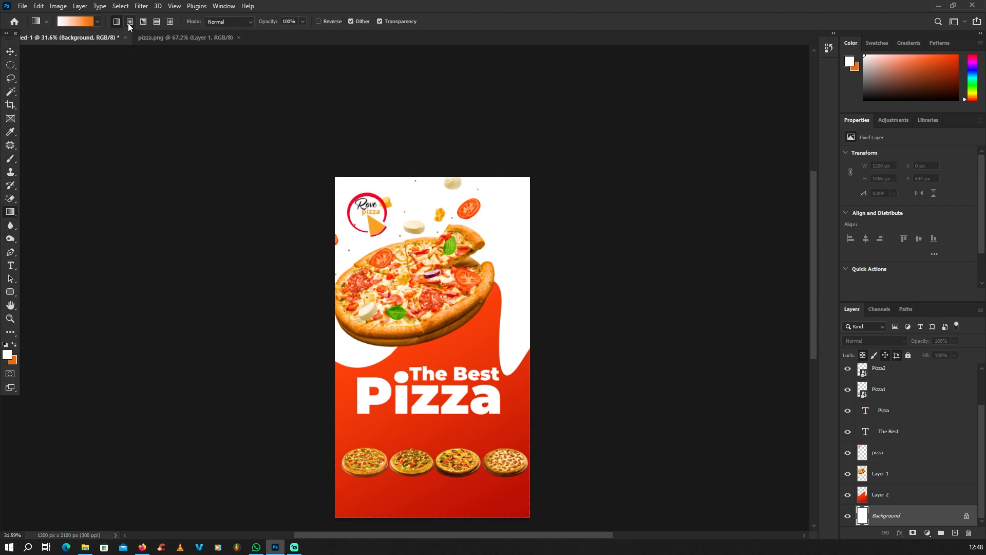
pyautogui.keyDown('alt'); pyautogui.scroll(-2, 423, 124); pyautogui.keyUp('alt')
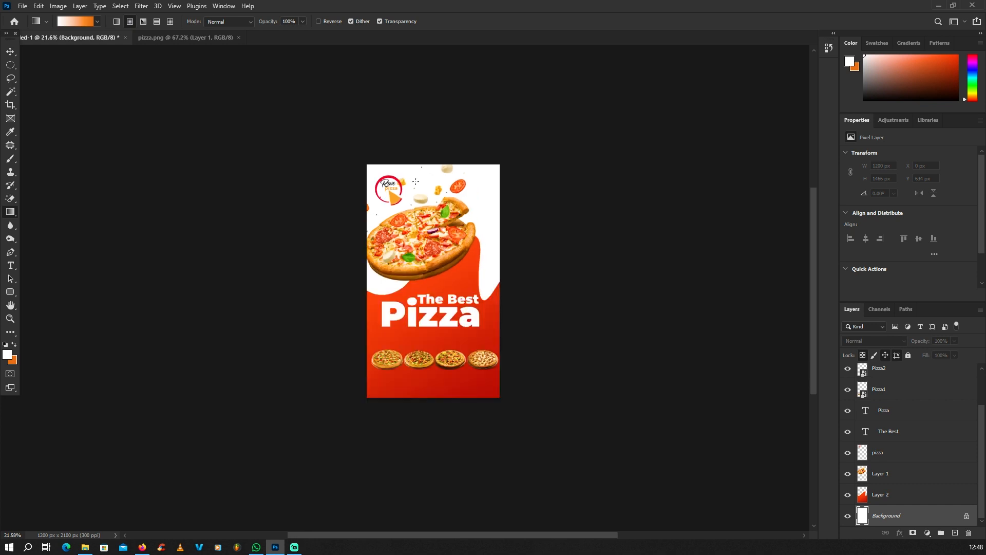
pyautogui.keyDown('alt'); pyautogui.scroll(2, 390, 185); pyautogui.keyUp('alt')
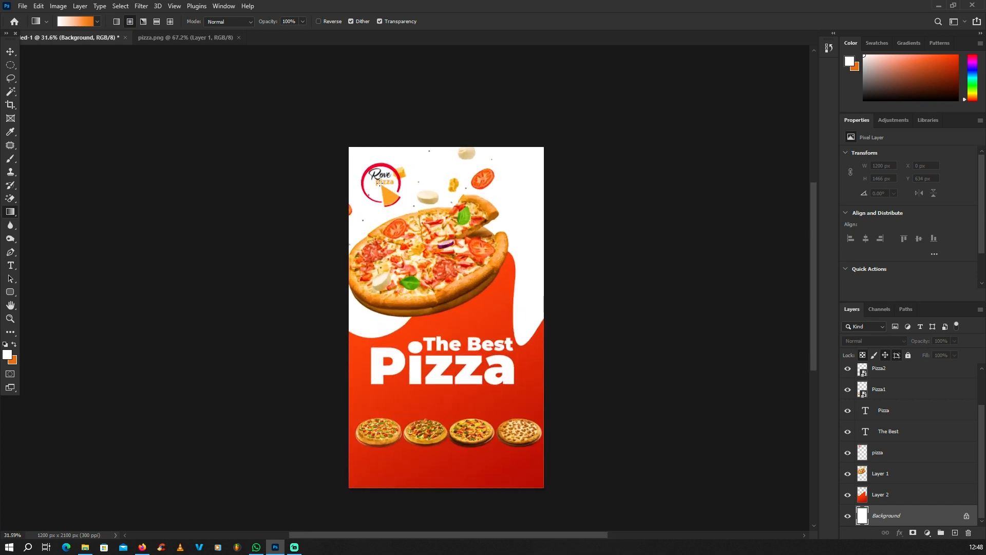
pyautogui.moveTo(528, 351); pyautogui.dragTo(528, 351)
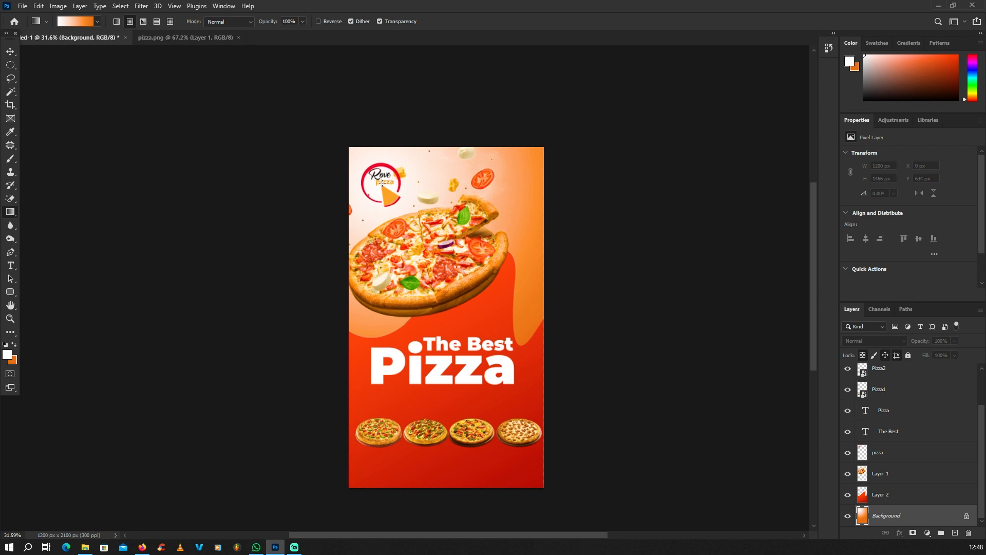
pyautogui.moveTo(381, 183); pyautogui.dragTo(604, 340)
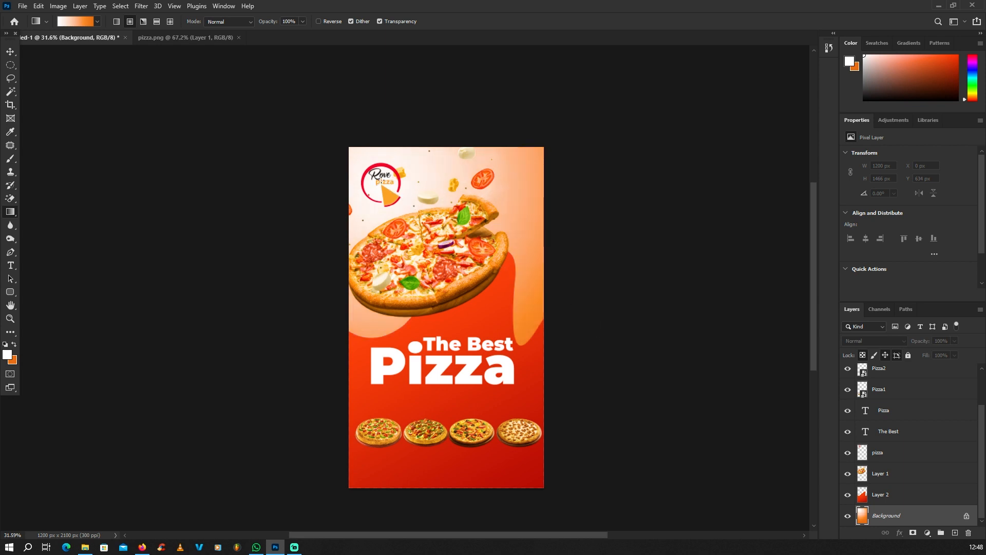
pyautogui.moveTo(380, 183); pyautogui.dragTo(648, 371)
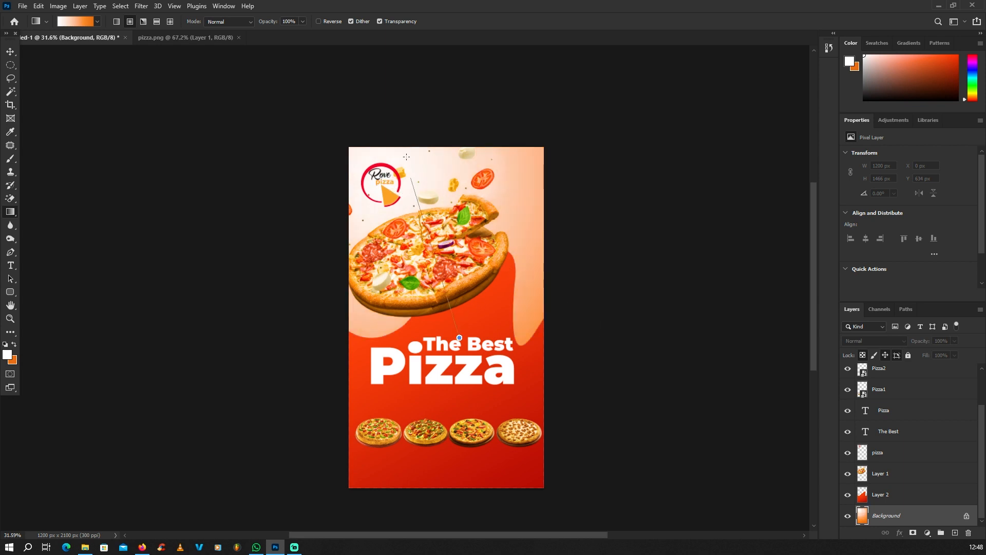
# Redraw the gradient so it fades from pale white at top-left to orange at right
pyautogui.moveTo(406, 156); pyautogui.dragTo(399, 118)
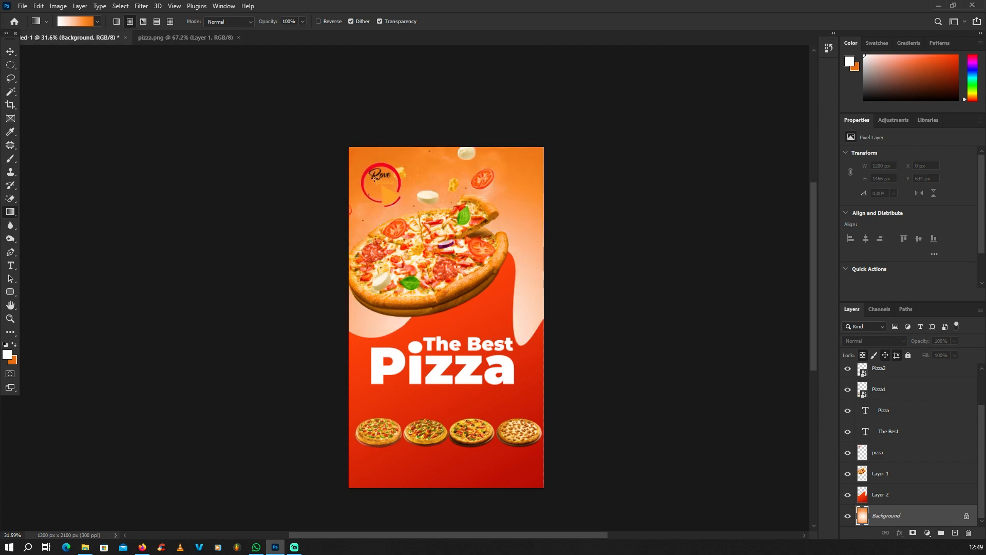
pyautogui.scroll(5, 374, 178)
pyautogui.scroll(-6, 380, 184)
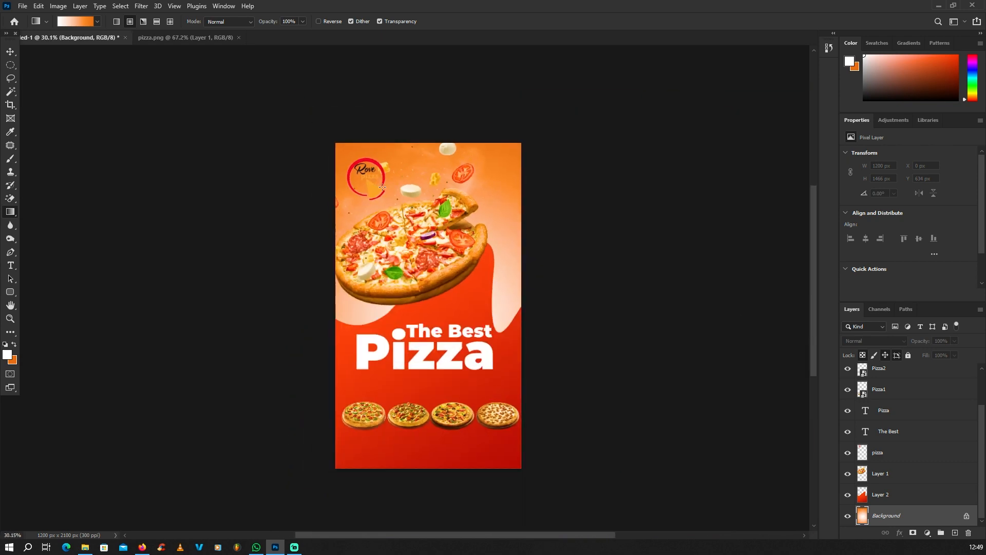
pyautogui.scroll(3, 382, 186)
pyautogui.moveTo(455, 292); pyautogui.dragTo(629, 422)
pyautogui.scroll(-2, 487, 247)
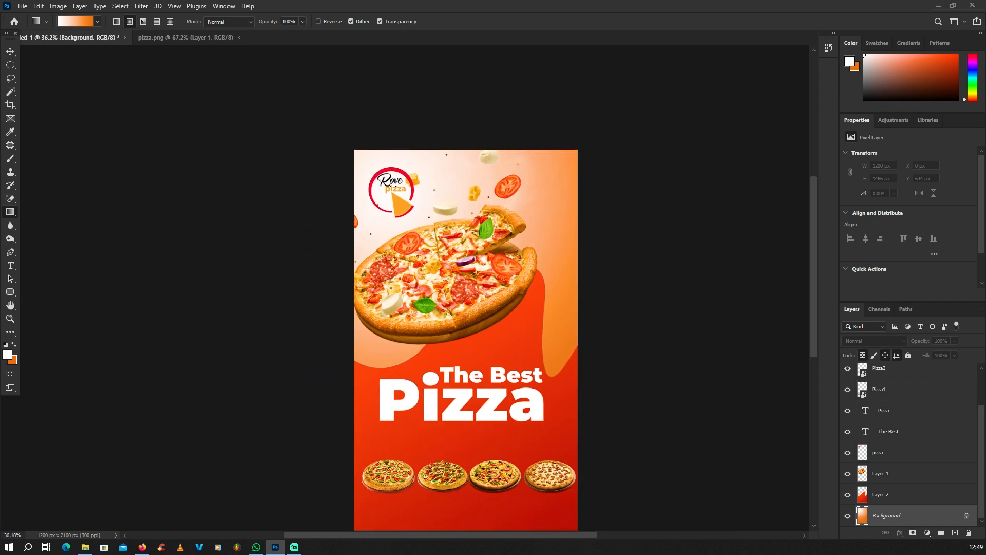
pyautogui.moveTo(415, 208); pyautogui.dragTo(627, 414)
pyautogui.scroll(-2, 482, 309)
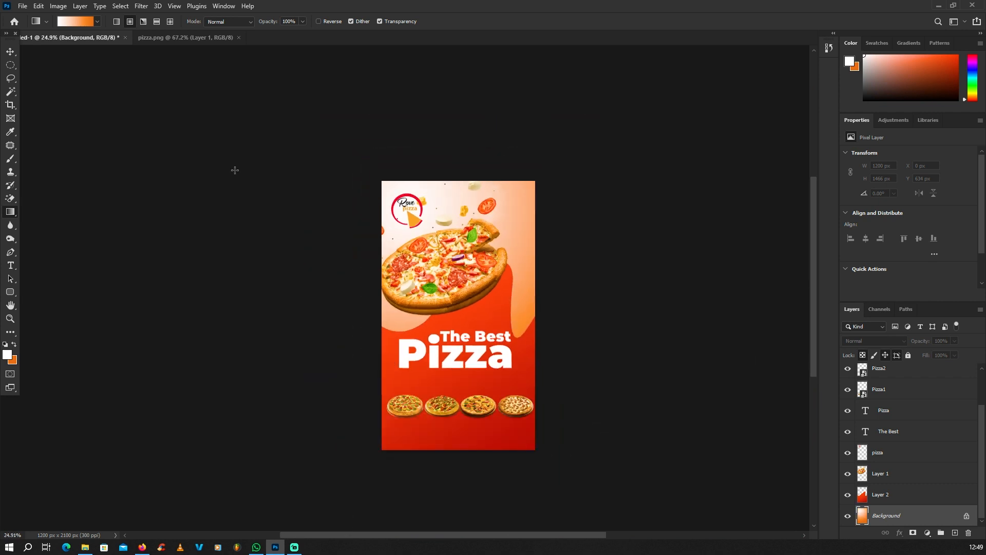
pyautogui.click(10, 52)
pyautogui.scroll(3, 395, 236)
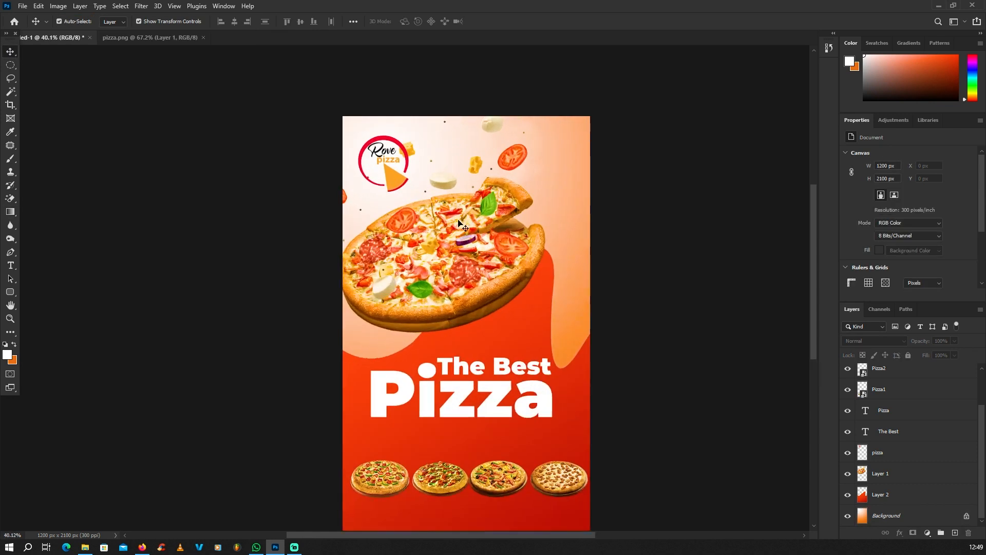
pyautogui.scroll(-3, 395, 231)
pyautogui.scroll(4, 411, 195)
pyautogui.scroll(-5, 441, 205)
pyautogui.scroll(5, 456, 332)
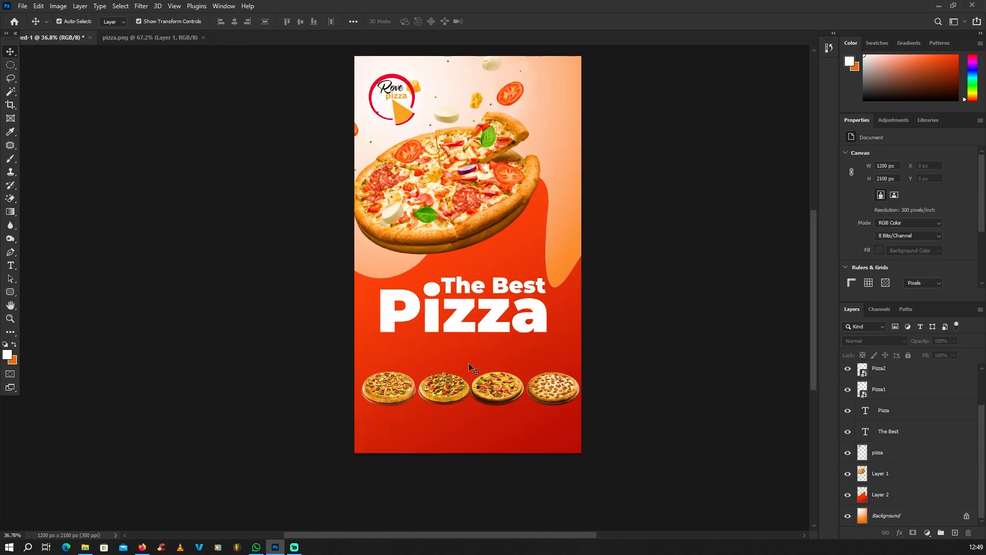
pyautogui.scroll(2, 471, 293)
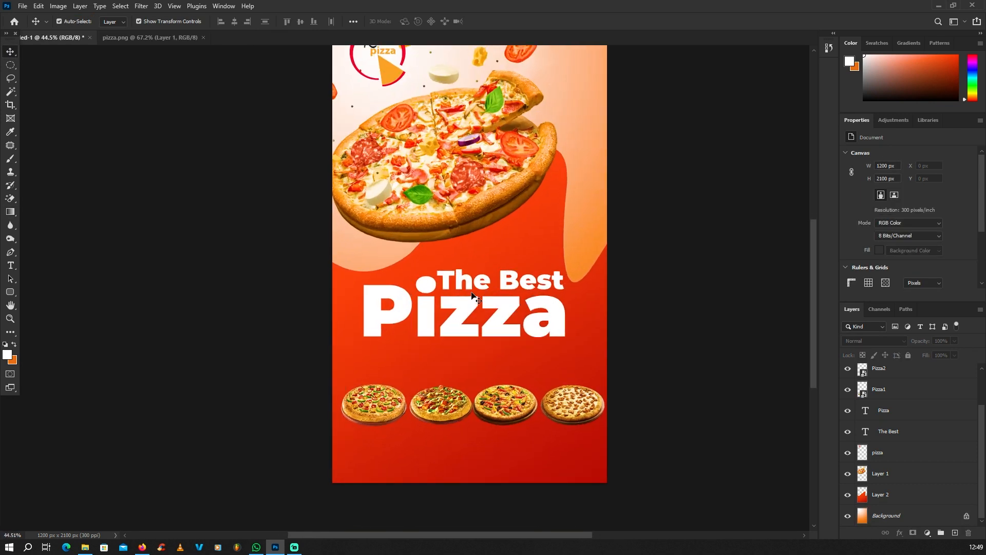
# Duplicate The Best text layer and place the copy just above the pizzas
pyautogui.click(535, 283)
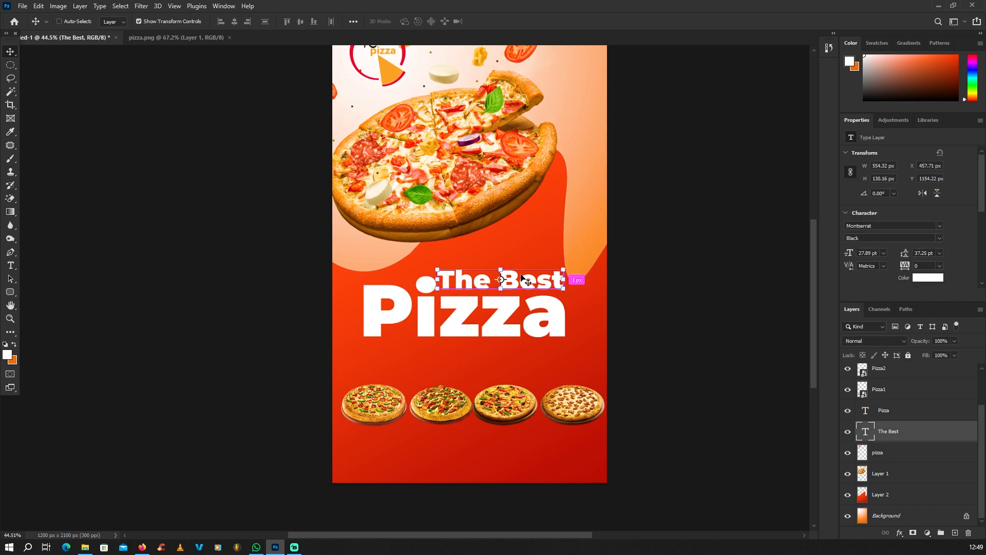
pyautogui.hotkey('ctrl', 'j')
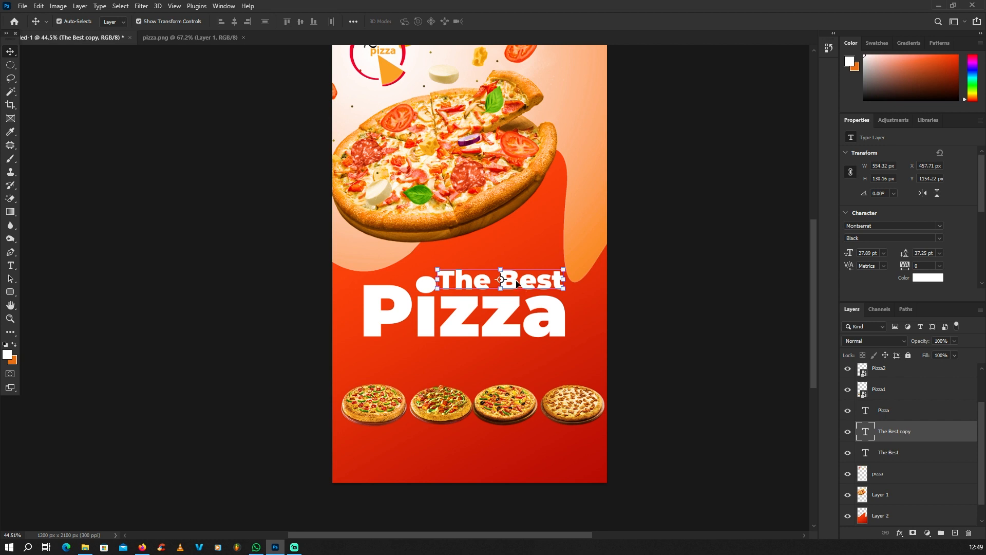
pyautogui.moveTo(521, 278); pyautogui.dragTo(497, 387)
pyautogui.hotkey('ctrl', 'z')
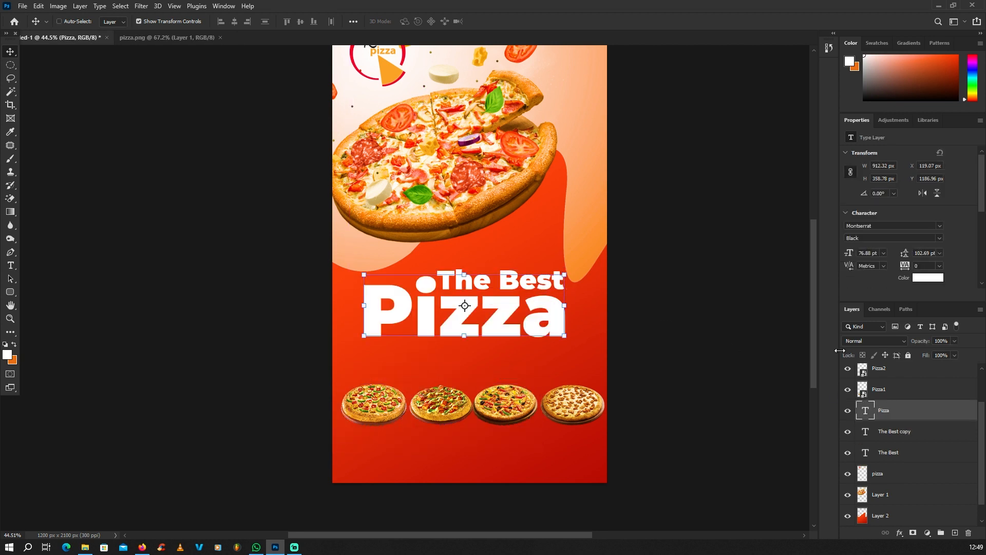
pyautogui.scroll(5, 497, 280)
pyautogui.click(496, 279)
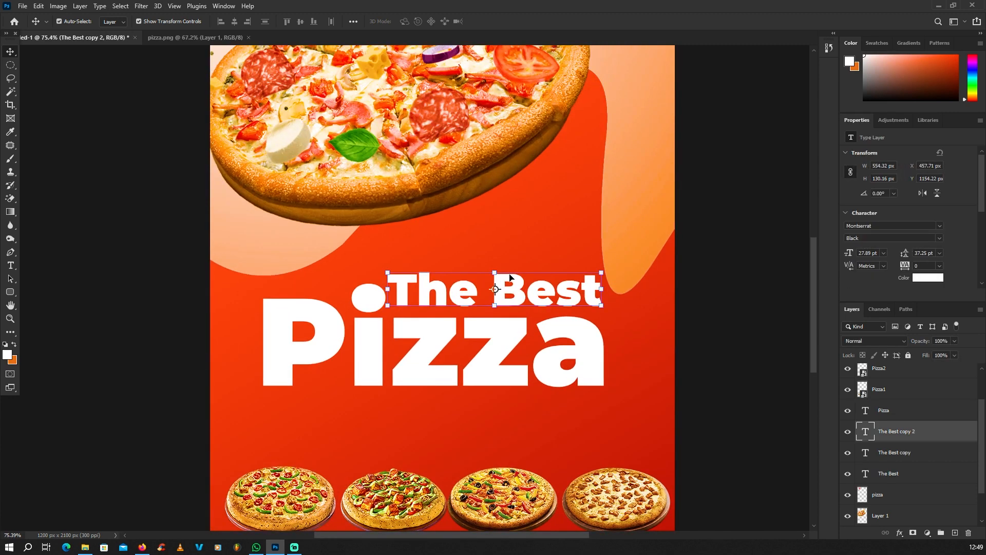
pyautogui.moveTo(497, 273); pyautogui.dragTo(458, 422)
pyautogui.scroll(-5, 507, 334)
pyautogui.scroll(3, 477, 406)
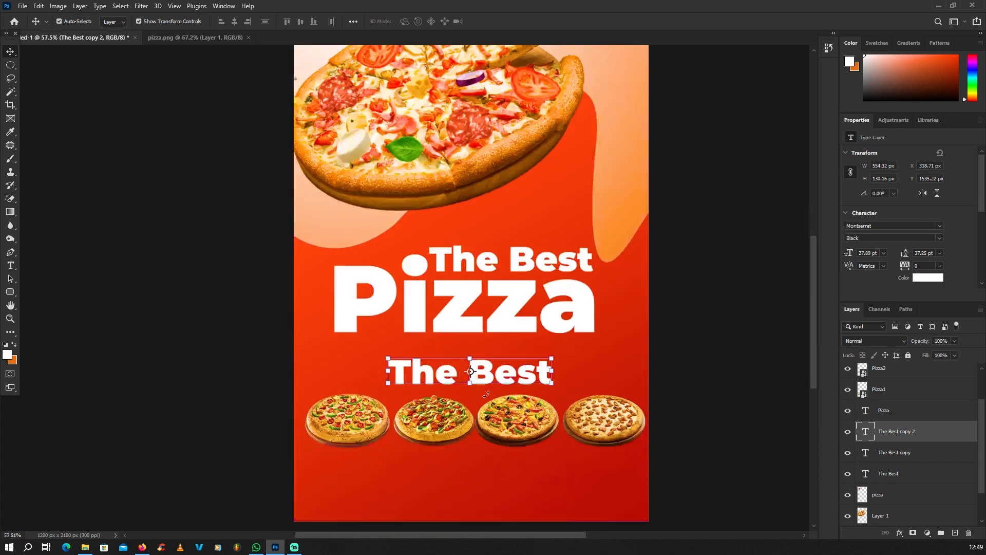
# Retype the copied text as the tagline "we've got it all"
pyautogui.doubleClick(495, 377)
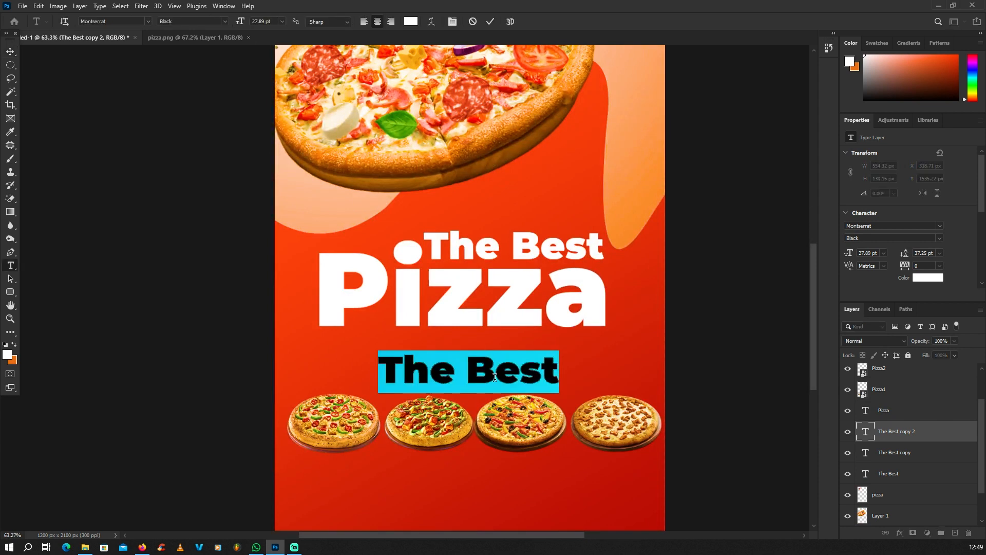
pyautogui.write('we')
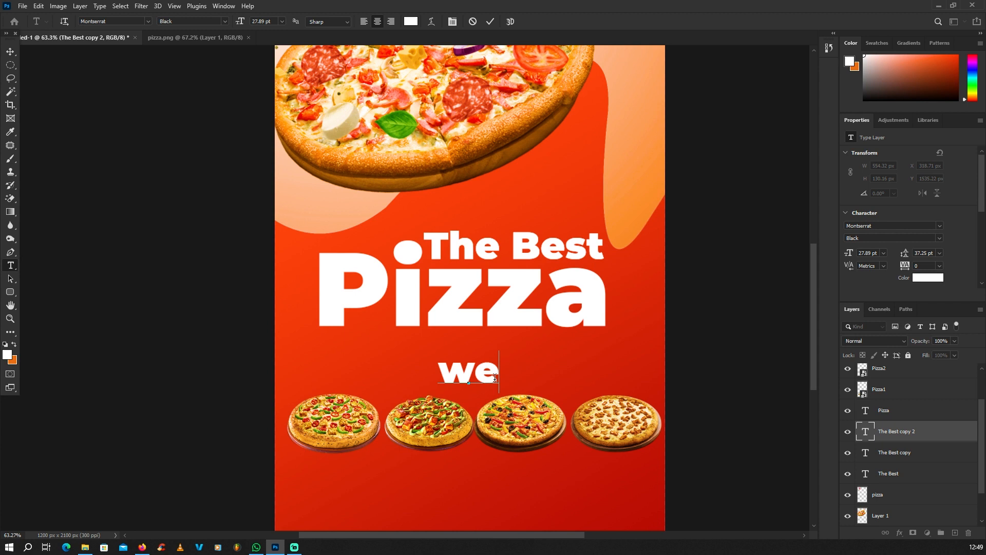
pyautogui.write("'ve got")
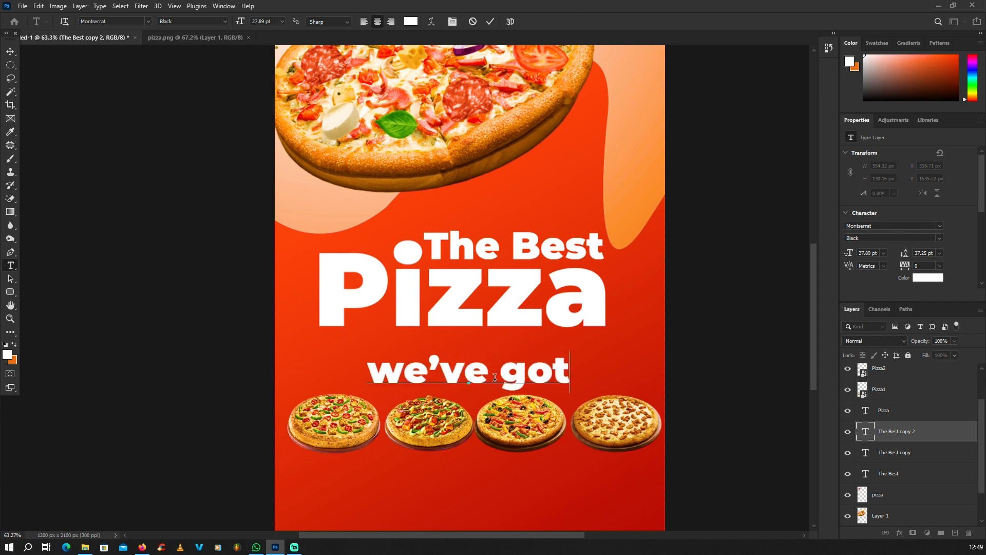
pyautogui.write(' you covered')
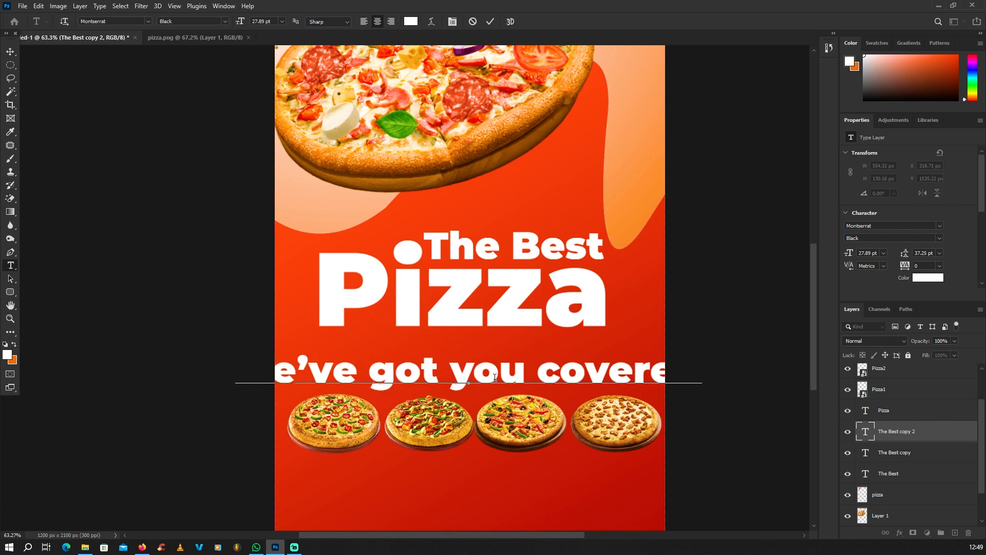
pyautogui.press('BackSpace')
pyautogui.press('BackSpace')
pyautogui.press('BackSpace')
pyautogui.press('BackSpace')
pyautogui.press('BackSpace')
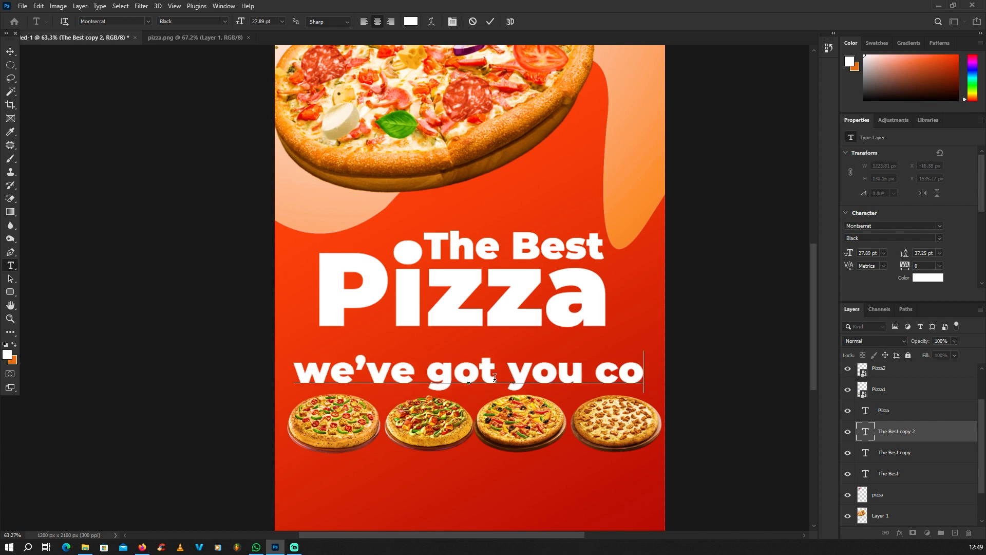
pyautogui.press('BackSpace')
pyautogui.press('BackSpace')
pyautogui.press('BackSpace')
pyautogui.press('BackSpace')
pyautogui.press('BackSpace')
pyautogui.press('BackSpace')
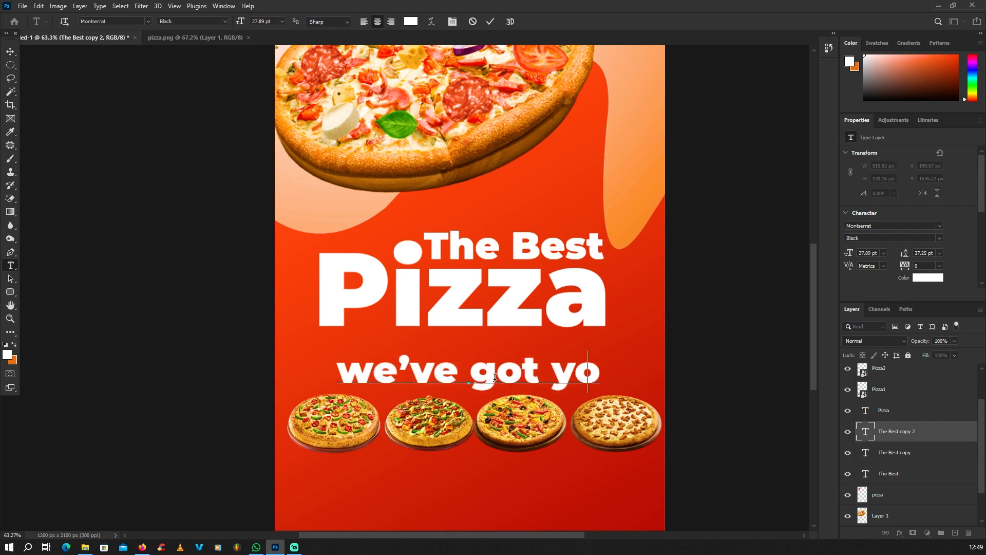
pyautogui.write('it all')
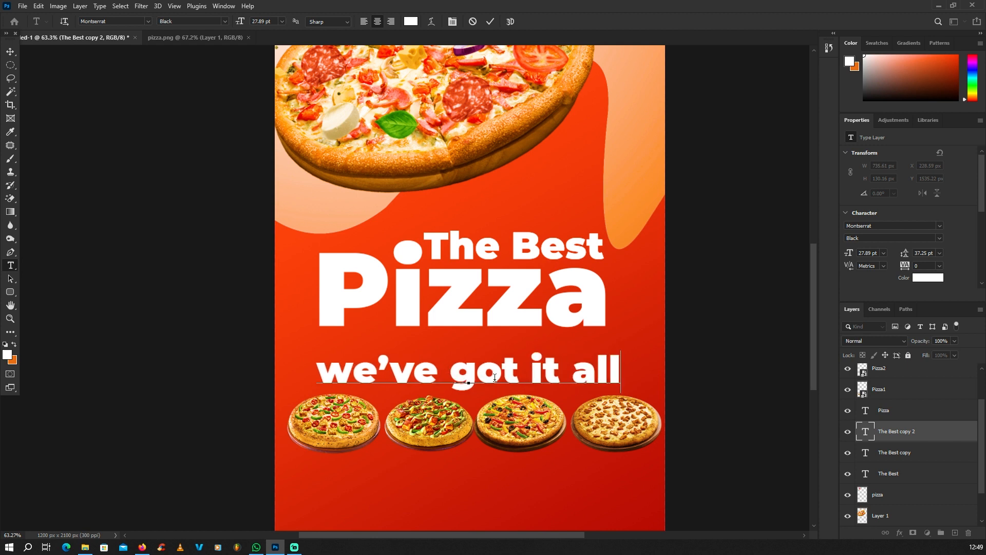
pyautogui.click(11, 51)
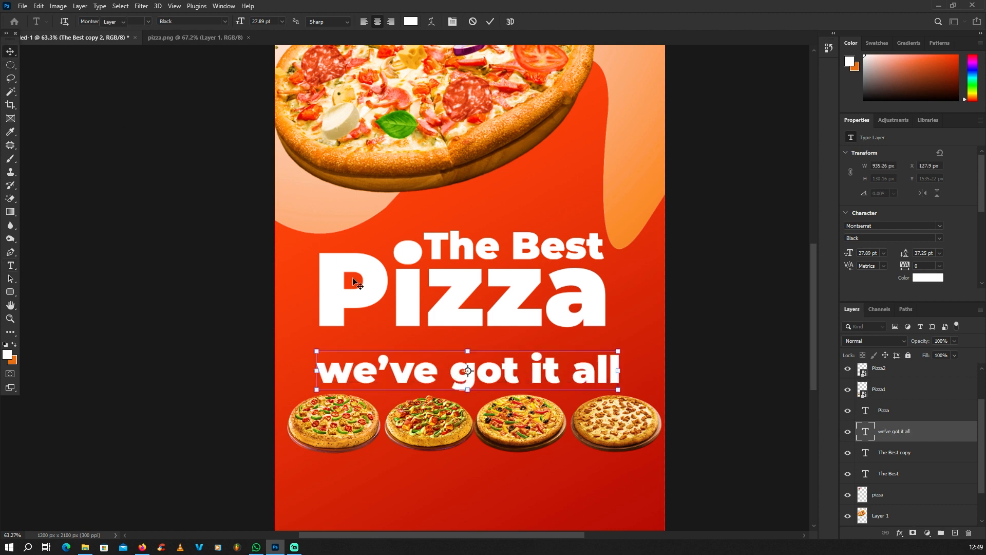
# Set the tagline's Montserrat font style to Regular
pyautogui.press('t')
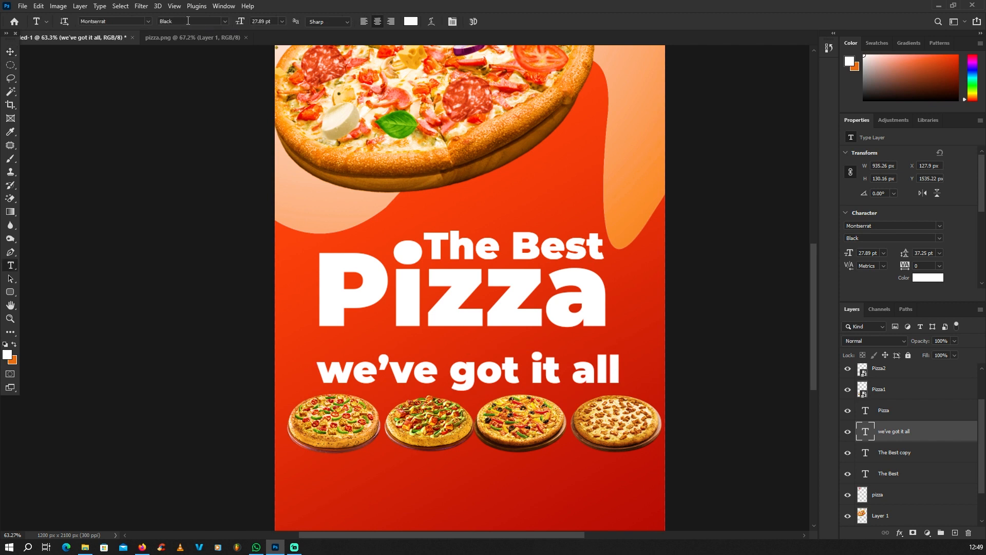
pyautogui.click(226, 21)
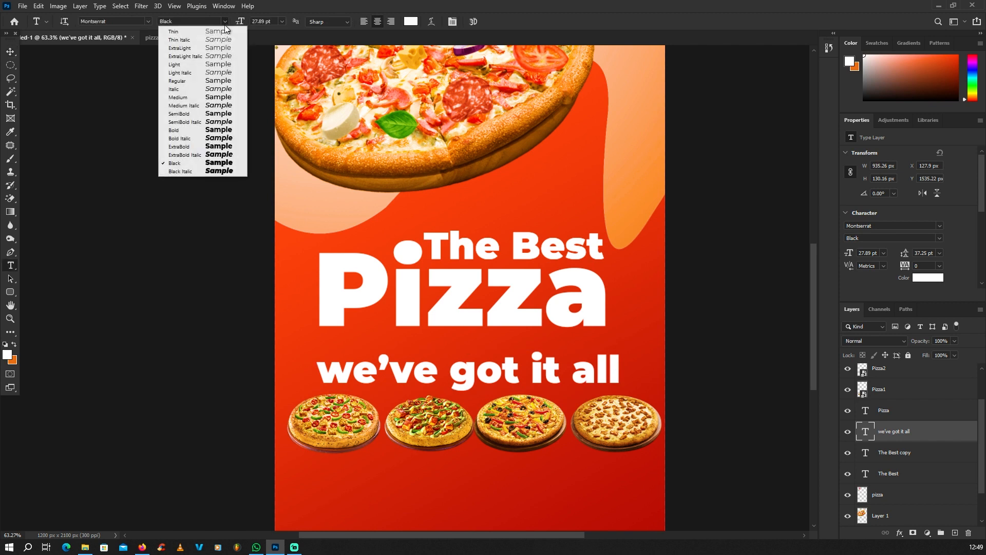
pyautogui.click(190, 82)
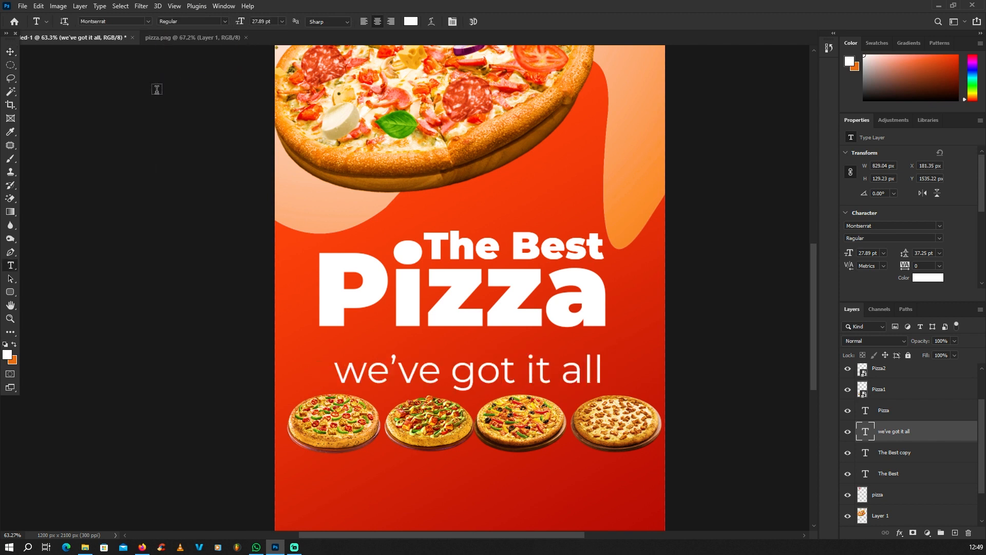
pyautogui.click(17, 56)
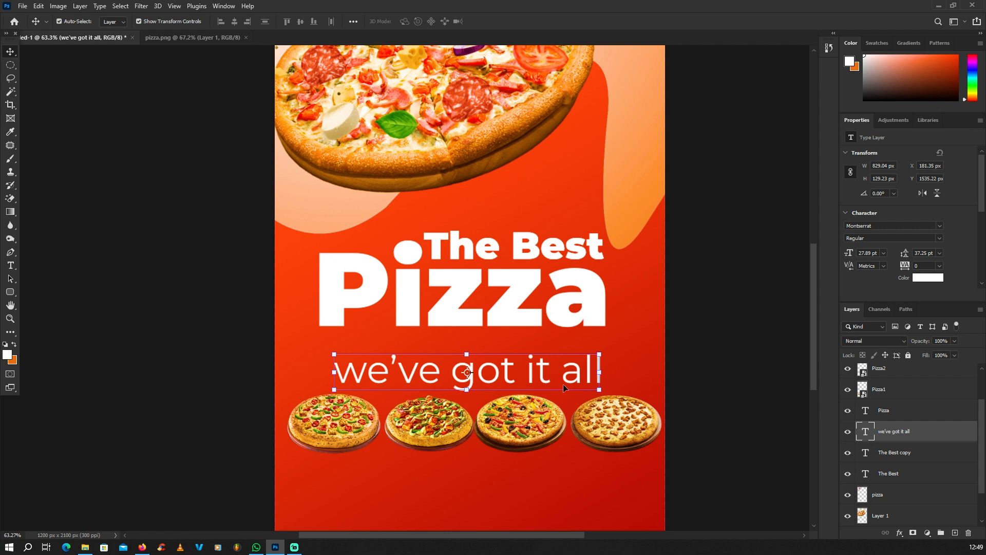
# Colour the tagline text orange, sampled from the pizza crust
pyautogui.doubleClick(490, 368)
pyautogui.scroll(-2, 449, 349)
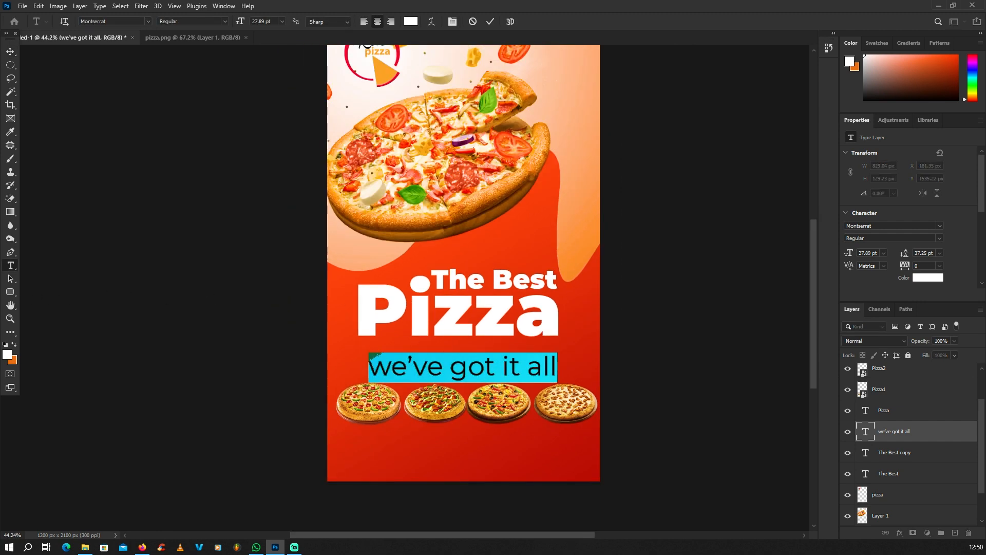
pyautogui.click(7, 355)
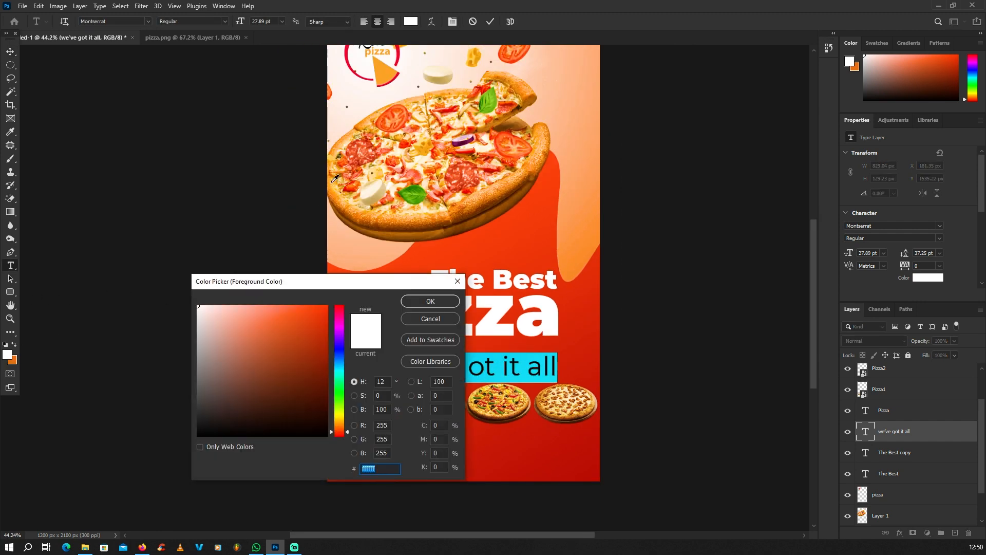
pyautogui.click(334, 178)
pyautogui.click(431, 302)
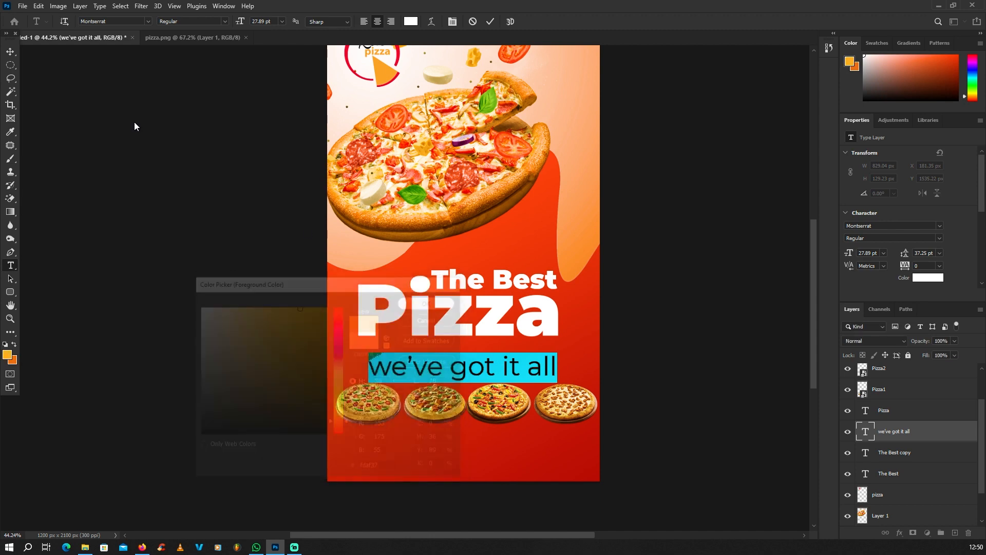
pyautogui.click(11, 51)
pyautogui.click(547, 244)
# Shrink the tagline to about 65% and centre it just above the pizza row
pyautogui.scroll(-2, 548, 244)
pyautogui.scroll(4, 514, 340)
pyautogui.click(529, 336)
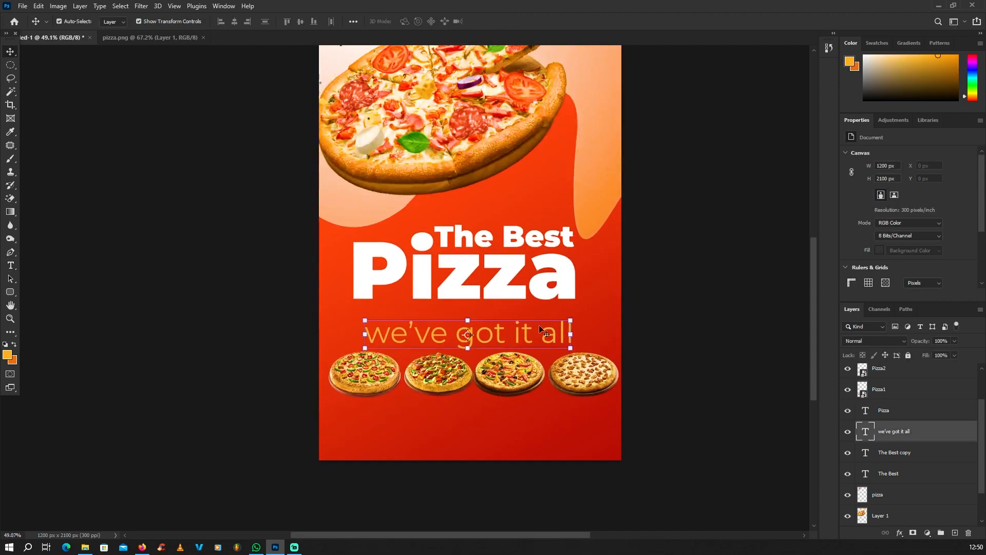
pyautogui.scroll(1, 574, 318)
pyautogui.moveTo(570, 318); pyautogui.dragTo(510, 334)
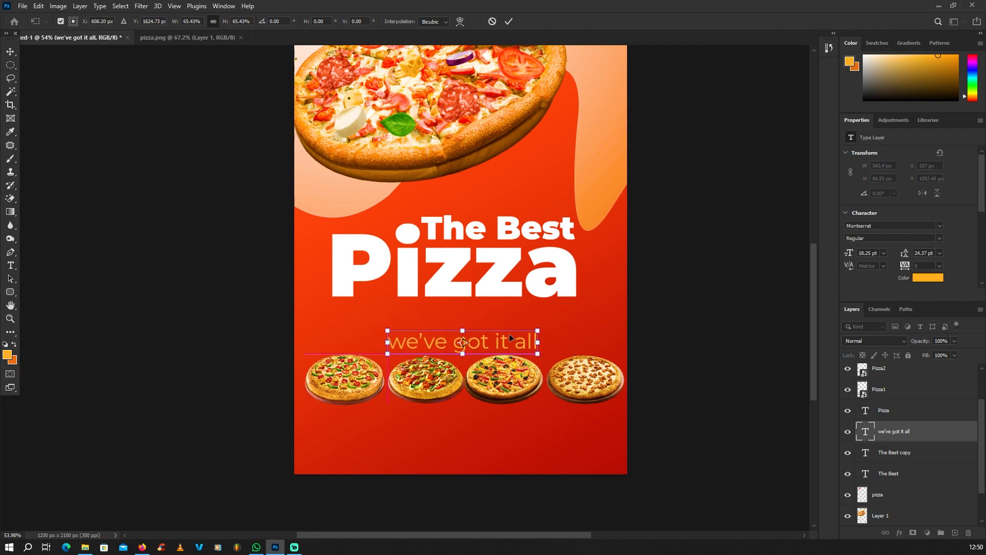
pyautogui.press('Return')
pyautogui.scroll(-4, 229, 329)
pyautogui.click(227, 325)
pyautogui.scroll(4, 479, 322)
pyautogui.scroll(-3, 460, 300)
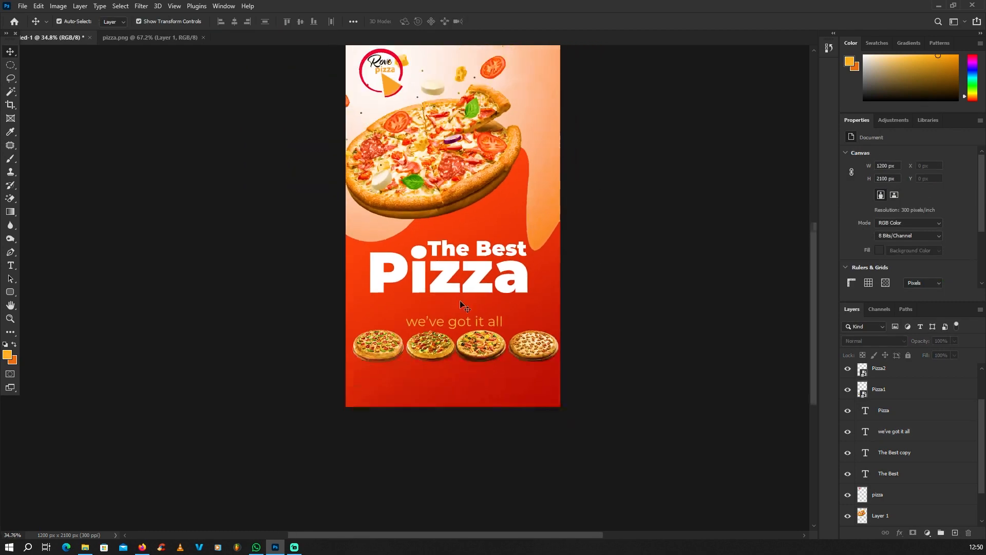
pyautogui.scroll(5, 474, 288)
pyautogui.scroll(-5, 477, 283)
pyautogui.scroll(-3, 477, 285)
pyautogui.scroll(4, 478, 286)
pyautogui.scroll(-3, 479, 288)
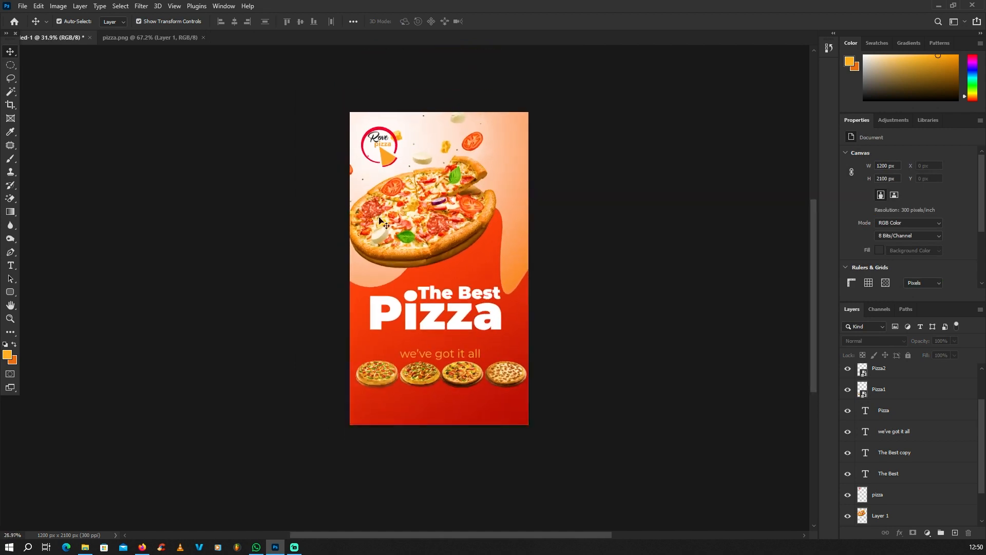
pyautogui.scroll(4, 485, 289)
pyautogui.scroll(2, 919, 398)
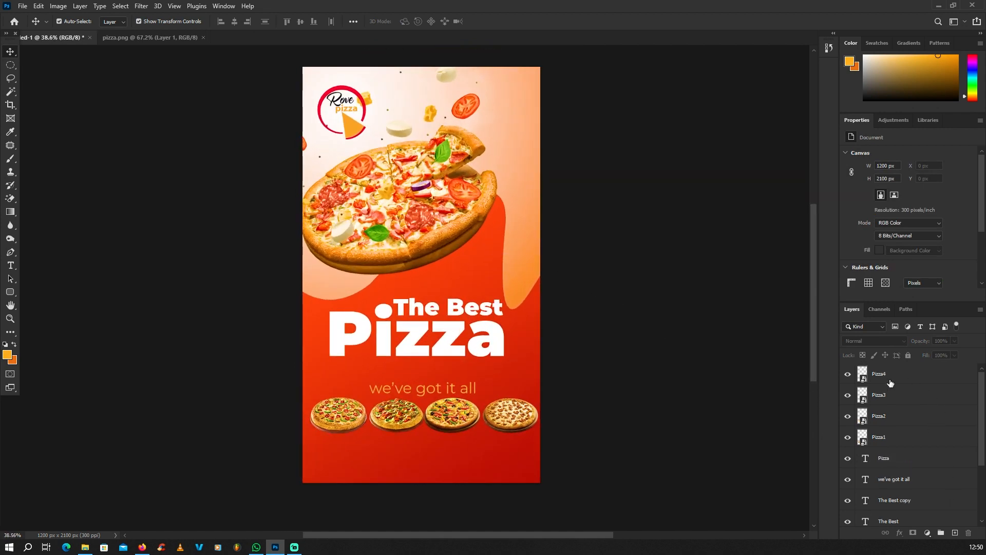
pyautogui.click(892, 380)
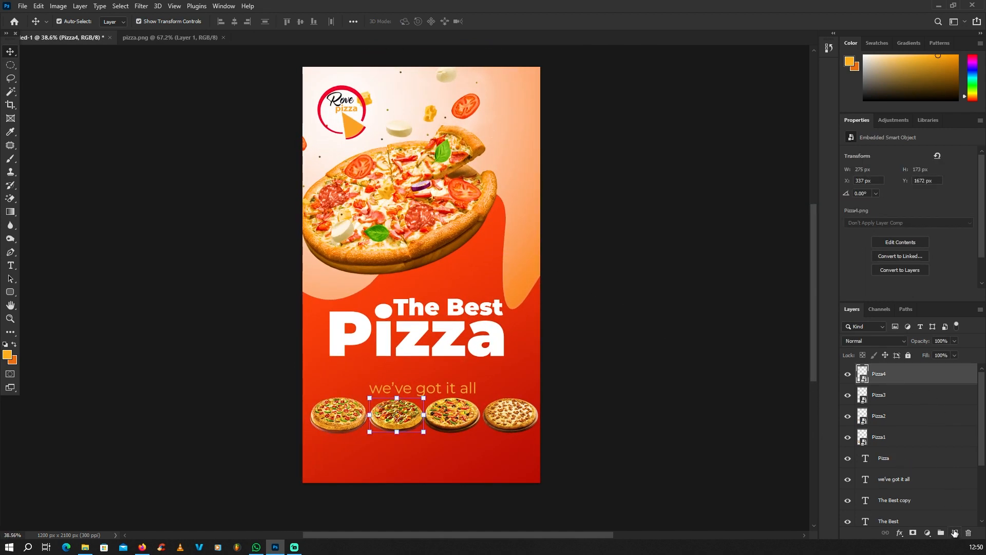
# On a new layer, draw a thin wedge-shaped pen path and make it an unfeathered selection
pyautogui.click(954, 533)
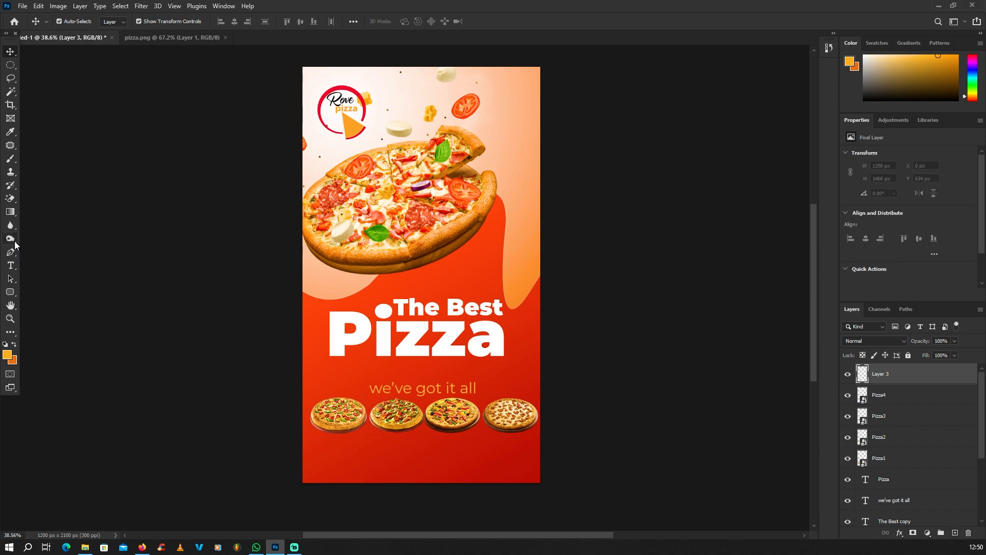
pyautogui.click(11, 252)
pyautogui.scroll(-3, 320, 253)
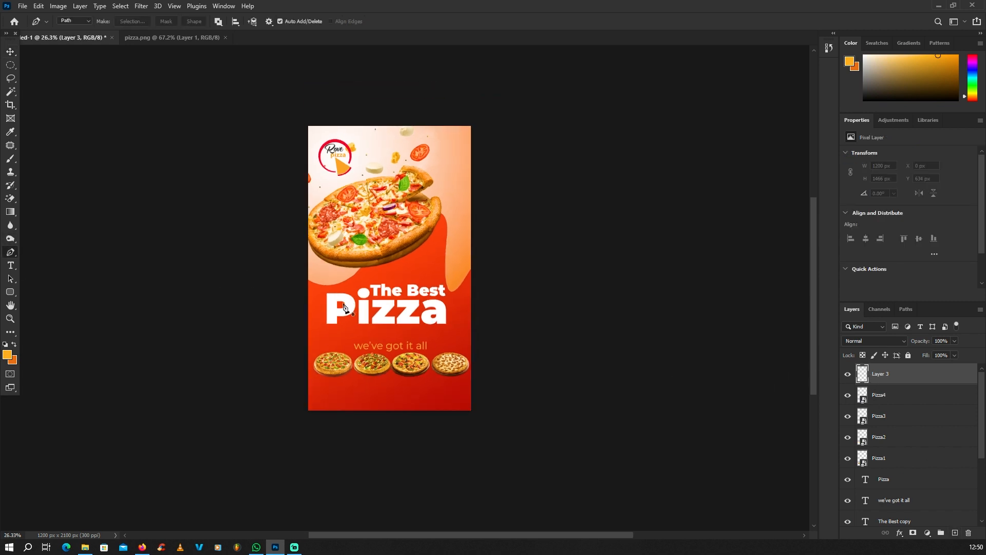
pyautogui.scroll(-1, 557, 387)
pyautogui.scroll(3, 365, 286)
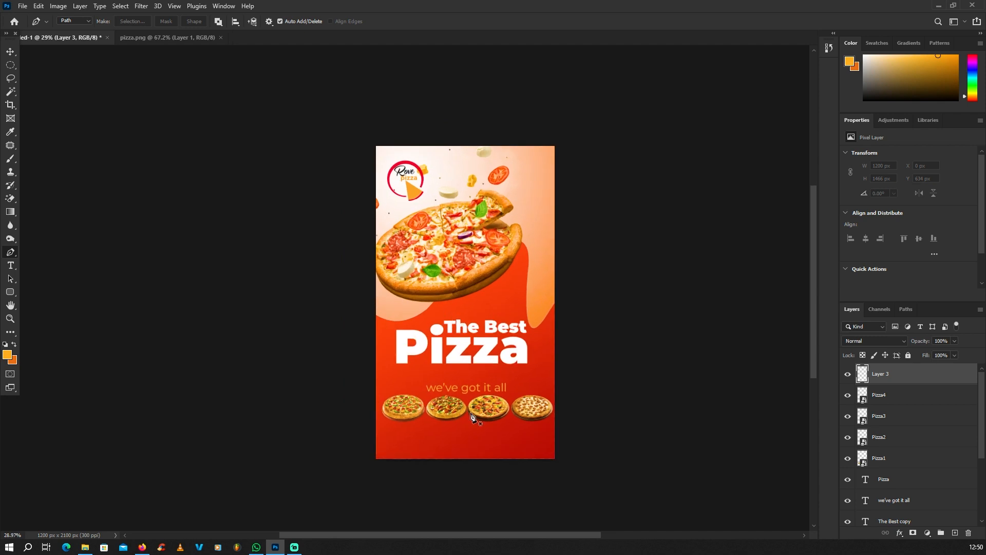
pyautogui.scroll(2, 477, 441)
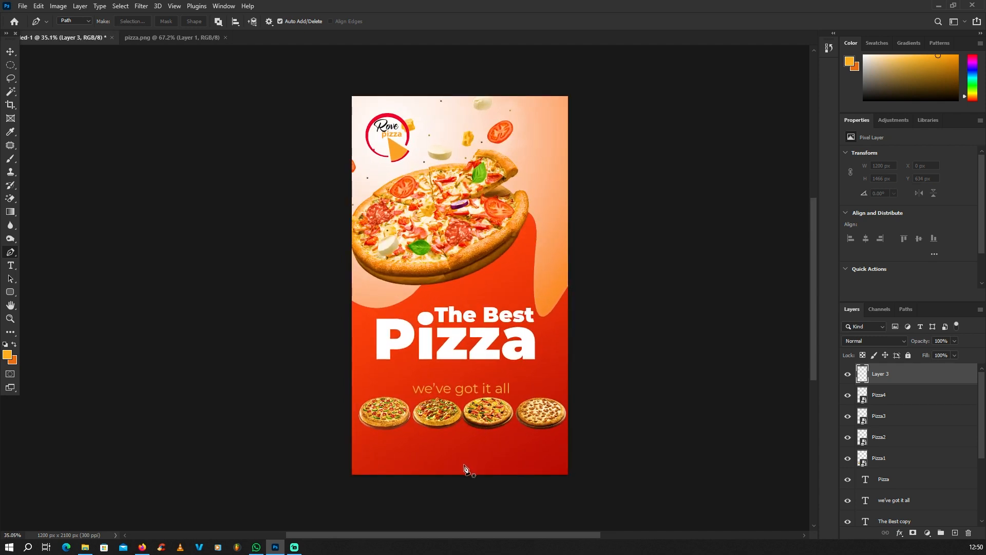
pyautogui.click(464, 464)
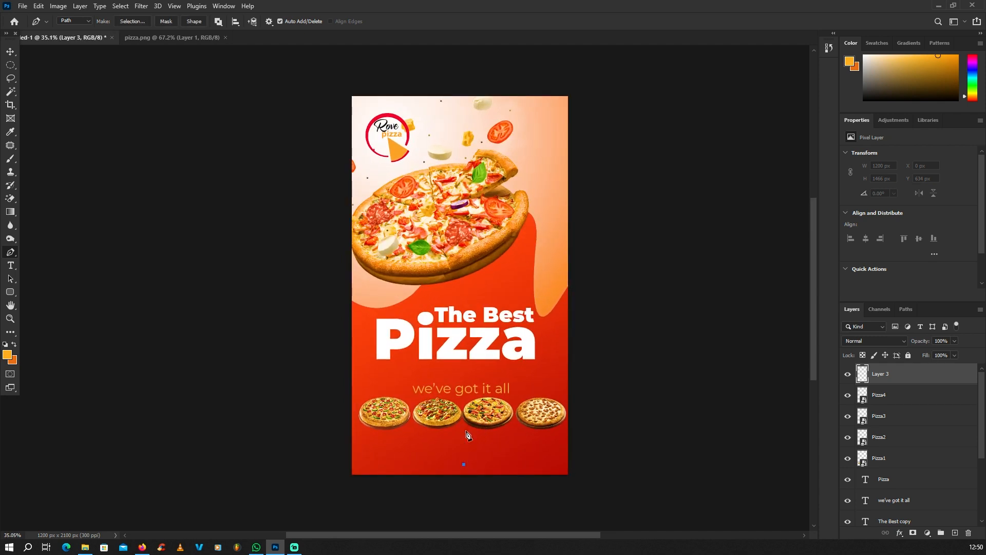
pyautogui.click(411, 109)
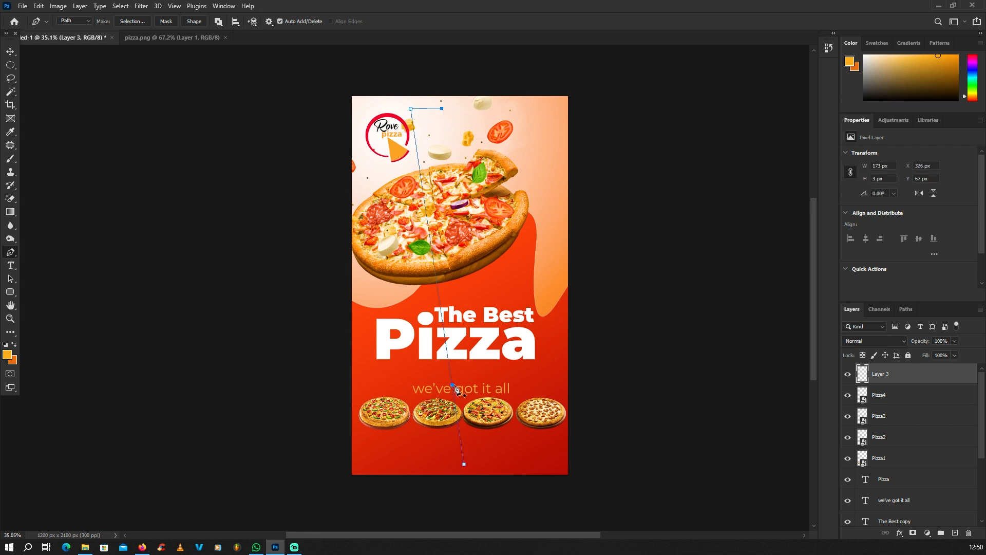
pyautogui.click(464, 465)
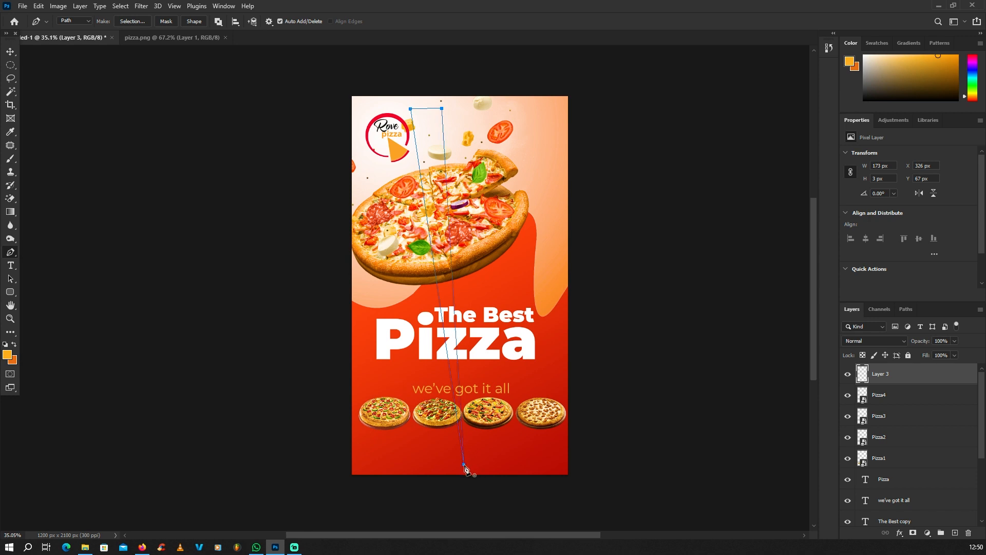
pyautogui.rightClick(484, 189)
pyautogui.click(506, 229)
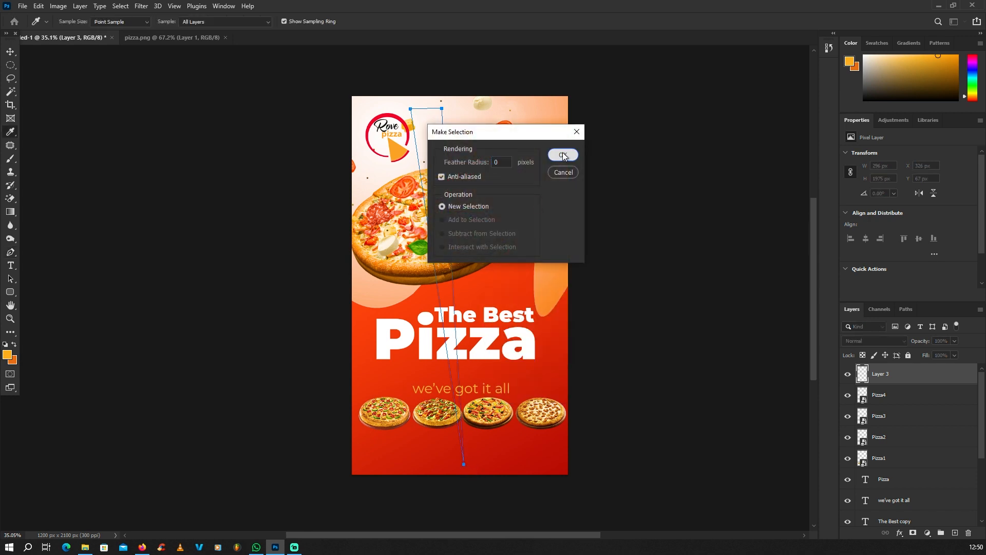
pyautogui.click(563, 154)
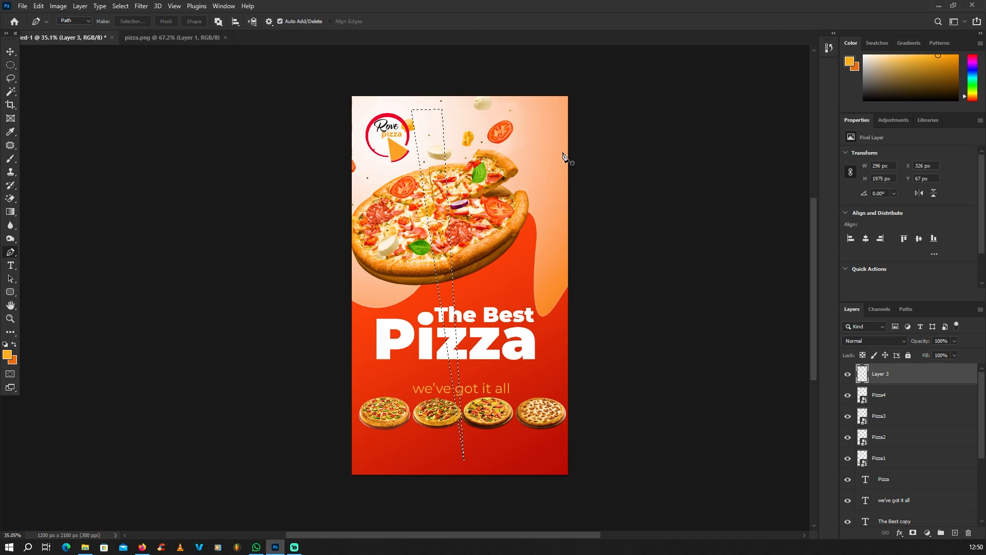
# Fill the wedge selection with white #ffffff, then deselect it
pyautogui.click(7, 354)
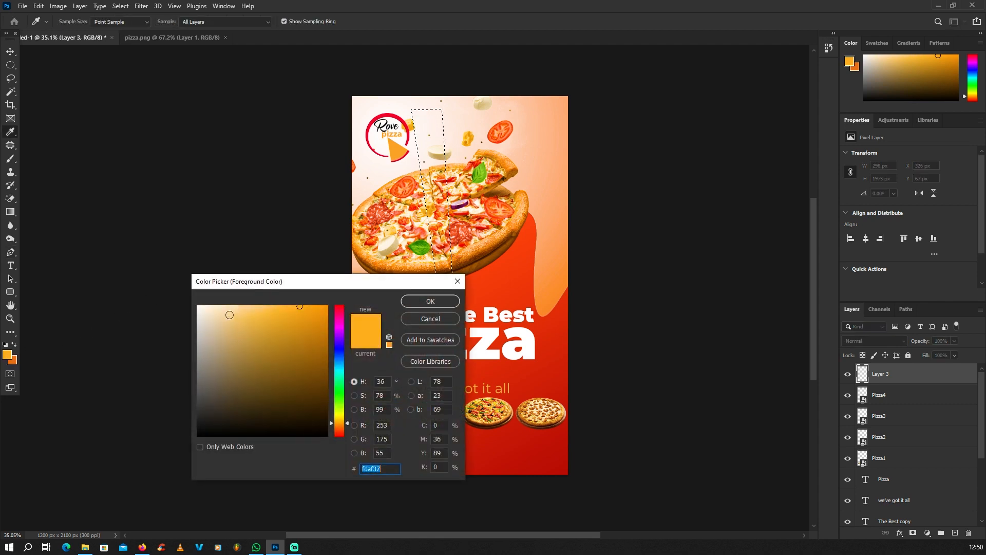
pyautogui.write('ffffff')
pyautogui.click(430, 301)
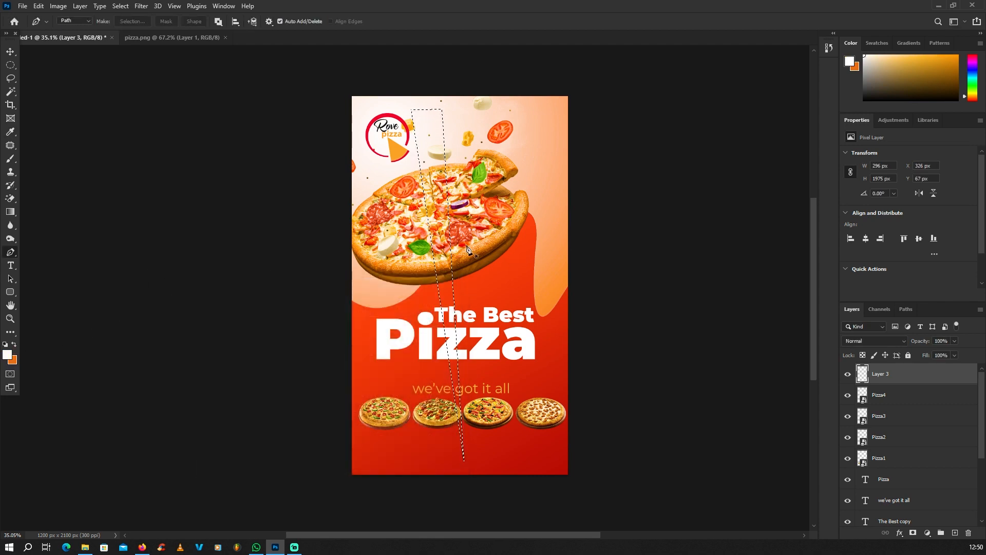
pyautogui.hotkey('alt', 'BackSpace')
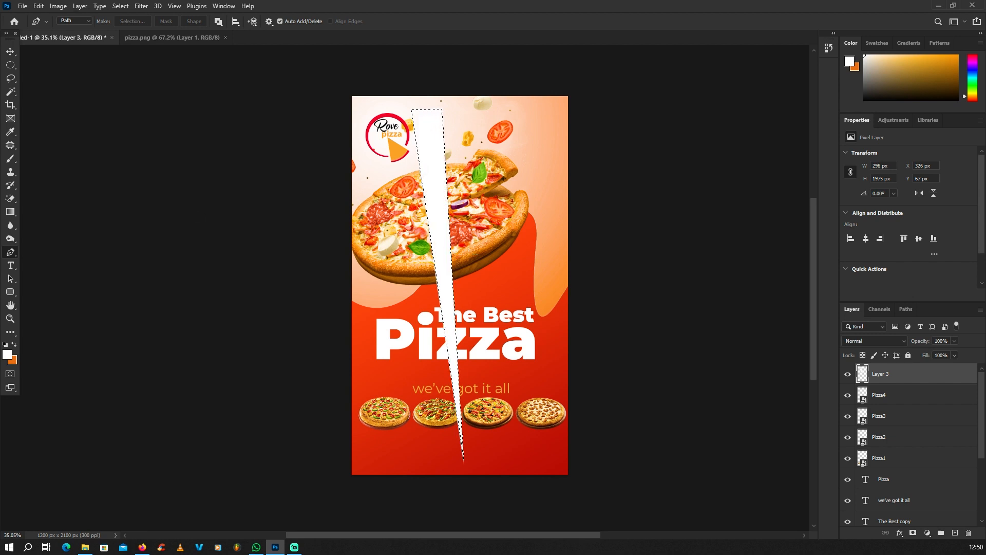
pyautogui.press('b')
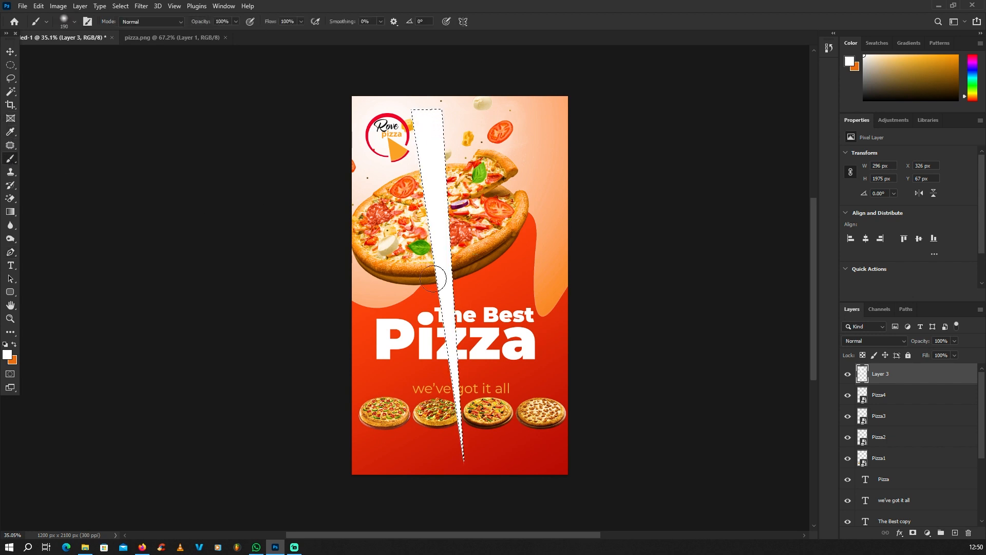
pyautogui.click(10, 66)
pyautogui.click(364, 176)
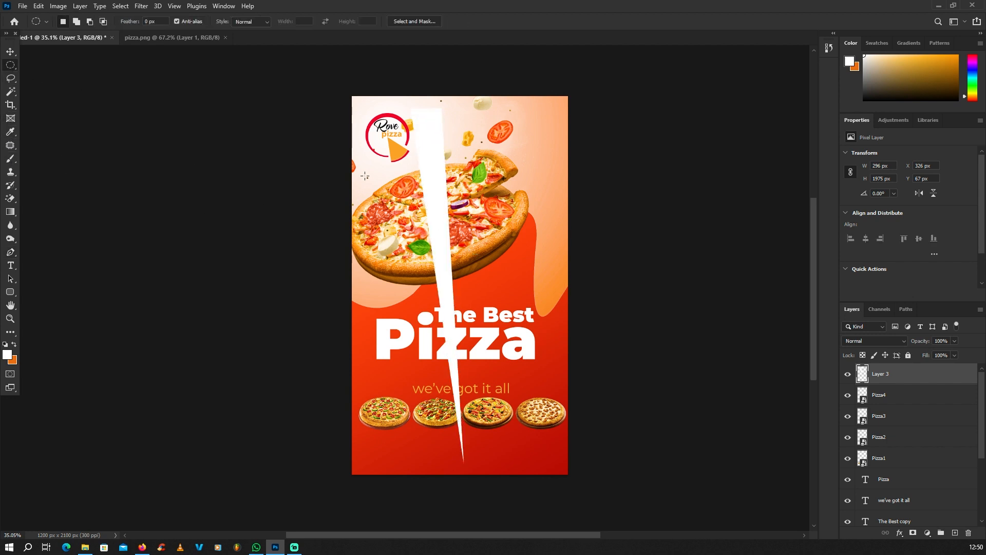
# Move the white ray and rotate it to a steep diagonal
pyautogui.click(11, 52)
pyautogui.click(88, 82)
pyautogui.moveTo(461, 212); pyautogui.dragTo(456, 180)
pyautogui.moveTo(498, 70); pyautogui.dragTo(512, 391)
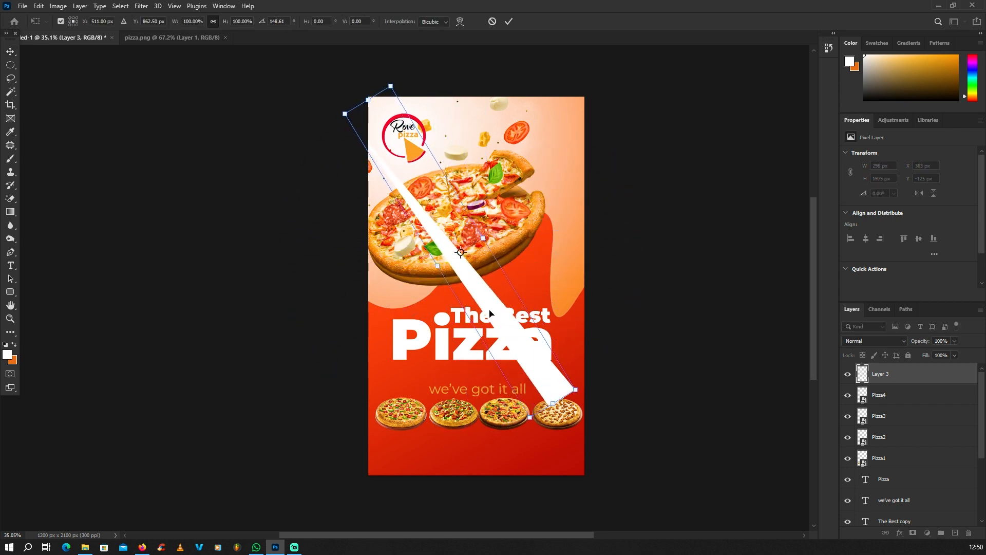
pyautogui.moveTo(506, 315); pyautogui.dragTo(549, 258)
pyautogui.press('Return')
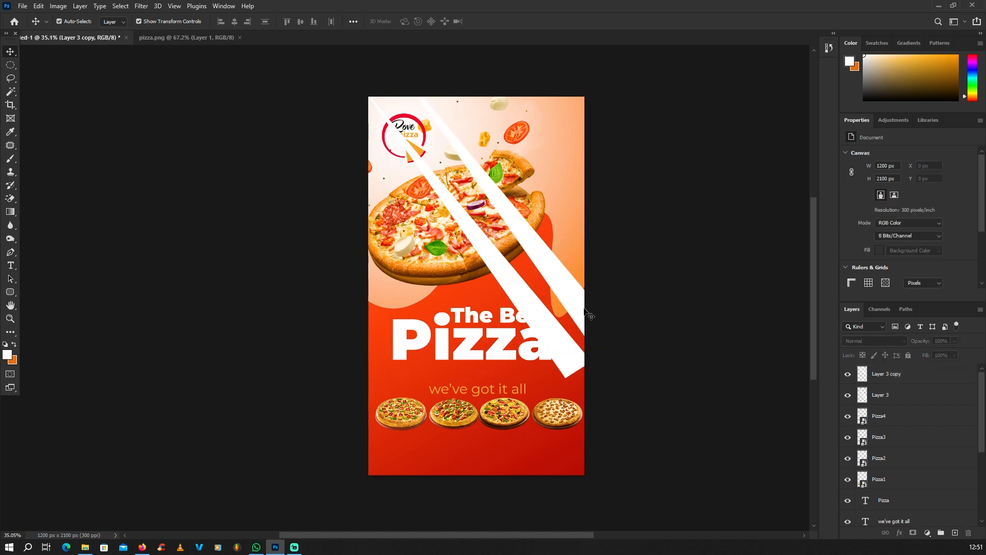
# Create the second to fourth rays, rotated about -14° and -12.7° and shifted up-right
pyautogui.moveTo(630, 354); pyautogui.dragTo(567, 257)
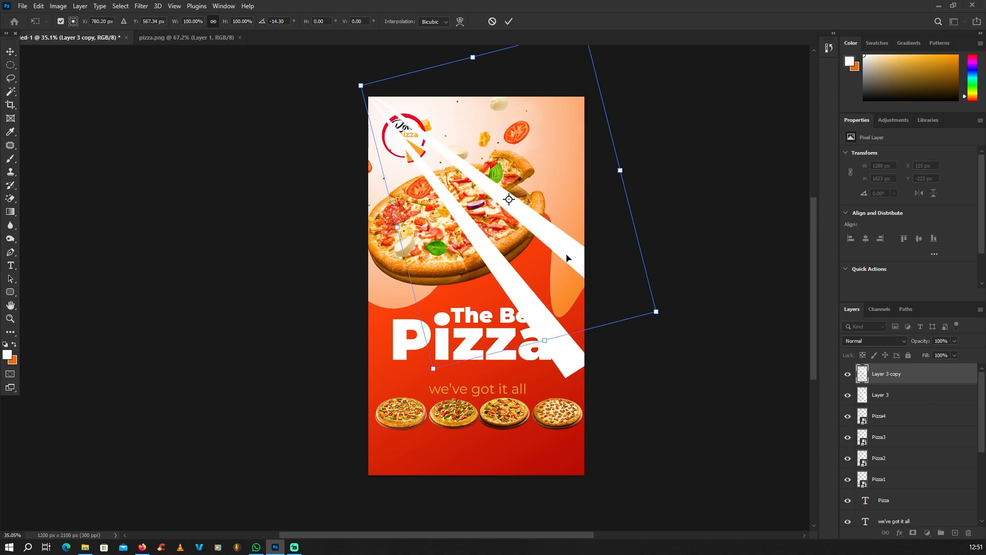
pyautogui.press('Return')
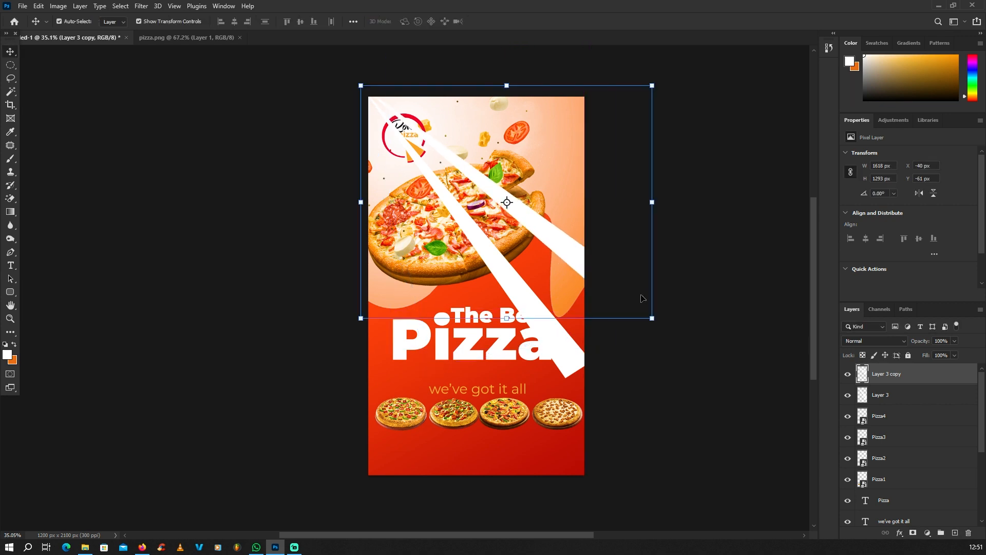
pyautogui.hotkey('ctrl', 'j')
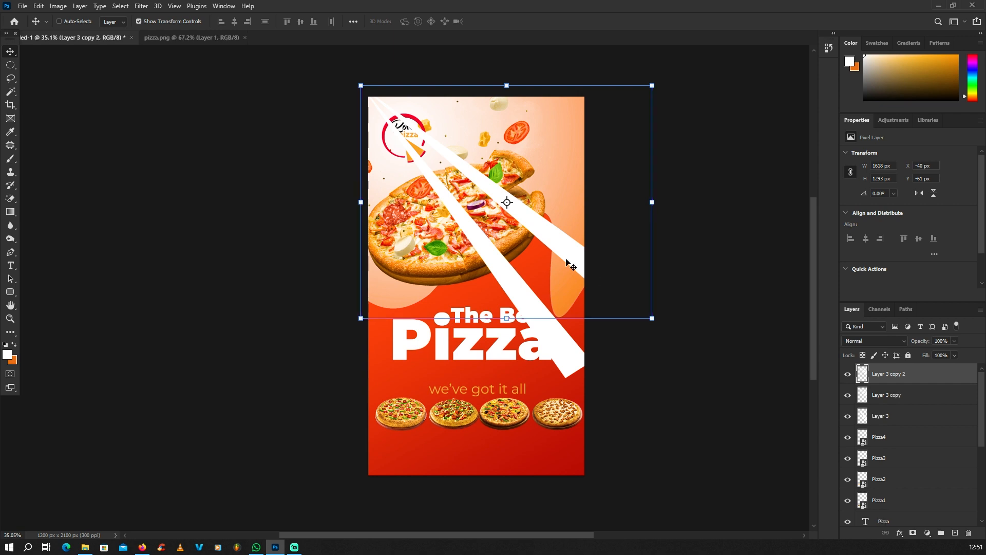
pyautogui.moveTo(566, 251); pyautogui.dragTo(580, 212)
pyautogui.moveTo(675, 285); pyautogui.dragTo(737, 203)
pyautogui.press('Return')
pyautogui.hotkey('ctrl', 'j')
pyautogui.moveTo(598, 165); pyautogui.dragTo(621, 132)
pyautogui.press('Return')
# Duplicate the original ray into fifth and sixth rays, tilted about 15° and 17°, moved left
pyautogui.click(529, 306)
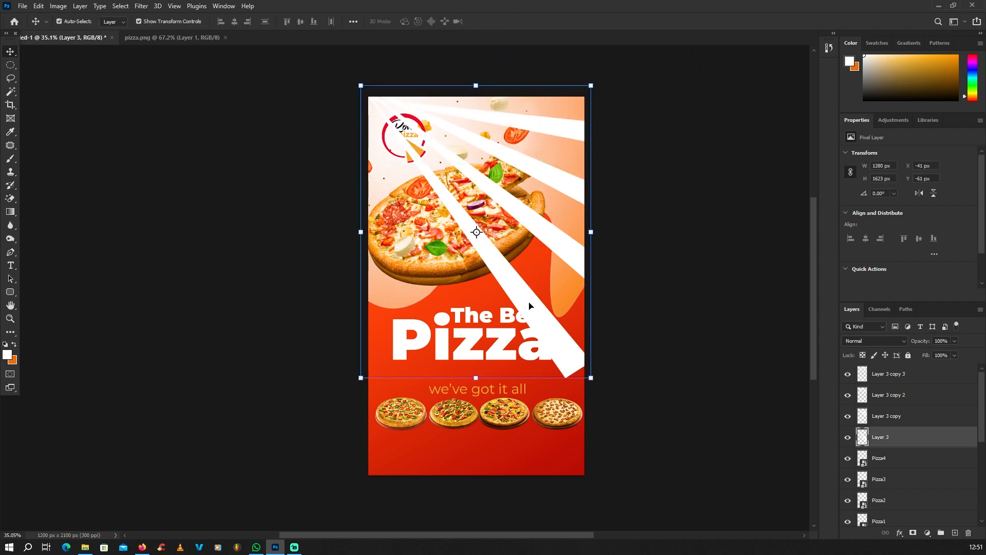
pyautogui.hotkey('ctrl', 'j')
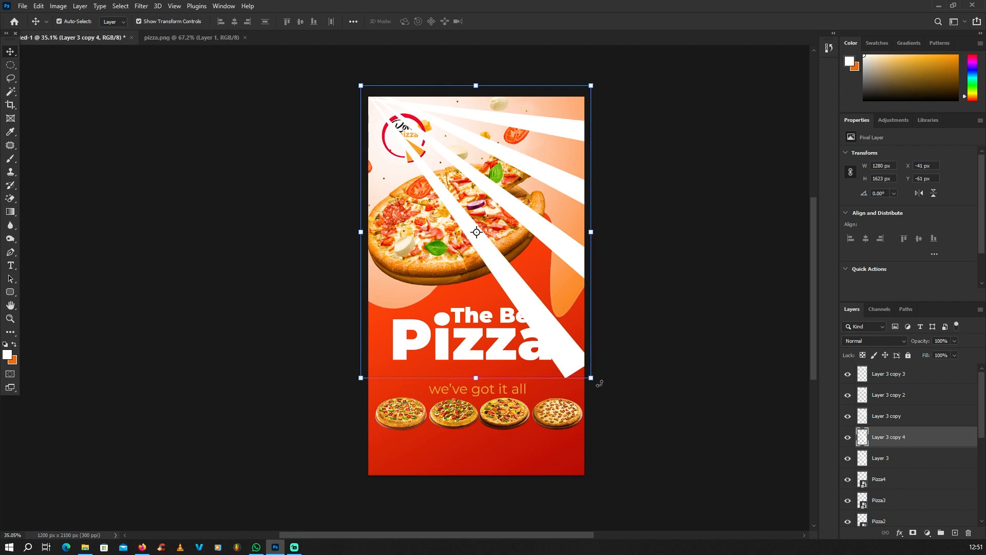
pyautogui.moveTo(599, 383); pyautogui.dragTo(523, 421)
pyautogui.moveTo(497, 313); pyautogui.dragTo(424, 297)
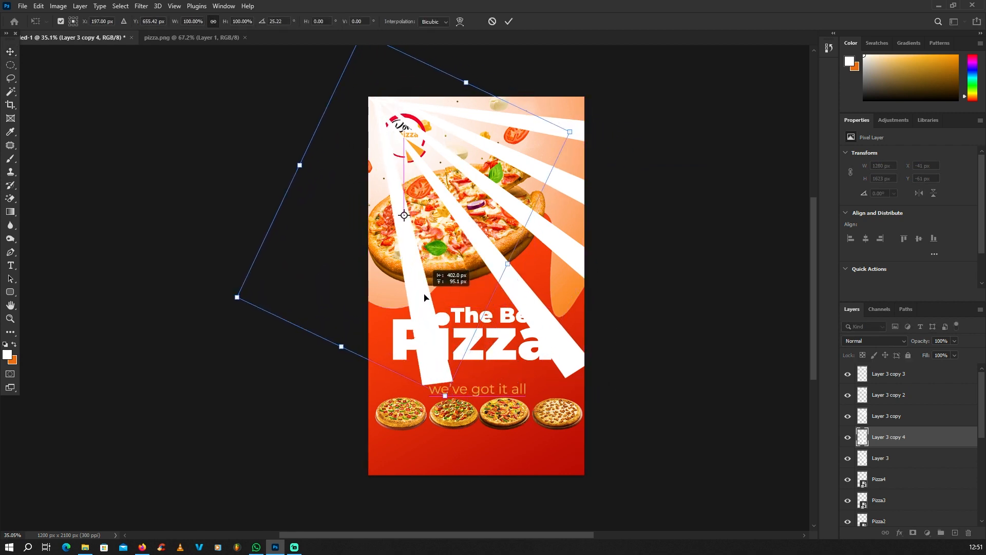
pyautogui.moveTo(471, 393); pyautogui.dragTo(497, 374)
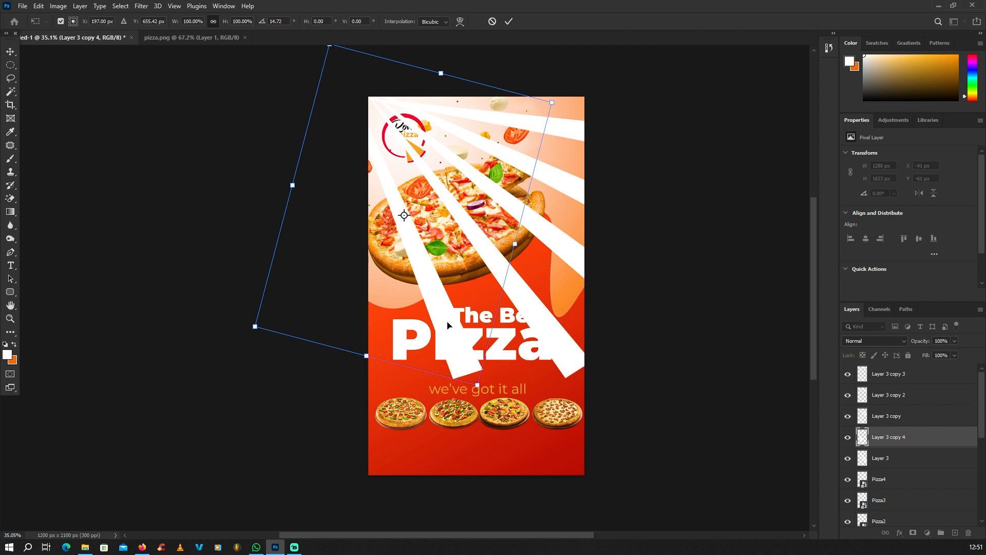
pyautogui.moveTo(445, 324); pyautogui.dragTo(450, 321)
pyautogui.press('Return')
pyautogui.hotkey('ctrl', 'j')
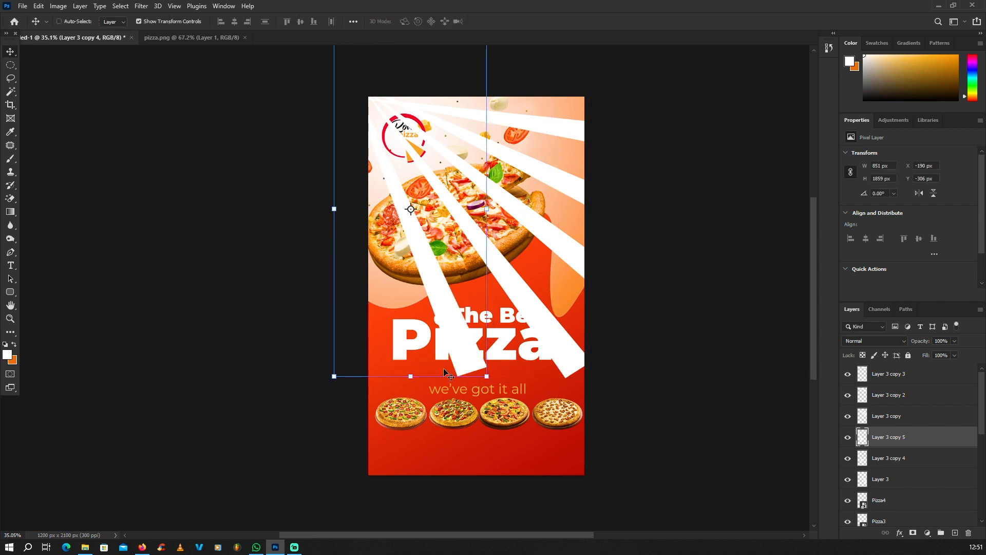
pyautogui.moveTo(497, 389); pyautogui.dragTo(419, 413)
pyautogui.moveTo(416, 322); pyautogui.dragTo(382, 329)
pyautogui.press('Return')
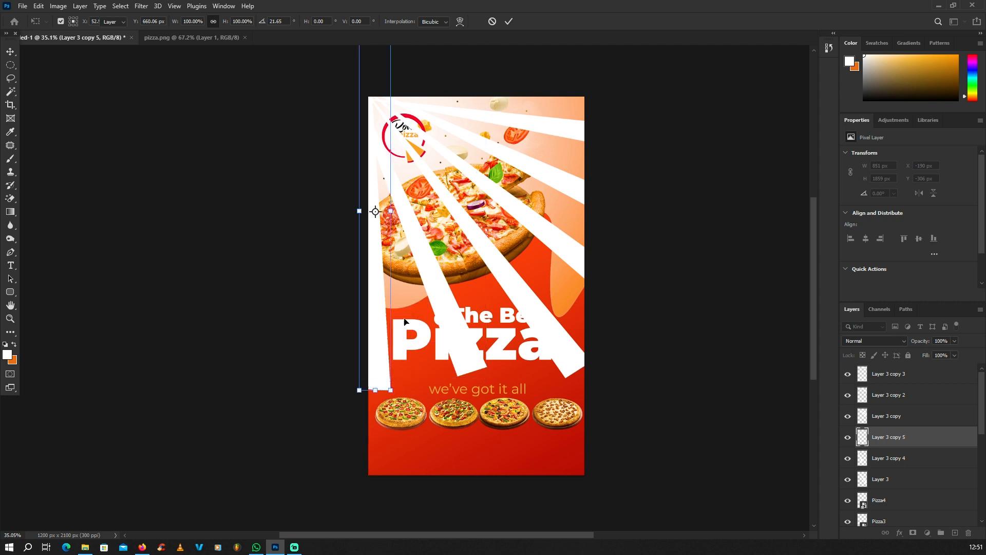
# Nudge the top ray upward and select all six ray layers together
pyautogui.moveTo(554, 127); pyautogui.dragTo(553, 120)
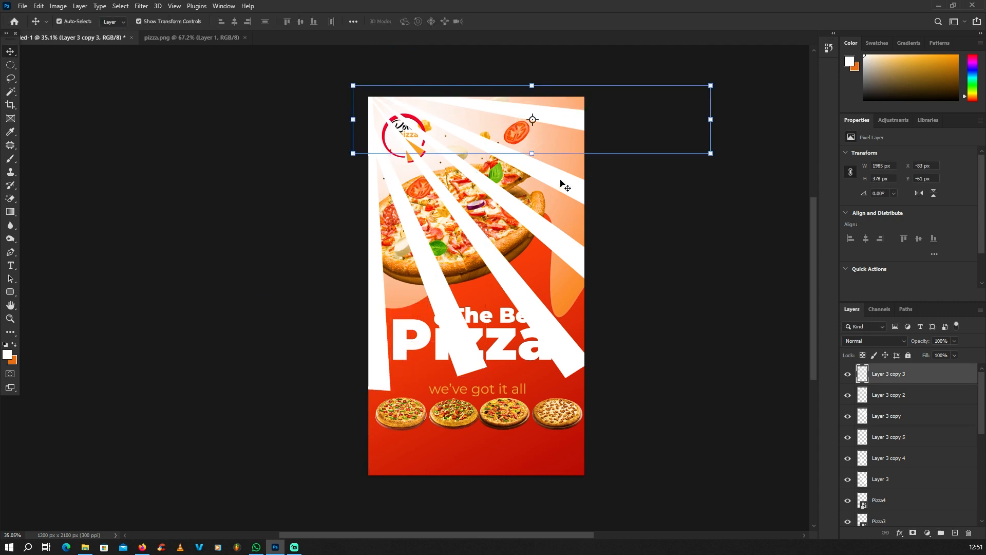
pyautogui.keyDown('shift'); pyautogui.click(548, 235); pyautogui.keyUp('shift')
pyautogui.keyDown('shift'); pyautogui.click(506, 263); pyautogui.keyUp('shift')
pyautogui.keyDown('shift'); pyautogui.click(472, 282); pyautogui.keyUp('shift')
pyautogui.keyDown('shift'); pyautogui.click(433, 286); pyautogui.keyUp('shift')
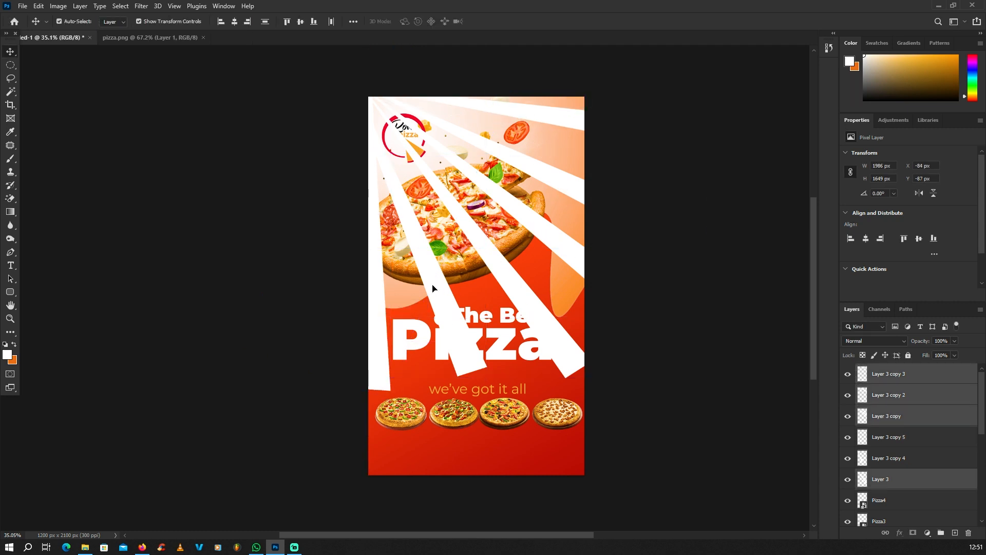
pyautogui.keyDown('shift'); pyautogui.click(375, 293); pyautogui.keyUp('shift')
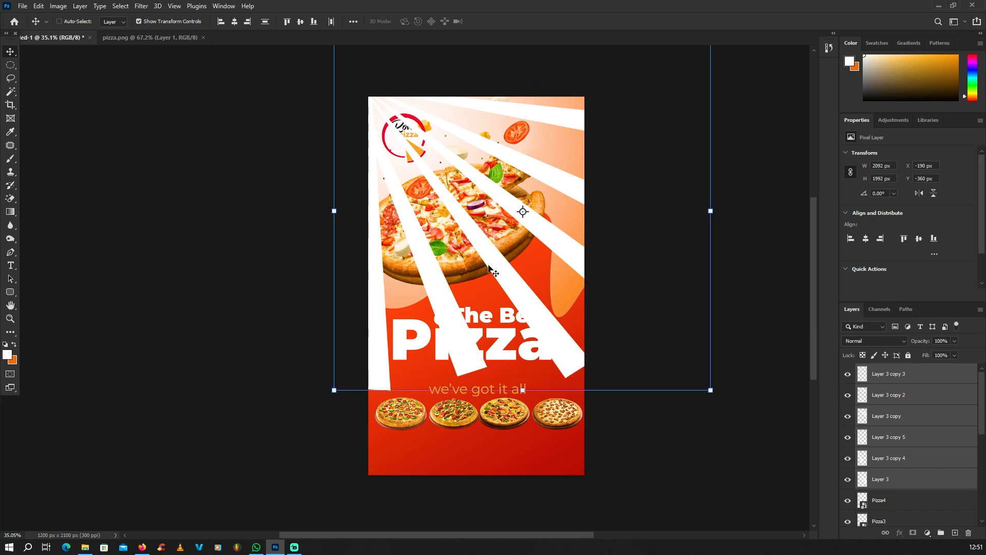
# Merge the six rays into one layer and place it just above Background
pyautogui.hotkey('ctrl', 'e')
pyautogui.click(848, 375)
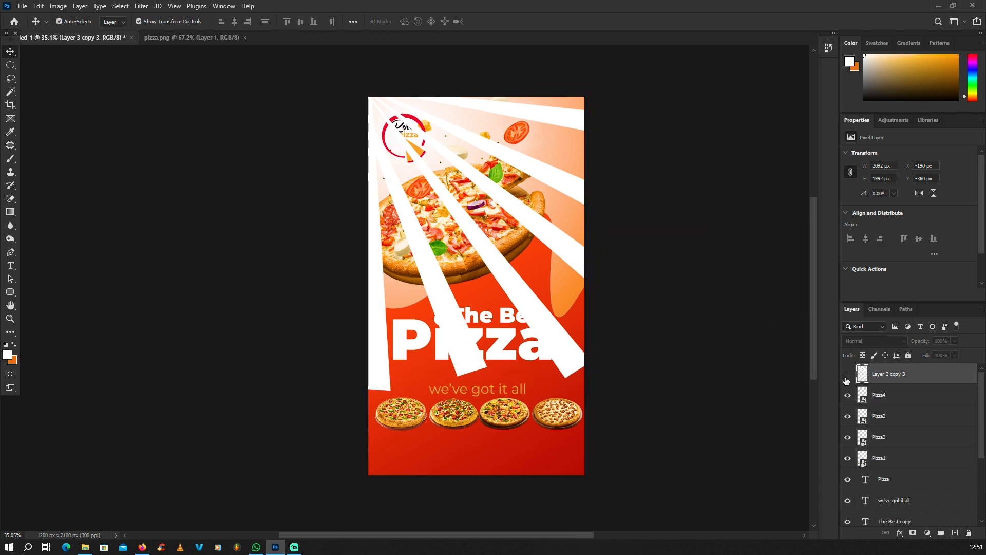
pyautogui.click(847, 375)
pyautogui.moveTo(890, 379); pyautogui.dragTo(907, 508)
pyautogui.scroll(-2, 904, 462)
pyautogui.moveTo(906, 390); pyautogui.dragTo(896, 504)
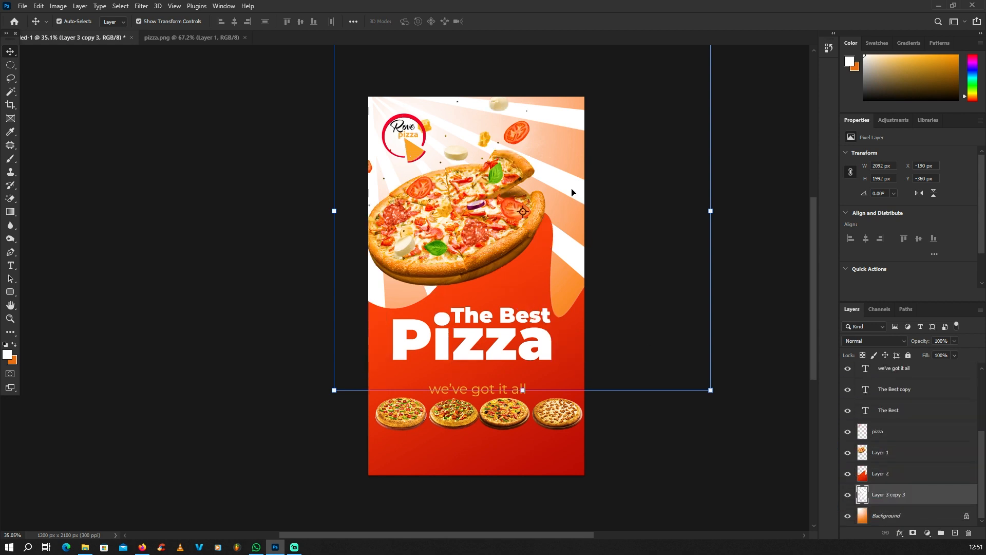
# Reposition the merged rays and rotate them about -5°
pyautogui.moveTo(572, 192)
pyautogui.mouseDown()
pyautogui.moveTo(591, 179)
pyautogui.moveTo(581, 197)
pyautogui.mouseUp()
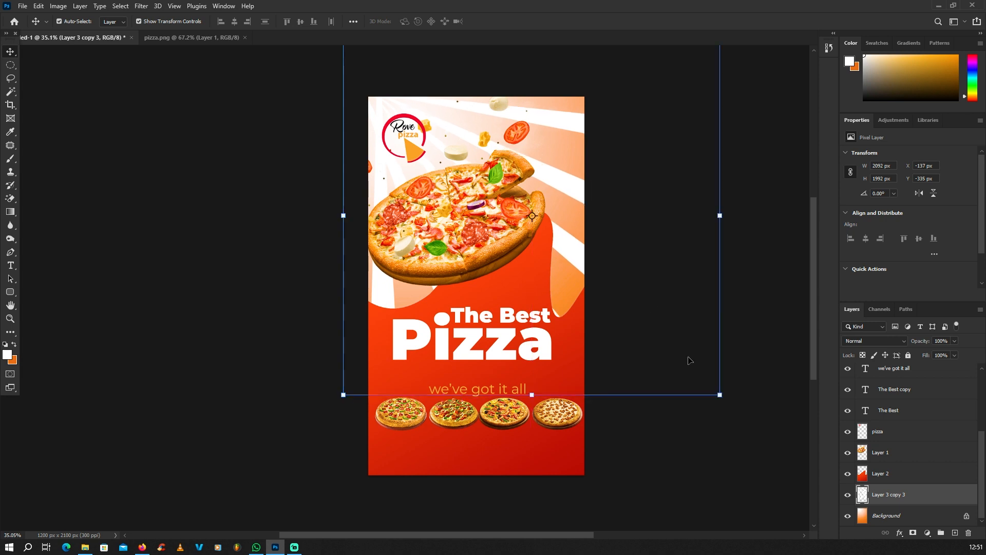
pyautogui.click(733, 401)
pyautogui.click(577, 258)
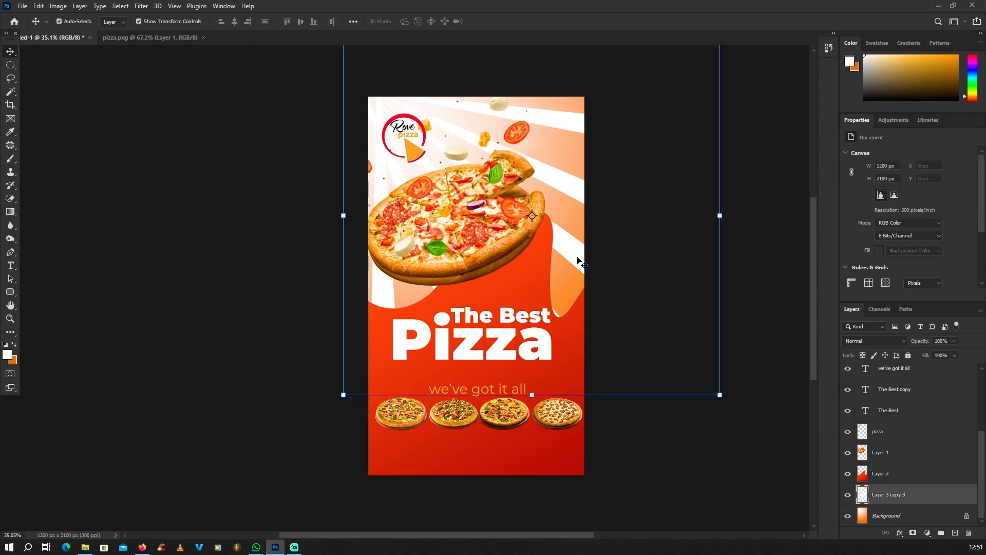
pyautogui.click(729, 401)
pyautogui.moveTo(736, 387); pyautogui.dragTo(740, 371)
pyautogui.moveTo(610, 246); pyautogui.dragTo(575, 175)
pyautogui.press('Return')
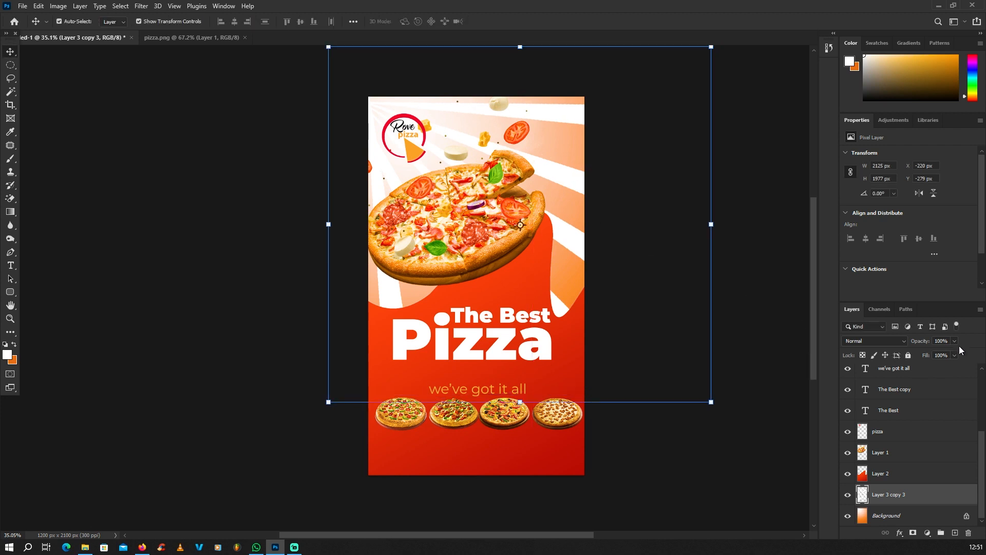
# Fade the rays layer to about 24% opacity
pyautogui.moveTo(936, 354); pyautogui.dragTo(927, 352)
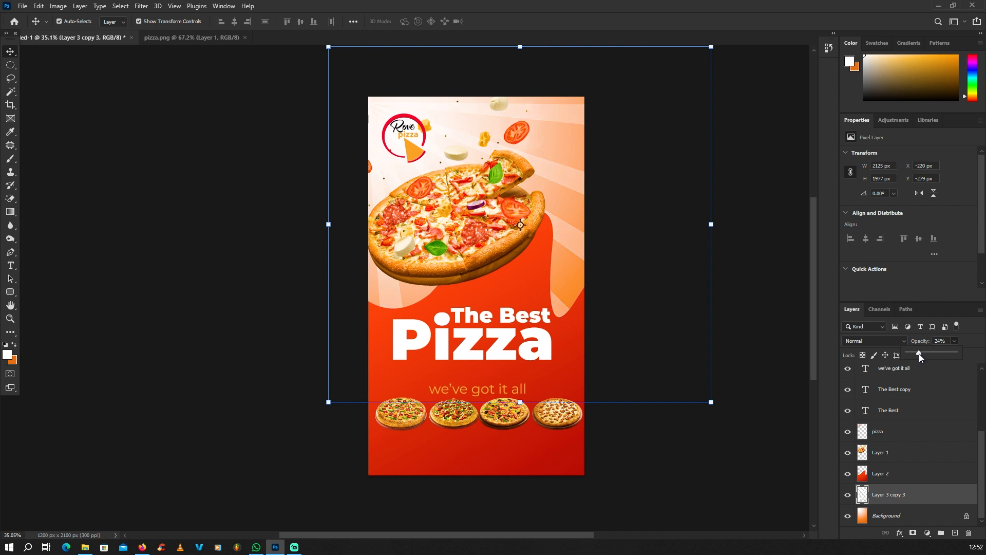
pyautogui.click(269, 250)
pyautogui.scroll(-3, 308, 252)
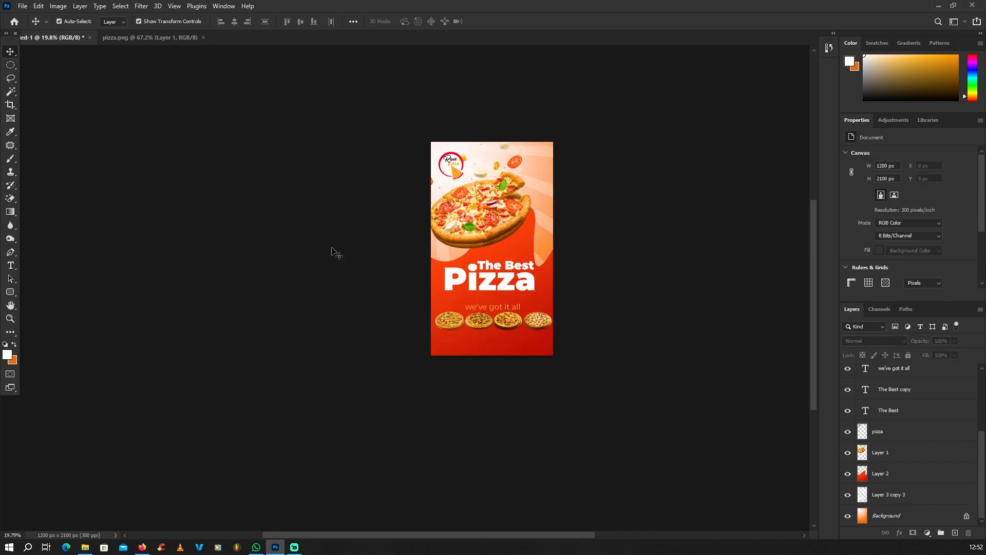
pyautogui.scroll(3, 334, 252)
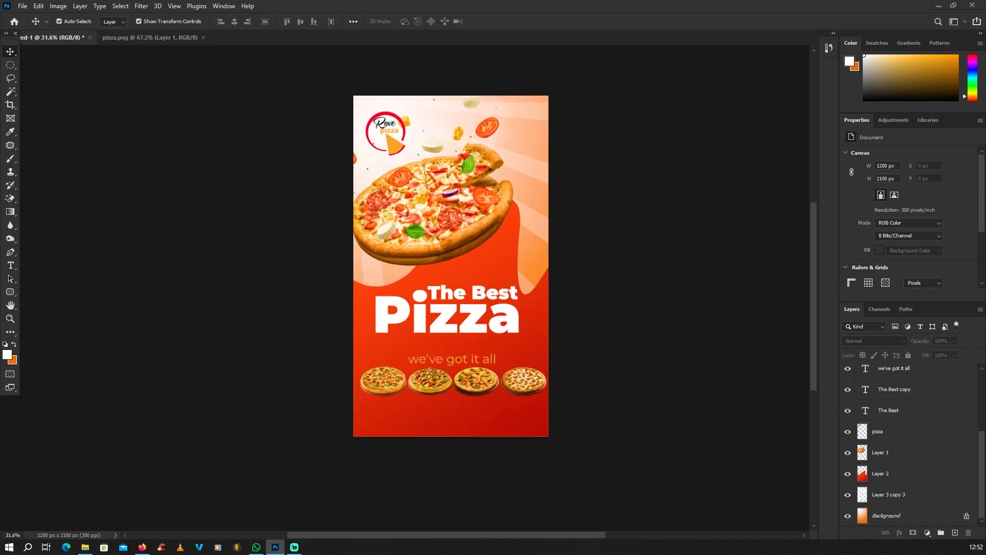
# Duplicate the 'we've got it all' tagline below the pizzas and paste the pizza-styles list into it
pyautogui.hotkey('alt', 'Tab')
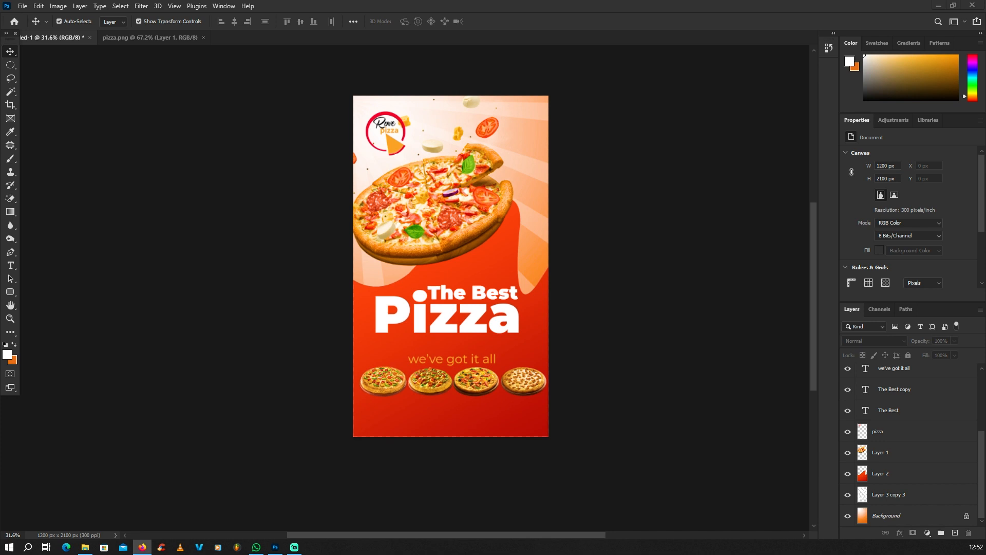
pyautogui.click(465, 298)
pyautogui.scroll(4, 464, 299)
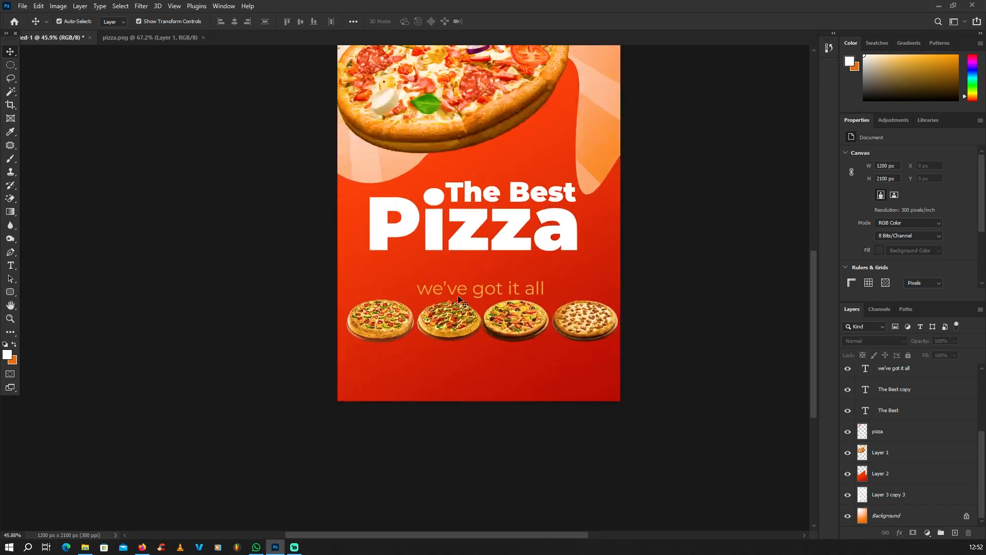
pyautogui.click(458, 295)
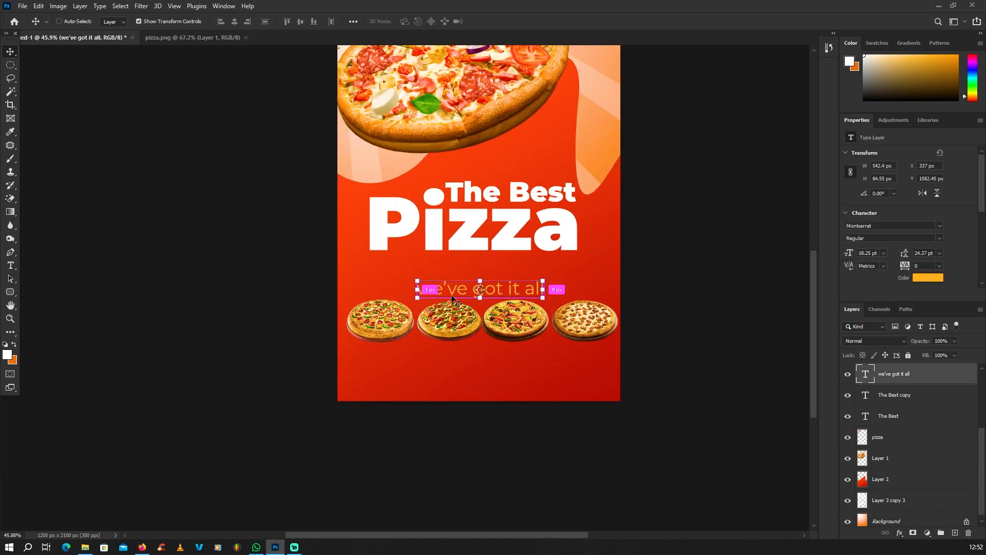
pyautogui.hotkey('ctrl', 'j')
pyautogui.moveTo(452, 293); pyautogui.dragTo(442, 365)
pyautogui.doubleClick(443, 366)
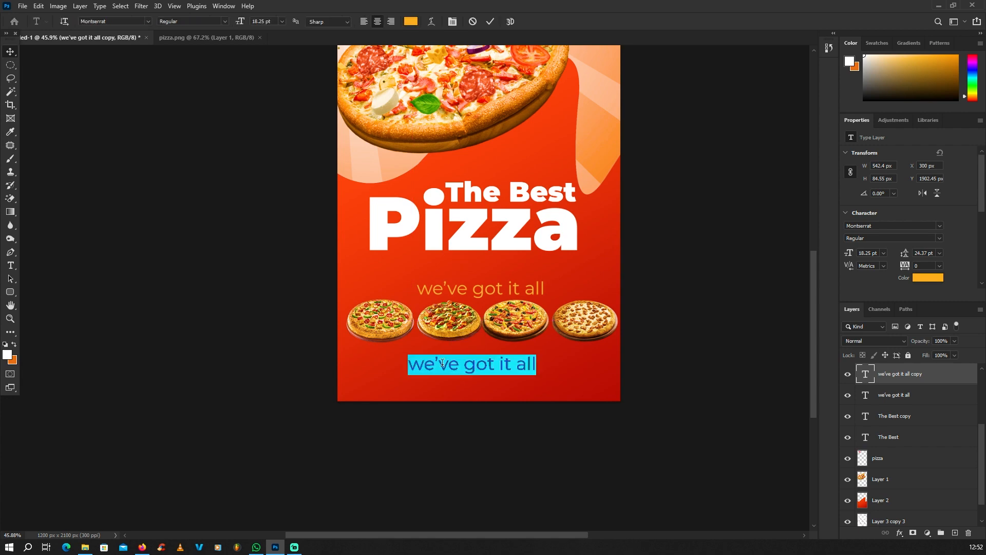
pyautogui.hotkey('ctrl', 'v')
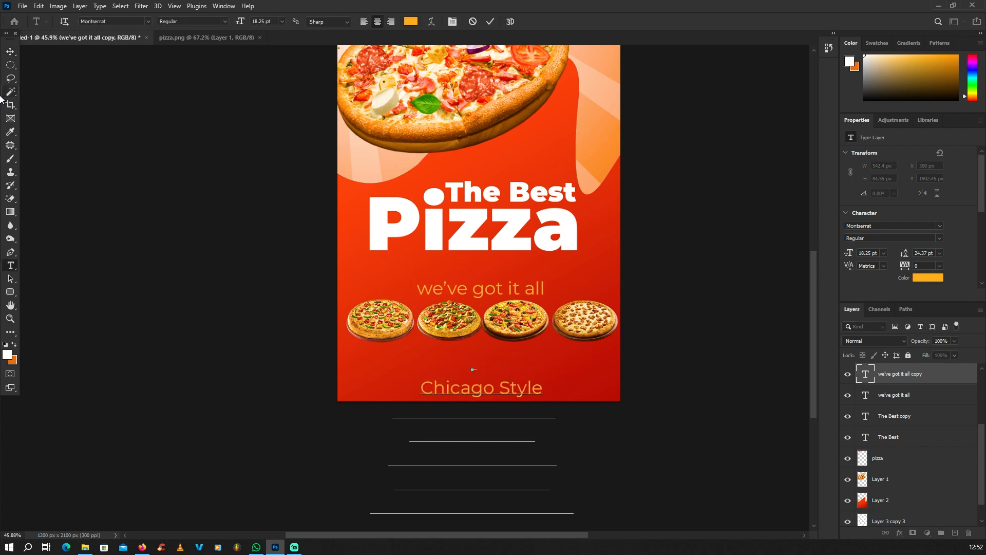
pyautogui.click(11, 51)
# Scale the pizza-styles list down to about half size
pyautogui.scroll(-4, 398, 169)
pyautogui.scroll(1, 478, 341)
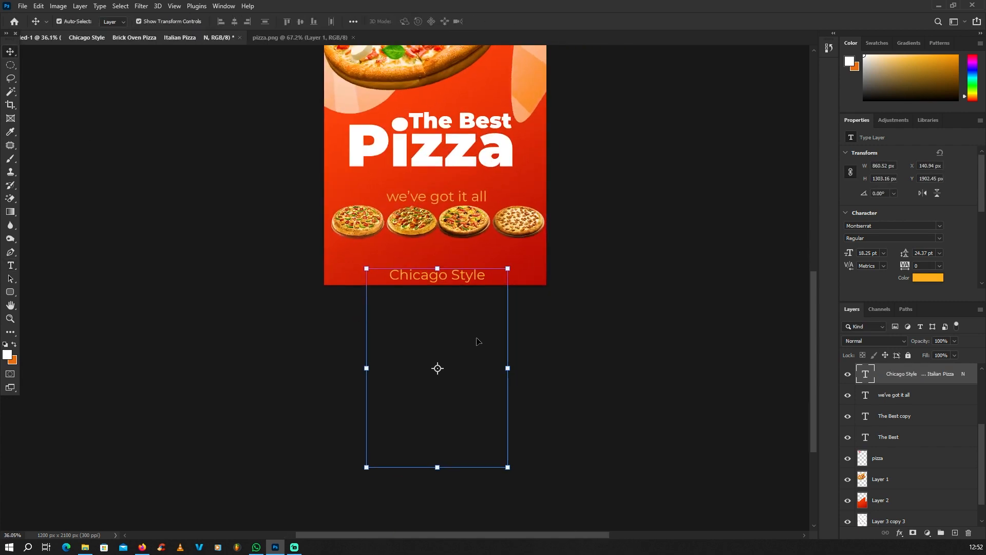
pyautogui.moveTo(506, 464); pyautogui.dragTo(438, 223)
pyautogui.scroll(1, 444, 253)
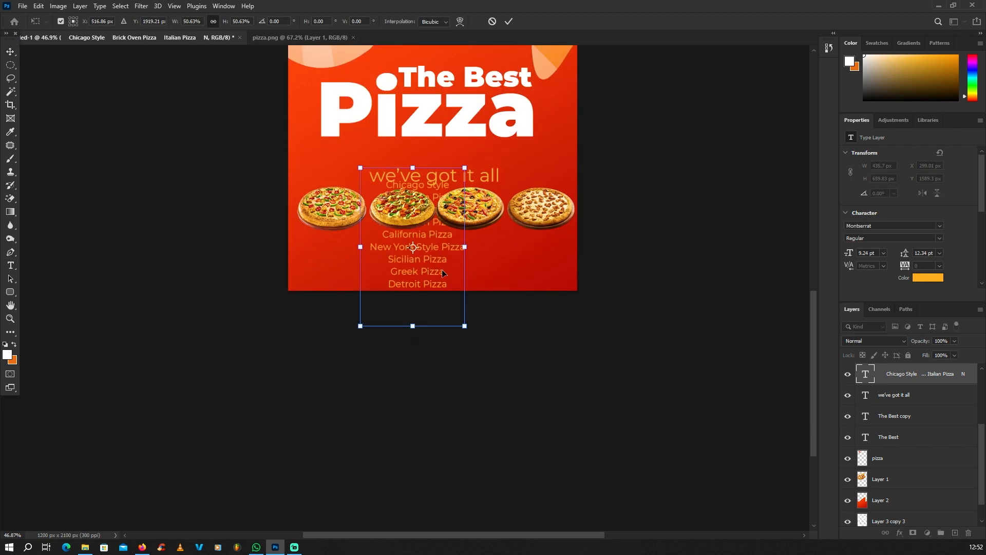
pyautogui.scroll(1, 442, 269)
pyautogui.press('Return')
pyautogui.moveTo(473, 239); pyautogui.dragTo(414, 239)
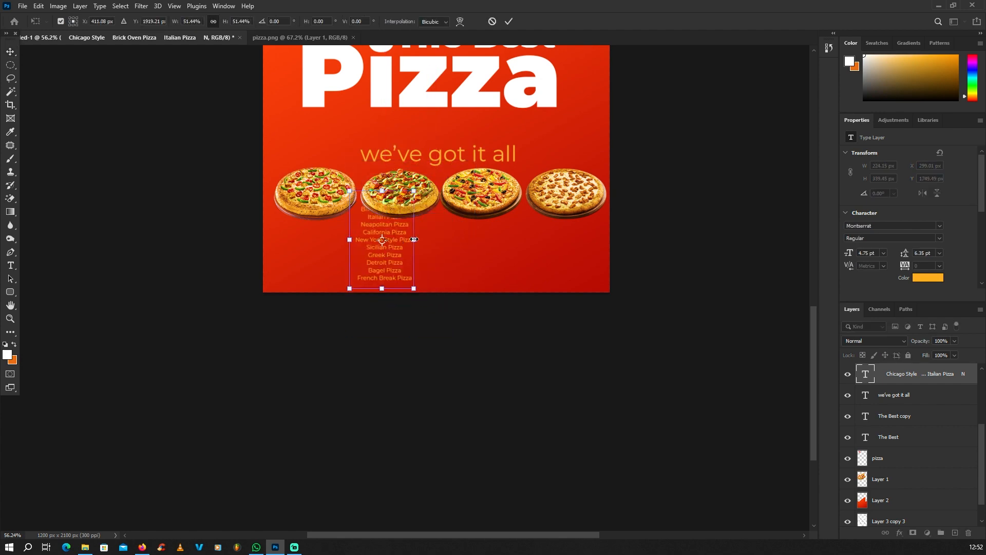
pyautogui.press('Return')
# Move the list left beneath the pizzas and left-align its lines
pyautogui.scroll(-3, 496, 383)
pyautogui.scroll(5, 450, 346)
pyautogui.moveTo(450, 346); pyautogui.dragTo(328, 386)
pyautogui.scroll(2, 335, 350)
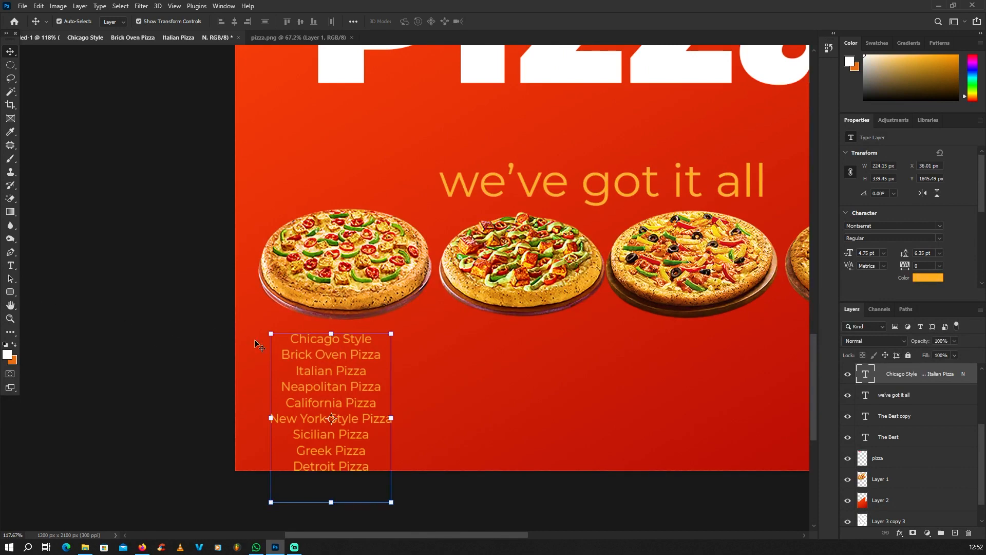
pyautogui.press('t')
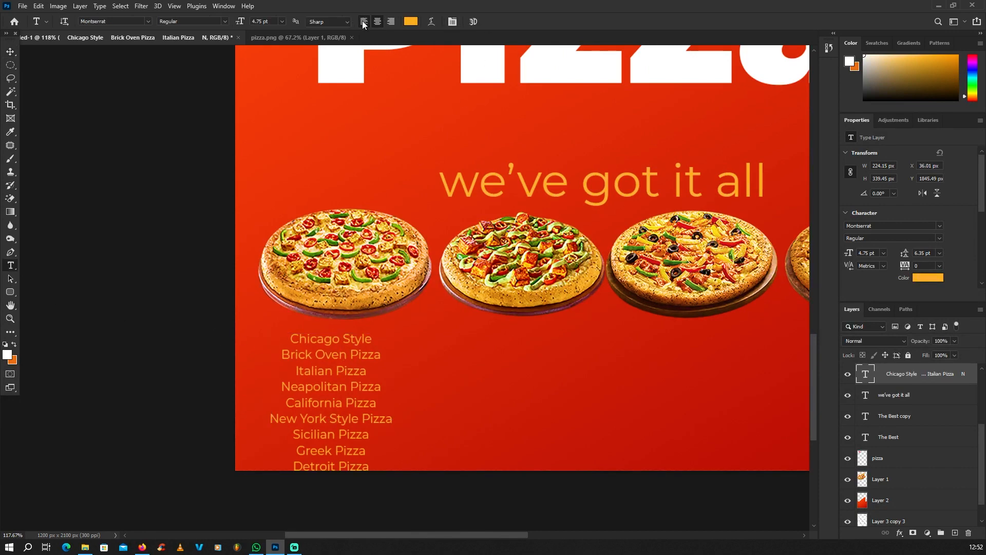
pyautogui.click(11, 51)
pyautogui.scroll(2, 324, 280)
pyautogui.moveTo(340, 345); pyautogui.dragTo(288, 346)
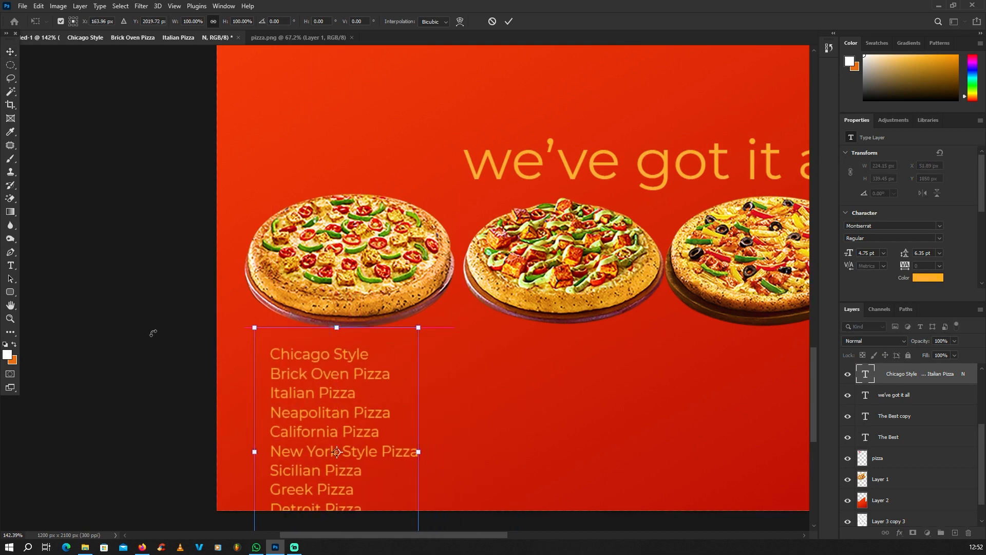
pyautogui.click(10, 266)
pyautogui.scroll(-5, 211, 262)
pyautogui.scroll(5, 260, 331)
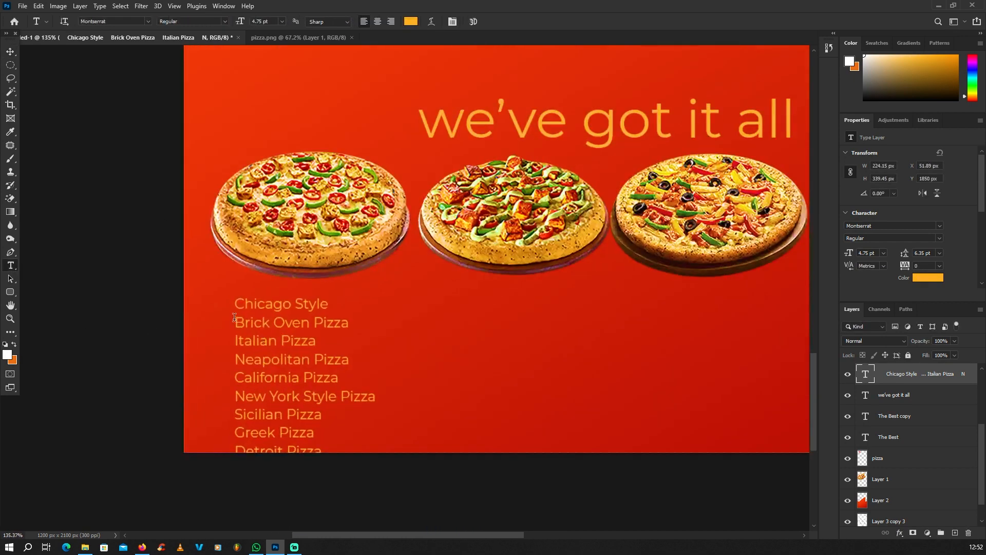
# Join Brick Oven, Chicago Style, Italian and Neapolitan Pizza onto the first line, comma-separated
pyautogui.click(236, 322)
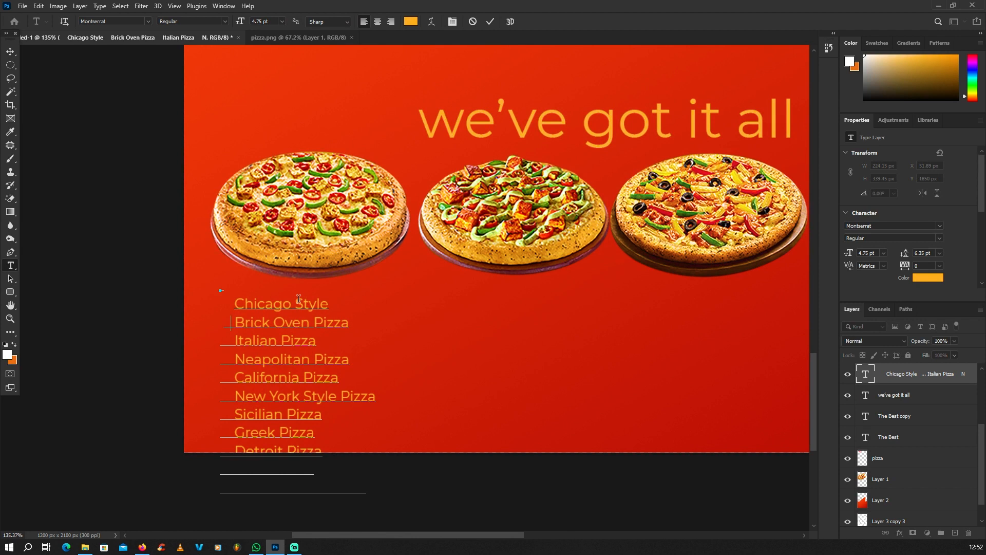
pyautogui.press('BackSpace')
pyautogui.press('BackSpace')
pyautogui.press('BackSpace')
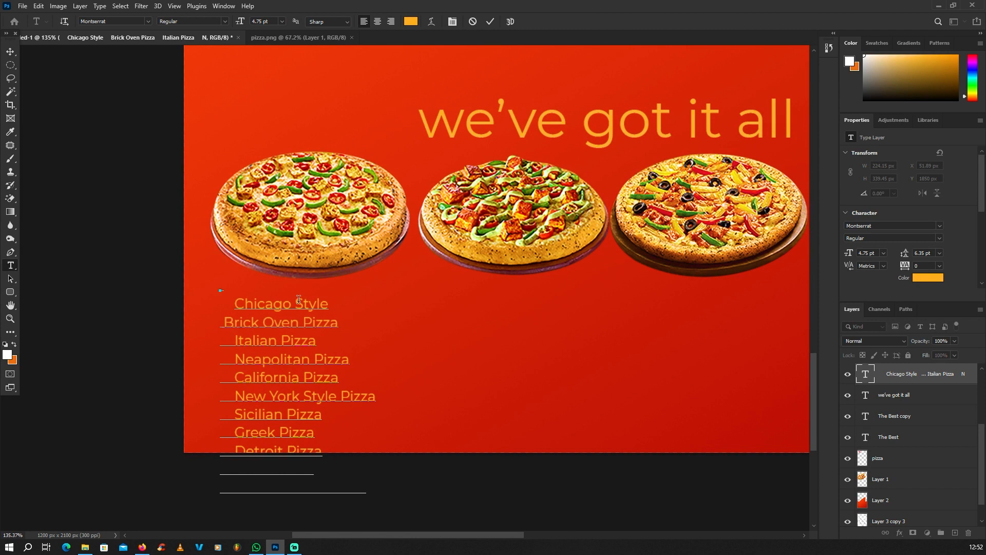
pyautogui.press('BackSpace')
pyautogui.press('BackSpace')
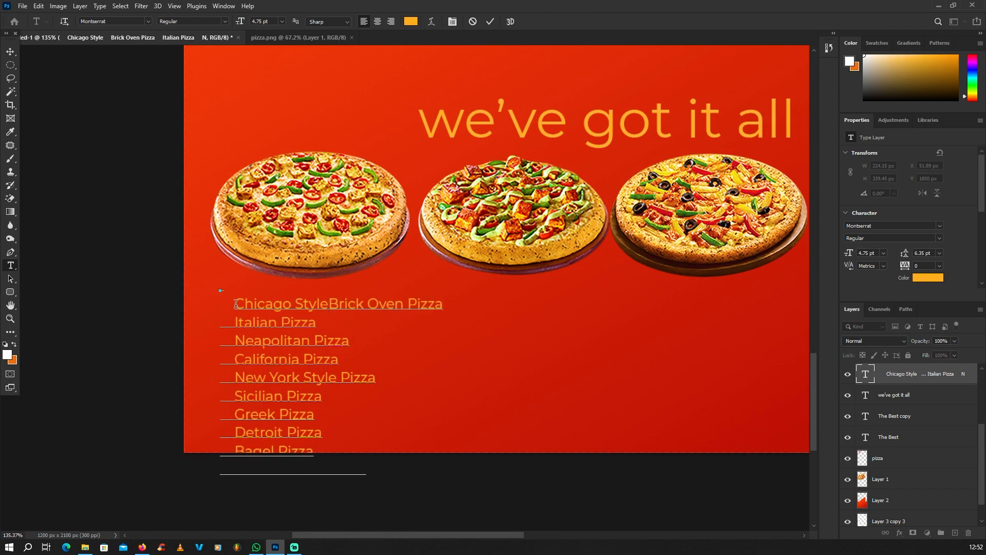
pyautogui.moveTo(235, 303); pyautogui.dragTo(214, 303)
pyautogui.press('BackSpace')
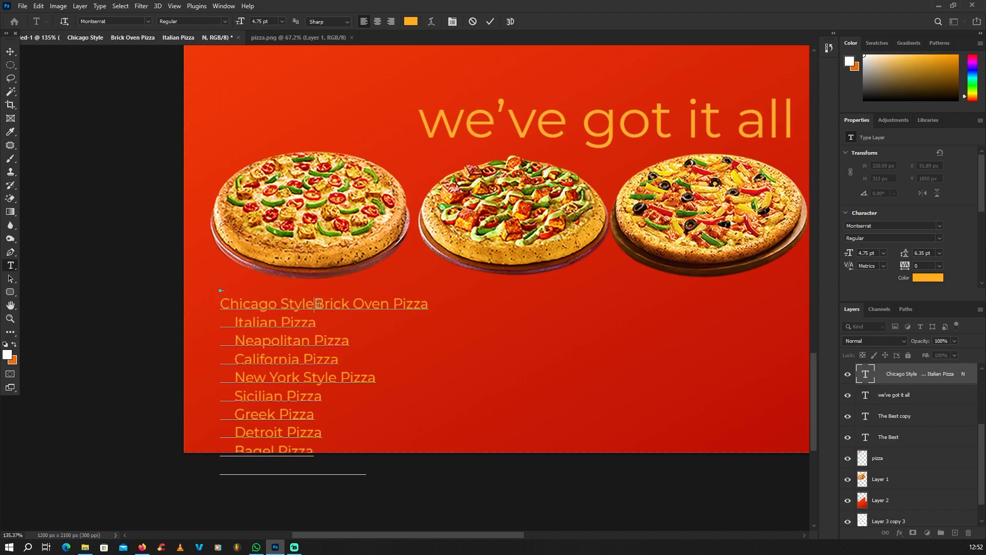
pyautogui.write(',')
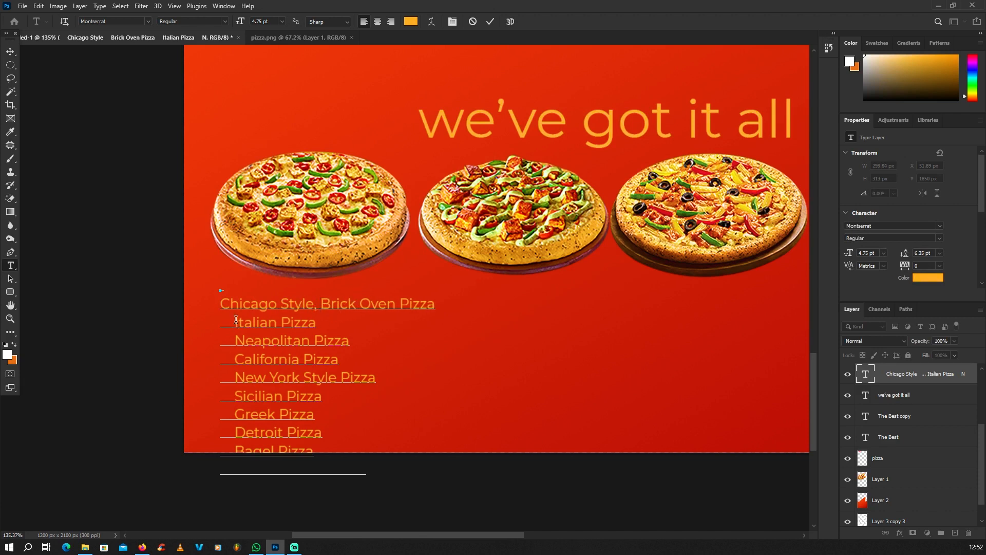
pyautogui.moveTo(235, 319); pyautogui.dragTo(154, 319)
pyautogui.press('BackSpace')
pyautogui.write(',')
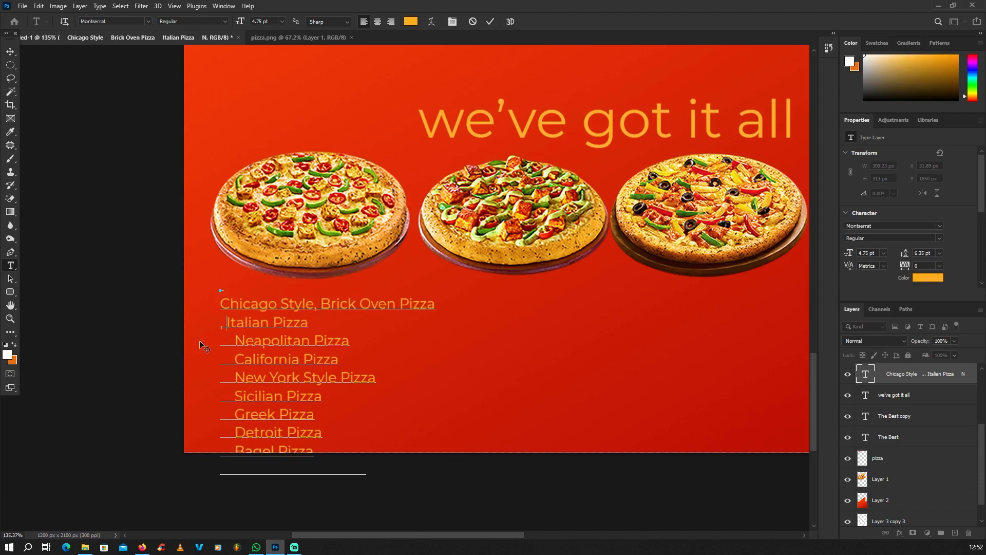
pyautogui.press('BackSpace')
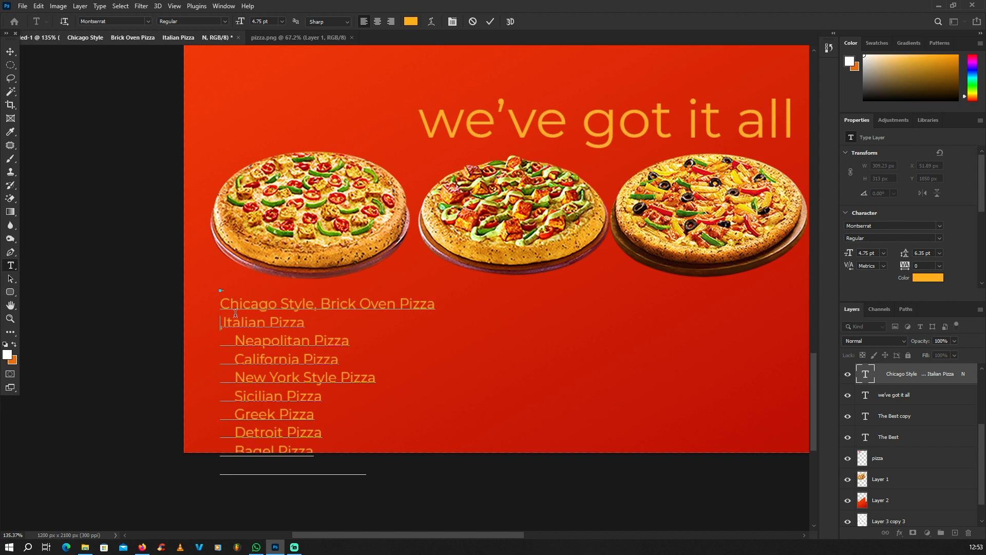
pyautogui.press('BackSpace')
pyautogui.write(', Italian Pizza')
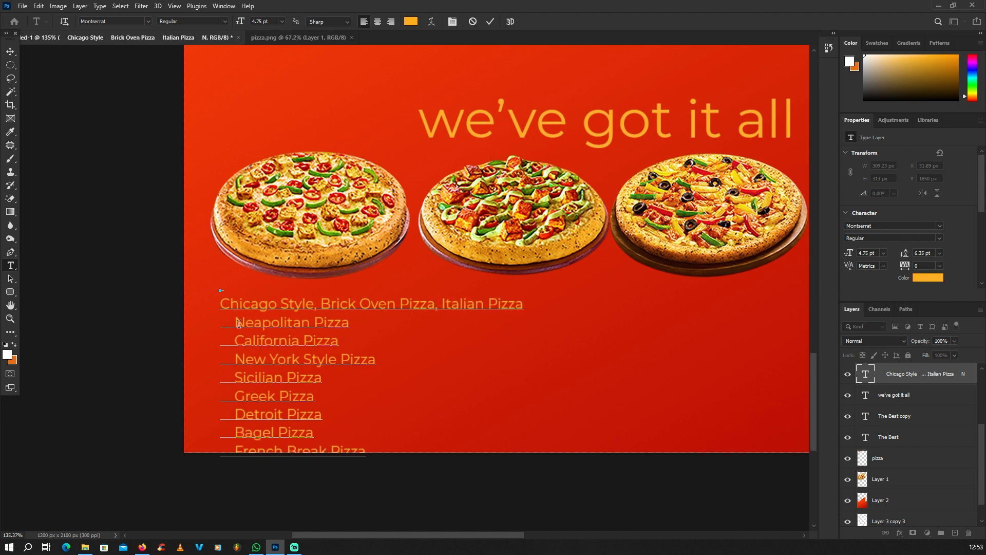
pyautogui.moveTo(237, 323); pyautogui.dragTo(141, 322)
pyautogui.press('BackSpace')
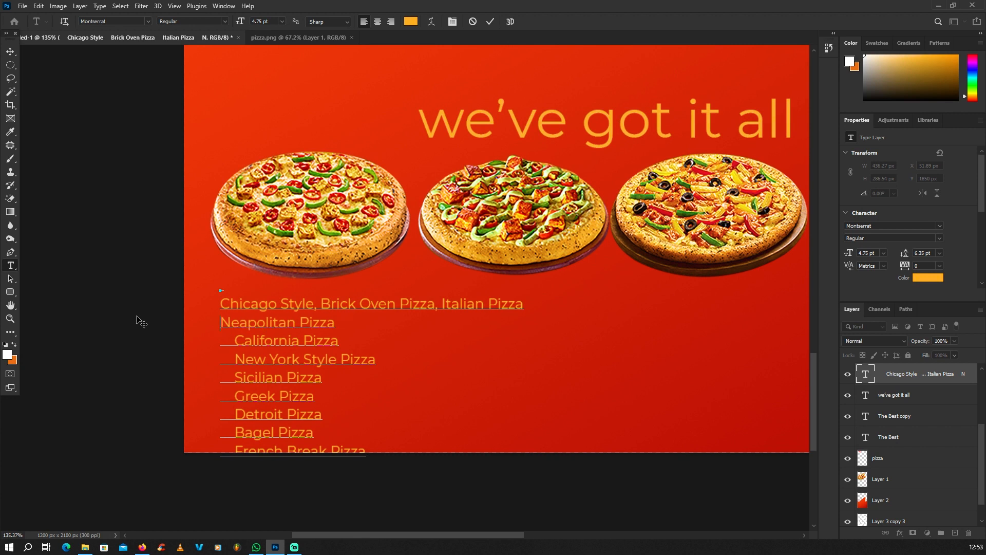
pyautogui.write(',')
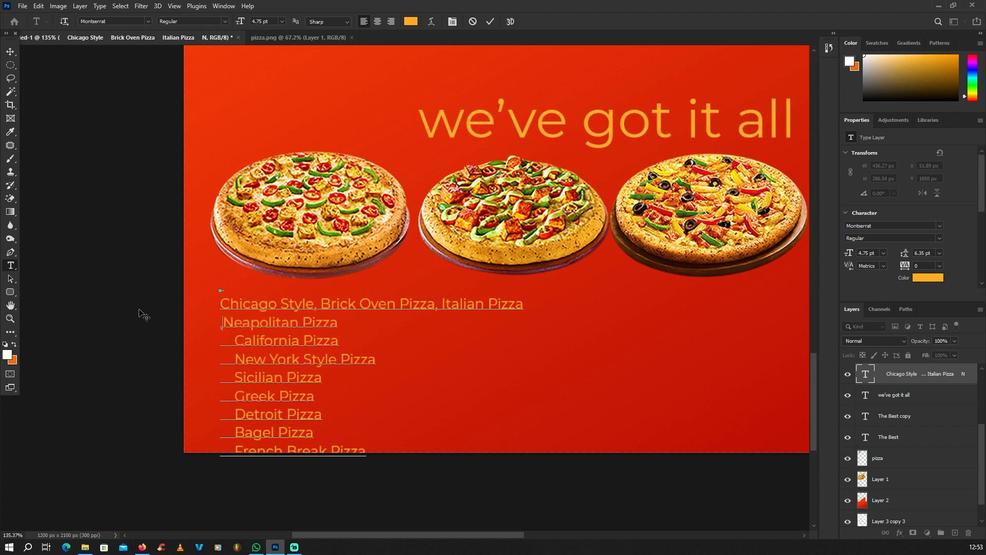
pyautogui.press('BackSpace')
pyautogui.press('BackSpace')
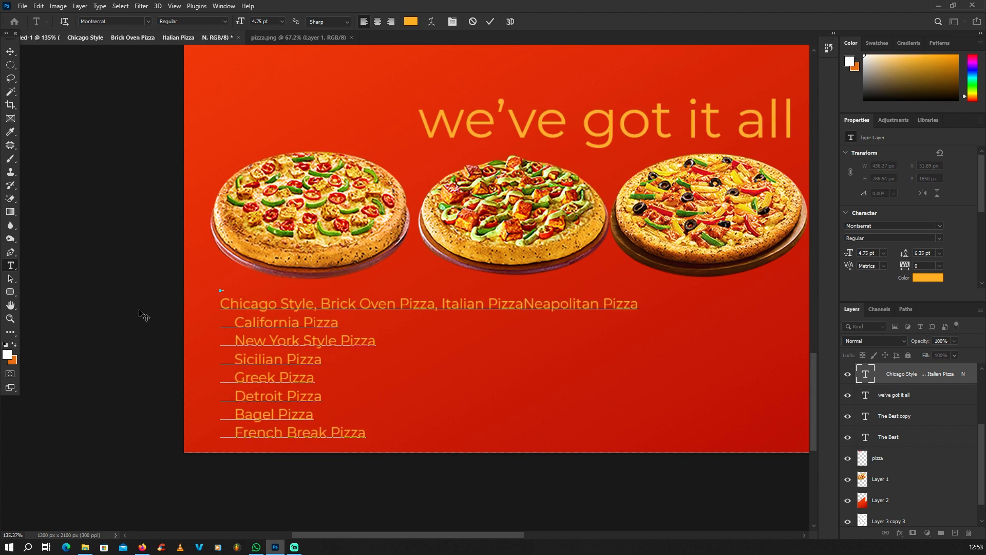
pyautogui.write(',')
pyautogui.scroll(-2, 176, 310)
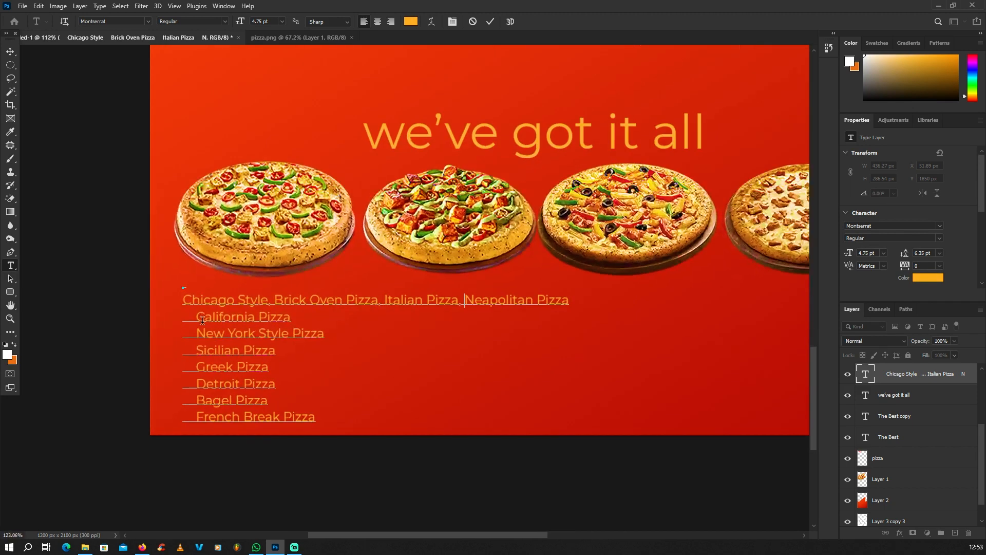
# Join California Pizza and New York Style Pizza onto the first line with commas
pyautogui.moveTo(196, 317); pyautogui.dragTo(121, 319)
pyautogui.press('BackSpace')
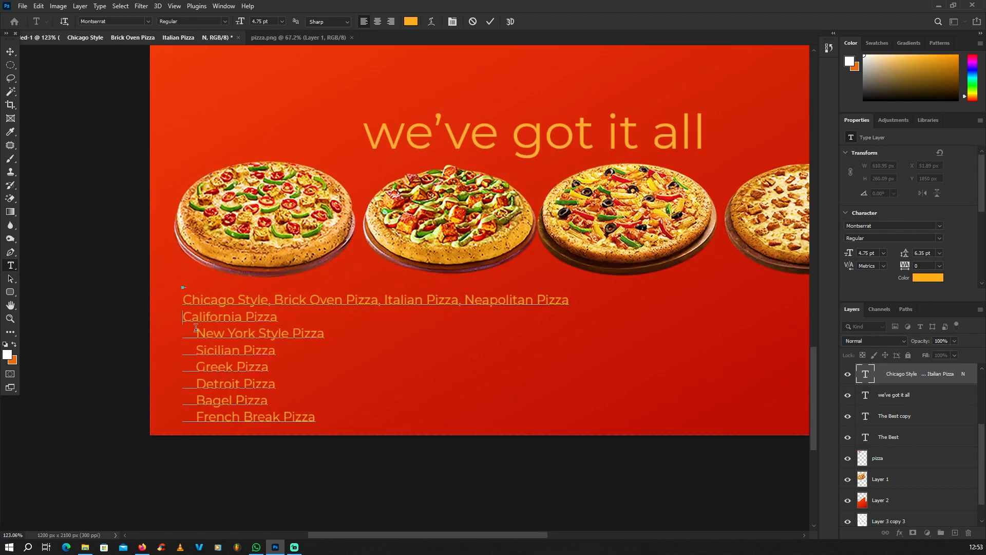
pyautogui.press('BackSpace')
pyautogui.moveTo(197, 349); pyautogui.dragTo(165, 415)
pyautogui.press('BackSpace')
pyautogui.press('BackSpace')
pyautogui.press('BackSpace')
pyautogui.press('BackSpace')
pyautogui.press('BackSpace')
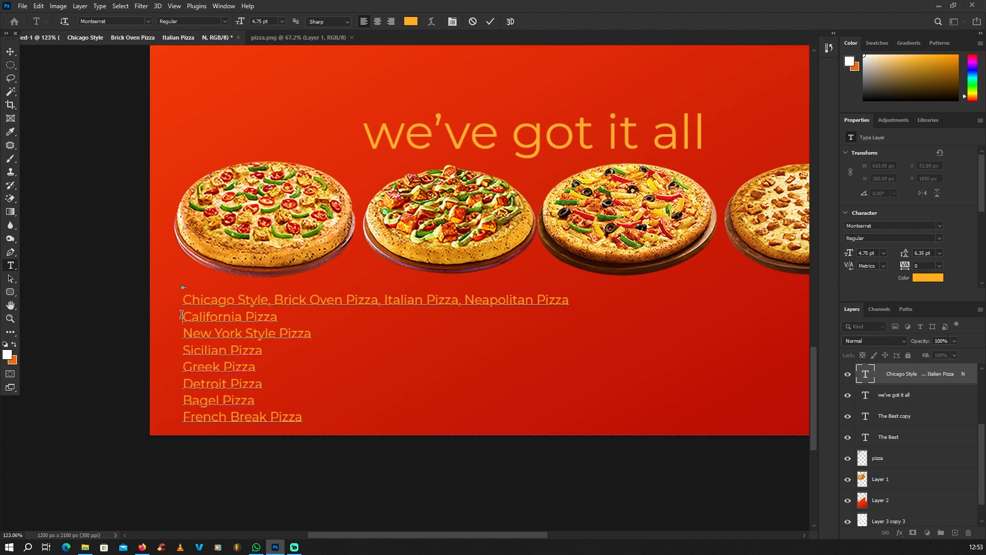
pyautogui.press('Delete')
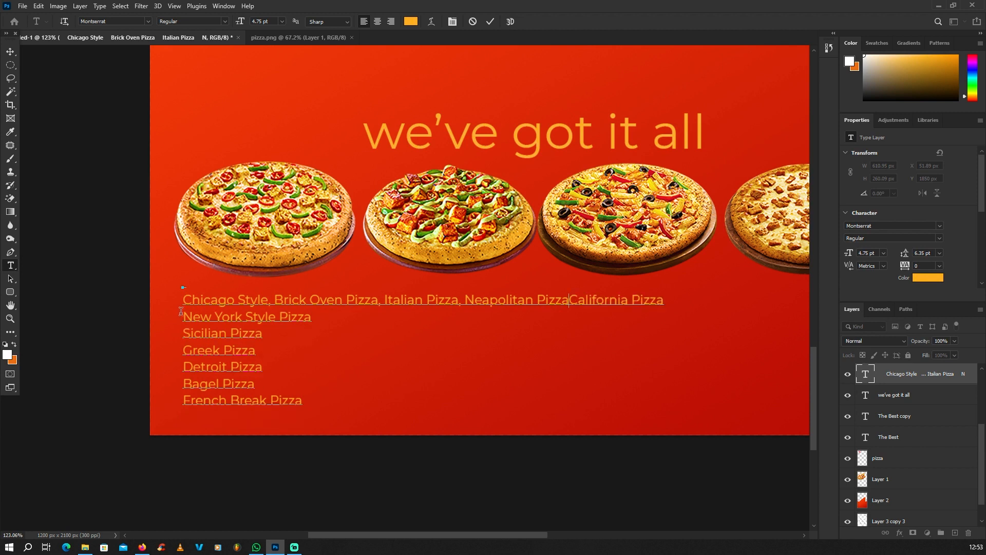
pyautogui.write(',')
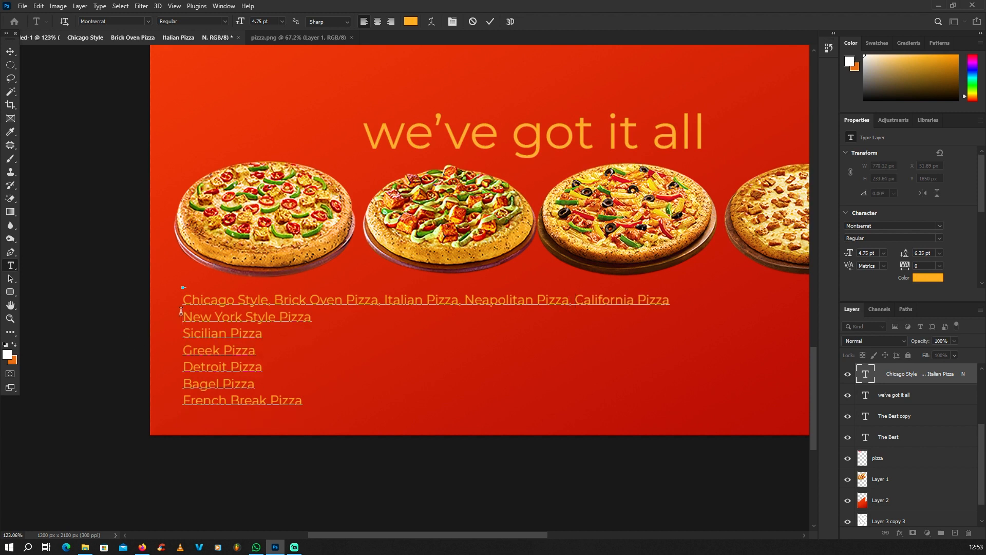
pyautogui.press('Delete')
pyautogui.write(', New York Style Pizza')
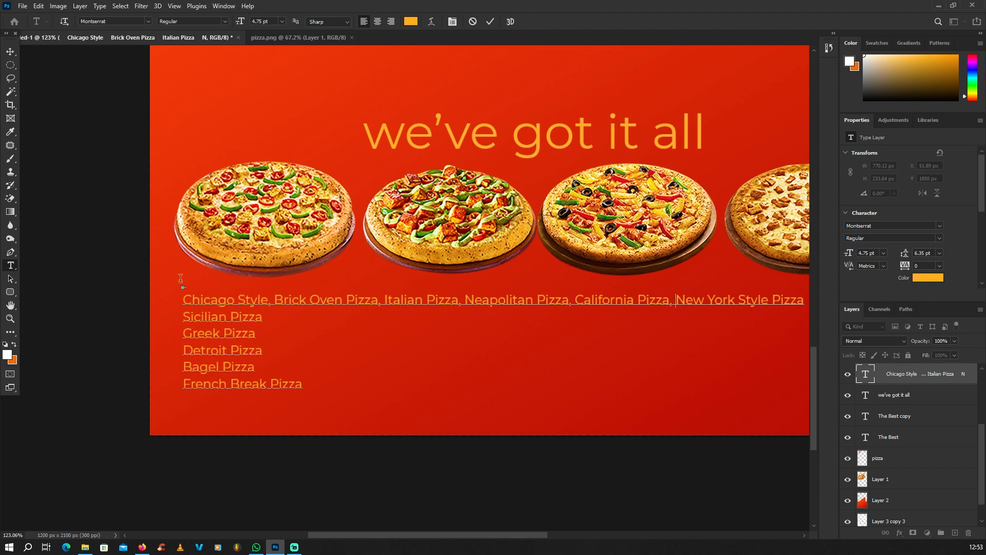
pyautogui.scroll(-2, 180, 277)
pyautogui.scroll(1, 206, 311)
pyautogui.scroll(1, 173, 312)
# Join Greek, Detroit, Bagel and French Break Pizza onto the Sicilian Pizza line, then select all text
pyautogui.click(172, 313)
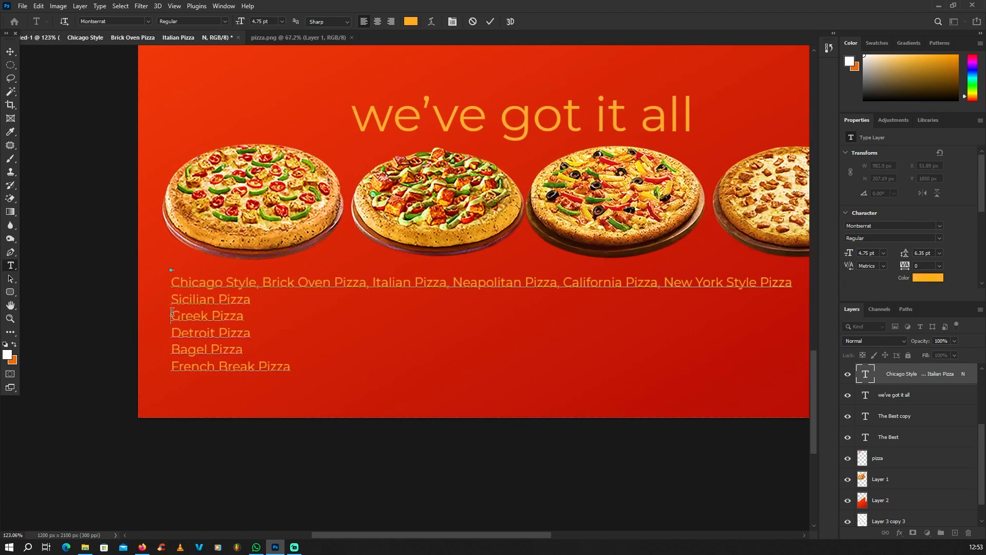
pyautogui.press('BackSpace')
pyautogui.write(', Greek Pizza')
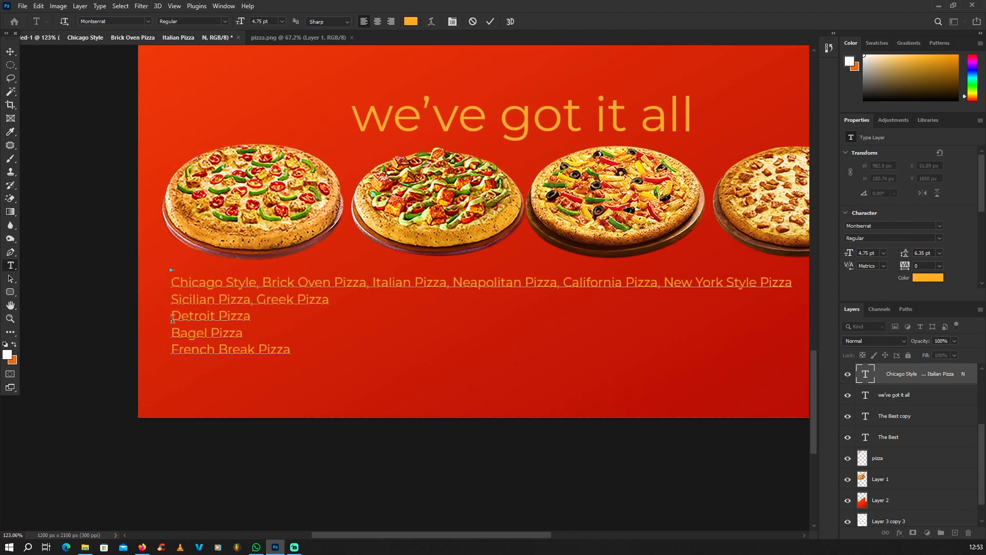
pyautogui.click(172, 317)
pyautogui.press('BackSpace')
pyautogui.write(', Detroit Pizza')
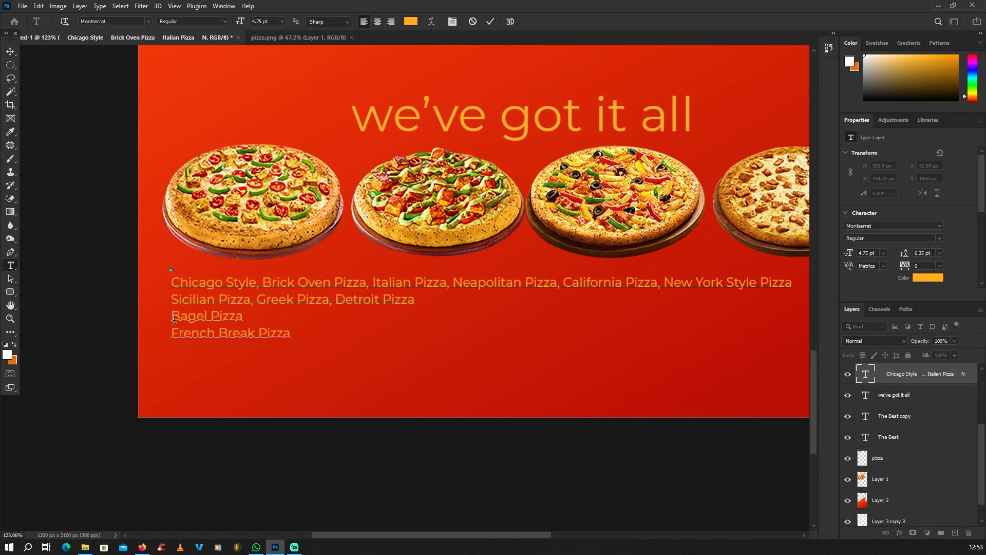
pyautogui.click(171, 320)
pyautogui.press('BackSpace')
pyautogui.write(', Bagel Pizza')
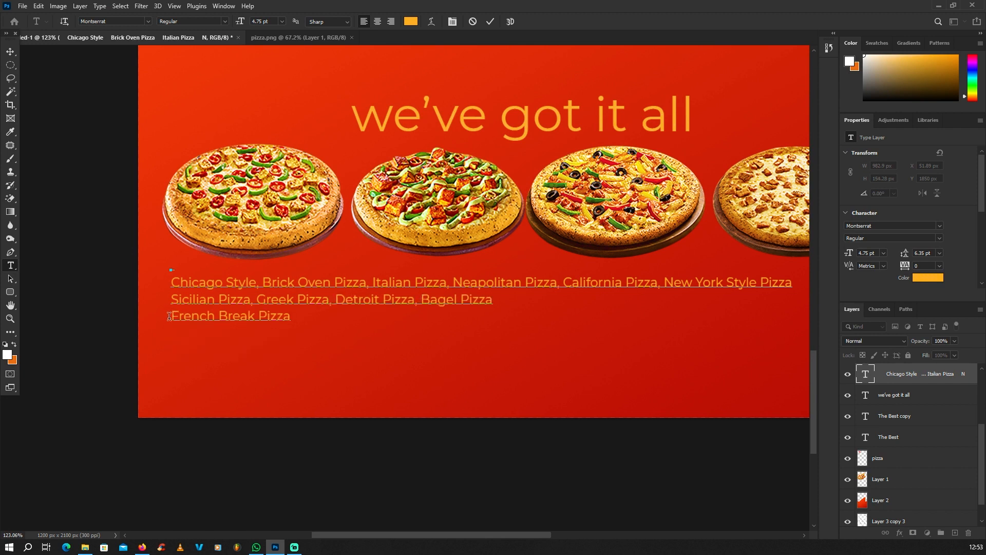
pyautogui.click(169, 319)
pyautogui.press('BackSpace')
pyautogui.write(', French Break Pizza')
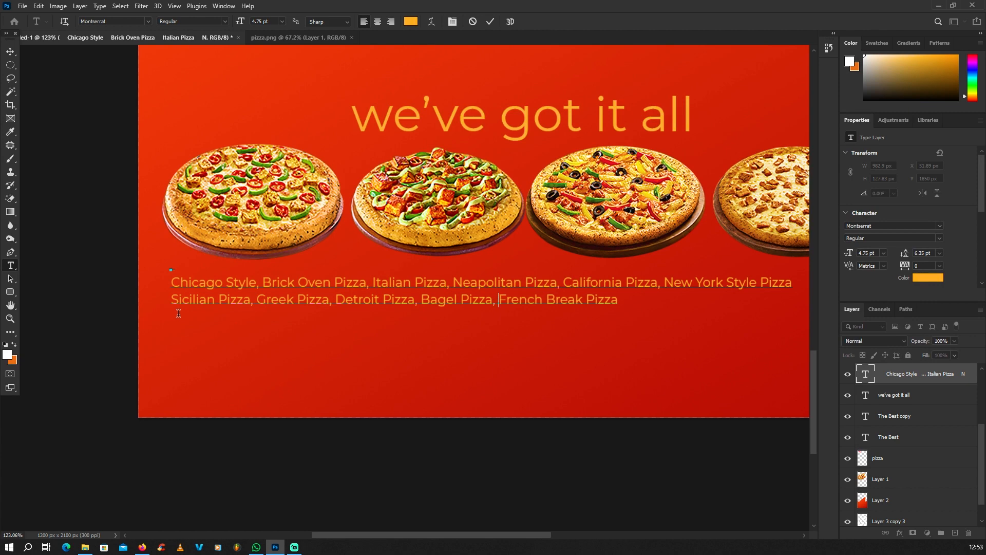
pyautogui.scroll(-3, 178, 303)
pyautogui.scroll(1, 421, 250)
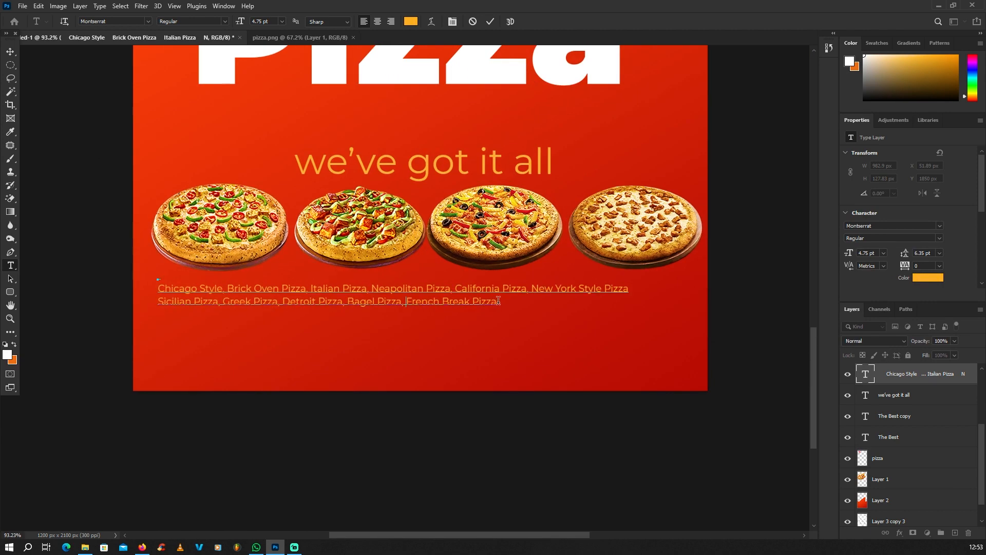
pyautogui.moveTo(498, 301); pyautogui.dragTo(153, 275)
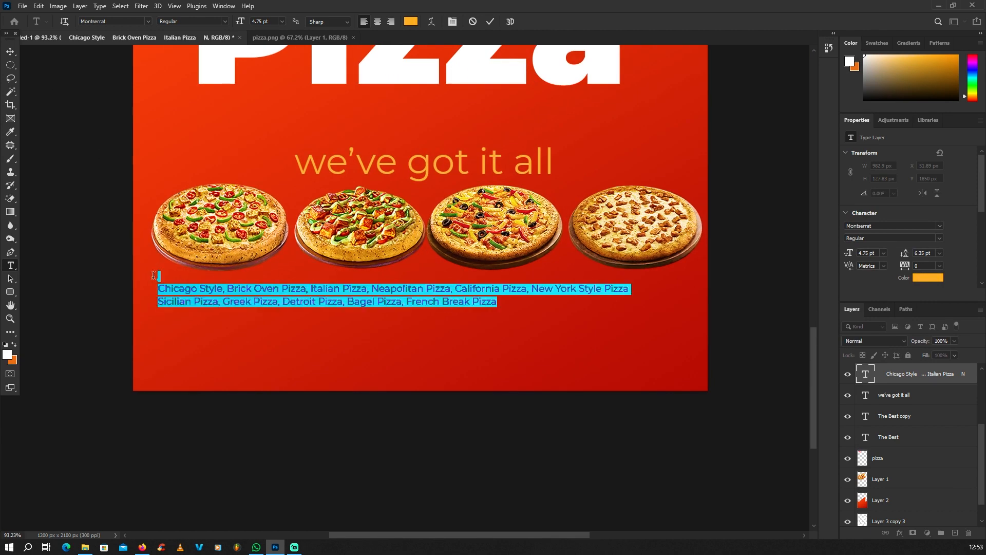
# Make the pizza names white and centre-align the paragraph
pyautogui.click(14, 344)
pyautogui.click(14, 344)
pyautogui.click(10, 51)
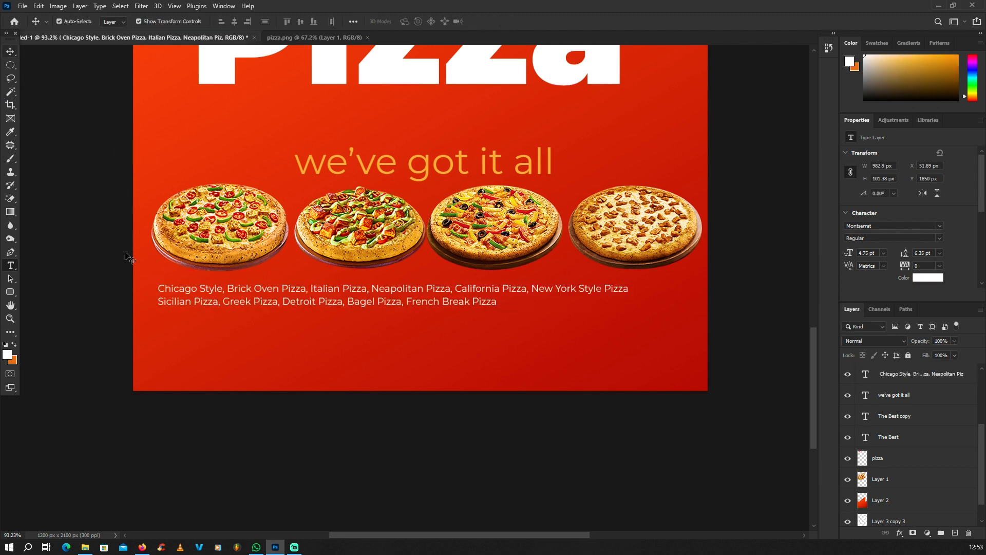
pyautogui.scroll(-1, 363, 327)
pyautogui.click(364, 303)
pyautogui.press('t')
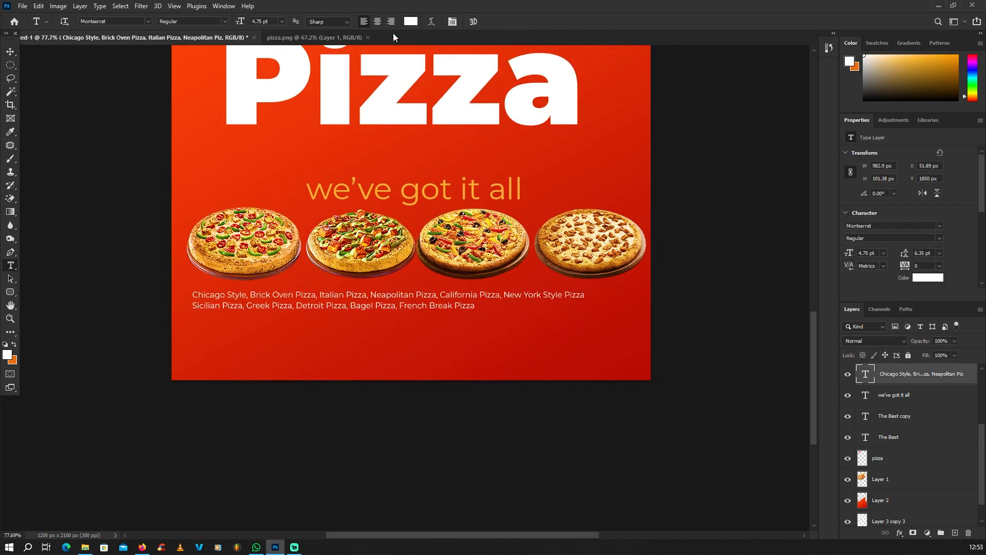
pyautogui.click(380, 23)
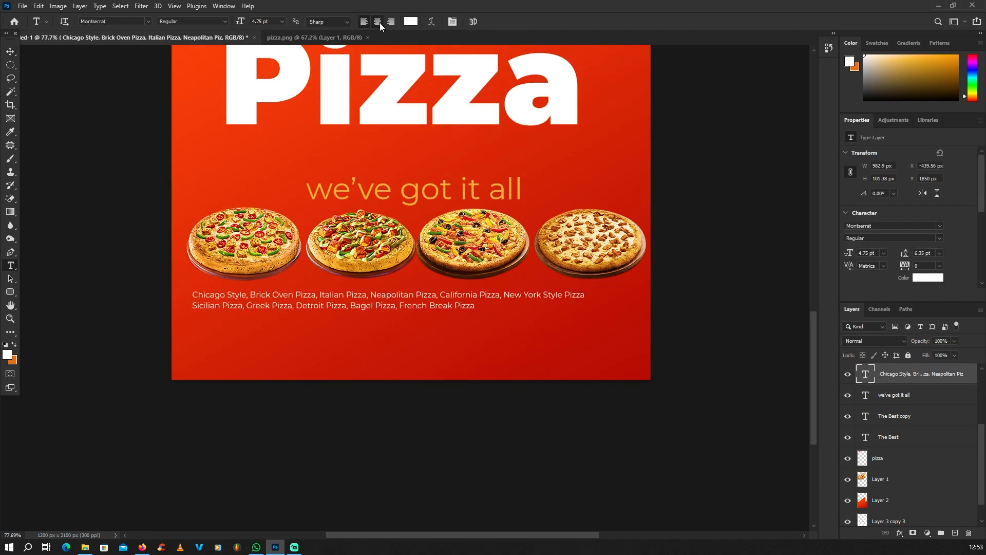
# Centre the pizza-names block beneath the pizzas and select The Best heading
pyautogui.click(14, 52)
pyautogui.moveTo(307, 303); pyautogui.dragTo(514, 302)
pyautogui.scroll(-5, 515, 304)
pyautogui.click(464, 429)
pyautogui.scroll(4, 500, 244)
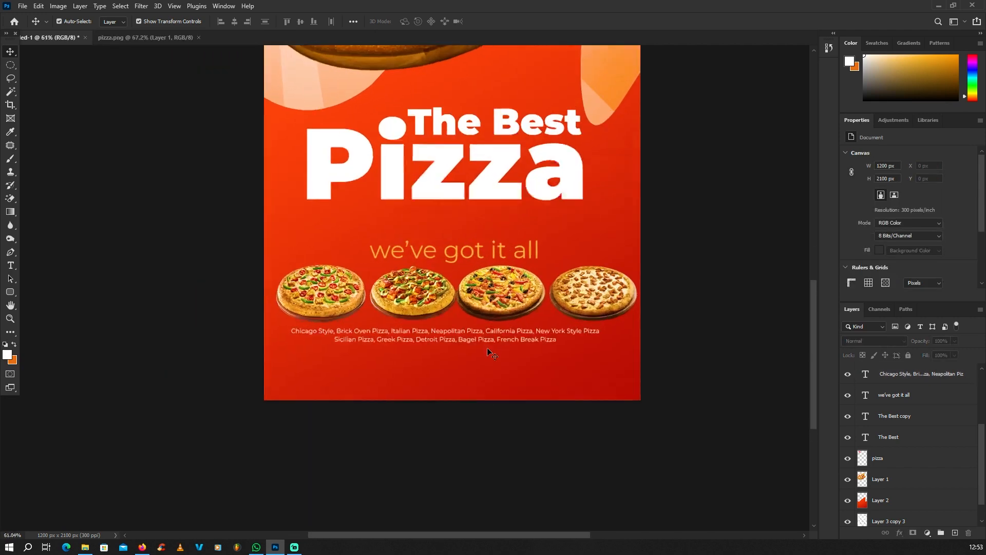
pyautogui.scroll(-1, 489, 352)
pyautogui.click(464, 222)
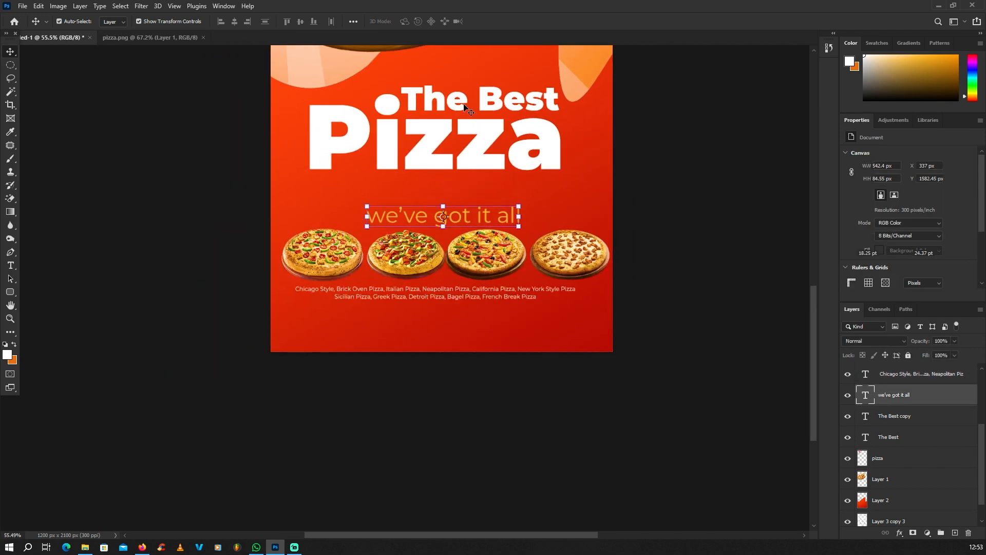
pyautogui.click(511, 97)
# Duplicate The Best heading below the pizza names and retype the copy as 'Call Now'
pyautogui.press('ctrl')
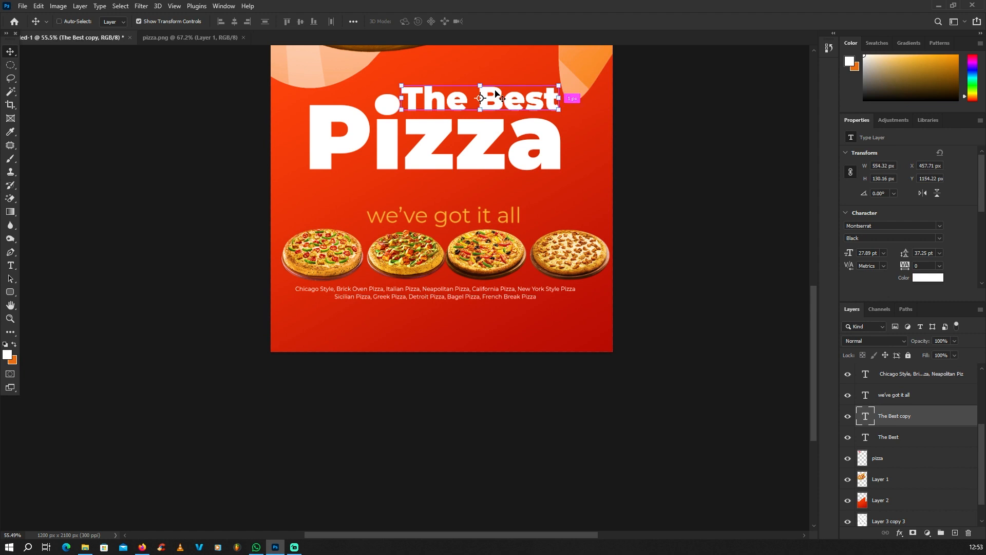
pyautogui.moveTo(495, 93); pyautogui.dragTo(454, 326)
pyautogui.scroll(2, 454, 327)
pyautogui.doubleClick(454, 326)
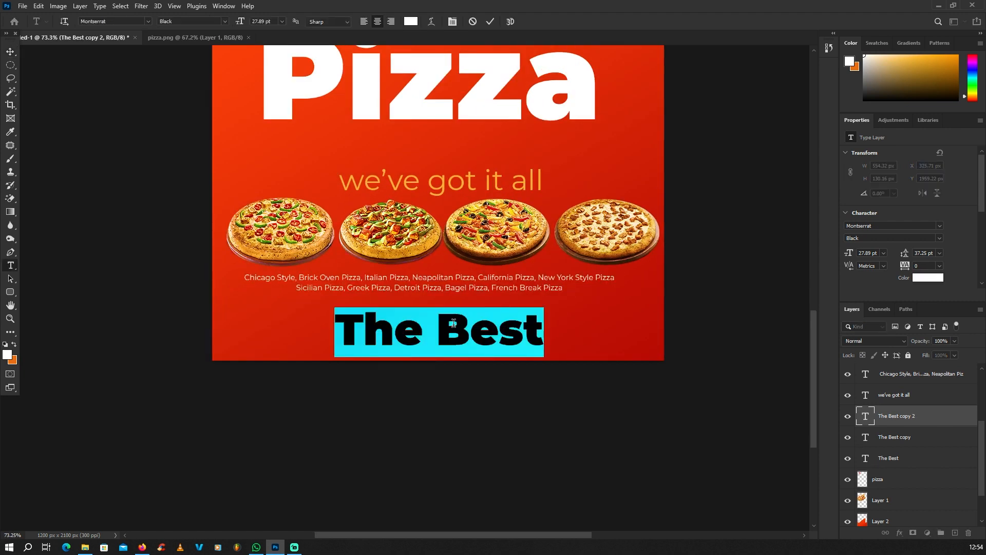
pyautogui.write('C')
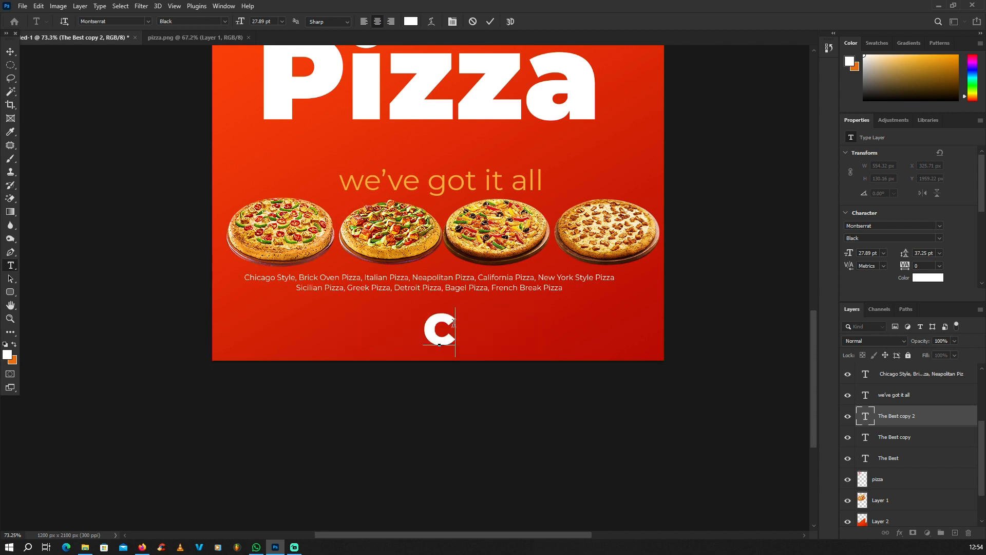
pyautogui.write('all Now')
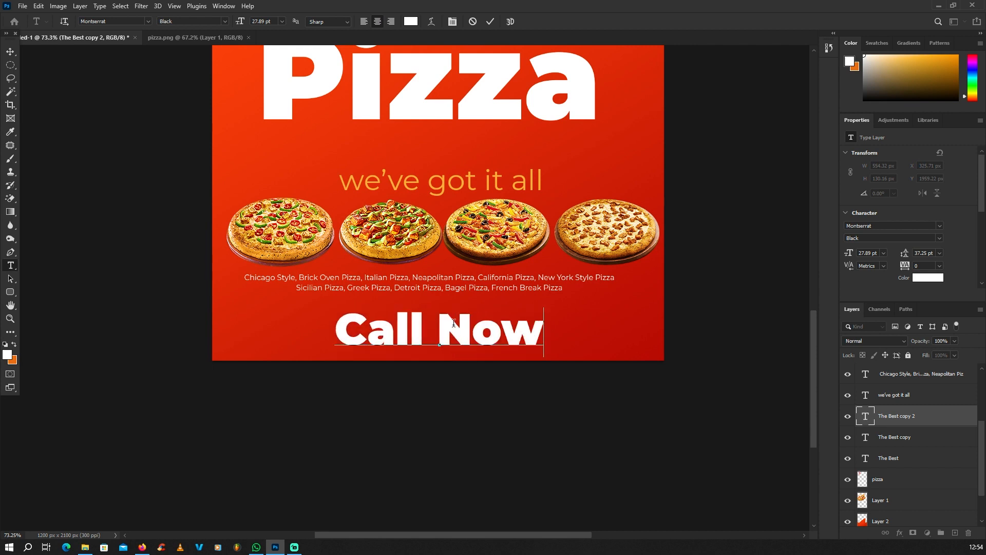
# Scale the Call Now text down to a smaller size
pyautogui.click(11, 53)
pyautogui.hotkey('ctrl', 't')
pyautogui.moveTo(545, 308); pyautogui.dragTo(178, 319)
pyautogui.press('Return')
# Replace the Call Now text with the order line followed by the phone number
pyautogui.click(10, 265)
pyautogui.scroll(2, 238, 345)
pyautogui.write('Or')
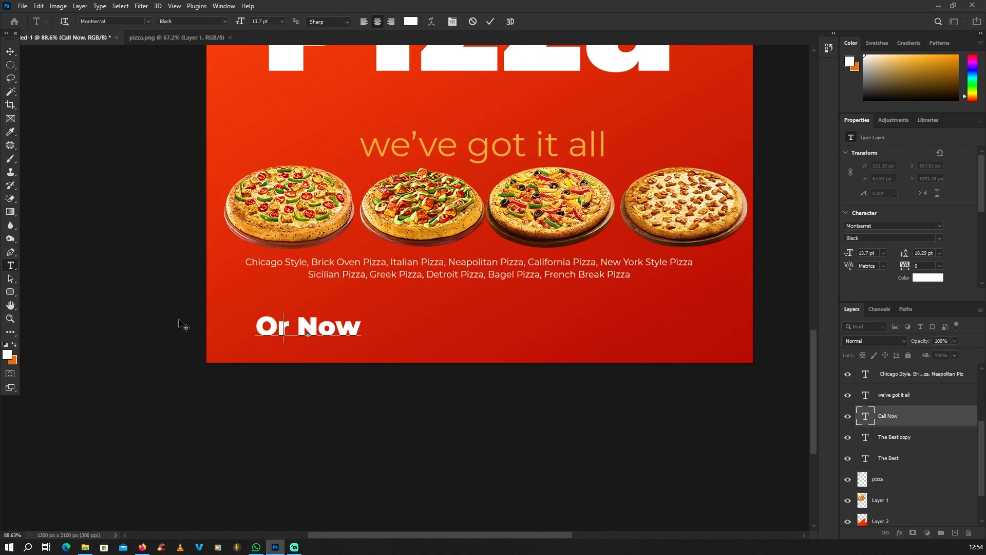
pyautogui.write('de')
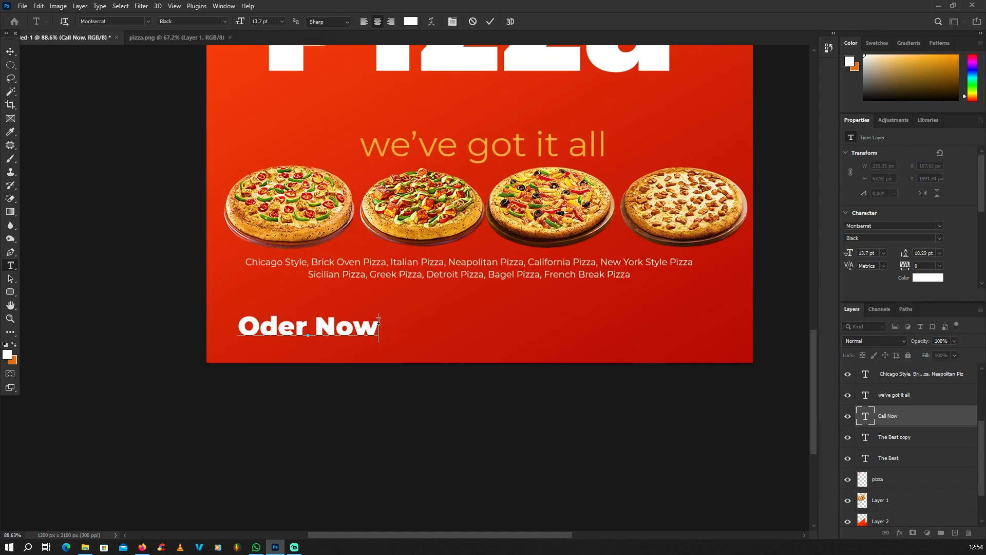
pyautogui.write(':')
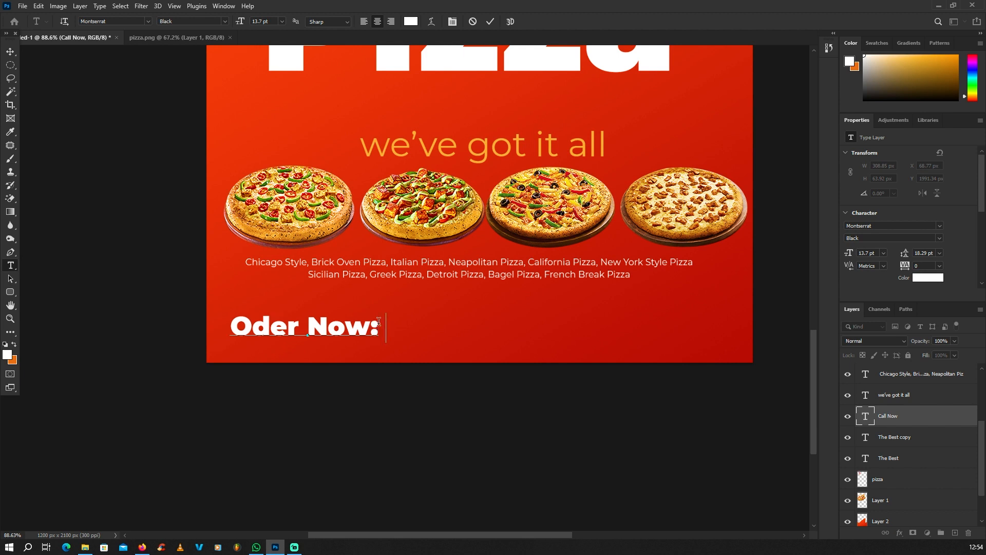
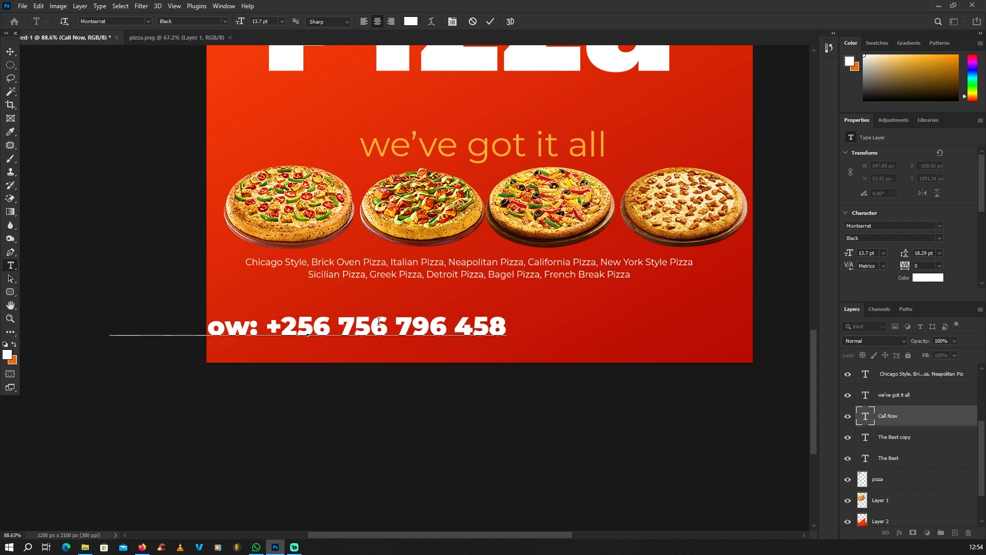
pyautogui.click(9, 53)
# Move the order line right into the poster's lower area
pyautogui.hotkey('ctrl', 't')
pyautogui.moveTo(392, 317); pyautogui.dragTo(543, 314)
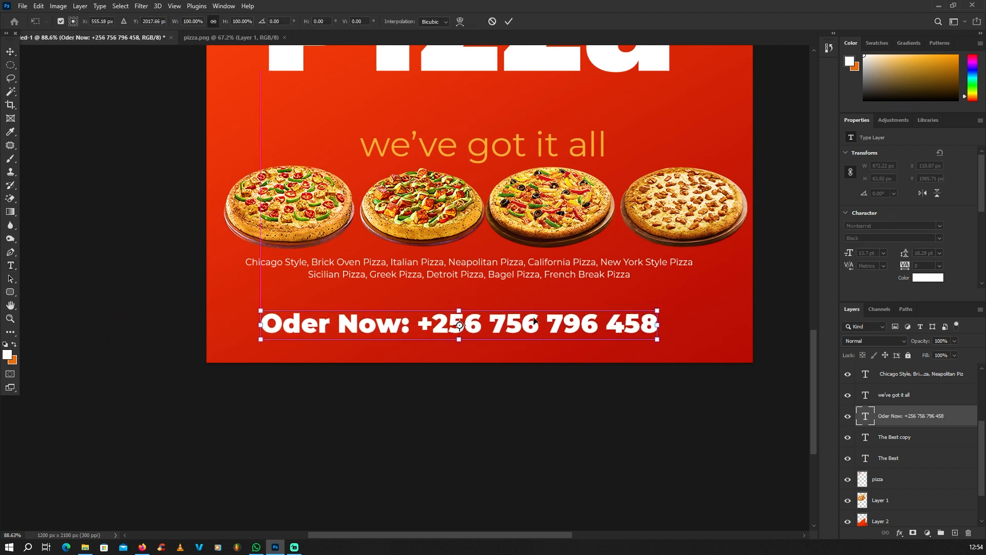
pyautogui.press('Return')
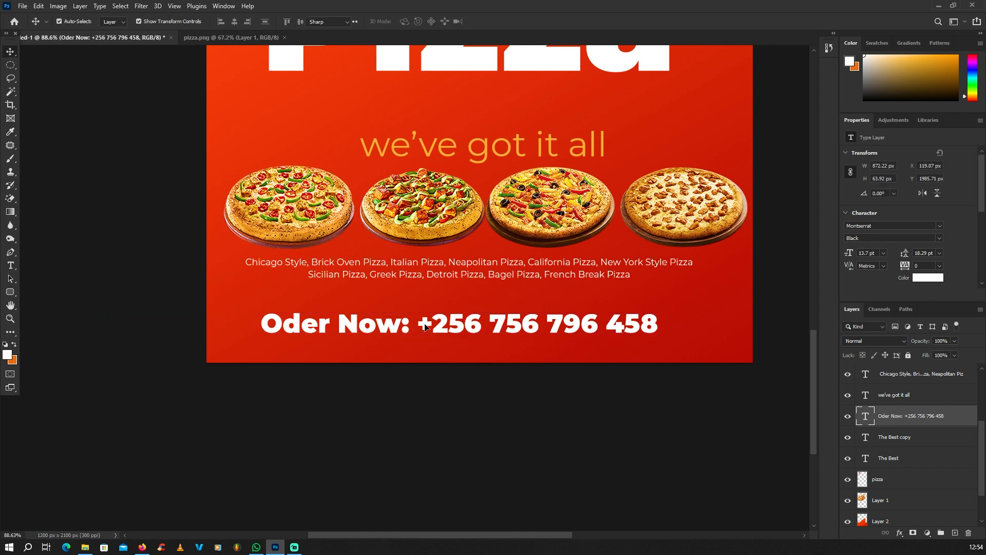
pyautogui.doubleClick(425, 327)
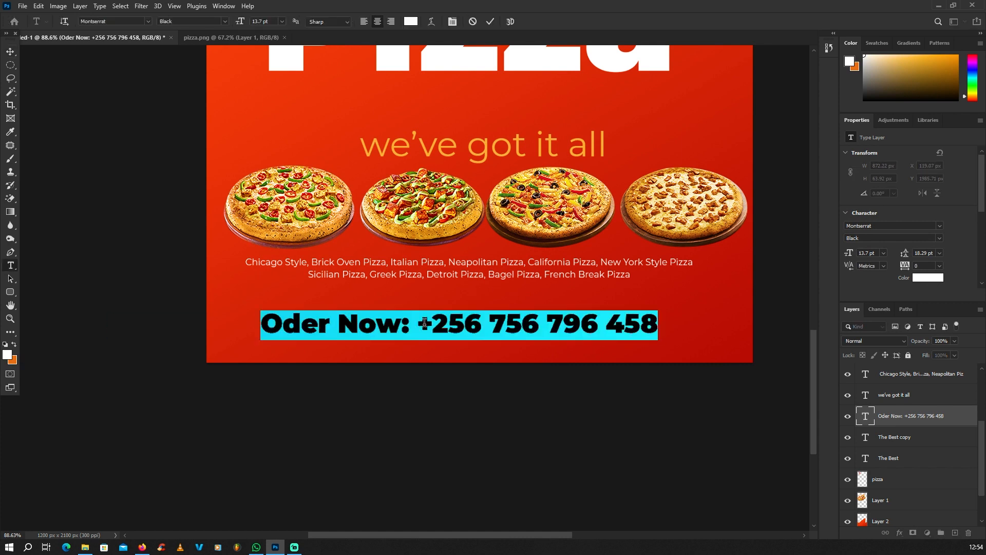
pyautogui.click(11, 51)
pyautogui.doubleClick(298, 323)
pyautogui.click(13, 53)
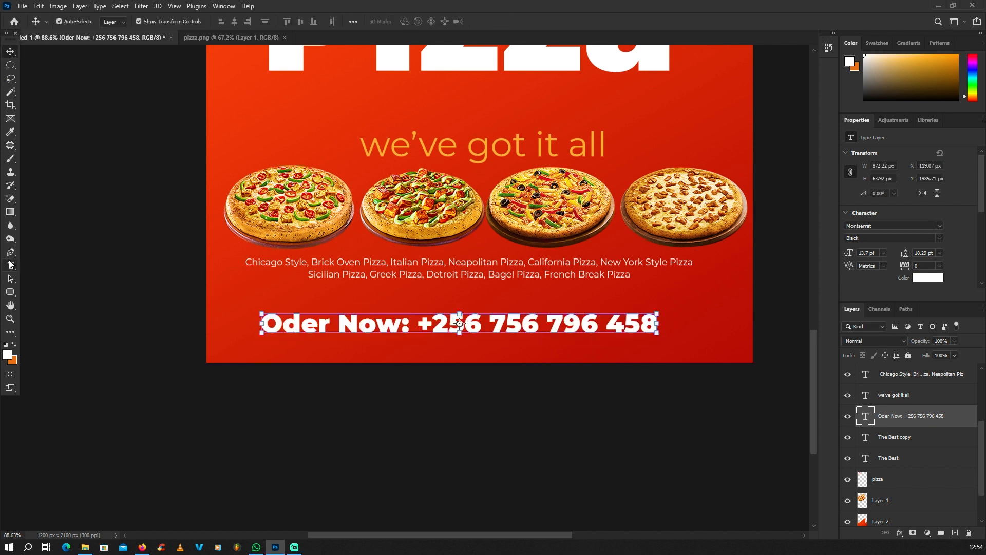
pyautogui.click(10, 265)
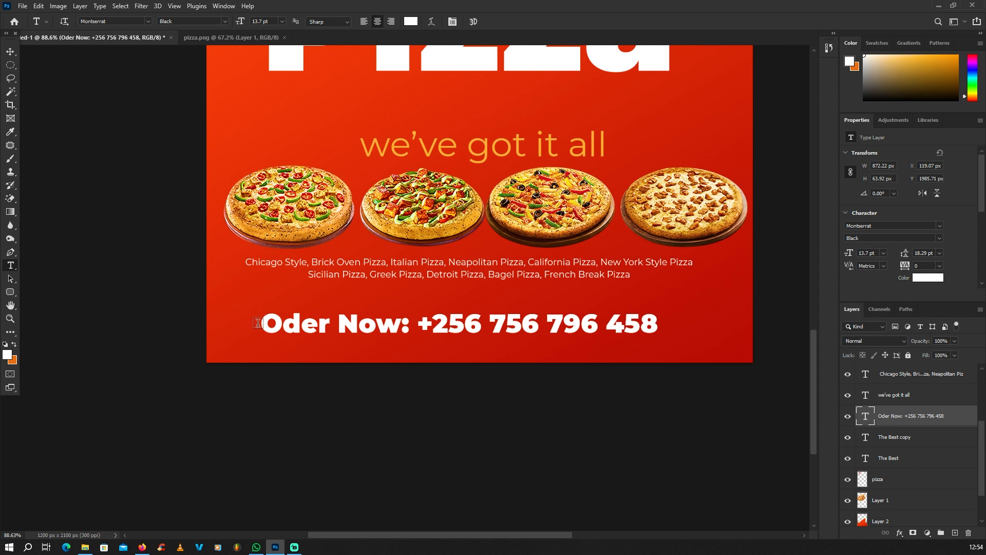
# Colour the order line orange (dd9330), sampled from a pizza
pyautogui.moveTo(264, 323); pyautogui.dragTo(693, 362)
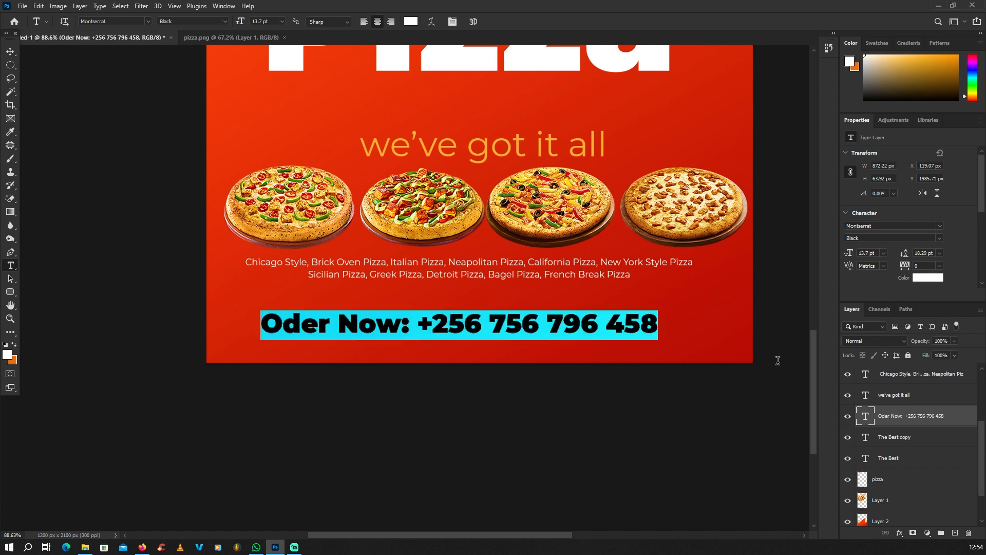
pyautogui.click(8, 355)
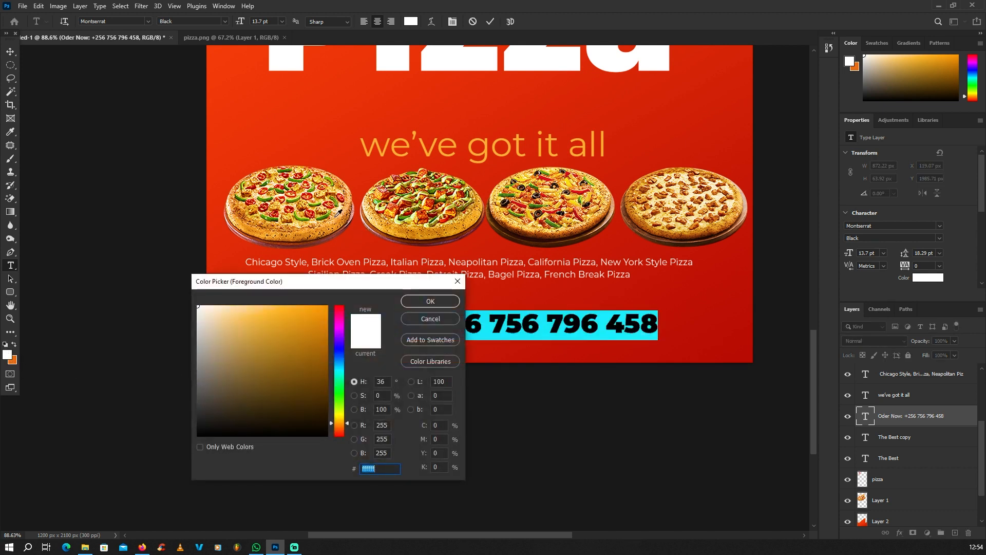
pyautogui.click(440, 216)
pyautogui.click(449, 225)
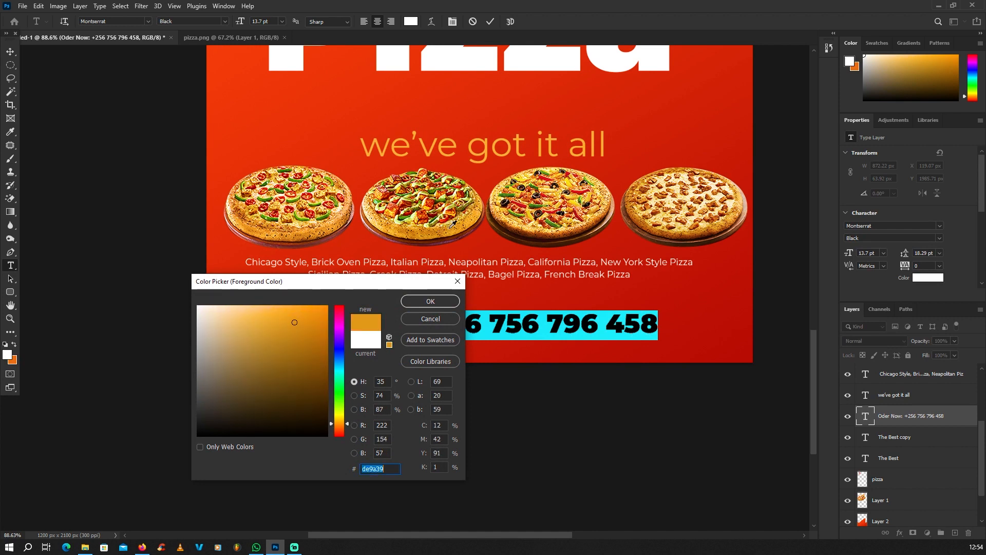
pyautogui.click(437, 298)
pyautogui.hotkey('ctrl', 'h')
# Nudge the order-now line slightly right and deselect it
pyautogui.click(623, 465)
pyautogui.scroll(-1, 622, 466)
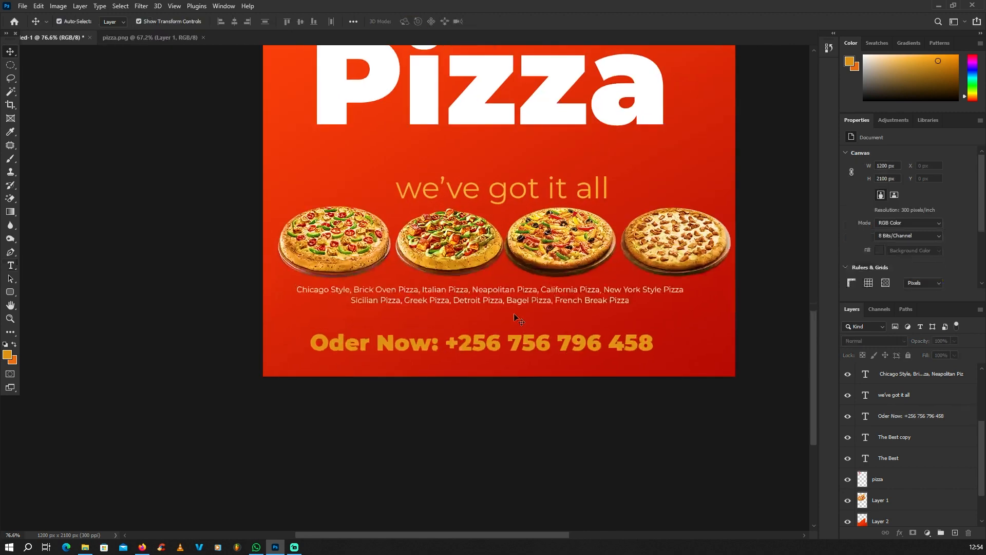
pyautogui.moveTo(535, 344)
pyautogui.mouseDown()
pyautogui.moveTo(544, 347)
pyautogui.moveTo(543, 337)
pyautogui.mouseUp()
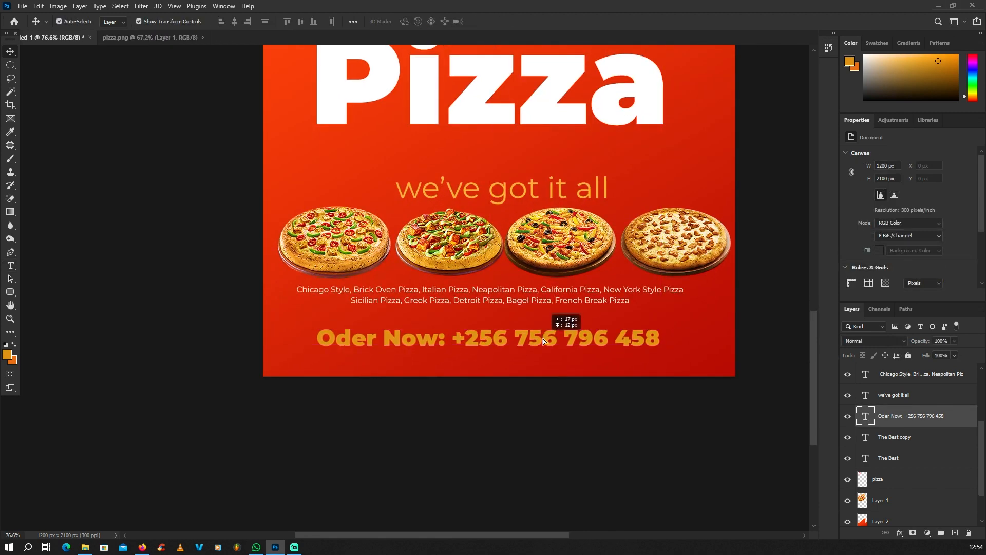
pyautogui.scroll(-4, 517, 364)
pyautogui.click(460, 414)
pyautogui.scroll(-5, 493, 364)
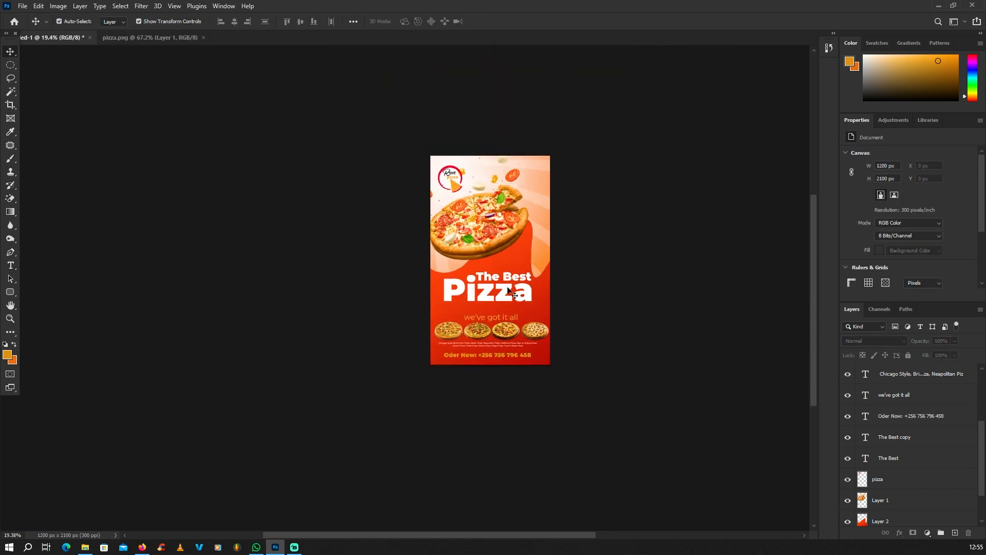
pyautogui.scroll(4, 517, 267)
pyautogui.scroll(-2, 506, 262)
pyautogui.scroll(4, 475, 263)
pyautogui.scroll(1, 470, 315)
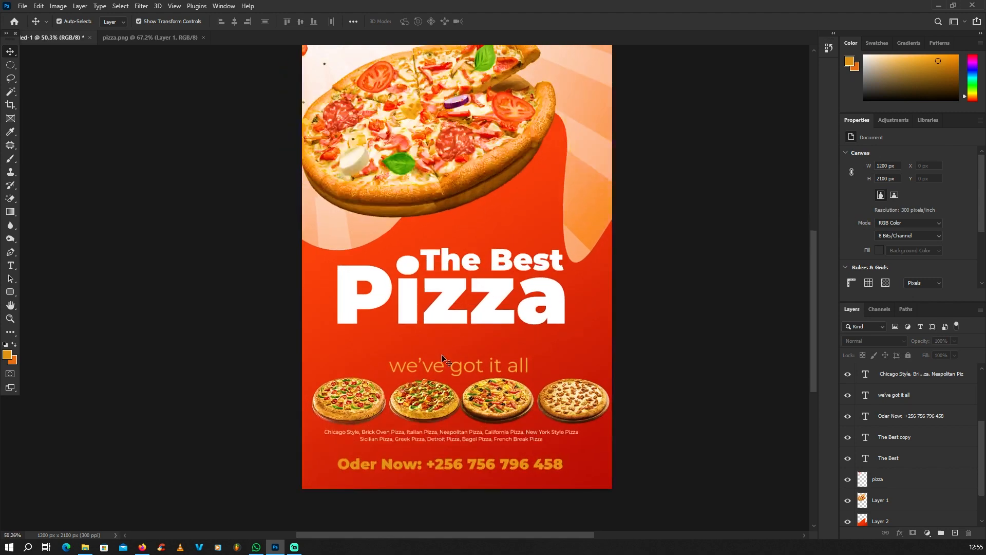
pyautogui.scroll(-2, 474, 277)
pyautogui.scroll(2, 465, 273)
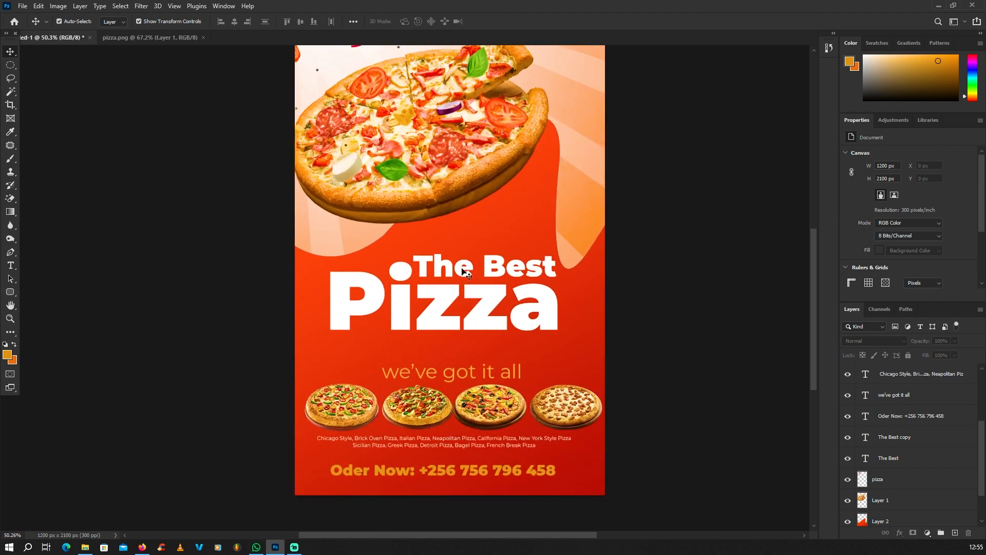
pyautogui.scroll(2, 454, 272)
# Select the Pizza title layer and add a Stroke layer effect
pyautogui.click(493, 315)
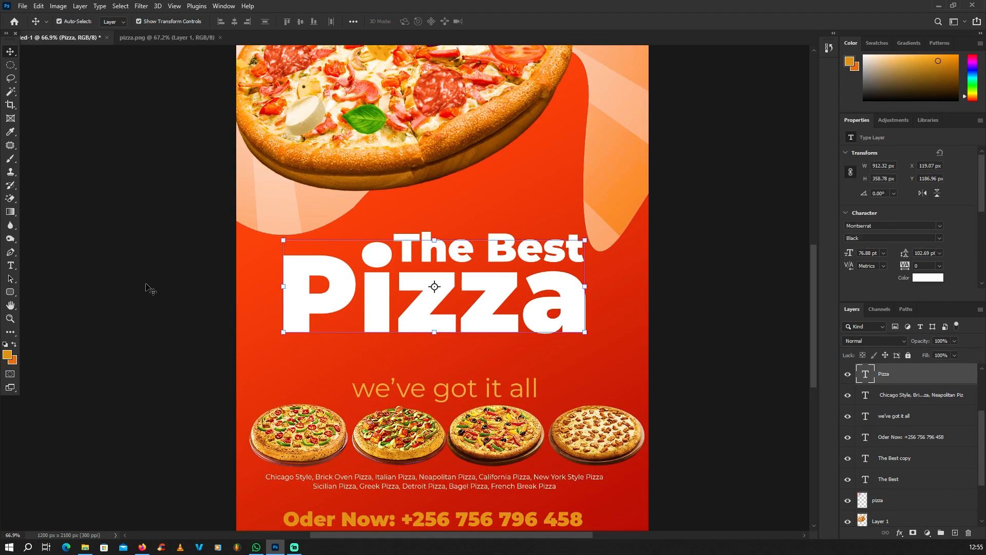
pyautogui.scroll(-2, 295, 306)
pyautogui.click(282, 304)
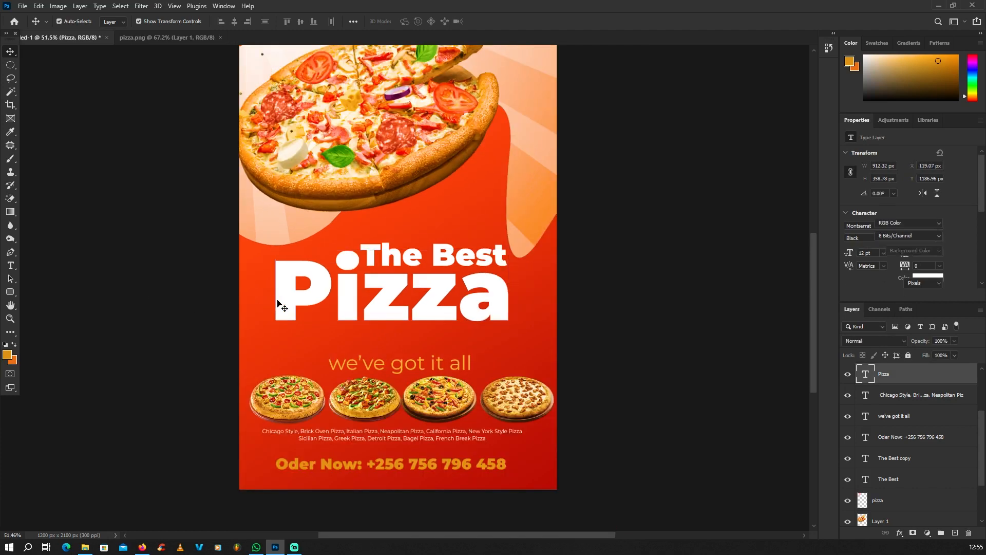
pyautogui.scroll(2, 308, 303)
pyautogui.click(899, 533)
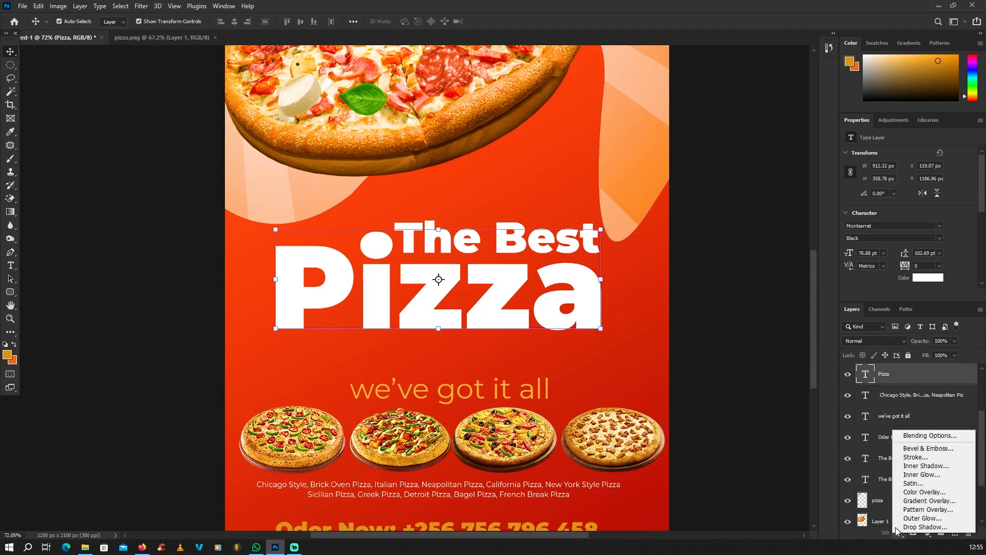
pyautogui.click(919, 458)
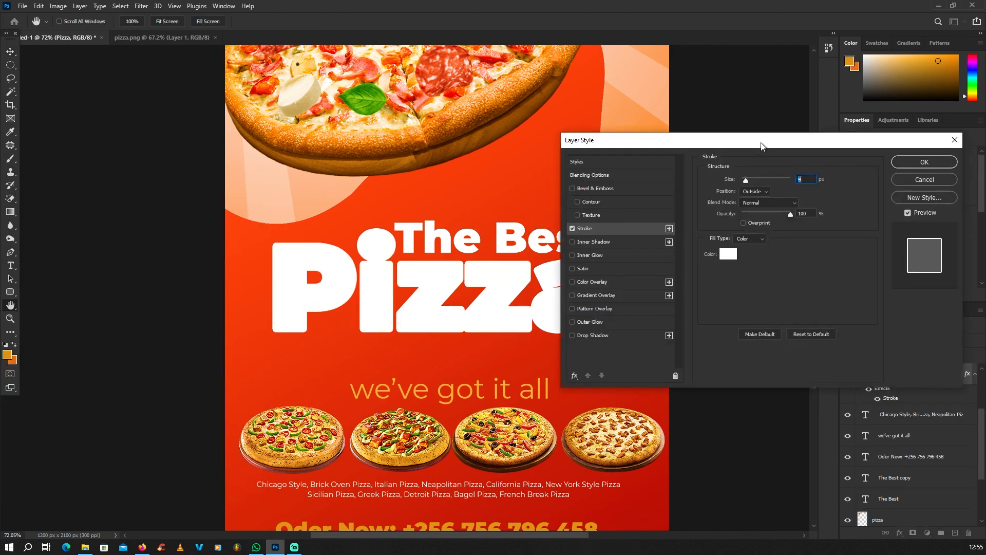
# Sample colours from the pizza and set the 9 px stroke colour to dark red
pyautogui.click(761, 220)
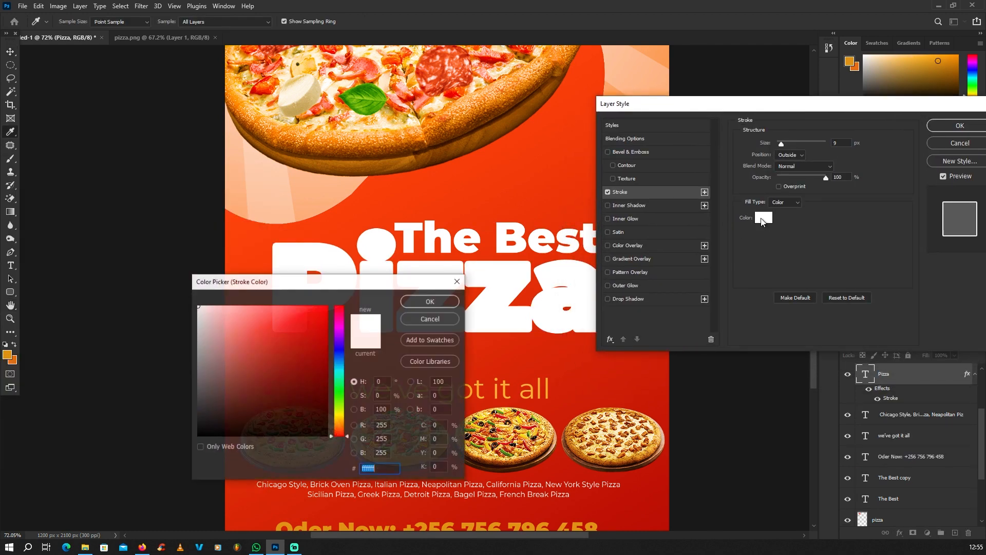
pyautogui.moveTo(398, 280); pyautogui.dragTo(466, 357)
pyautogui.click(445, 149)
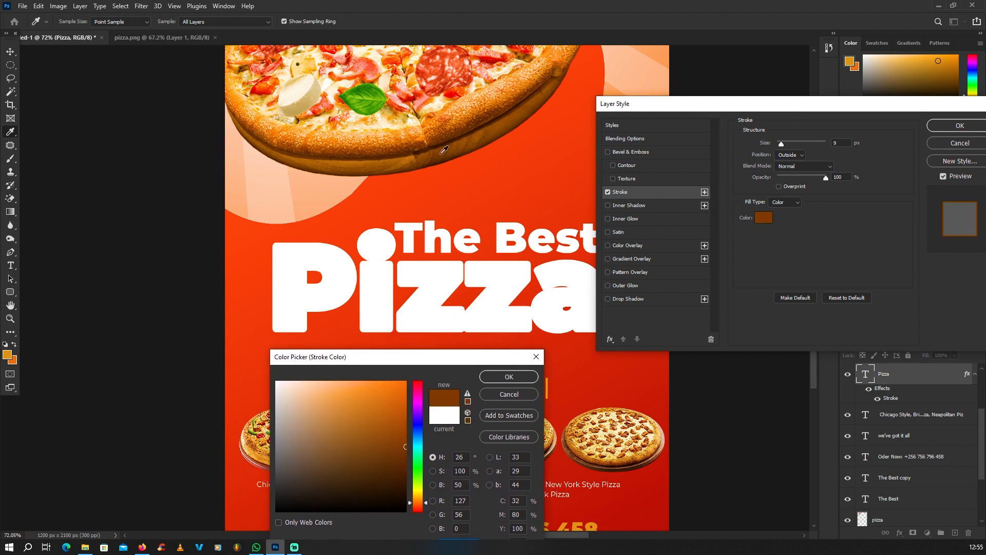
pyautogui.click(434, 145)
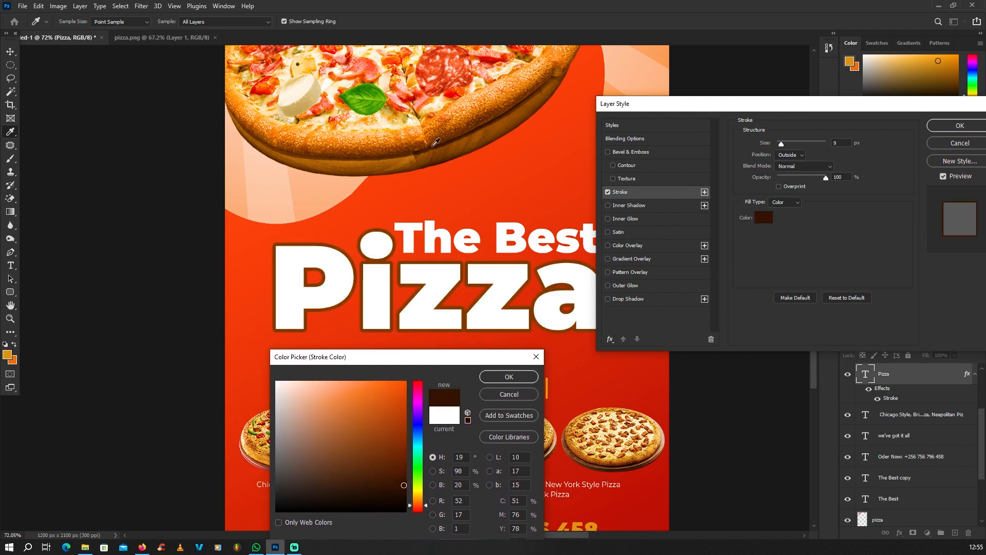
pyautogui.click(445, 148)
pyautogui.click(438, 153)
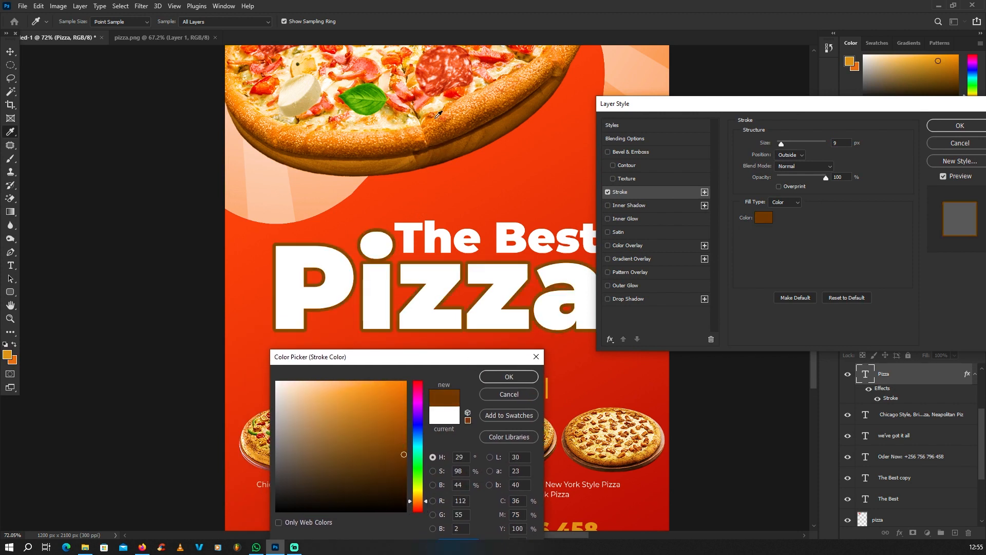
pyautogui.click(366, 90)
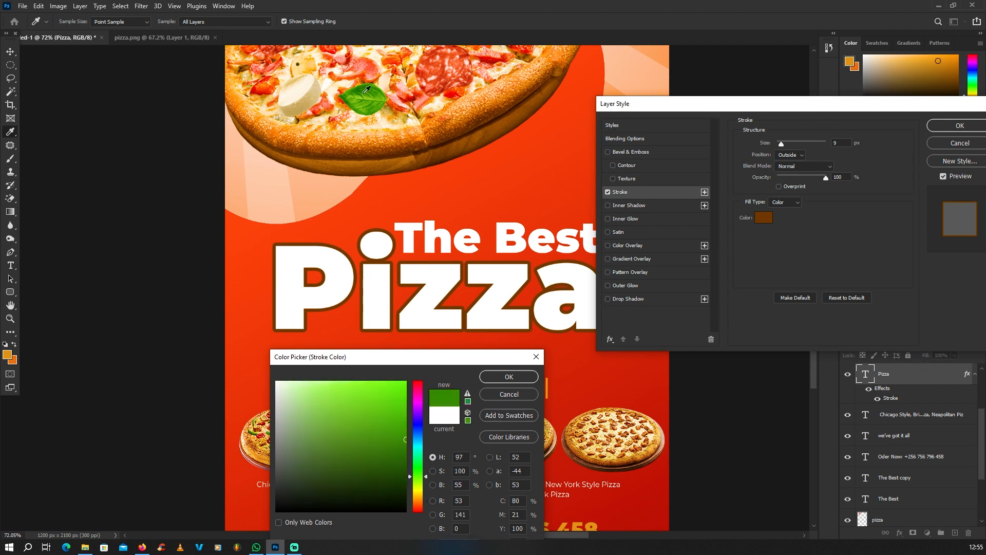
pyautogui.click(422, 87)
pyautogui.click(426, 88)
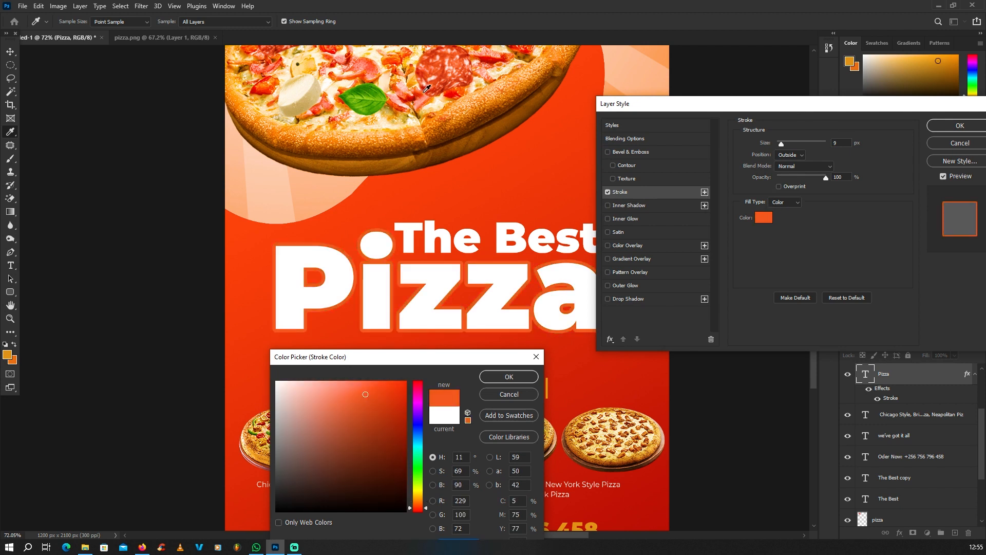
pyautogui.click(451, 94)
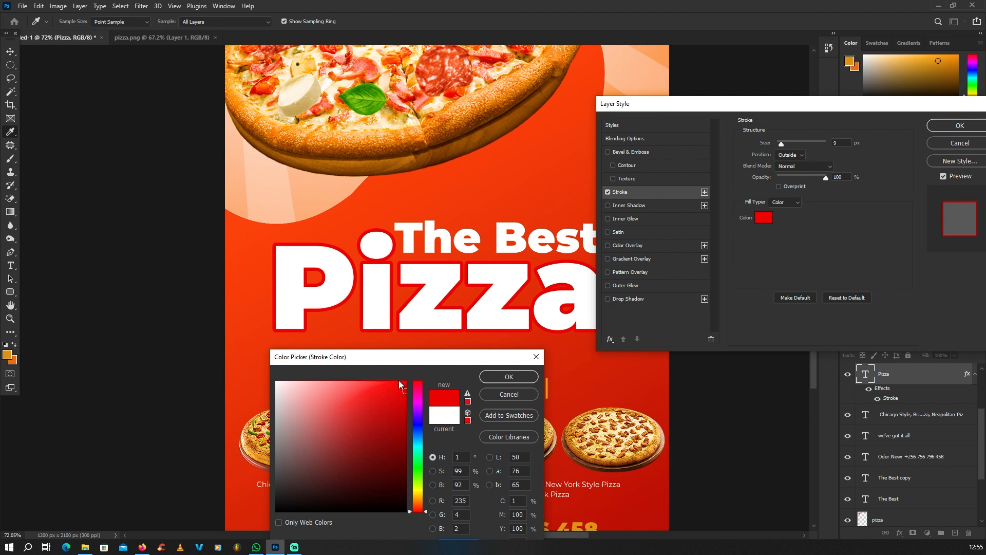
pyautogui.click(403, 442)
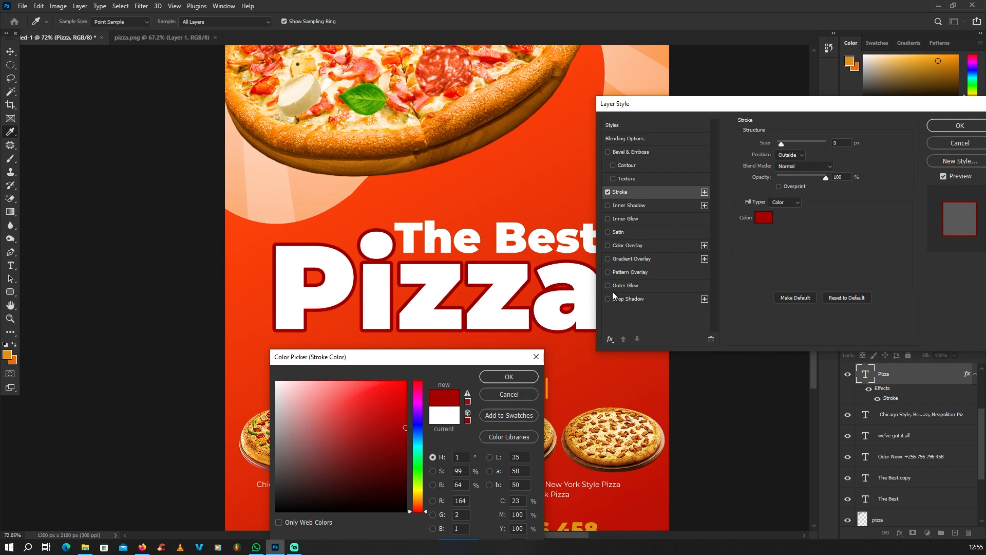
pyautogui.moveTo(506, 363); pyautogui.dragTo(462, 281)
pyautogui.click(465, 295)
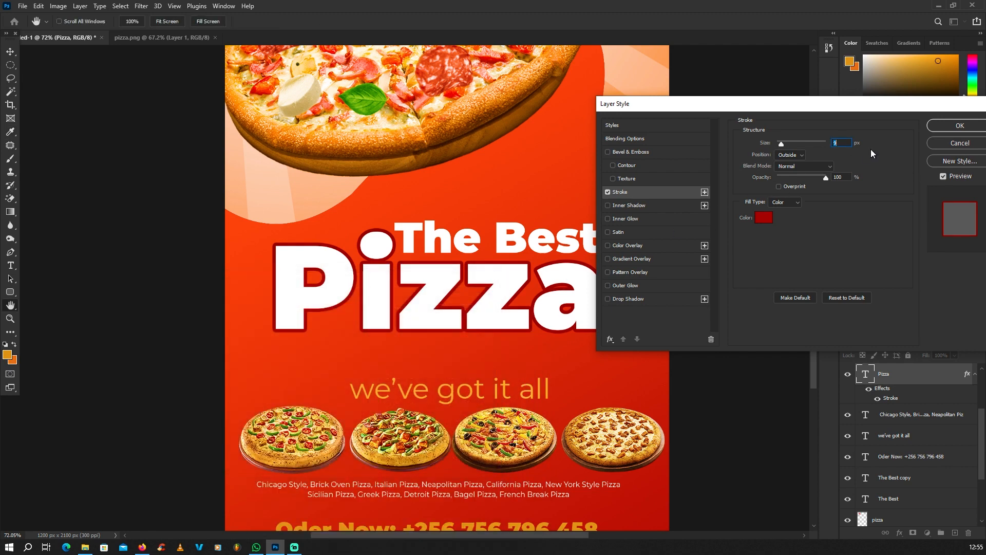
pyautogui.moveTo(942, 109); pyautogui.dragTo(690, 115)
# Apply the dark red stroke to the Pizza title
pyautogui.click(711, 132)
pyautogui.scroll(-4, 464, 274)
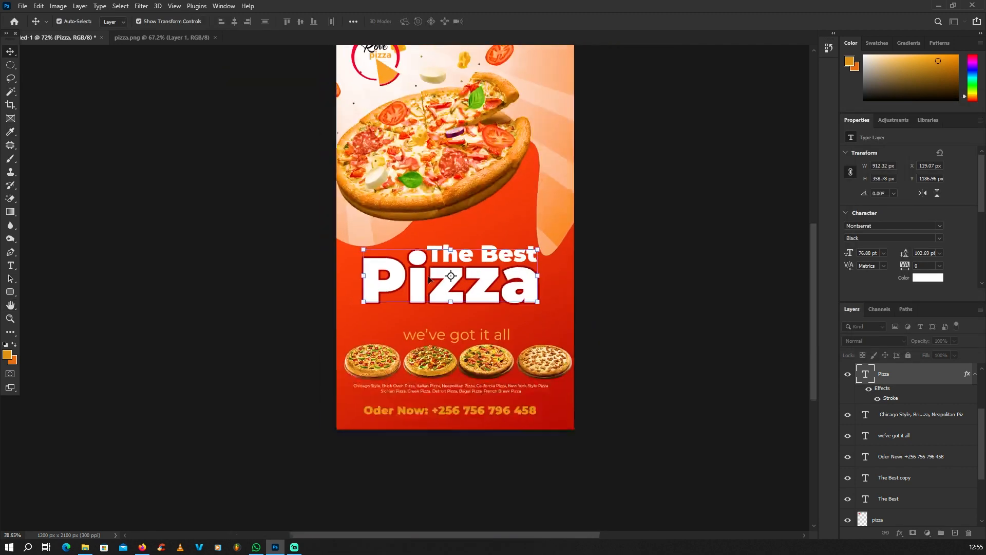
pyautogui.scroll(2, 469, 293)
# Recolour all the Pizza title letters to cream ffddab
pyautogui.doubleClick(866, 374)
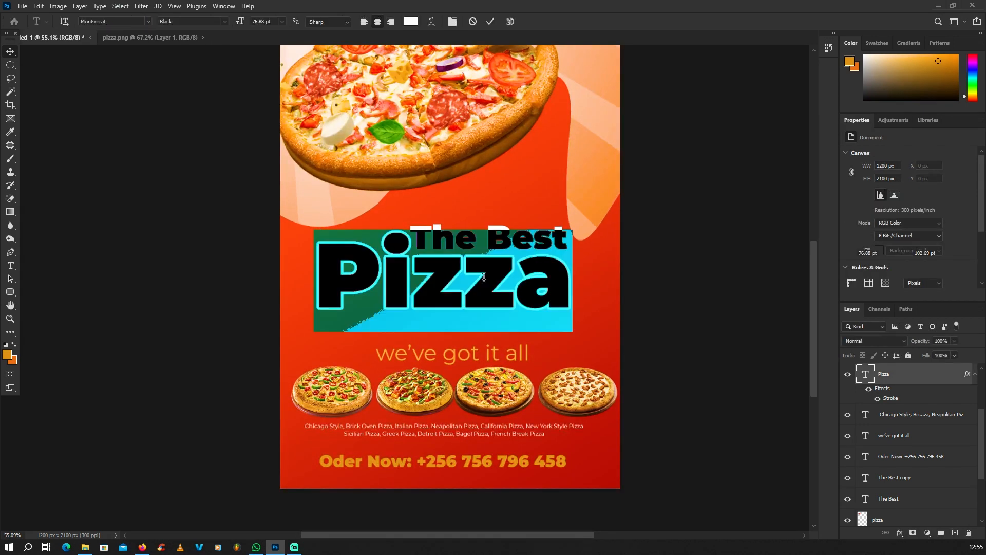
pyautogui.click(8, 355)
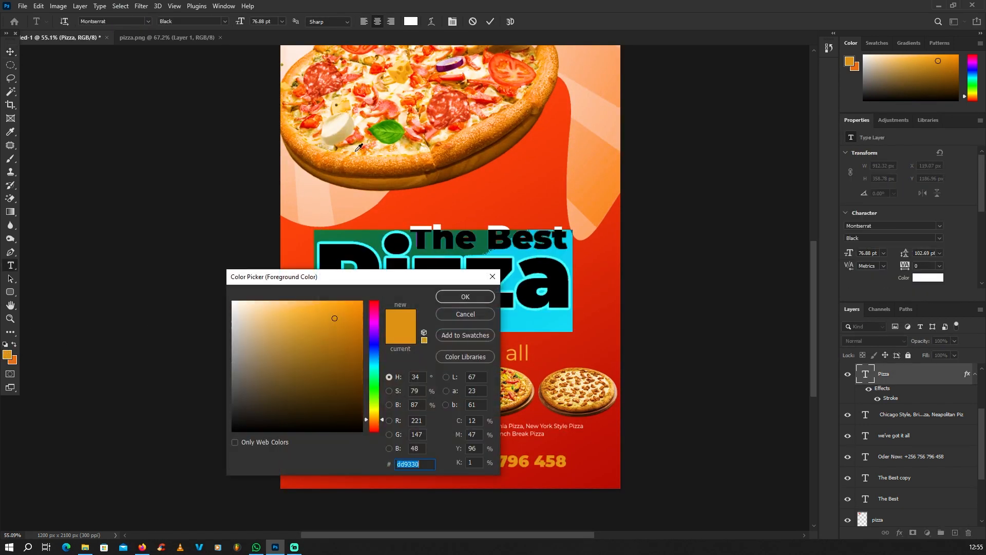
pyautogui.click(359, 152)
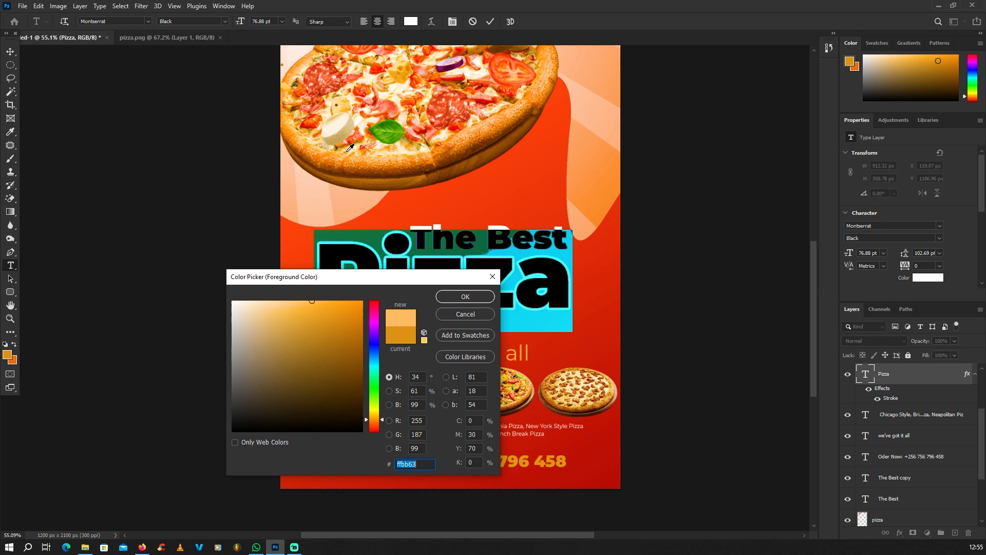
pyautogui.click(296, 122)
pyautogui.click(275, 300)
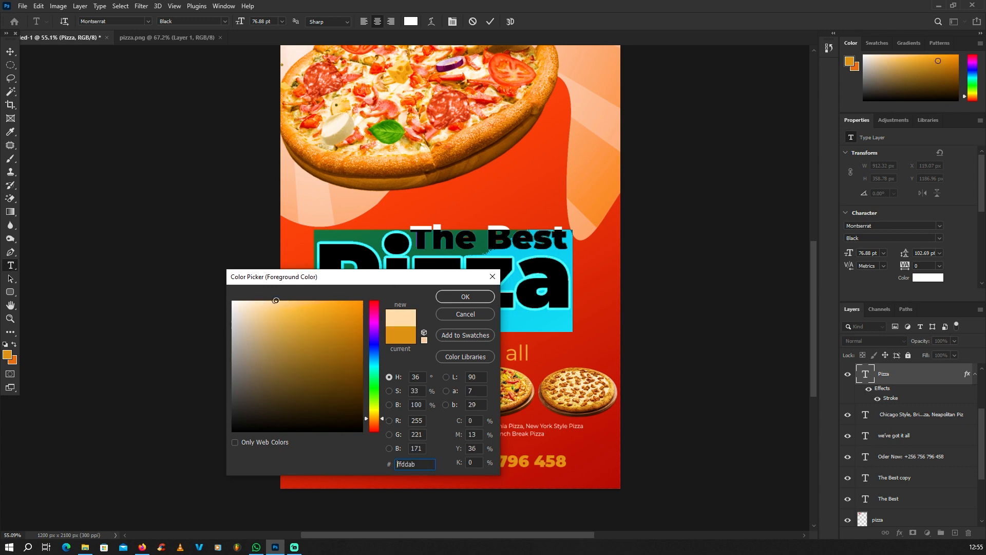
pyautogui.click(493, 296)
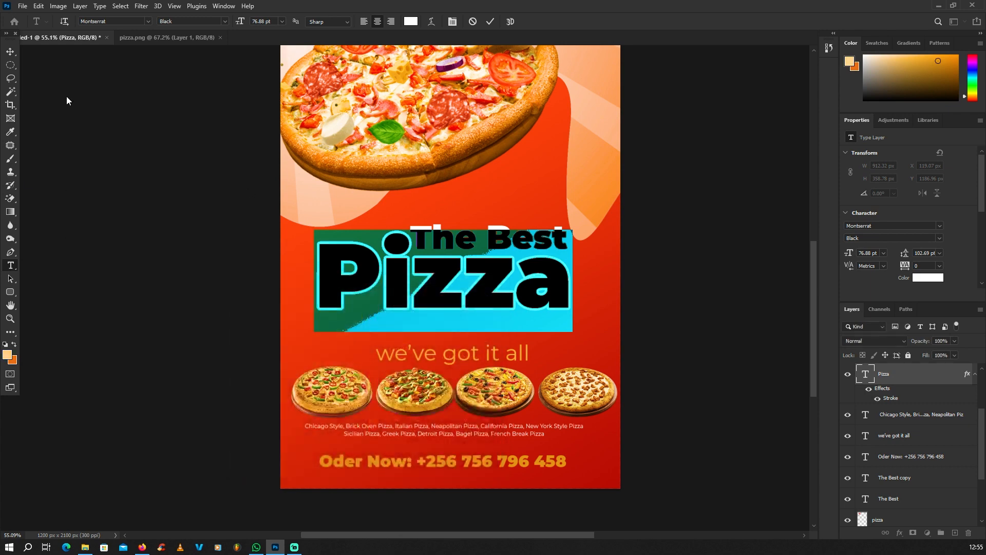
pyautogui.click(10, 52)
pyautogui.scroll(-3, 455, 275)
pyautogui.scroll(3, 454, 277)
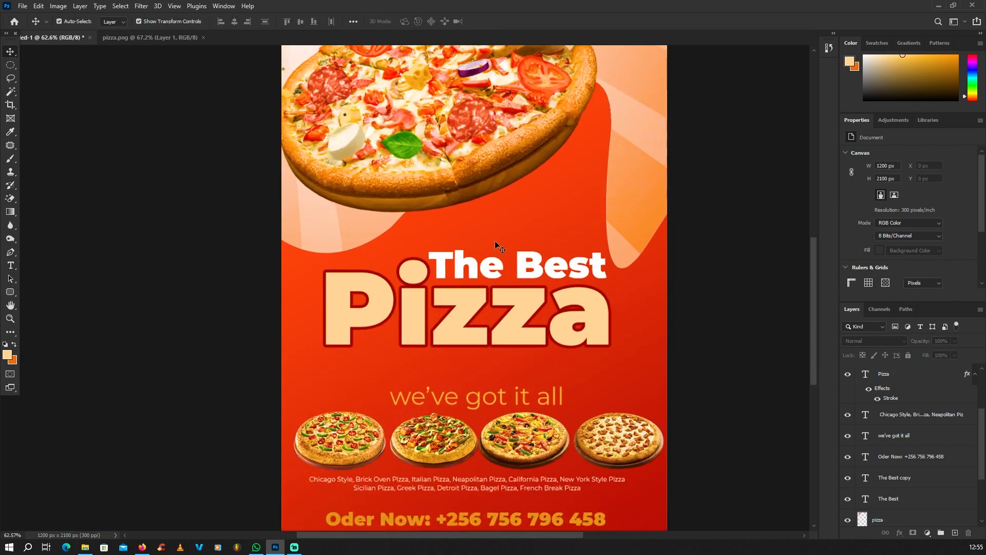
# Delete the duplicate 'The Best' text layer
pyautogui.click(534, 262)
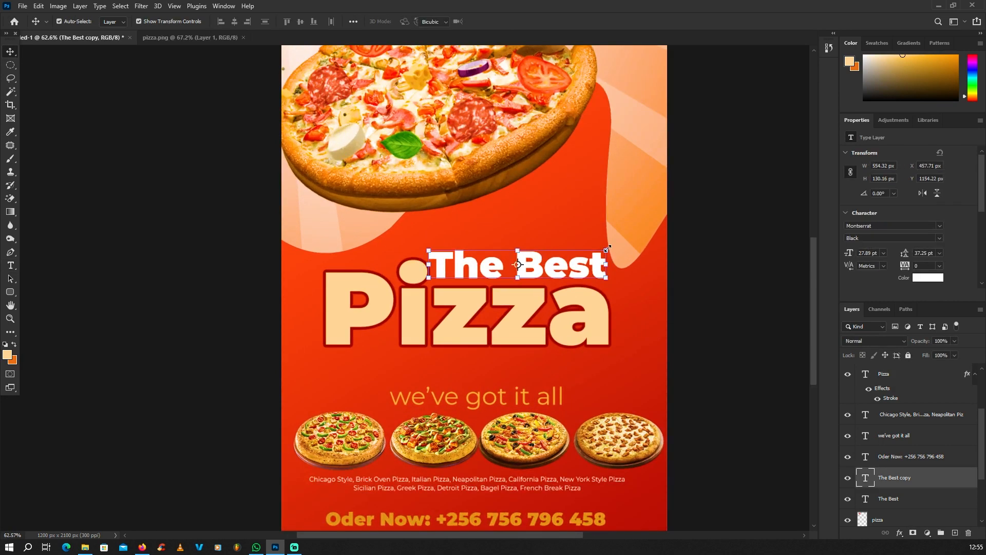
pyautogui.hotkey('ctrl', 't')
pyautogui.moveTo(607, 249); pyautogui.dragTo(567, 233)
pyautogui.press('Return')
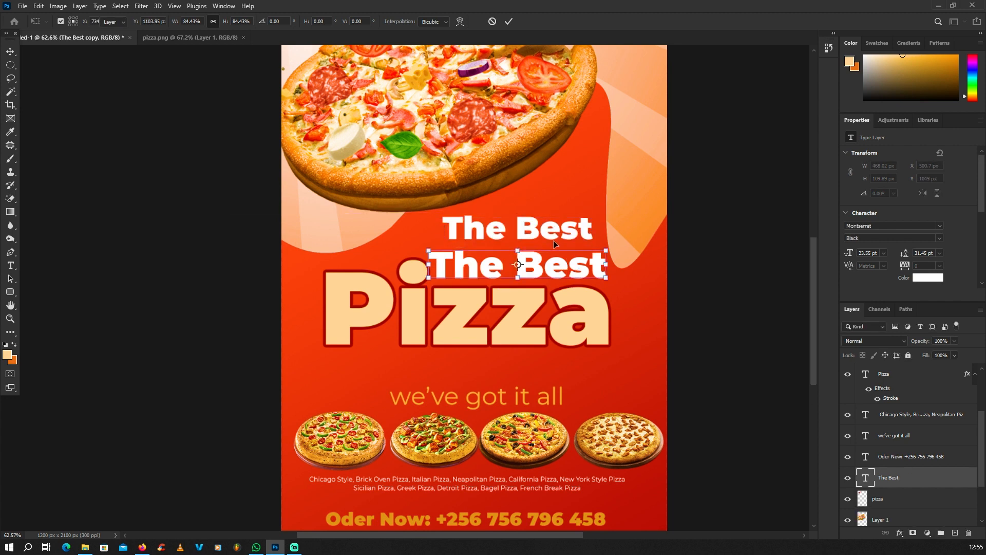
pyautogui.press('Delete')
# Scale the remaining 'The Best' heading to about 90%, then paste from the clipboard
pyautogui.click(462, 257)
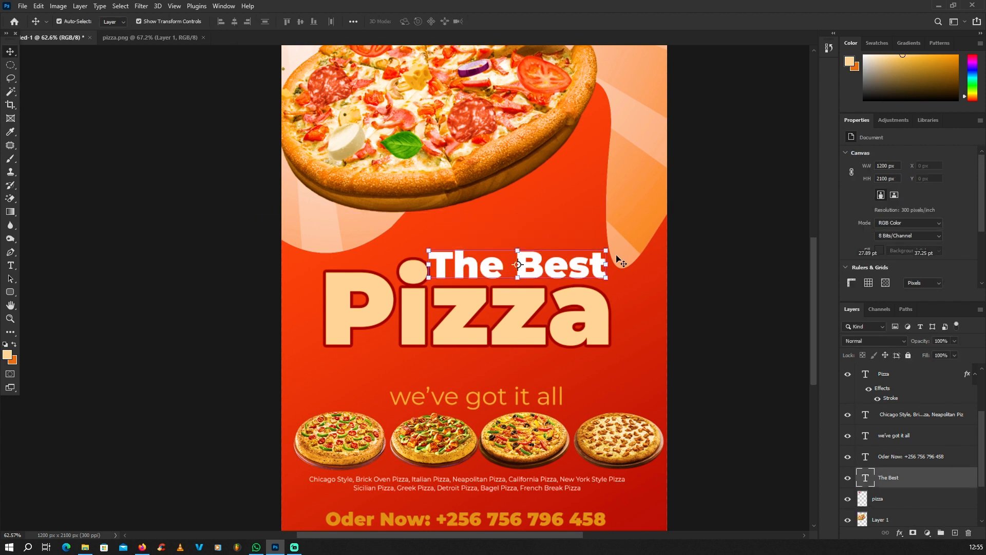
pyautogui.hotkey('ctrl', 't')
pyautogui.moveTo(608, 247); pyautogui.dragTo(589, 251)
pyautogui.press('Return')
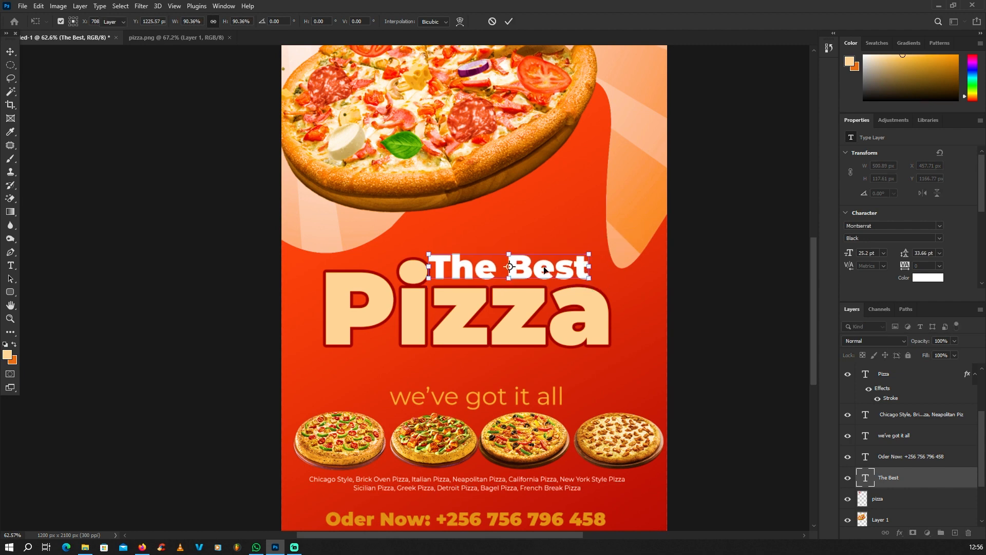
pyautogui.scroll(-5, 495, 302)
pyautogui.scroll(3, 494, 302)
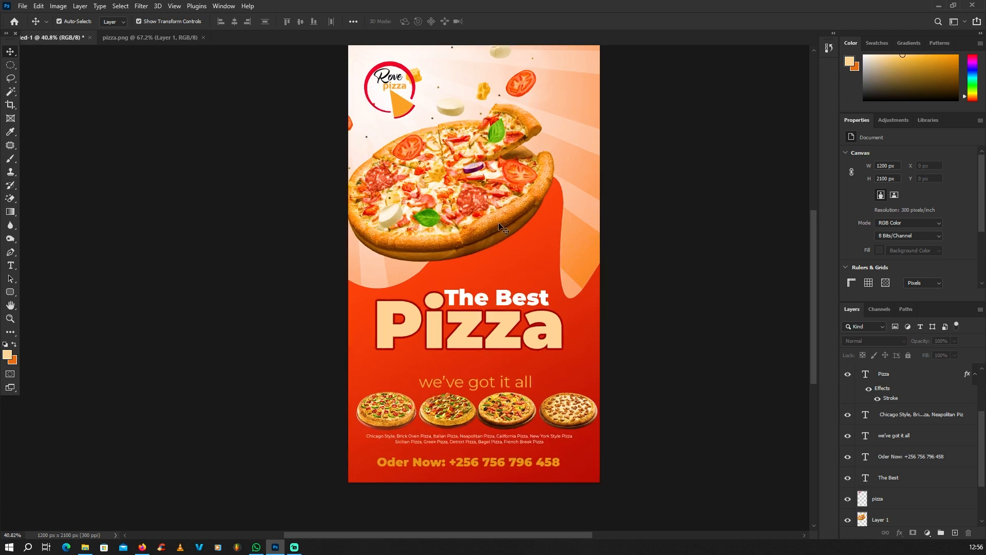
pyautogui.hotkey('ctrl', 'v')
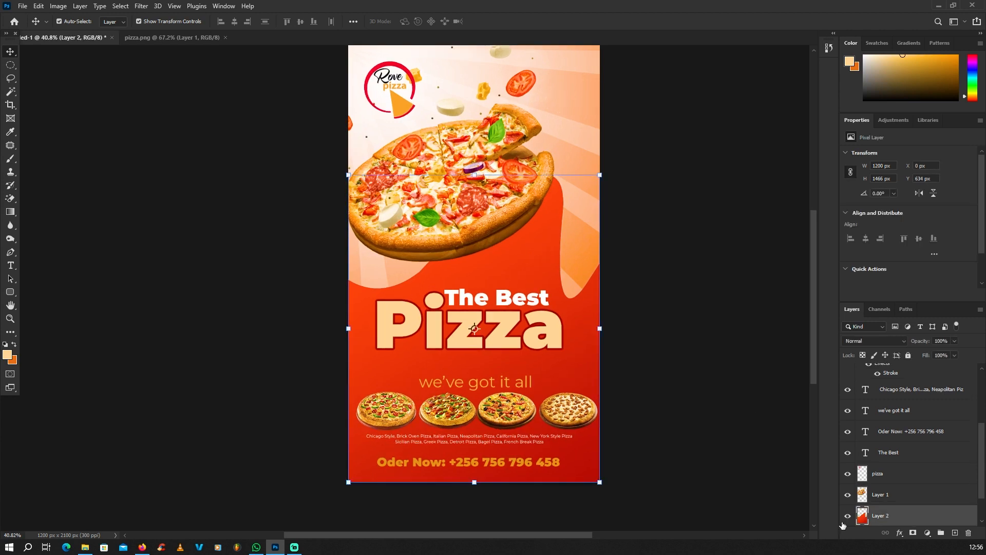
# Add a white stroke effect to the red background shape on Layer 2, sized 10 px
pyautogui.click(847, 516)
pyautogui.click(847, 515)
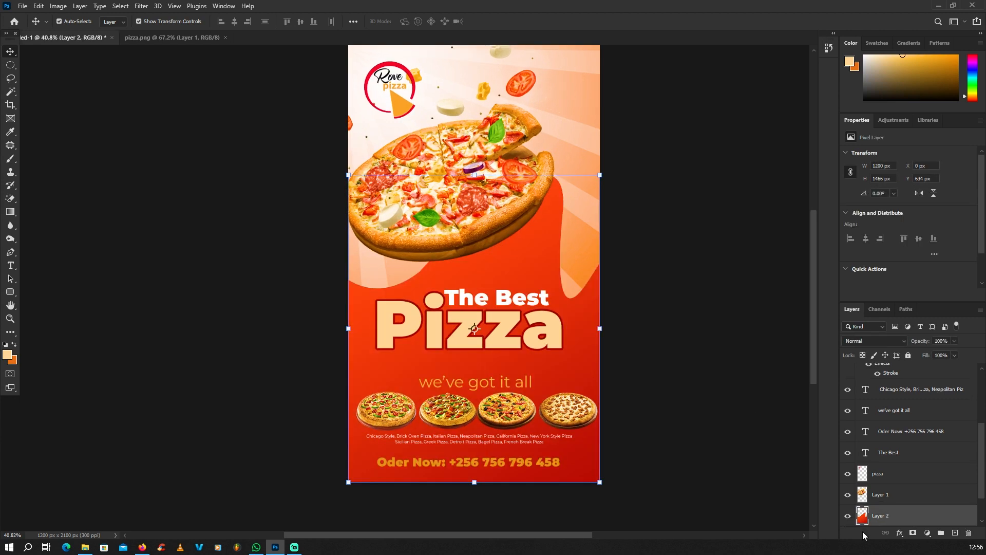
pyautogui.click(899, 532)
pyautogui.click(632, 279)
pyautogui.moveTo(475, 119); pyautogui.dragTo(782, 171)
pyautogui.click(820, 278)
pyautogui.write('ffffff')
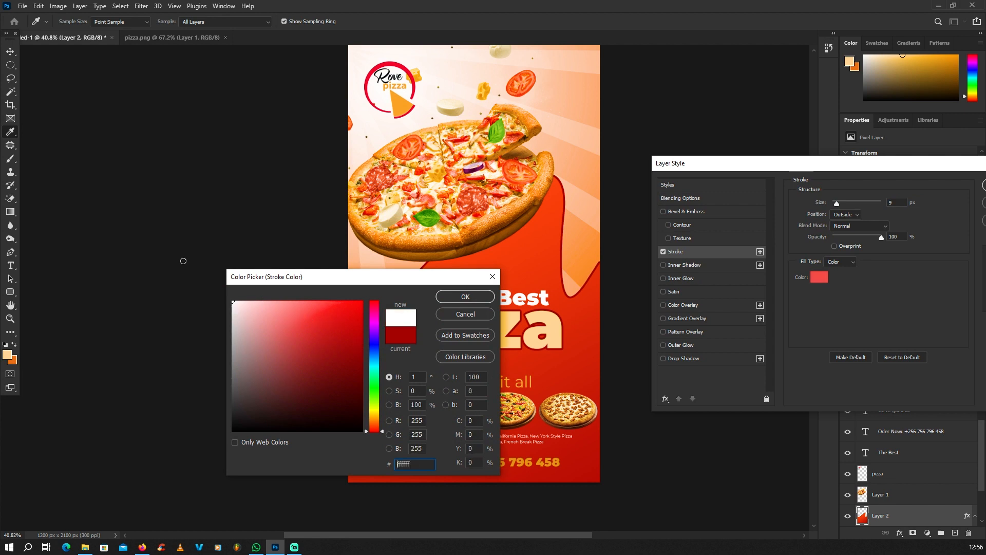
pyautogui.click(469, 303)
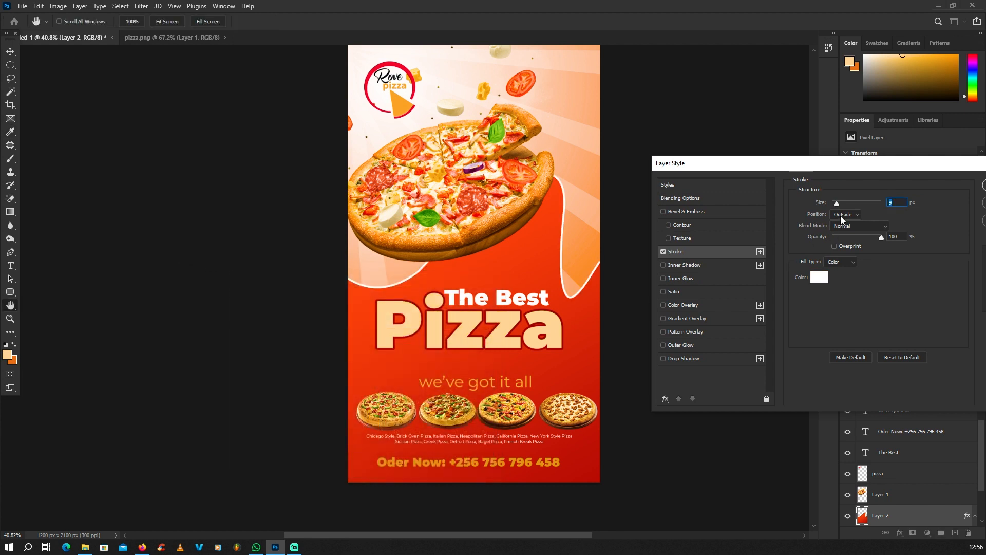
pyautogui.moveTo(843, 201); pyautogui.dragTo(837, 202)
# Change the stroke colour to pale cream ffd596 and apply the effect
pyautogui.click(816, 278)
pyautogui.click(515, 204)
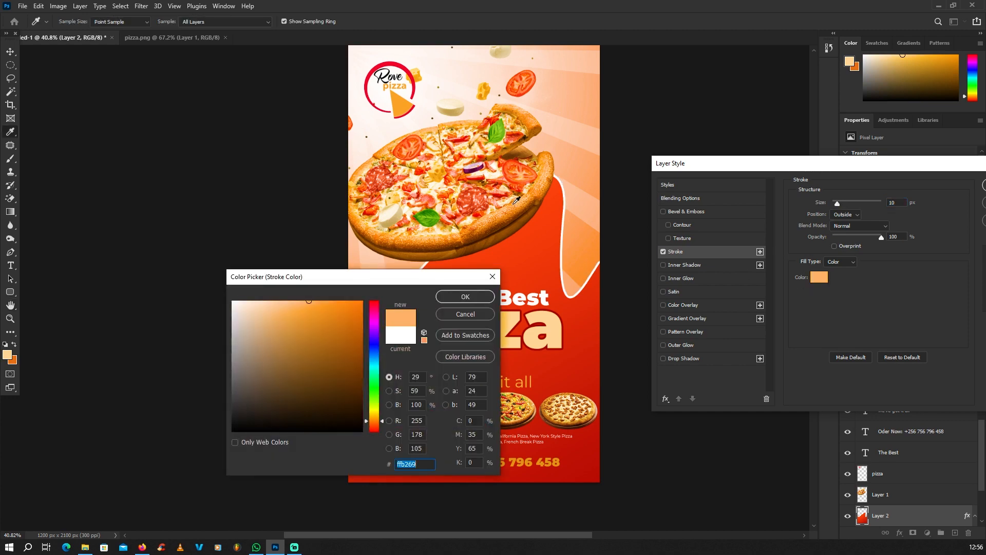
pyautogui.click(553, 313)
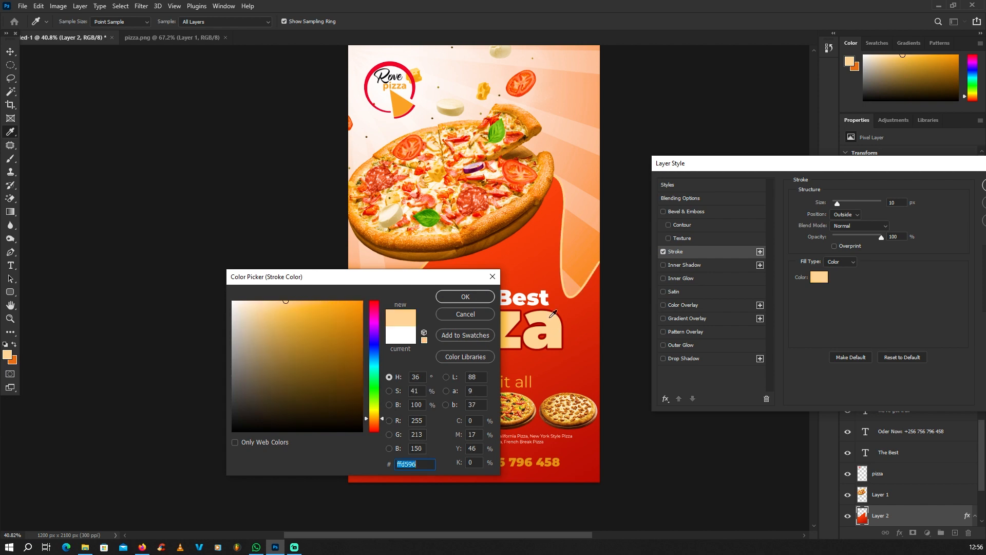
pyautogui.click(474, 298)
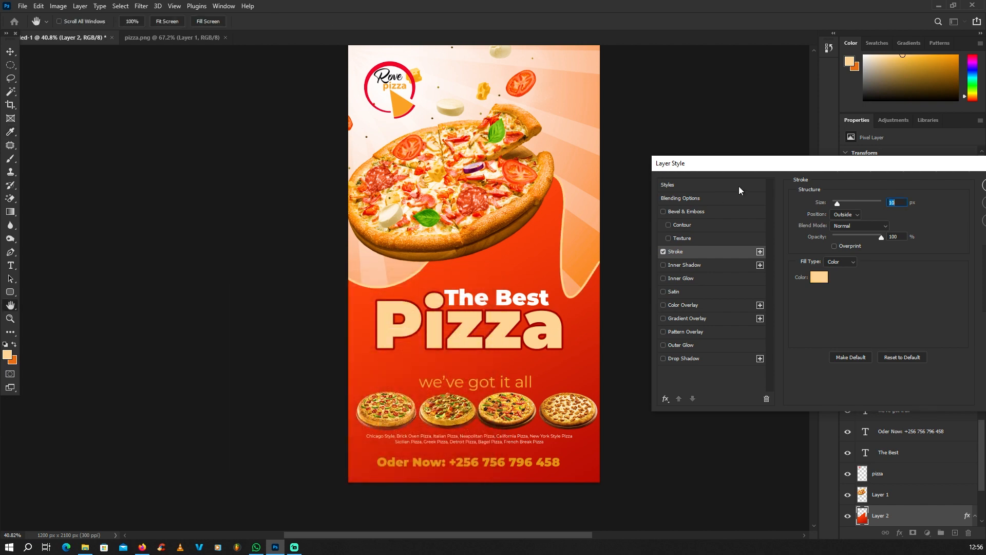
pyautogui.moveTo(739, 163); pyautogui.dragTo(392, 164)
pyautogui.click(659, 186)
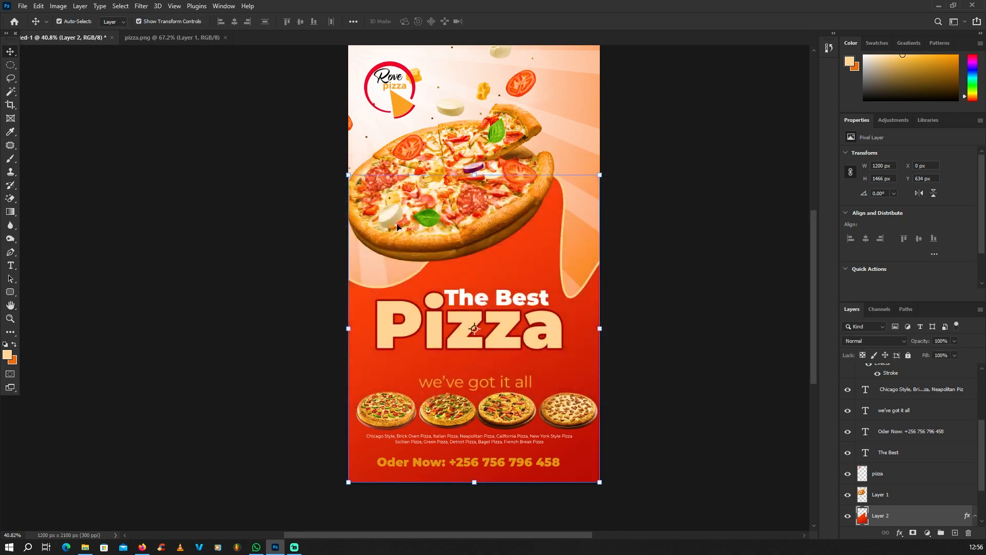
# Move the four small pizzas and the 'we've got it all' tagline up together
pyautogui.scroll(-4, 403, 227)
pyautogui.click(269, 212)
pyautogui.scroll(3, 447, 240)
pyautogui.scroll(-2, 465, 231)
pyautogui.scroll(6, 444, 362)
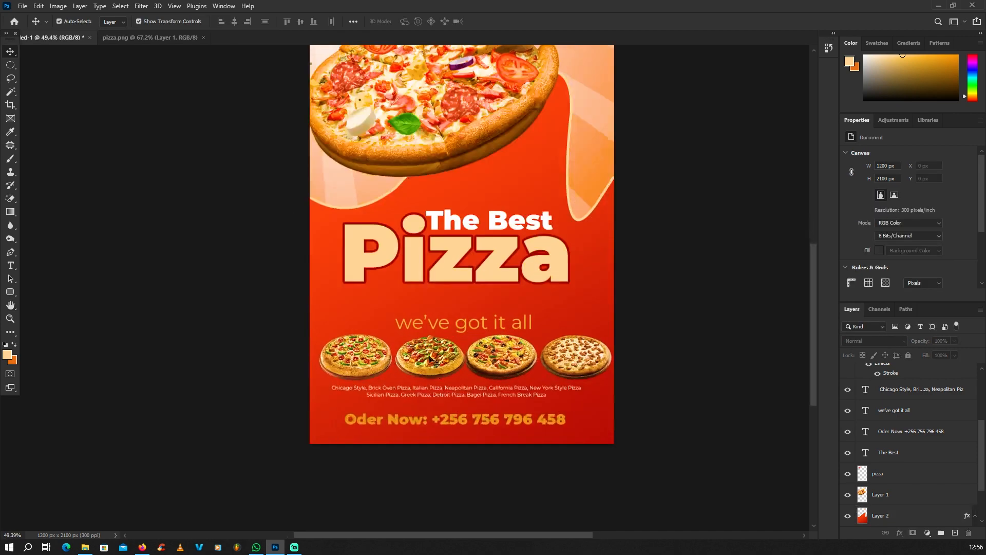
pyautogui.click(360, 354)
pyautogui.keyDown('shift'); pyautogui.click(430, 357); pyautogui.keyUp('shift')
pyautogui.keyDown('shift'); pyautogui.click(513, 359); pyautogui.keyUp('shift')
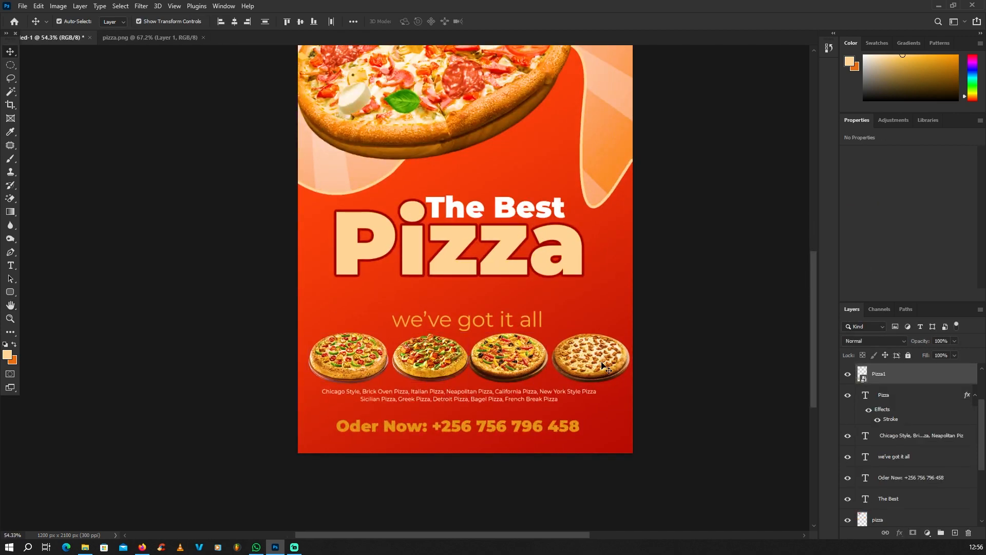
pyautogui.keyDown('shift'); pyautogui.click(590, 358); pyautogui.keyUp('shift')
pyautogui.scroll(2, 500, 349)
pyautogui.scroll(1, 491, 322)
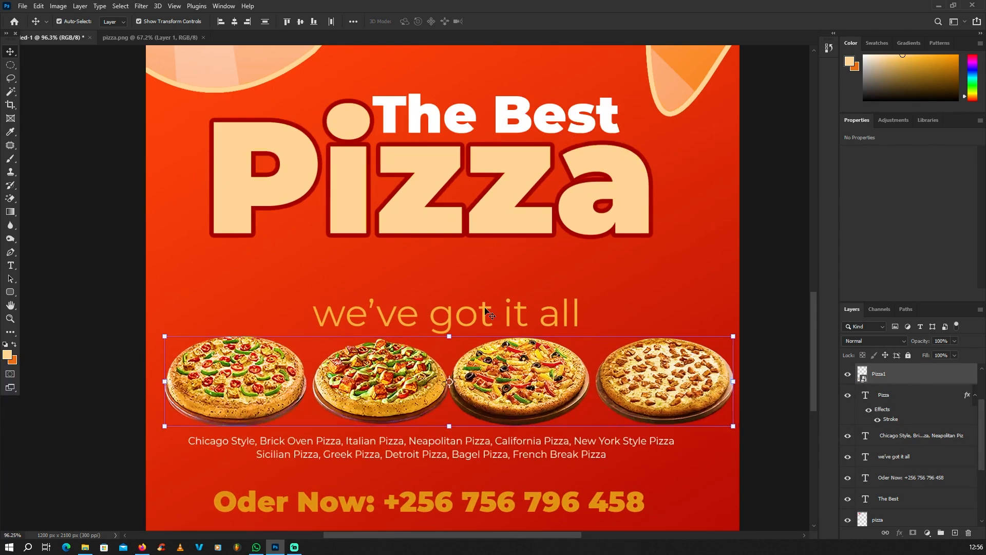
pyautogui.keyDown('shift'); pyautogui.click(488, 311); pyautogui.keyUp('shift')
pyautogui.moveTo(500, 357)
pyautogui.mouseDown()
pyautogui.moveTo(496, 341)
pyautogui.moveTo(500, 349)
pyautogui.mouseUp()
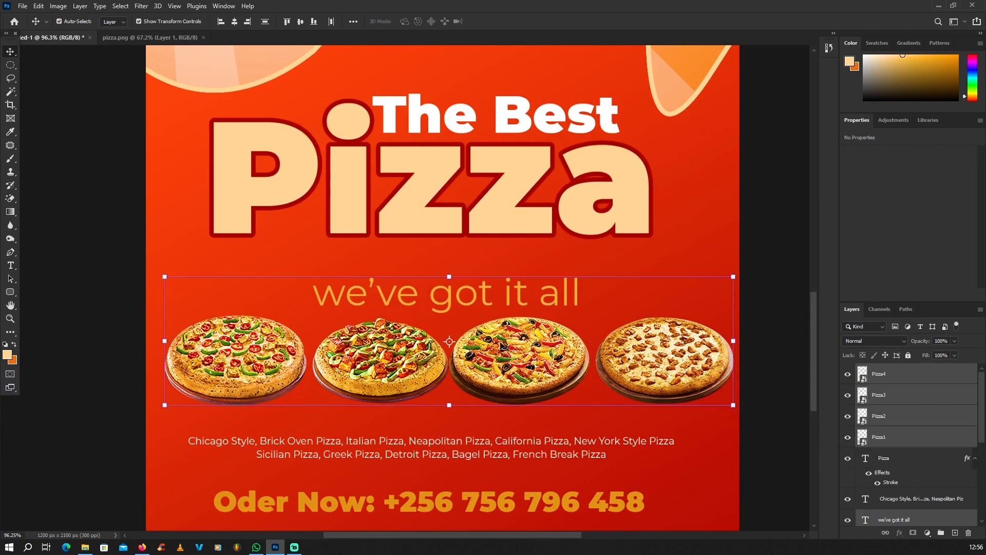
# Drag each small pizza a few pixels left to even their spacing
pyautogui.scroll(-5, 499, 333)
pyautogui.click(278, 320)
pyautogui.scroll(2, 548, 345)
pyautogui.scroll(-2, 450, 334)
pyautogui.scroll(2, 398, 340)
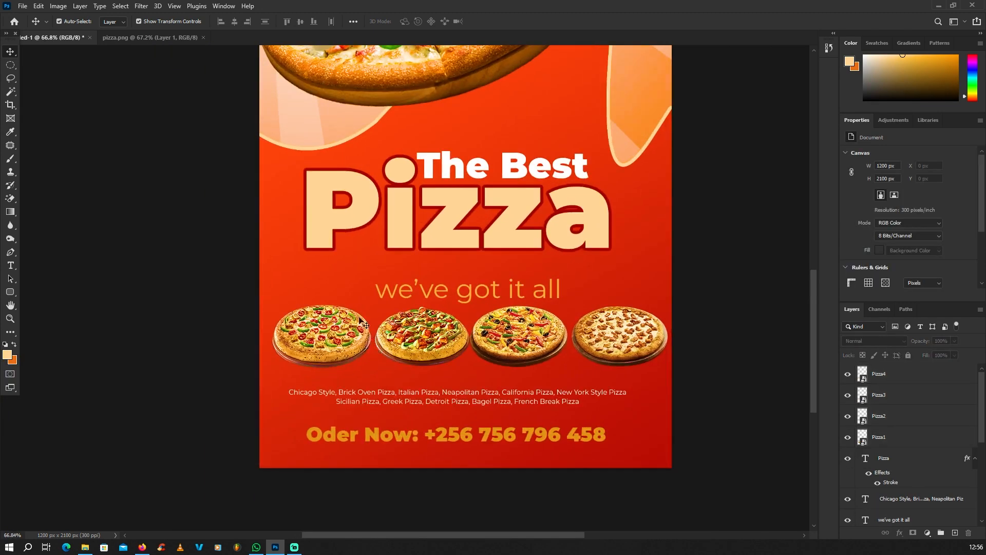
pyautogui.click(349, 332)
pyautogui.moveTo(327, 328); pyautogui.dragTo(324, 329)
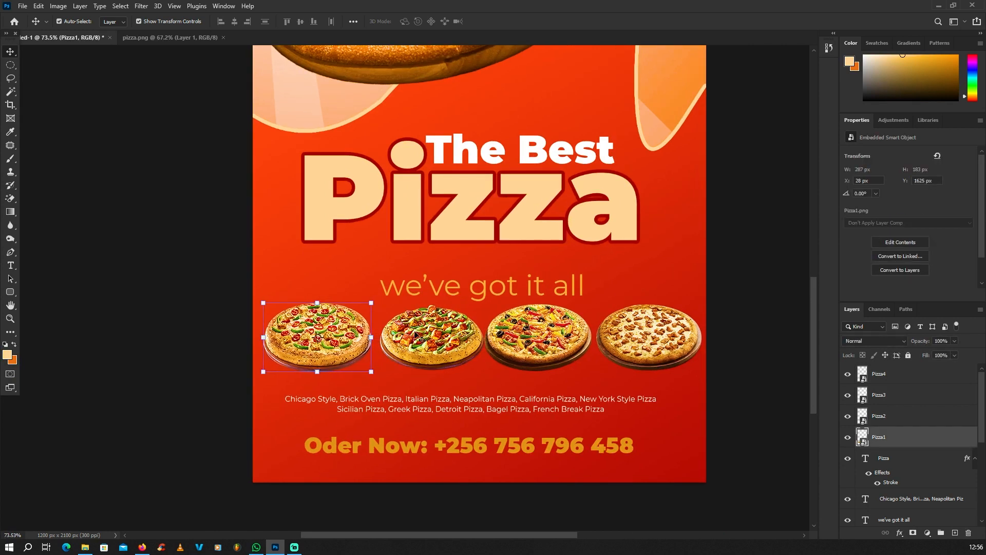
pyautogui.moveTo(420, 336); pyautogui.dragTo(416, 337)
pyautogui.click(519, 344)
pyautogui.moveTo(655, 339); pyautogui.dragTo(652, 340)
pyautogui.moveTo(543, 339); pyautogui.dragTo(540, 339)
# Shift the pizzas about 2 px further left with the arrow keys
pyautogui.click(298, 339)
pyautogui.press('Left')
pyautogui.press('Left')
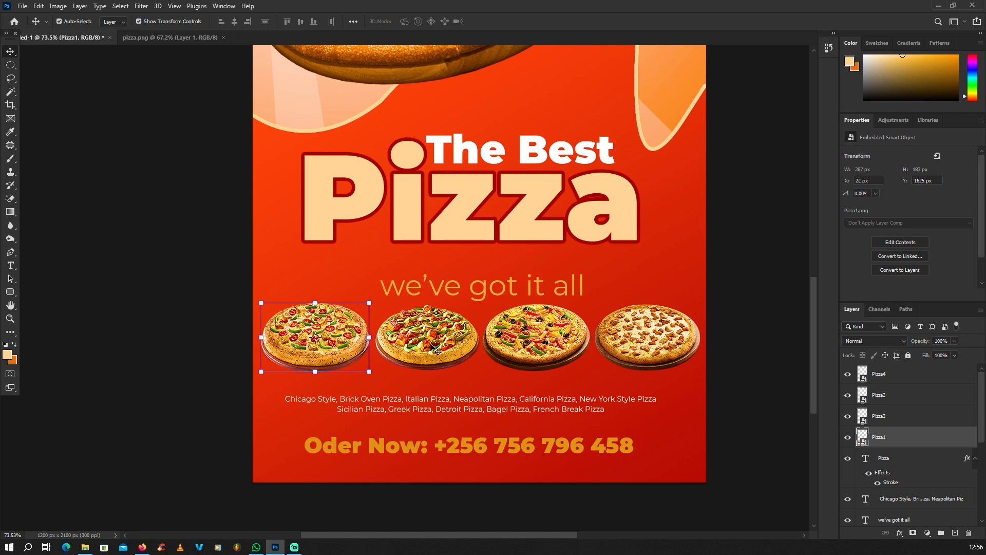
pyautogui.click(433, 343)
pyautogui.press('Left')
pyautogui.press('Left')
pyautogui.click(551, 332)
pyautogui.press('Left')
pyautogui.press('Left')
pyautogui.click(634, 341)
pyautogui.press('Left')
pyautogui.press('Left')
# Move the pizza varieties text up slightly beneath the pizzas
pyautogui.click(536, 407)
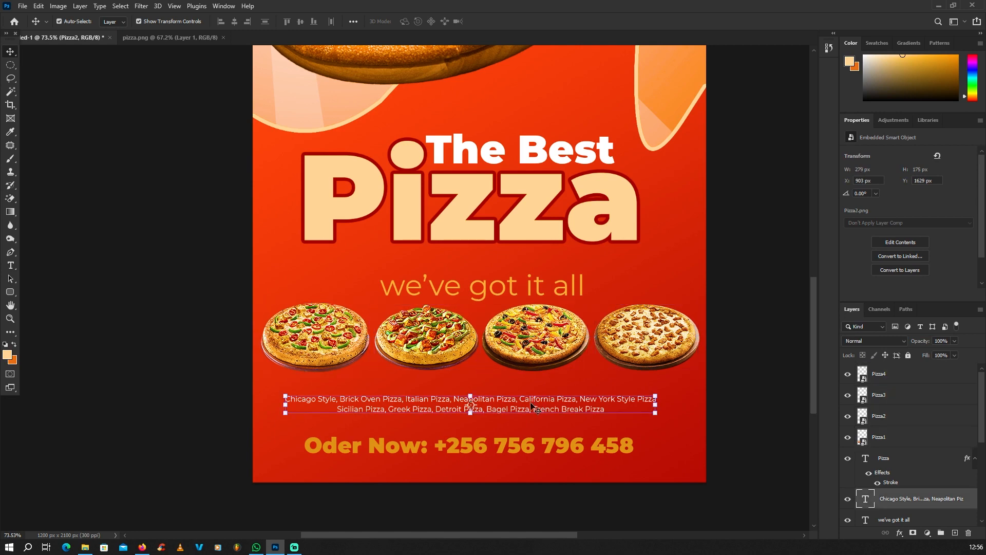
pyautogui.moveTo(554, 400); pyautogui.dragTo(551, 392)
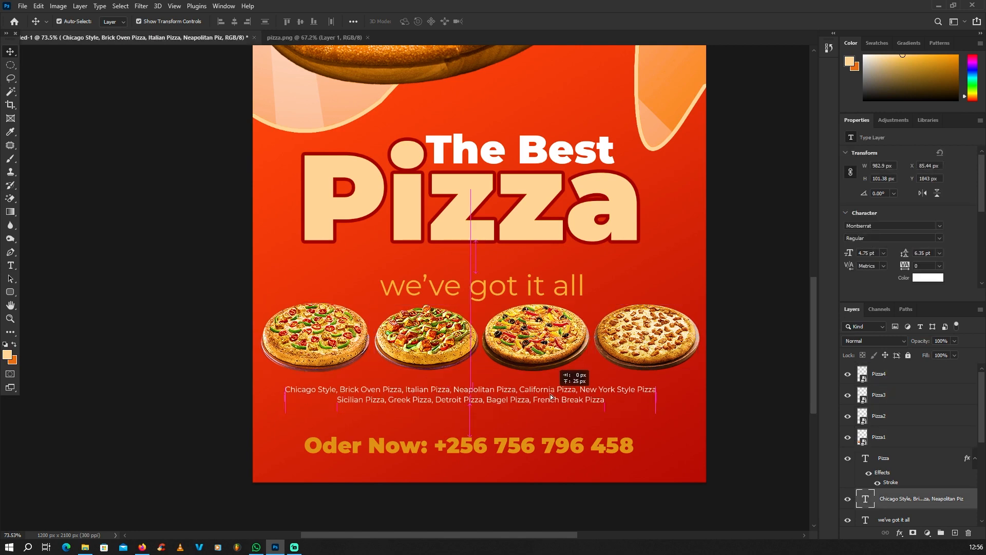
pyautogui.scroll(-6, 524, 390)
pyautogui.click(379, 261)
pyautogui.scroll(2, 410, 195)
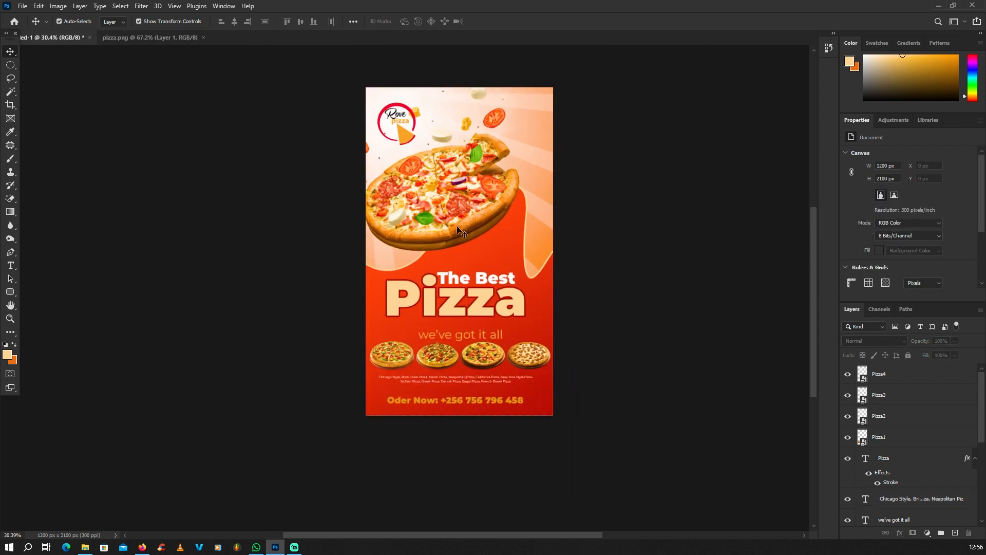
# Duplicate the big pizza layer, offsetting the copy to the right
pyautogui.click(443, 231)
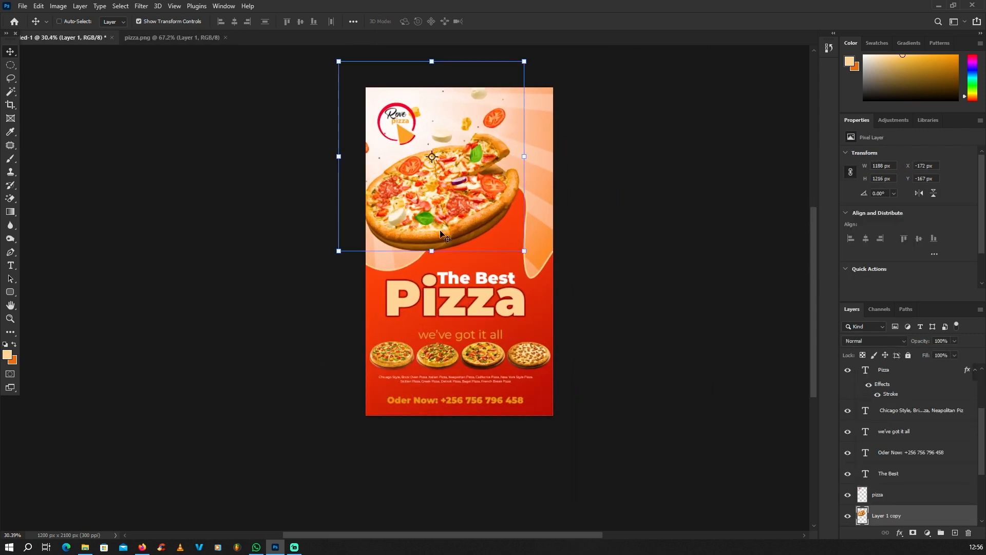
pyautogui.moveTo(459, 212); pyautogui.dragTo(497, 227)
pyautogui.scroll(-3, 532, 175)
pyautogui.scroll(3, 534, 175)
# Shrink the pizza copy and tuck it into the top-right corner, partly cut off
pyautogui.moveTo(527, 113); pyautogui.dragTo(452, 191)
pyautogui.moveTo(433, 280); pyautogui.dragTo(513, 169)
pyautogui.press('Return')
pyautogui.scroll(2, 508, 184)
pyautogui.scroll(-5, 511, 168)
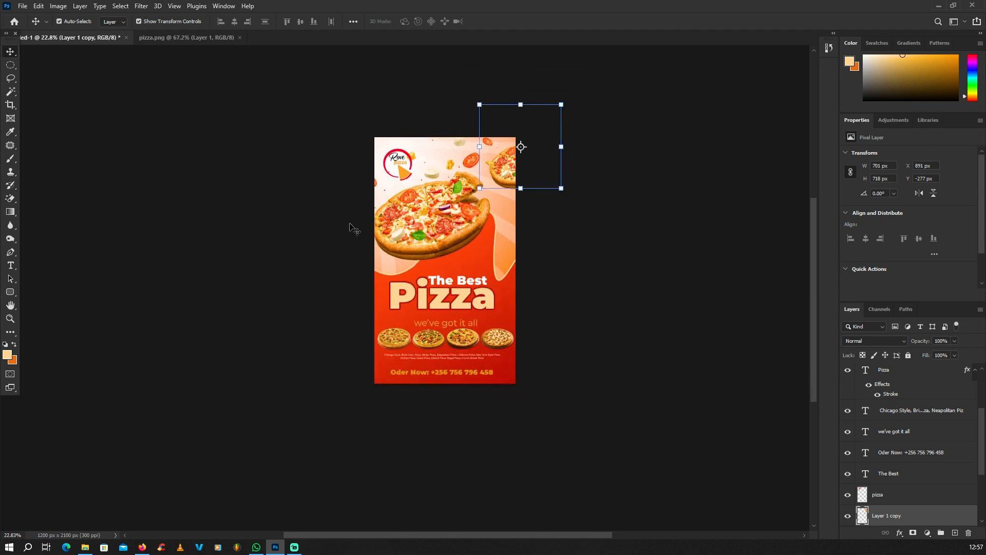
pyautogui.click(353, 227)
pyautogui.scroll(-2, 494, 216)
pyautogui.scroll(3, 501, 201)
pyautogui.scroll(-1, 505, 196)
pyautogui.scroll(1, 465, 251)
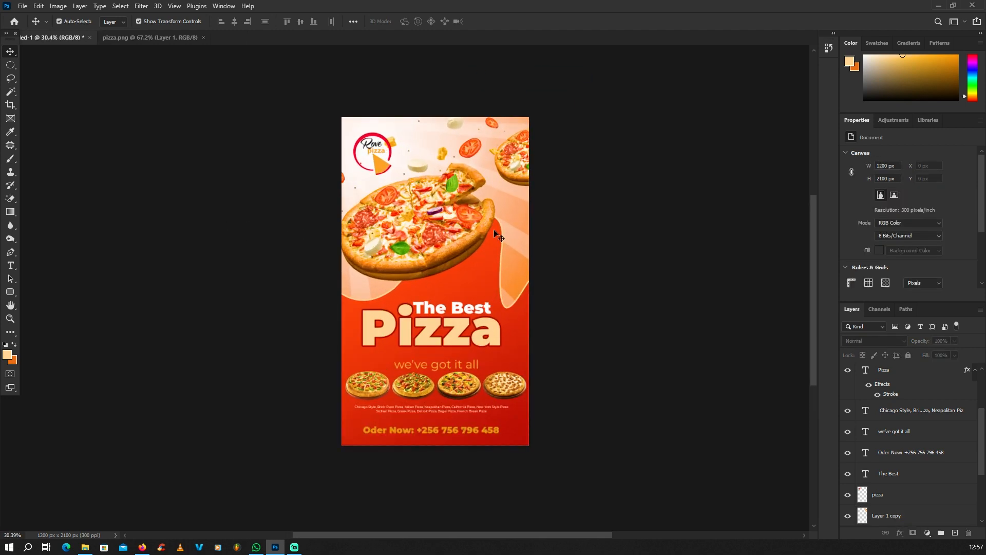
pyautogui.scroll(-2, 902, 454)
# Create a new empty Layer 3 directly above the Background layer
pyautogui.click(877, 517)
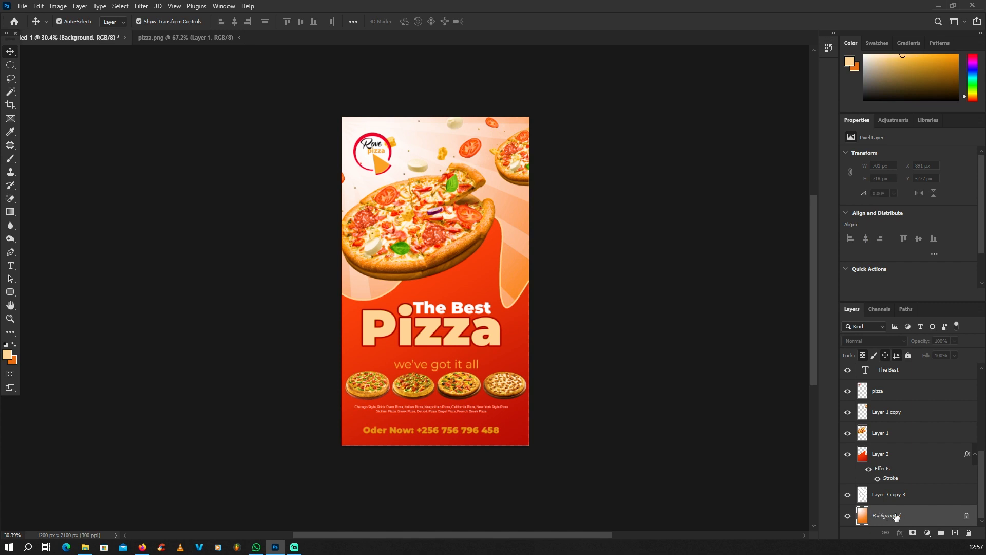
pyautogui.click(954, 533)
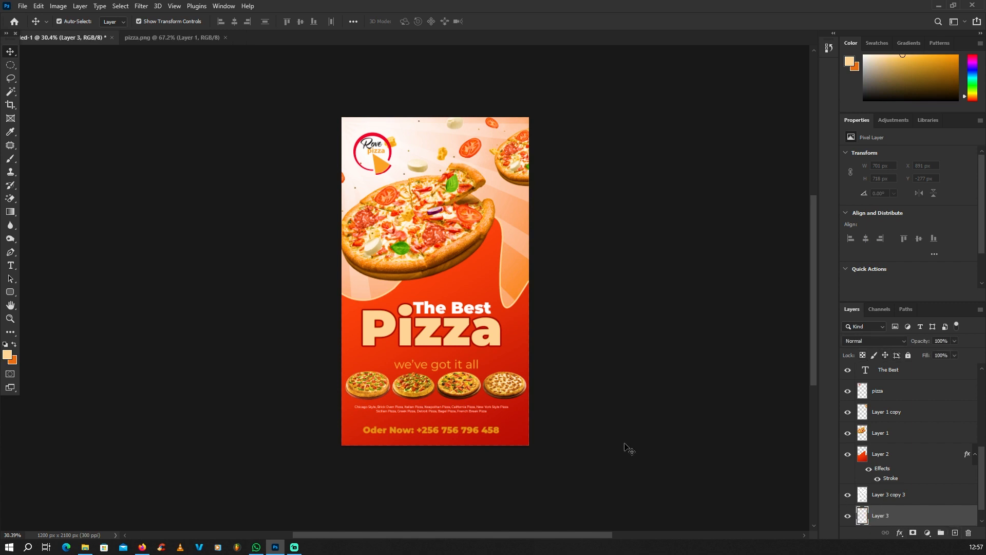
pyautogui.scroll(-1, 468, 367)
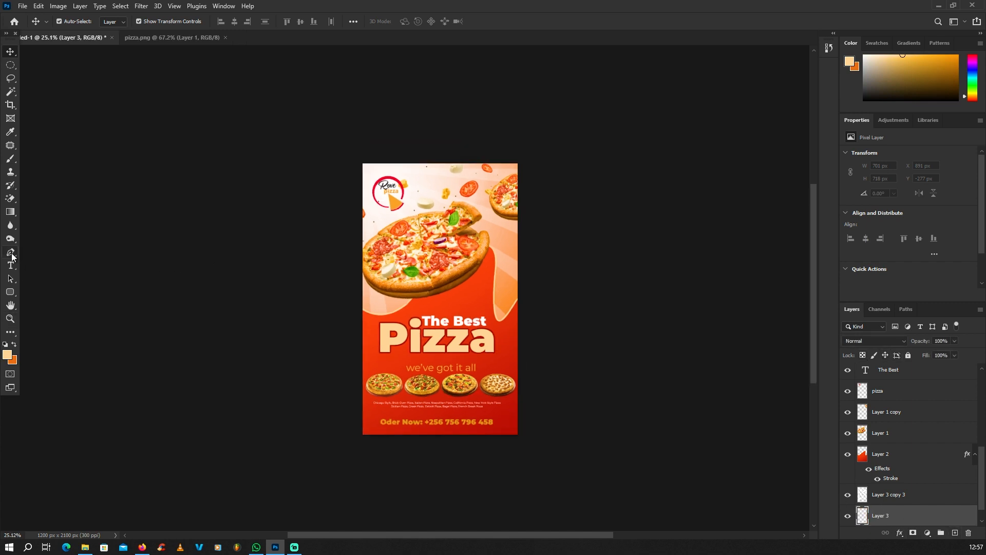
pyautogui.click(11, 252)
pyautogui.scroll(1, 469, 258)
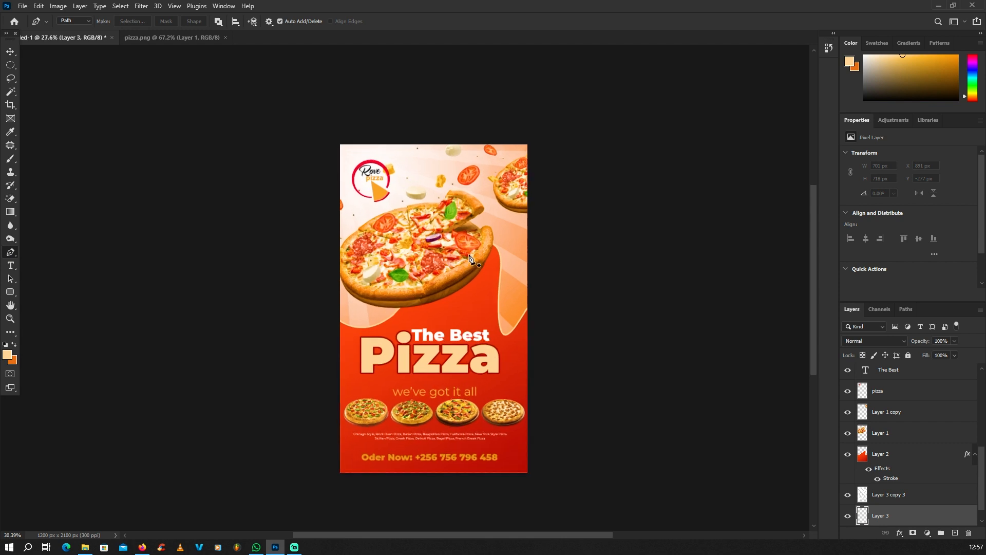
# Draw a closed curved pen path covering the poster's right side down to the title
pyautogui.click(443, 323)
pyautogui.moveTo(508, 142); pyautogui.dragTo(454, 204)
pyautogui.scroll(-2, 509, 110)
pyautogui.scroll(3, 539, 275)
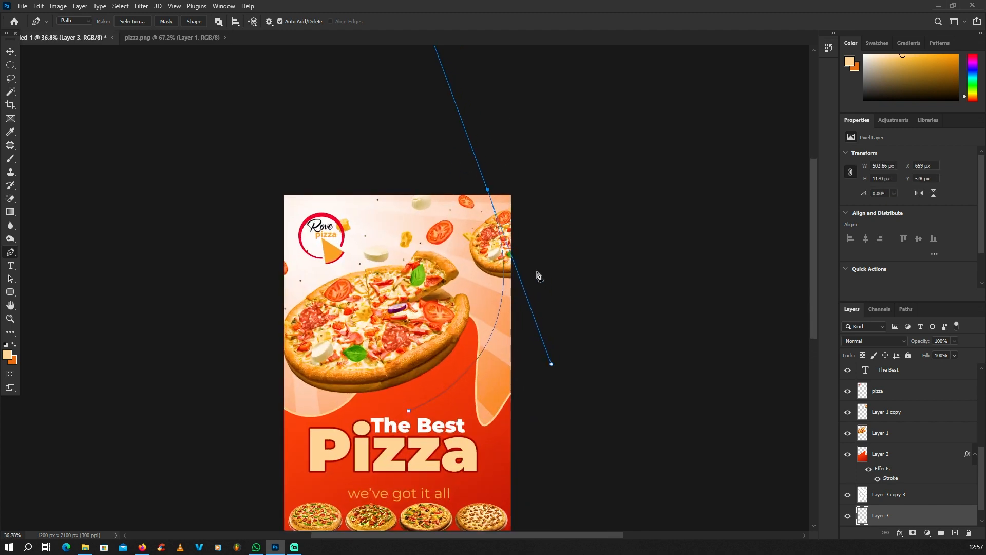
pyautogui.scroll(-1, 508, 201)
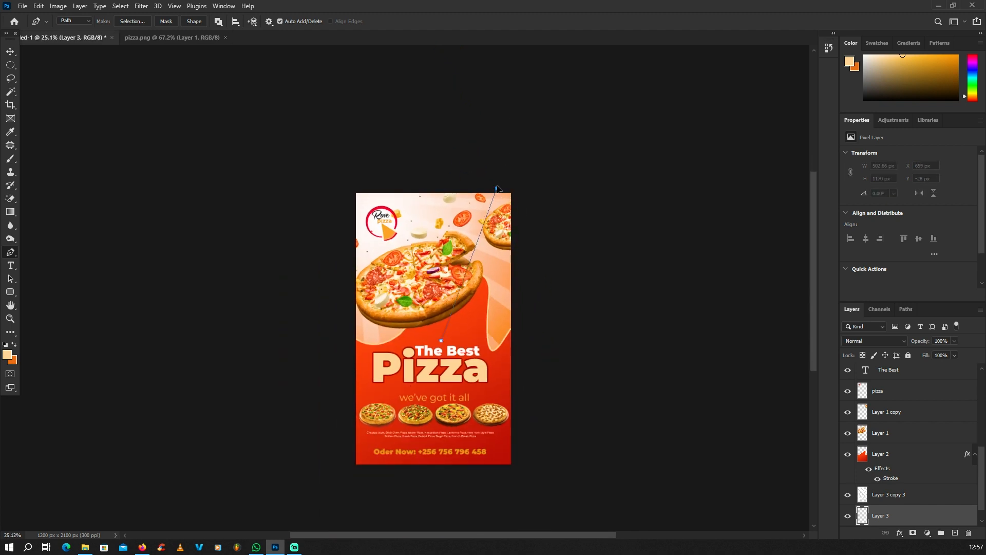
pyautogui.moveTo(497, 188); pyautogui.dragTo(461, 64)
pyautogui.keyDown('alt'); pyautogui.click(497, 189); pyautogui.keyUp('alt')
pyautogui.click(523, 186)
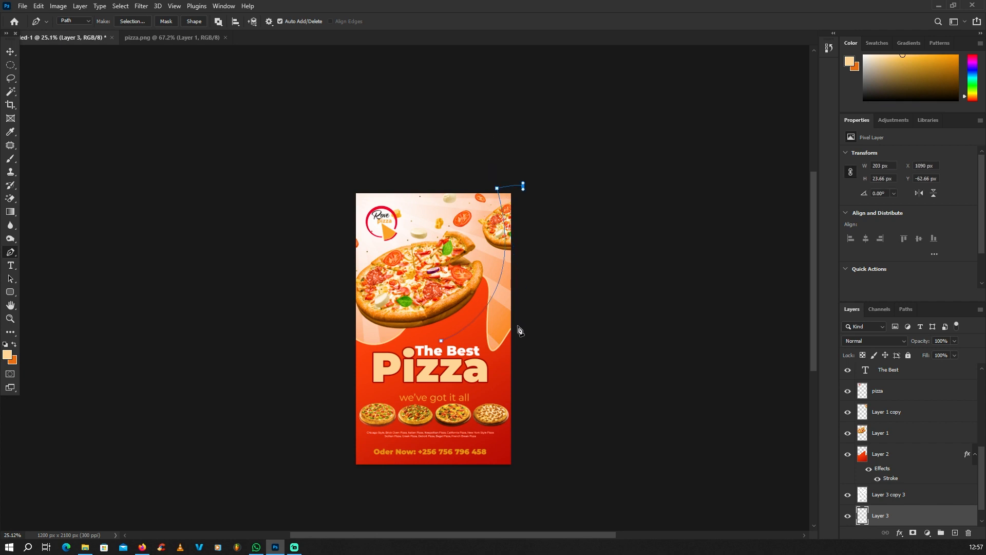
pyautogui.click(515, 353)
pyautogui.click(476, 367)
pyautogui.click(435, 360)
pyautogui.click(441, 341)
# Convert the pen path into a selection with 0 px feather
pyautogui.rightClick(421, 275)
pyautogui.click(460, 297)
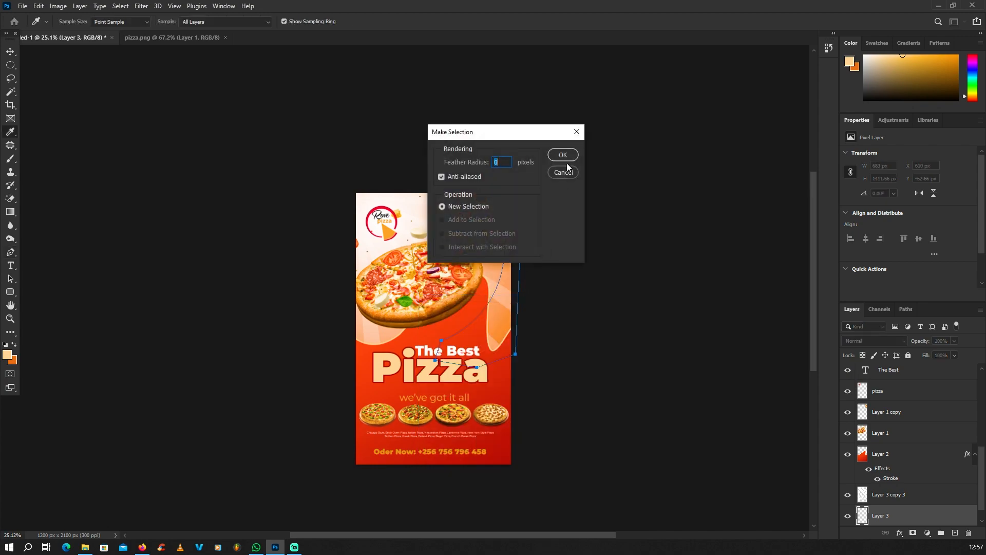
pyautogui.click(569, 156)
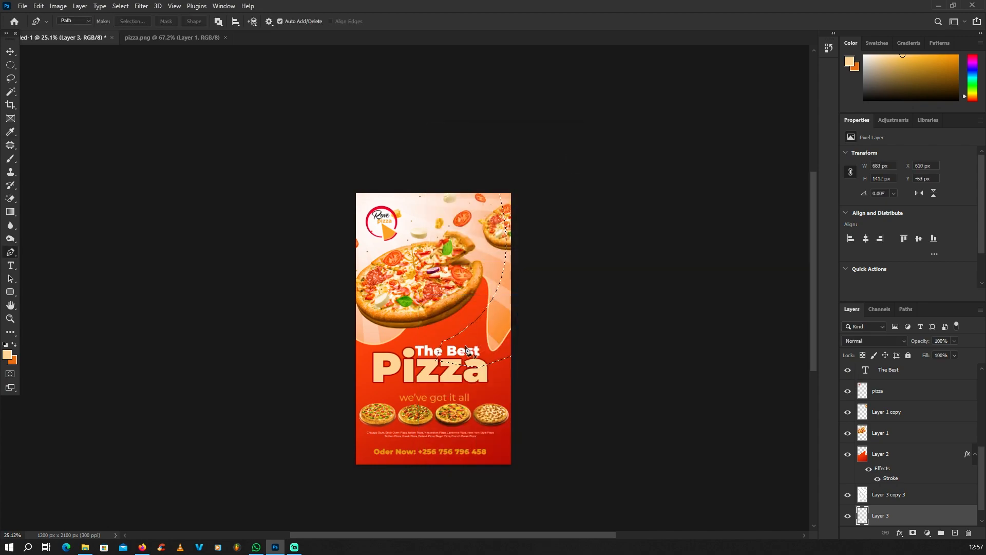
# Set the foreground colour to a dark brown (4c433a) sampled from the pizza
pyautogui.scroll(8, 461, 366)
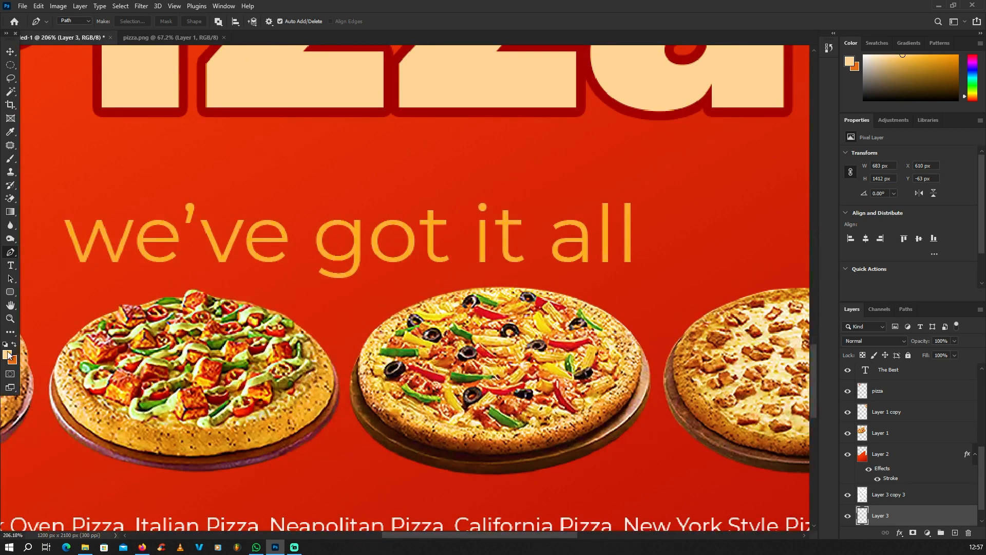
pyautogui.click(8, 354)
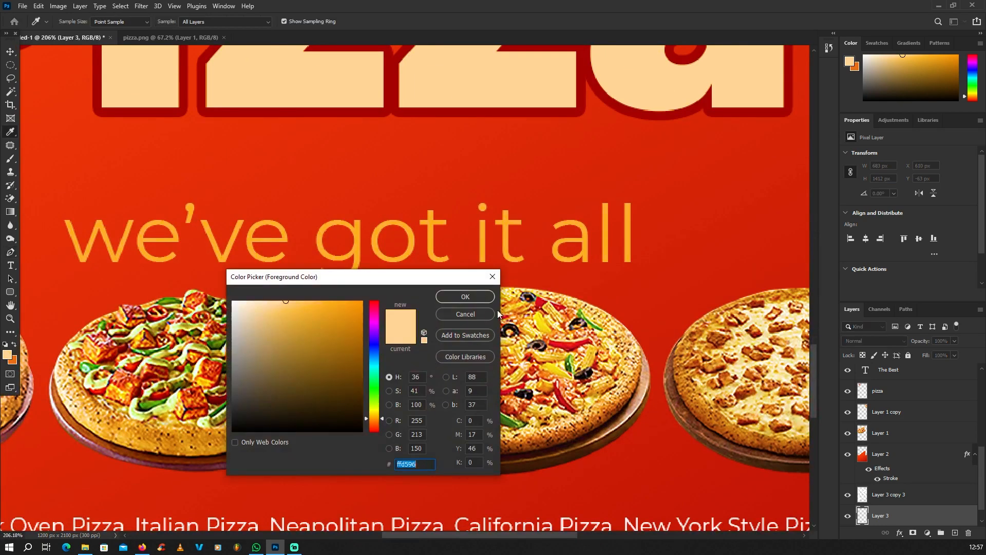
pyautogui.moveTo(412, 276); pyautogui.dragTo(308, 275)
pyautogui.click(469, 349)
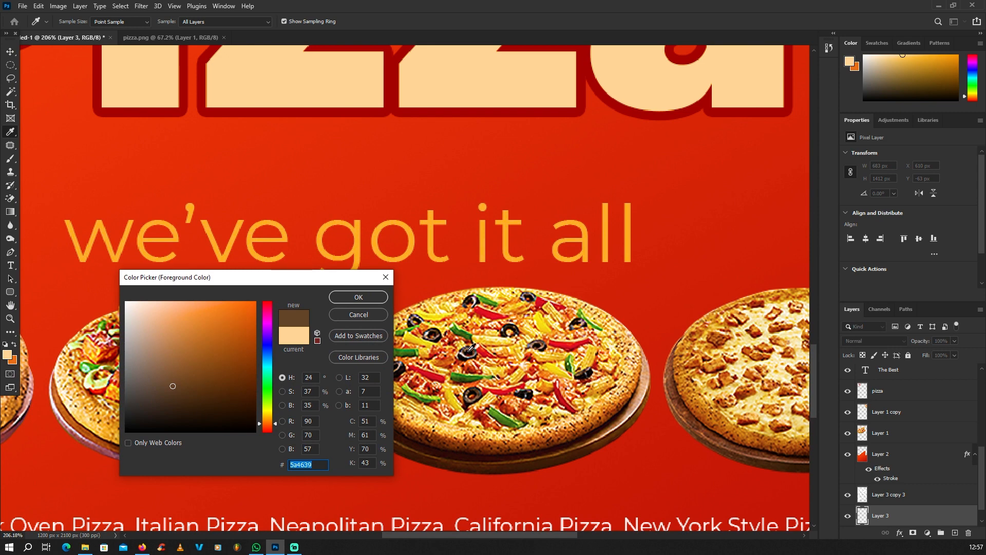
pyautogui.click(469, 348)
pyautogui.click(470, 346)
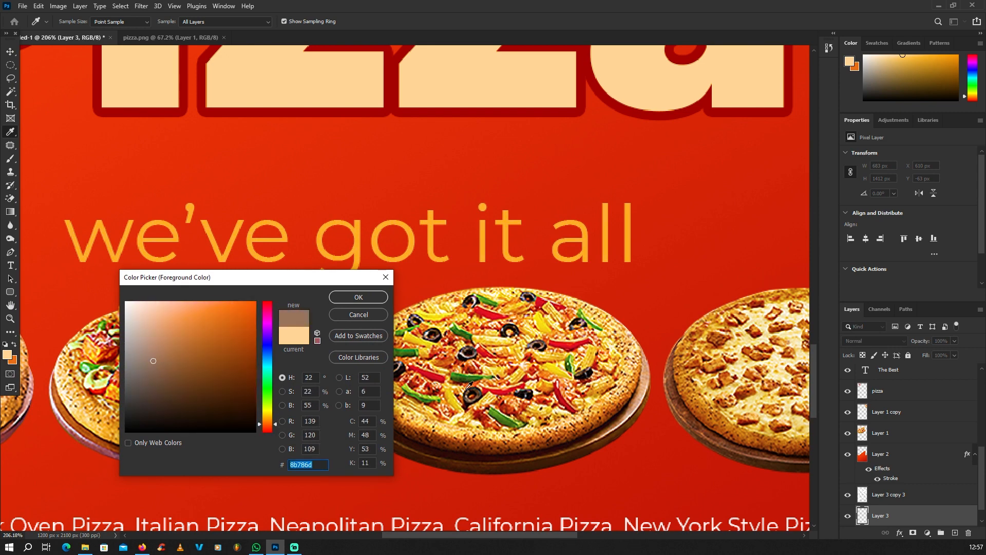
pyautogui.click(469, 398)
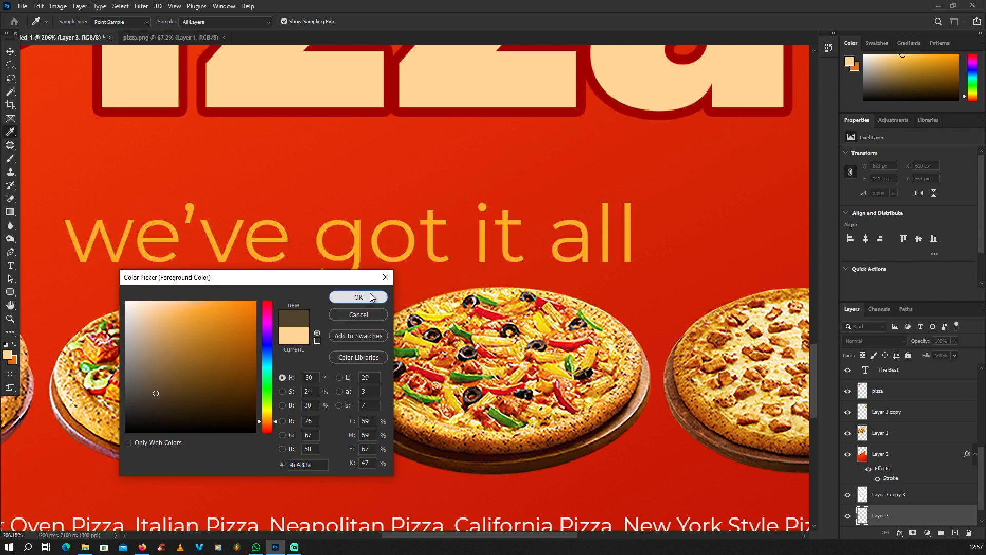
pyautogui.click(358, 297)
# Fill Layer 3's curved selection along the right edge with the dark brown, then deselect
pyautogui.press('p')
pyautogui.scroll(-6, 504, 380)
pyautogui.scroll(1, 573, 211)
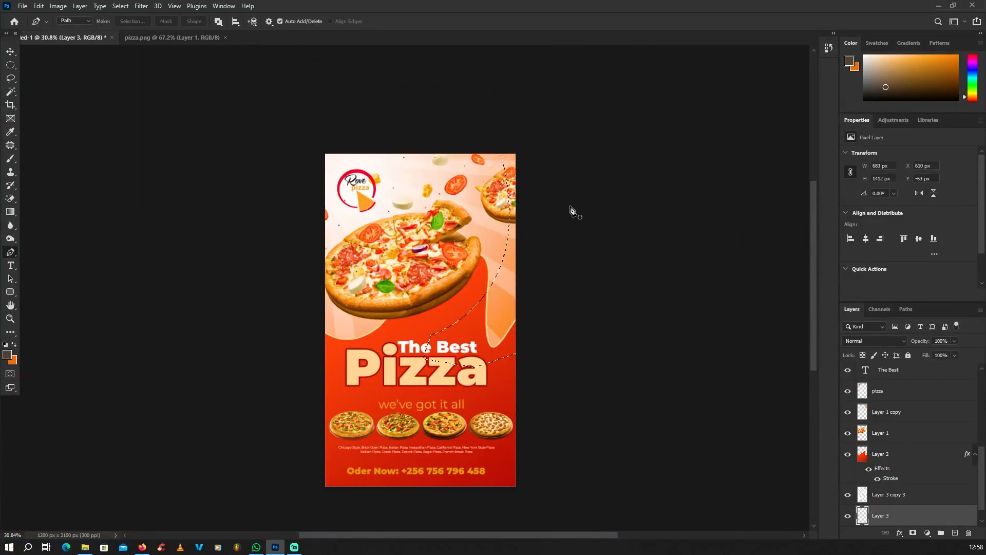
pyautogui.hotkey('alt', 'BackSpace')
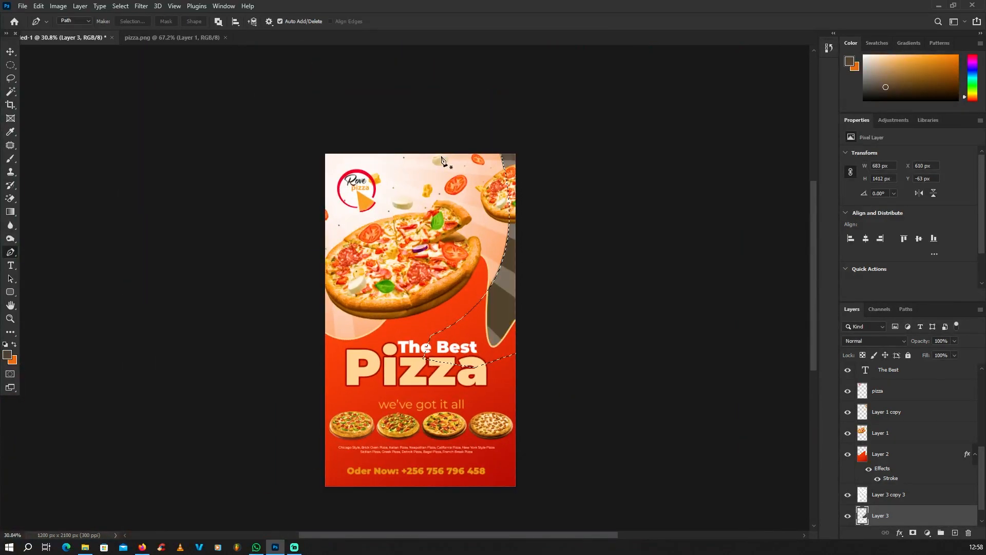
pyautogui.hotkey('ctrl', 'd')
# Move Layer 3 copy 3 below Layer 3 in the Layers panel
pyautogui.press('v')
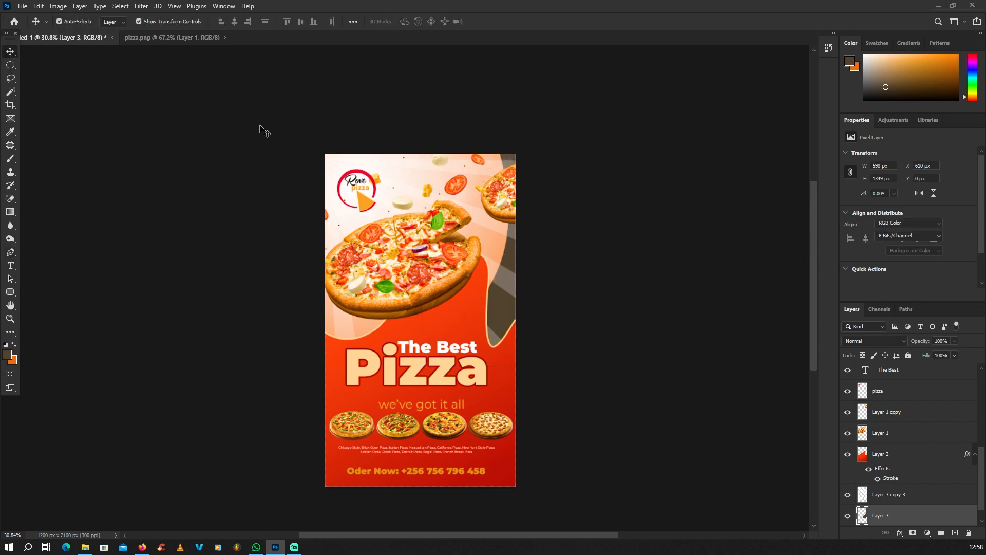
pyautogui.click(264, 130)
pyautogui.scroll(1, 504, 263)
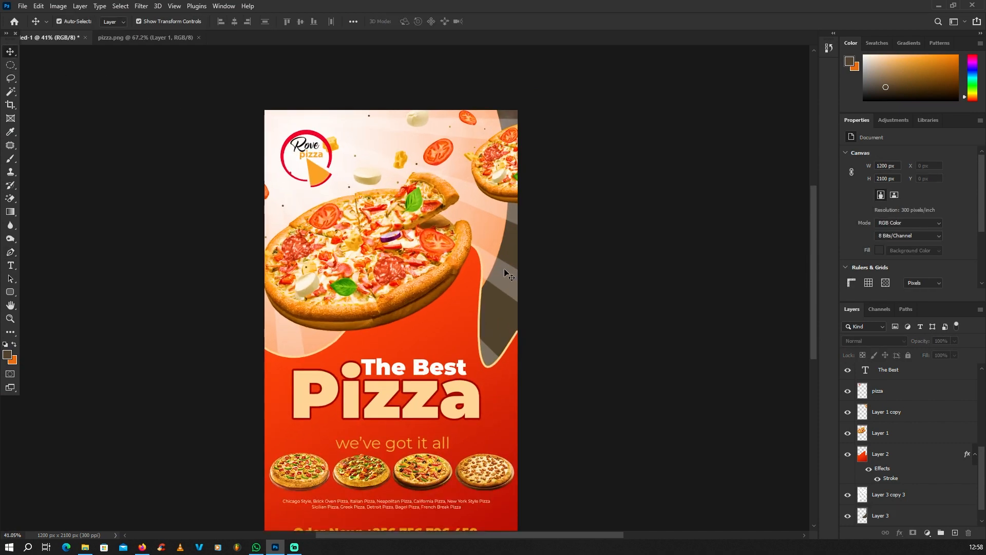
pyautogui.click(882, 500)
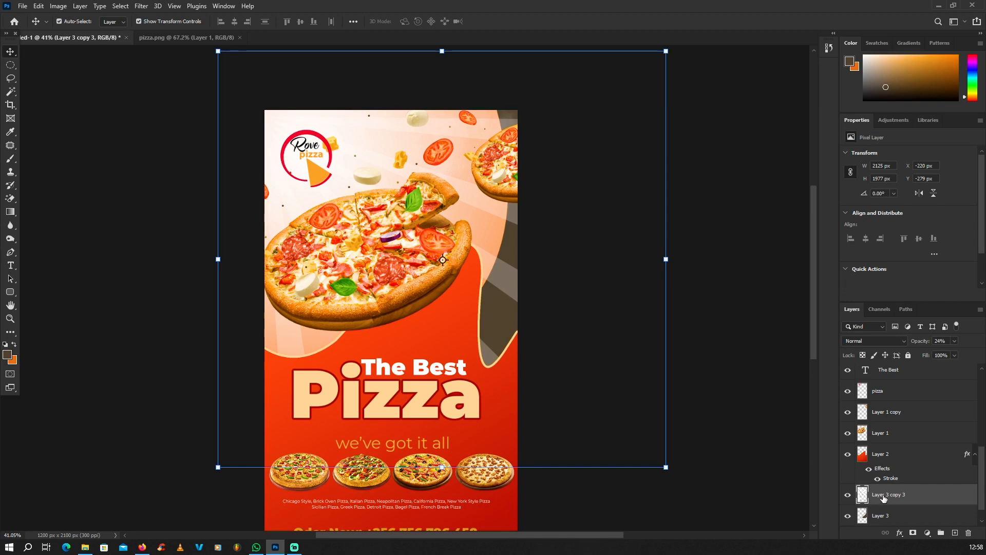
pyautogui.scroll(-1, 882, 497)
pyautogui.moveTo(884, 481); pyautogui.dragTo(884, 502)
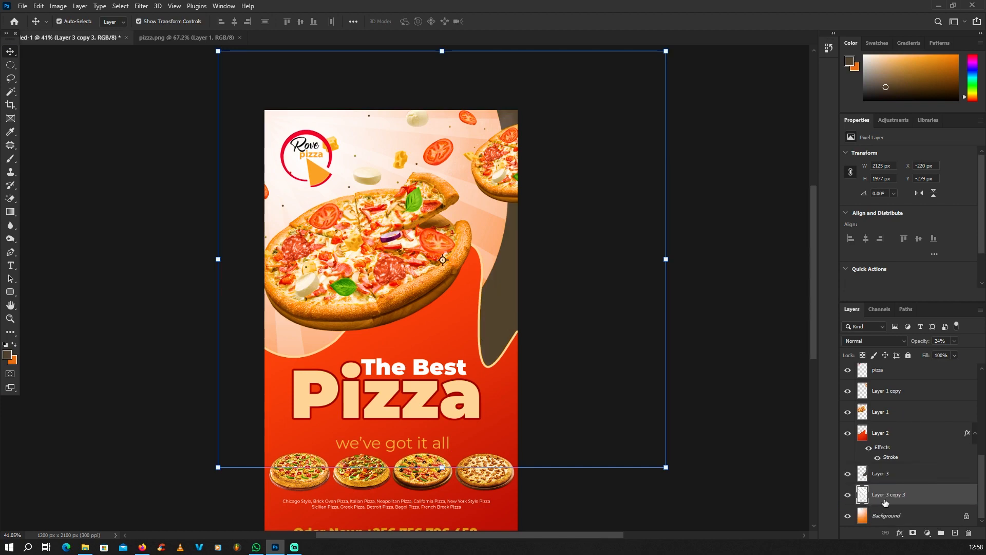
pyautogui.scroll(-3, 525, 315)
# Select Layer 2 and add a new empty Layer 4 directly above it
pyautogui.click(522, 322)
pyautogui.scroll(2, 482, 341)
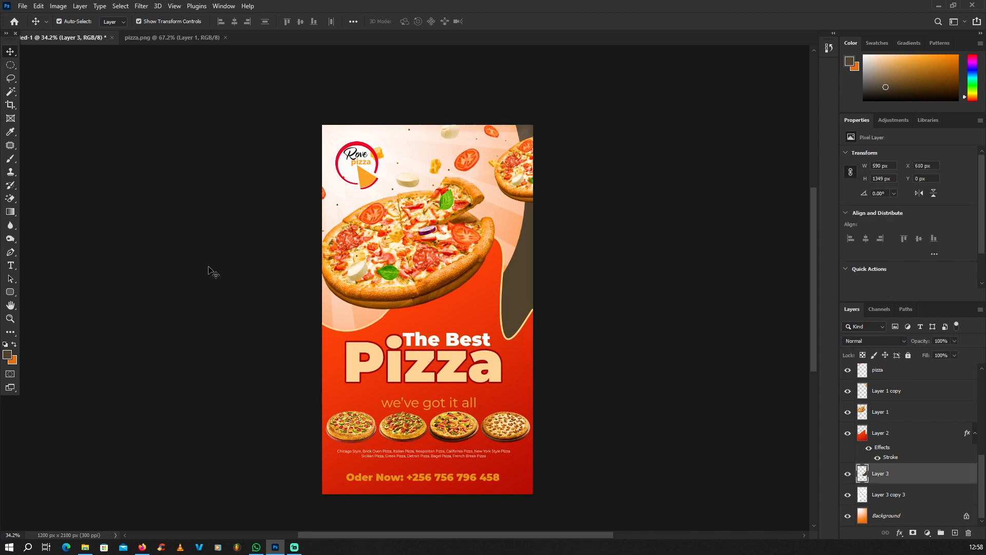
pyautogui.scroll(3, 440, 278)
pyautogui.click(447, 274)
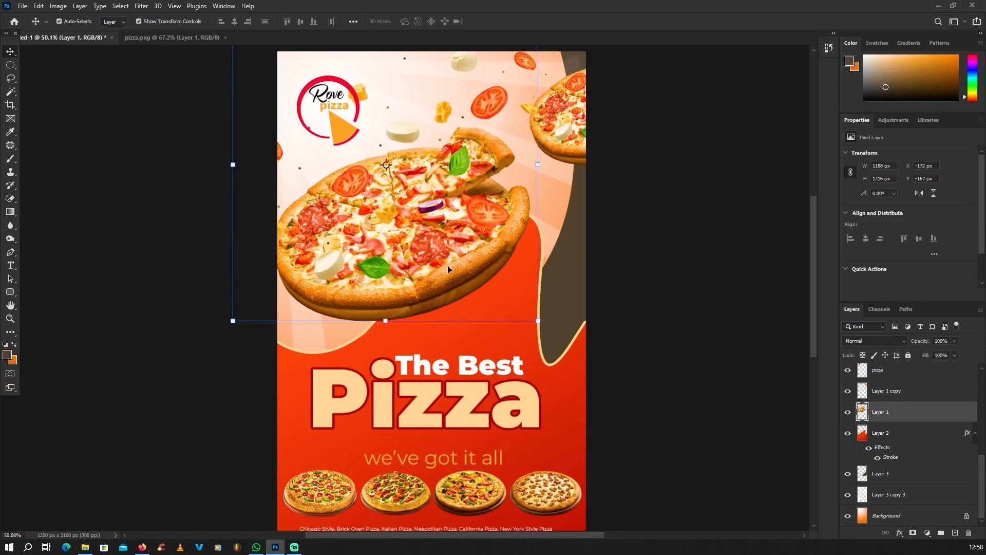
pyautogui.scroll(2, 463, 287)
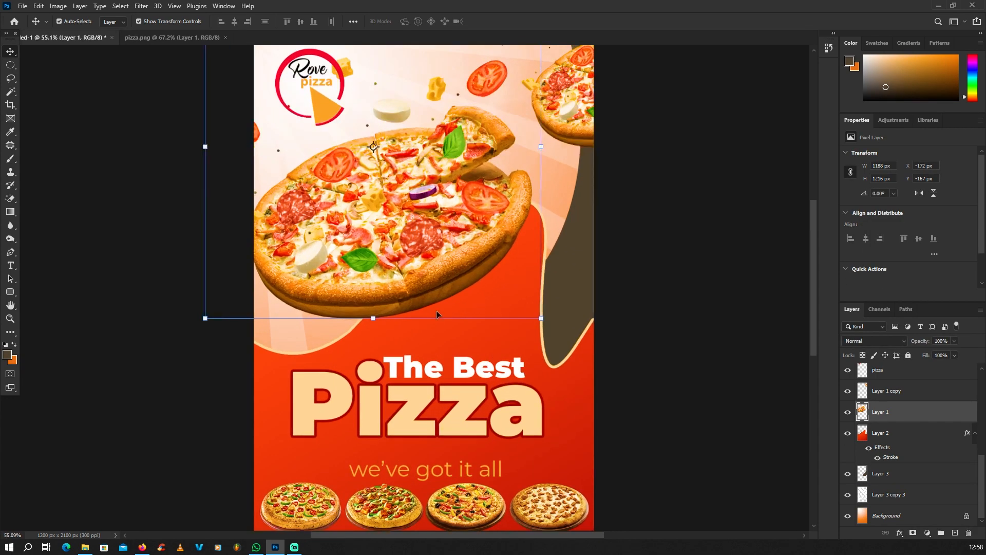
pyautogui.click(891, 439)
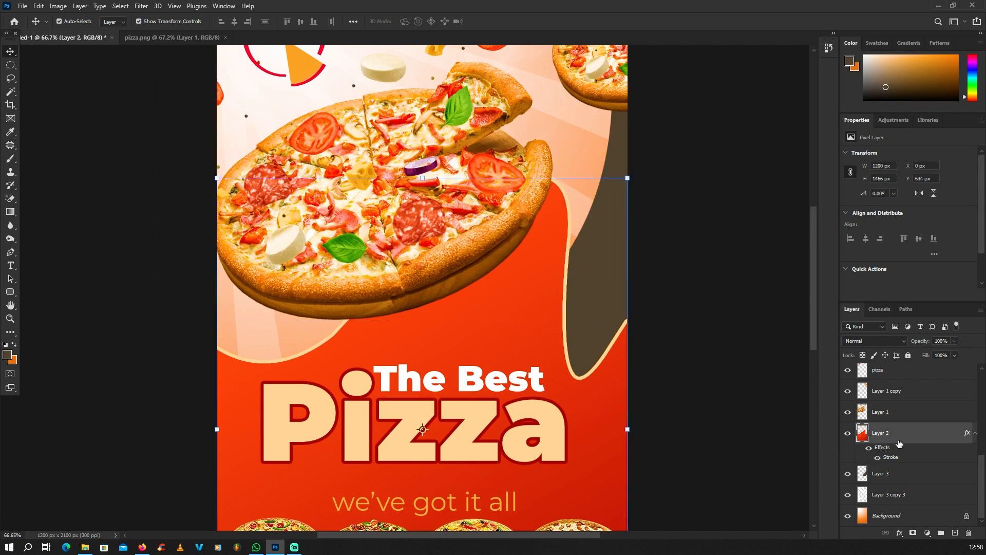
pyautogui.click(955, 532)
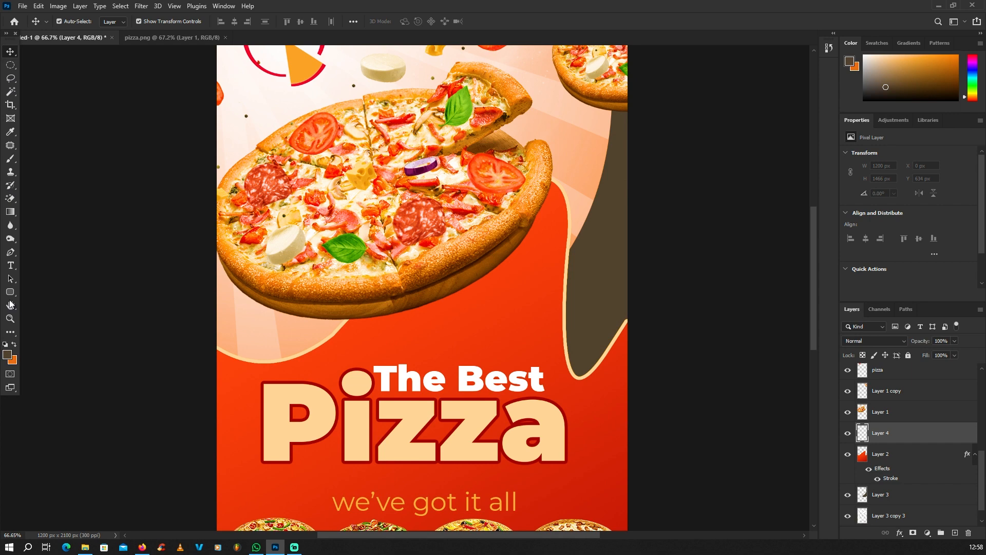
pyautogui.click(10, 252)
pyautogui.scroll(1, 365, 314)
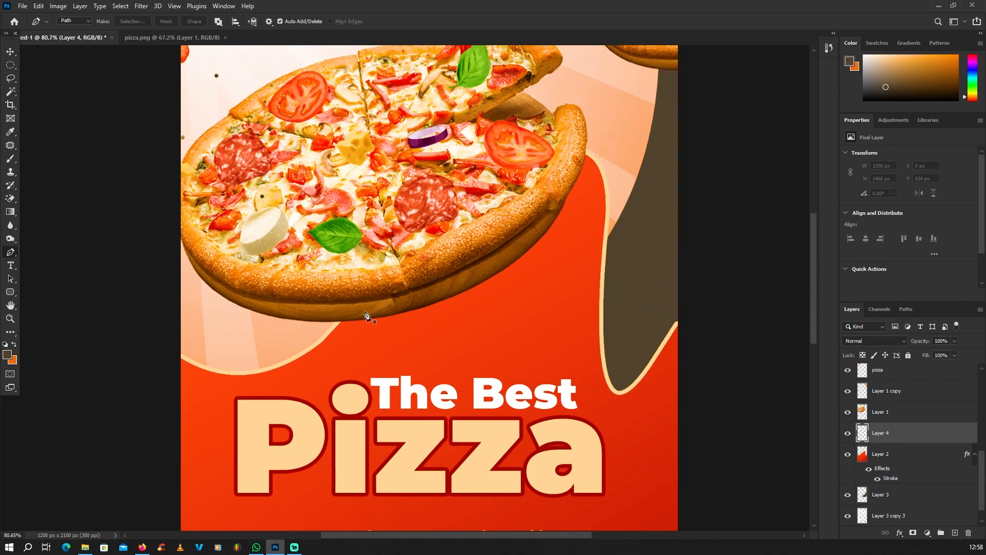
# Draw a closed curved Pen path tracing the area beneath the big pizza's lower edge
pyautogui.click(299, 314)
pyautogui.moveTo(488, 304); pyautogui.dragTo(596, 266)
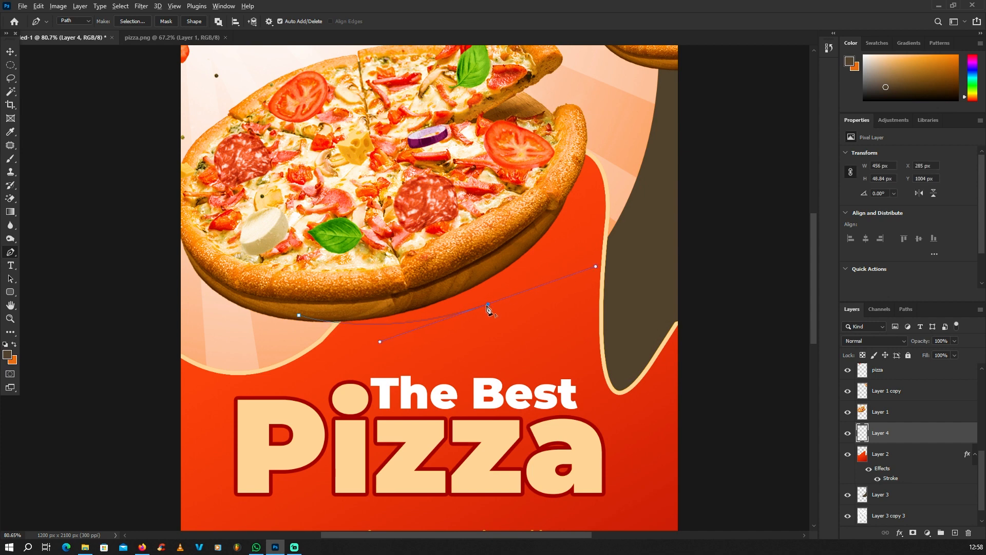
pyautogui.keyDown('alt'); pyautogui.click(488, 305); pyautogui.keyUp('alt')
pyautogui.scroll(-2, 553, 333)
pyautogui.moveTo(577, 185); pyautogui.dragTo(551, 102)
pyautogui.click(576, 185)
pyautogui.click(470, 185)
pyautogui.click(390, 208)
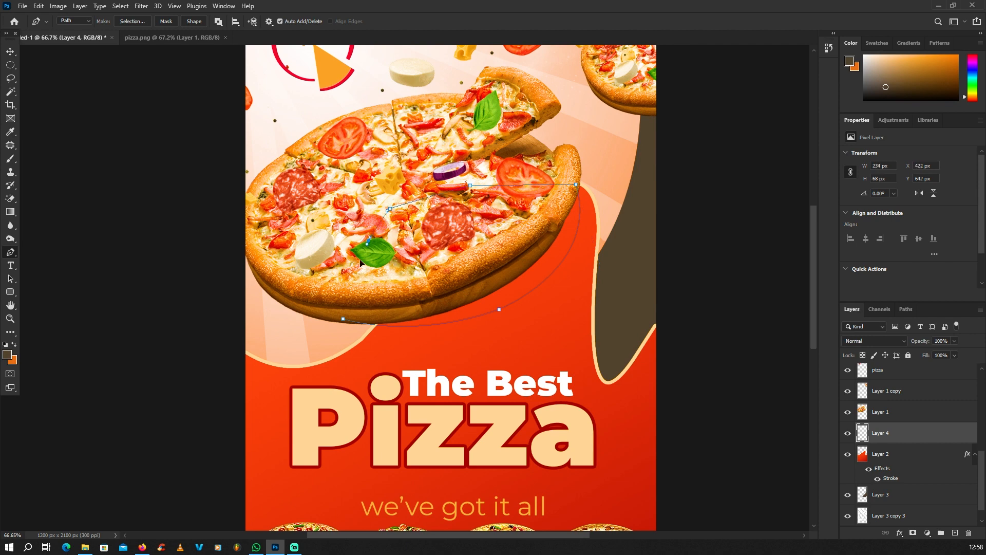
pyautogui.click(368, 240)
pyautogui.click(343, 318)
# Convert the path into a selection and reset colours to black and white
pyautogui.rightClick(324, 210)
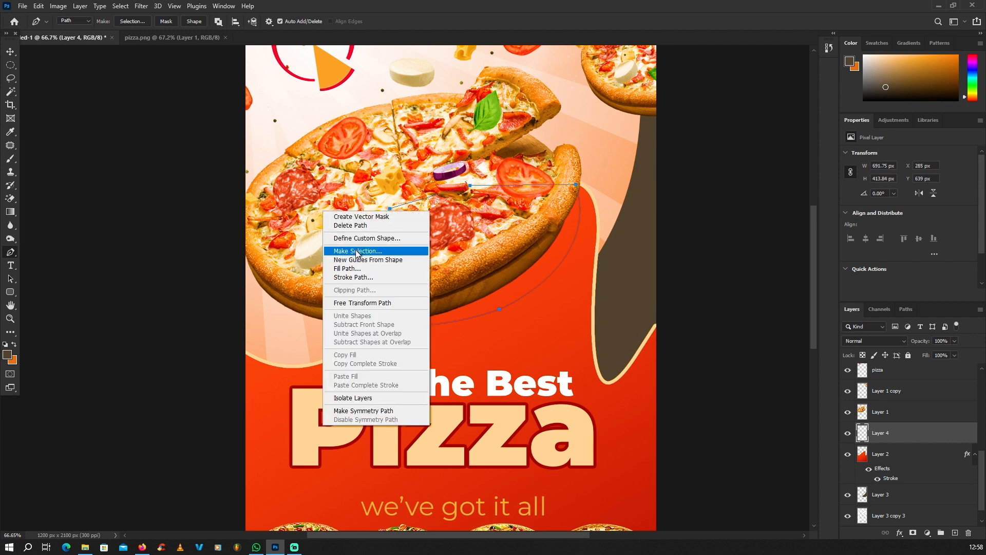
pyautogui.click(355, 251)
pyautogui.click(549, 155)
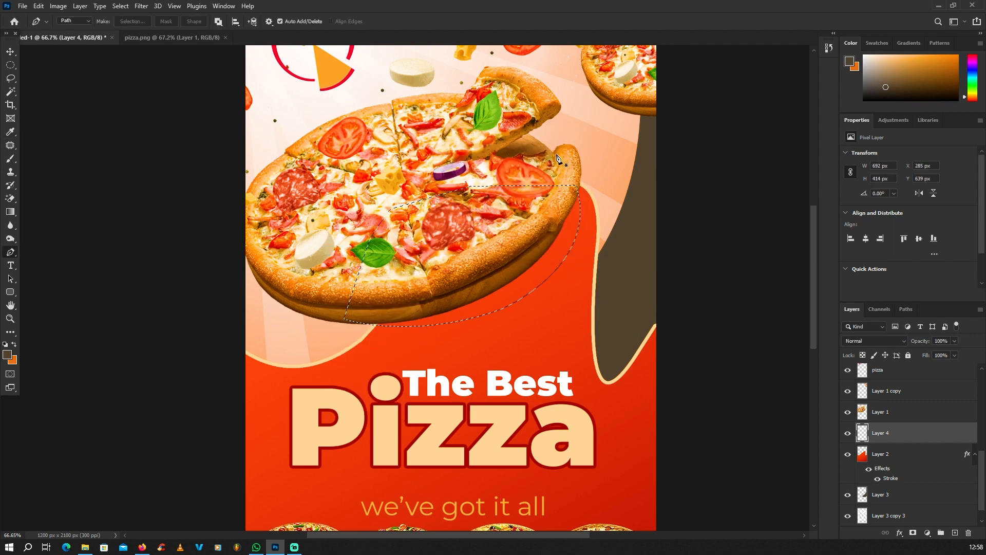
pyautogui.press('d')
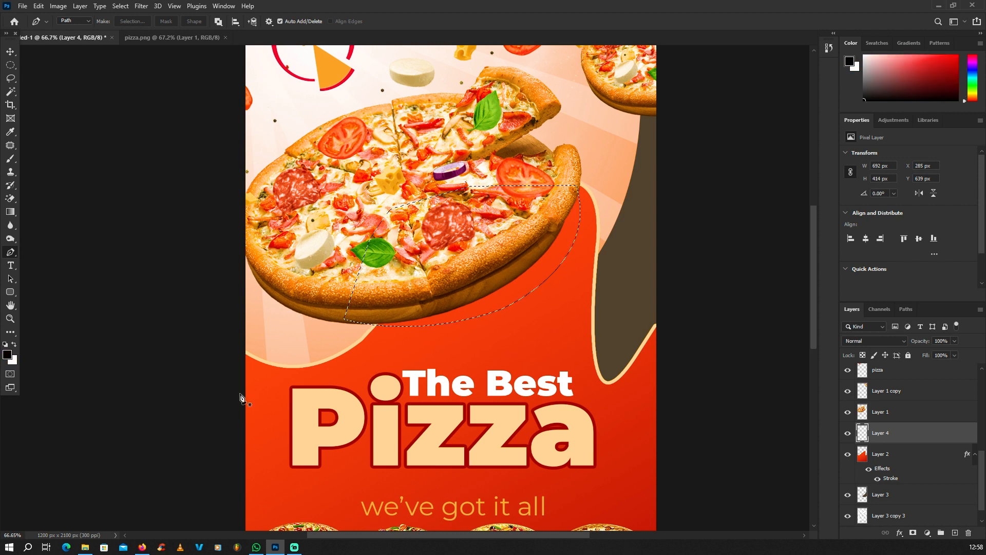
# Sample the poster red as foreground and basil green as background, then reset to black and white
pyautogui.click(13, 345)
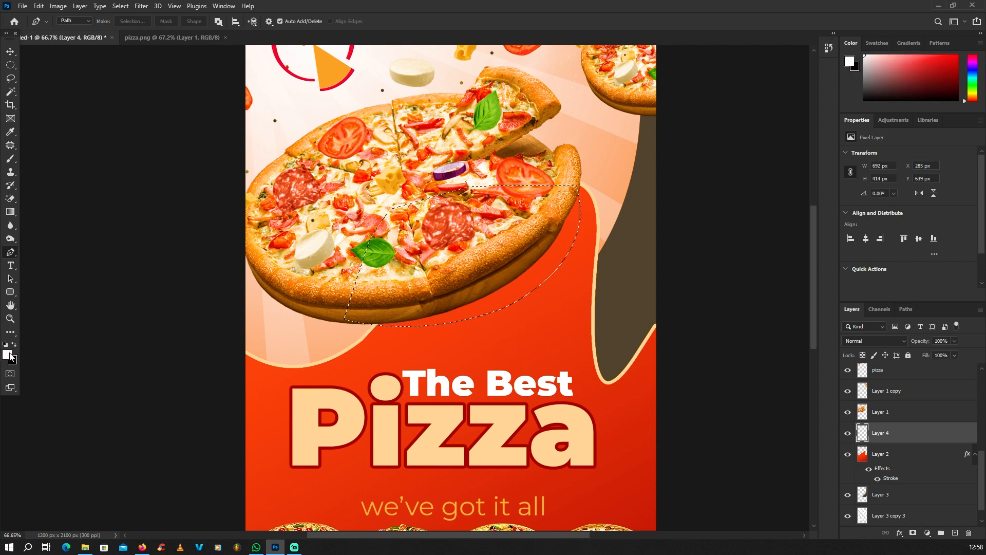
pyautogui.click(8, 354)
pyautogui.click(447, 330)
pyautogui.click(358, 297)
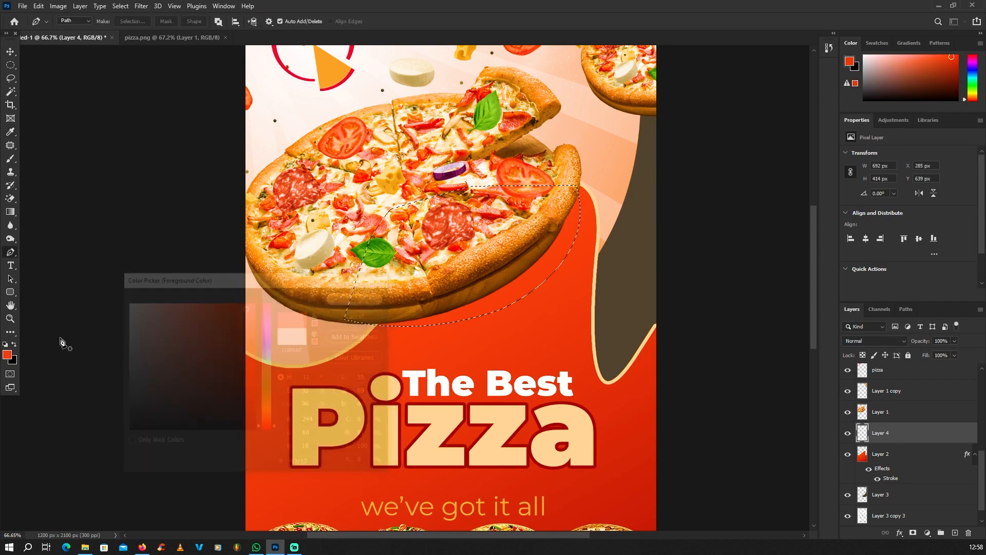
pyautogui.click(12, 360)
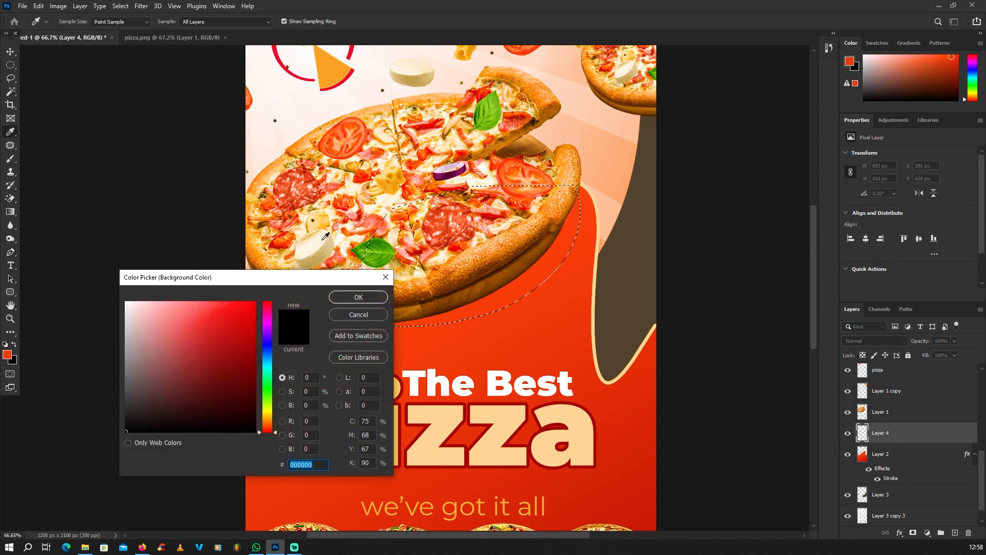
pyautogui.click(381, 249)
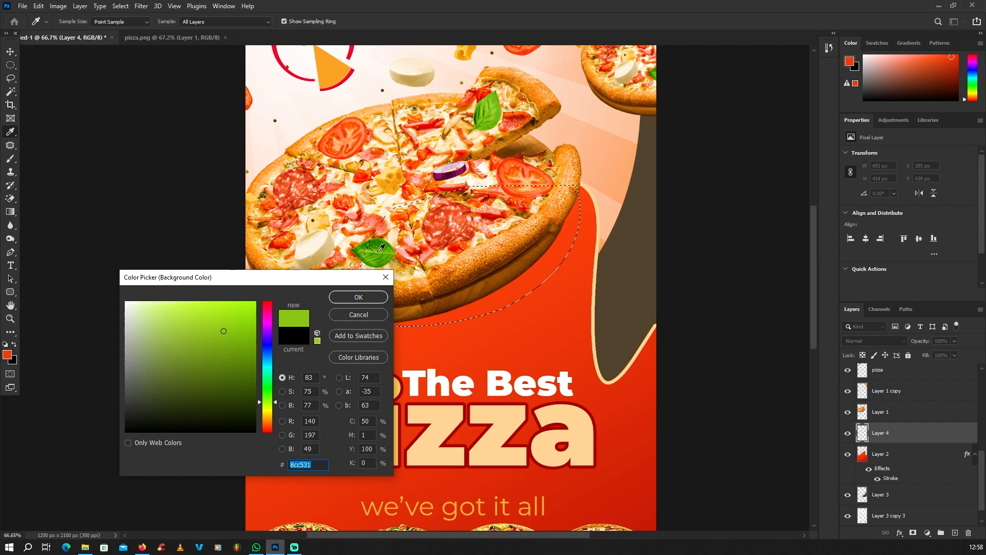
pyautogui.click(348, 303)
pyautogui.press('p')
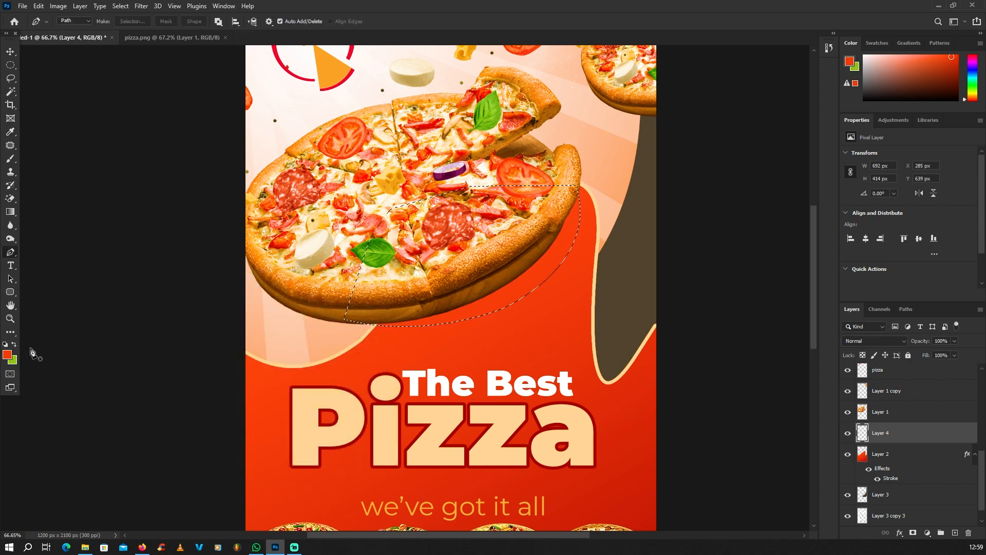
pyautogui.press('d')
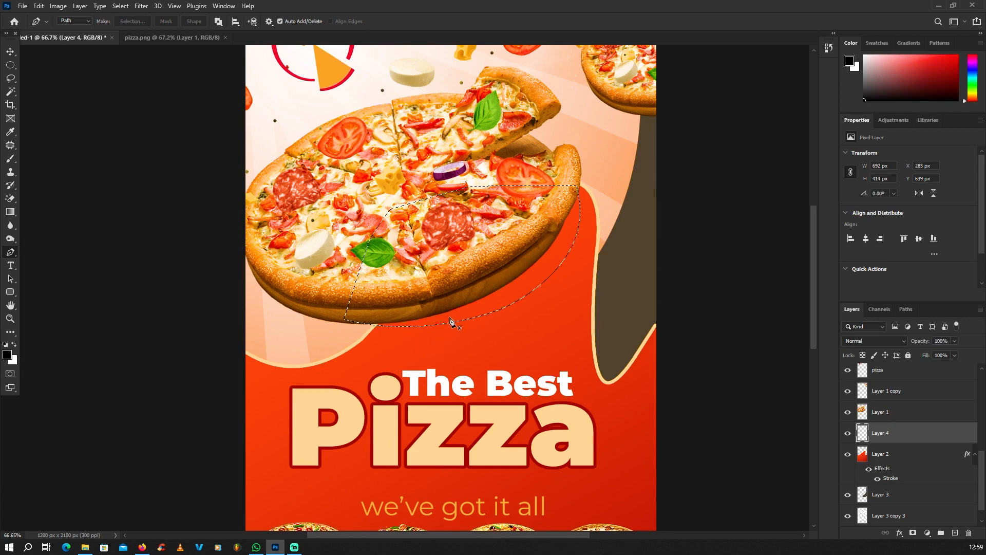
# Drop the selection under the pizza and lower Layer 4's opacity for a fainter shadow
pyautogui.click(12, 64)
pyautogui.click(156, 96)
pyautogui.scroll(-1, 478, 290)
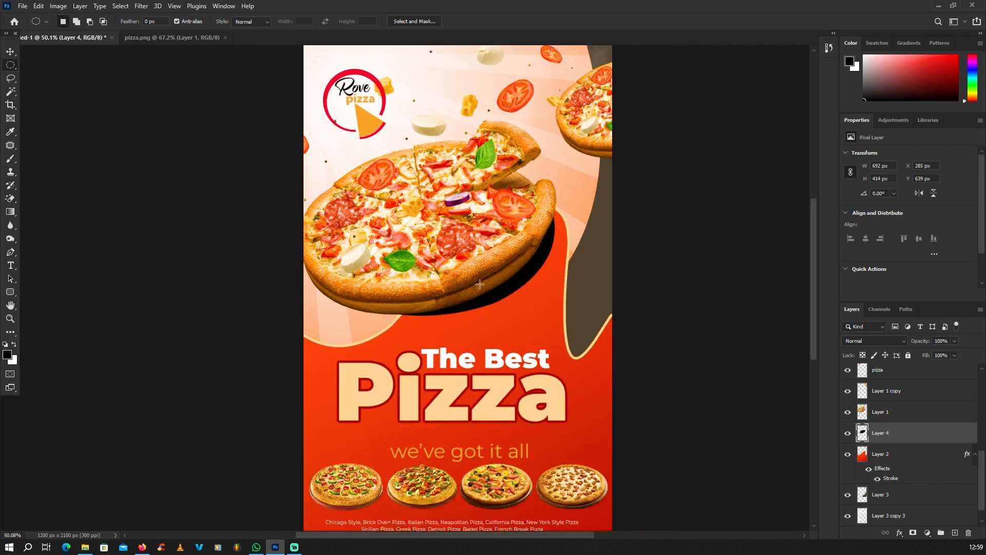
pyautogui.scroll(1, 492, 254)
pyautogui.click(955, 341)
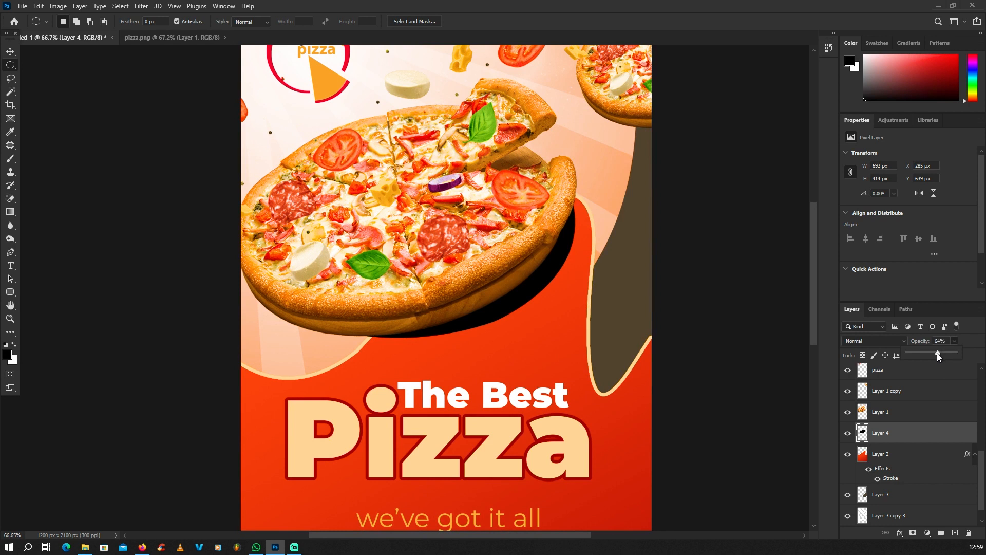
pyautogui.moveTo(936, 353); pyautogui.dragTo(929, 354)
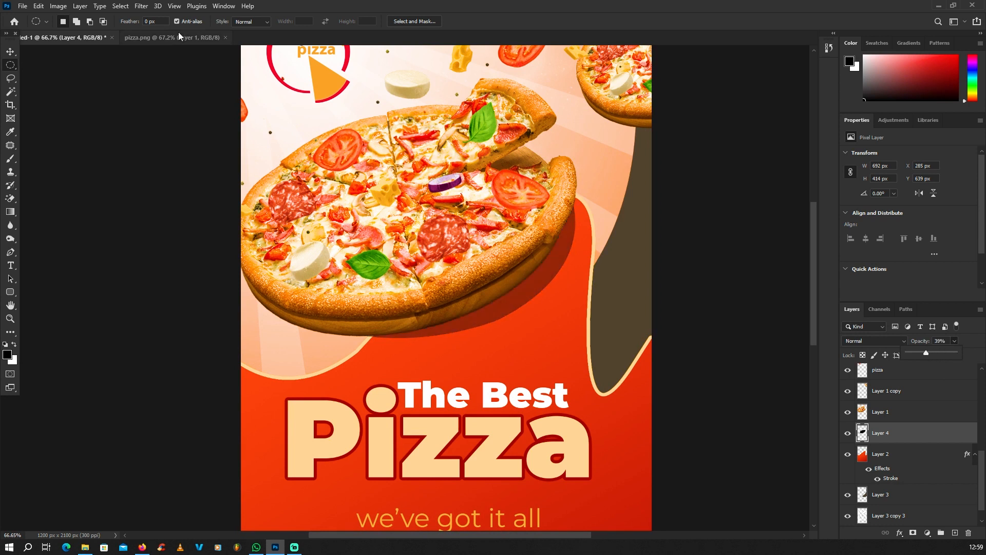
# Apply a Gaussian Blur with a 12.5-pixel radius to Layer 4
pyautogui.click(141, 6)
pyautogui.moveTo(160, 132)
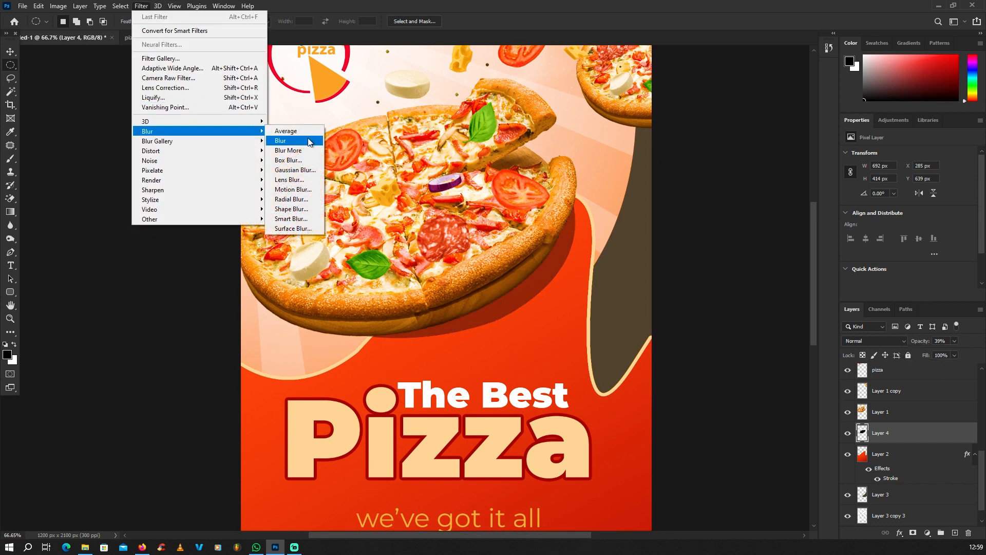
pyautogui.click(295, 171)
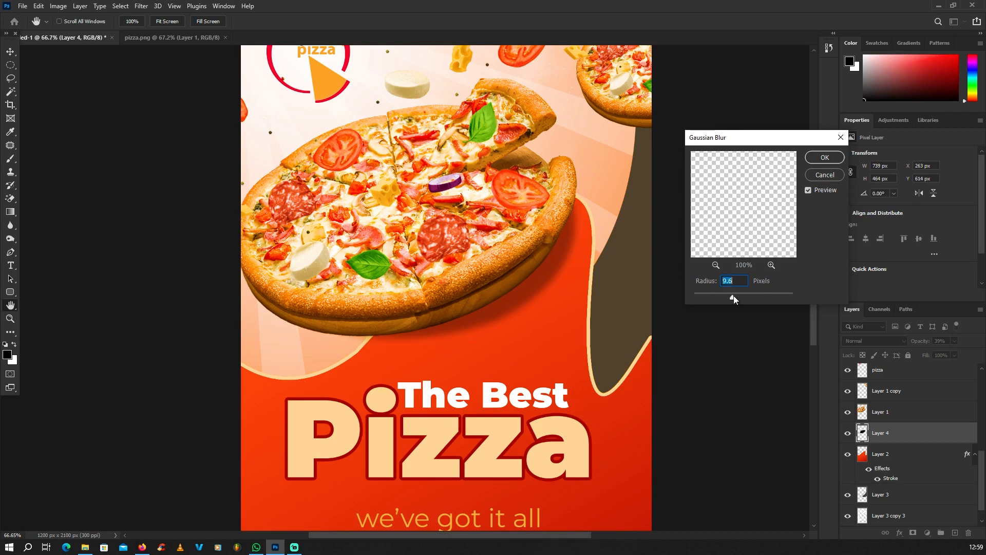
pyautogui.click(824, 157)
pyautogui.press('m')
pyautogui.scroll(-3, 467, 288)
pyautogui.scroll(1, 529, 296)
pyautogui.scroll(3, 427, 244)
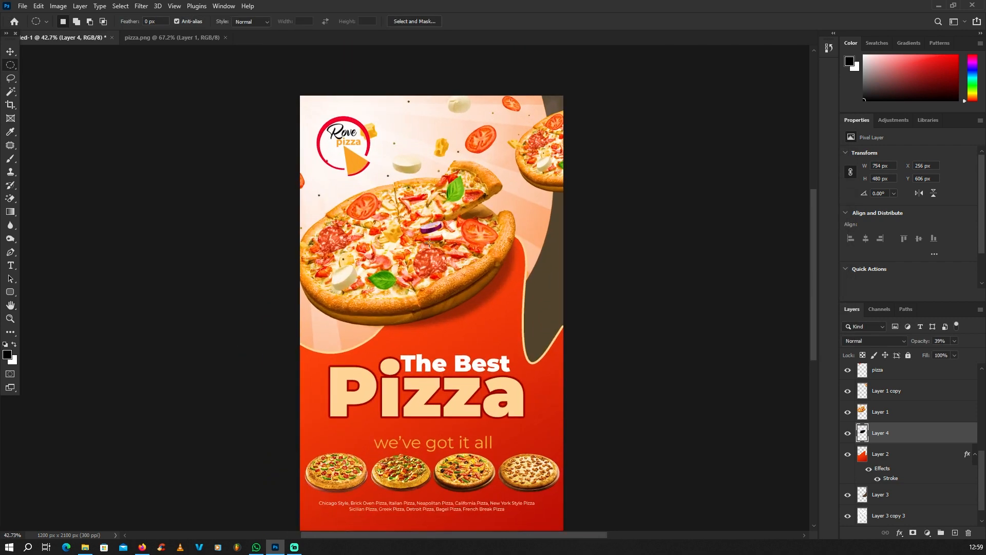
# Duplicate the big pizza and place the copy lower, behind the Pizza headline
pyautogui.click(10, 53)
pyautogui.scroll(-6, 226, 150)
pyautogui.click(200, 211)
pyautogui.scroll(5, 374, 264)
pyautogui.scroll(-1, 465, 370)
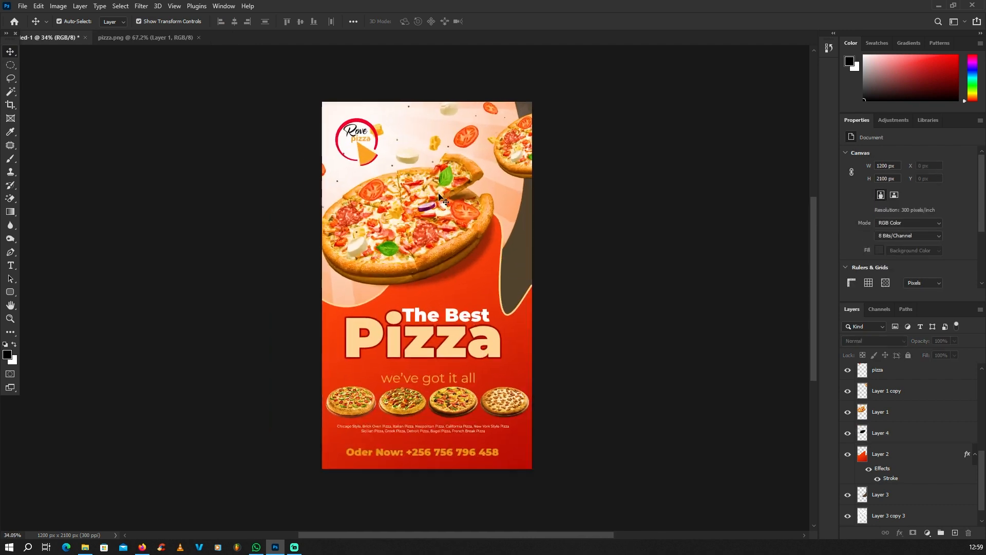
pyautogui.scroll(1, 443, 204)
pyautogui.scroll(-1, 493, 149)
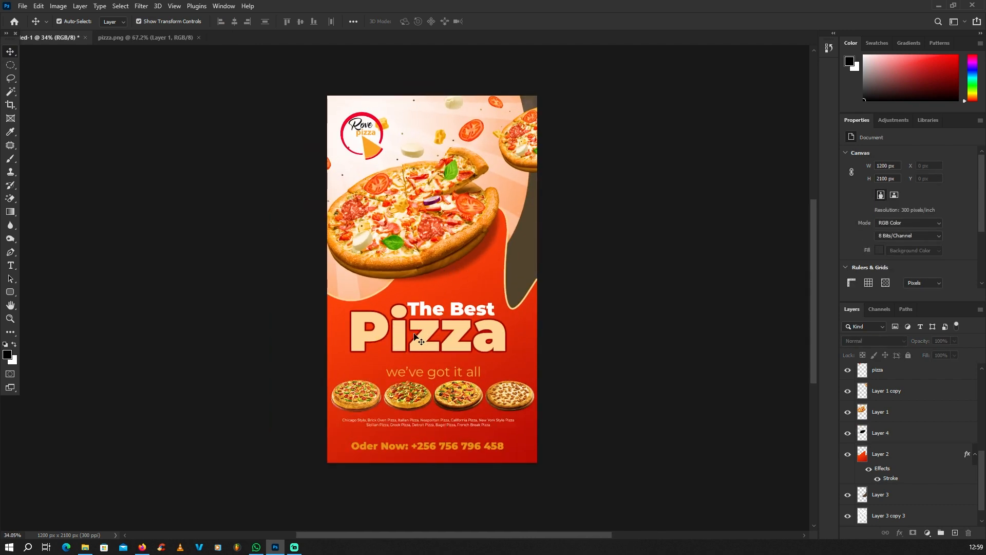
pyautogui.scroll(2, 415, 336)
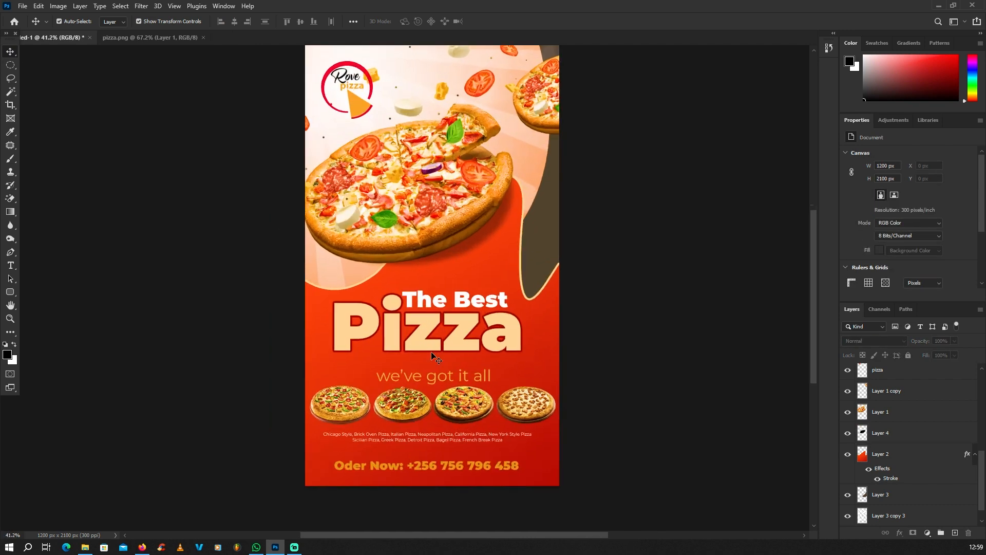
pyautogui.click(496, 267)
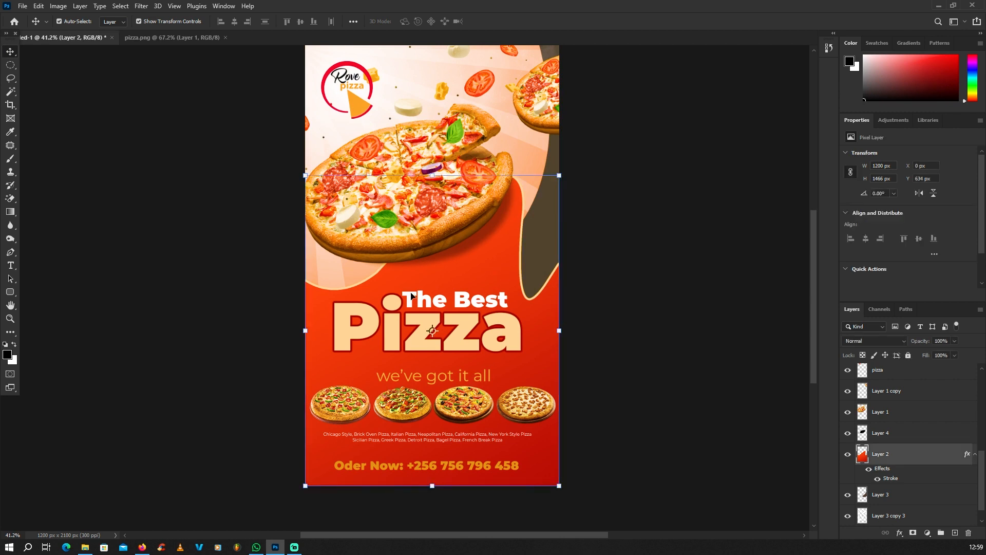
pyautogui.moveTo(547, 120); pyautogui.dragTo(467, 248)
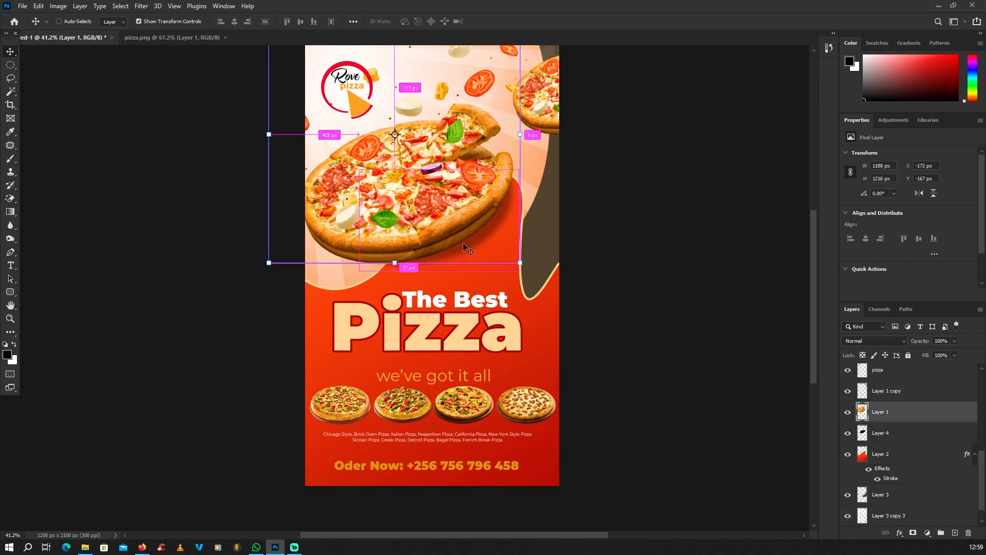
pyautogui.hotkey('ctrl', 'j')
pyautogui.moveTo(450, 209); pyautogui.dragTo(477, 342)
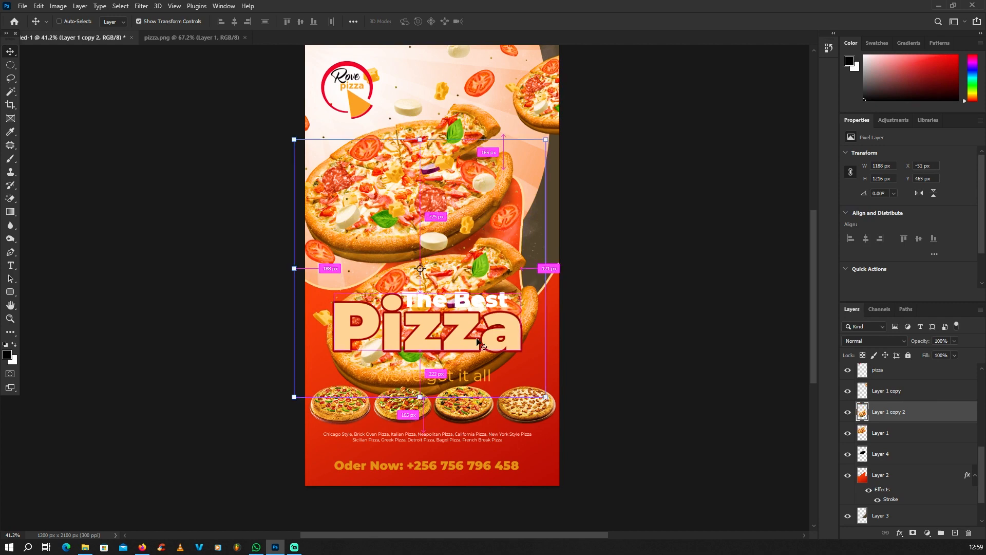
# Desaturate the pizza copy with Hue/Saturation: Hue -180, Saturation -100
pyautogui.hotkey('ctrl', 'u')
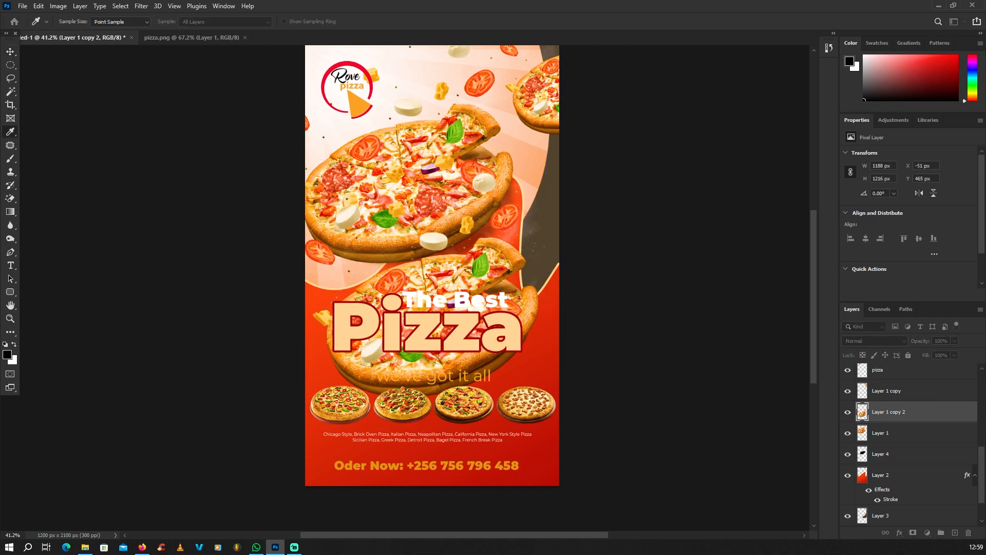
pyautogui.moveTo(563, 162); pyautogui.dragTo(631, 142)
pyautogui.moveTo(639, 211); pyautogui.dragTo(590, 211)
pyautogui.moveTo(640, 237); pyautogui.dragTo(590, 237)
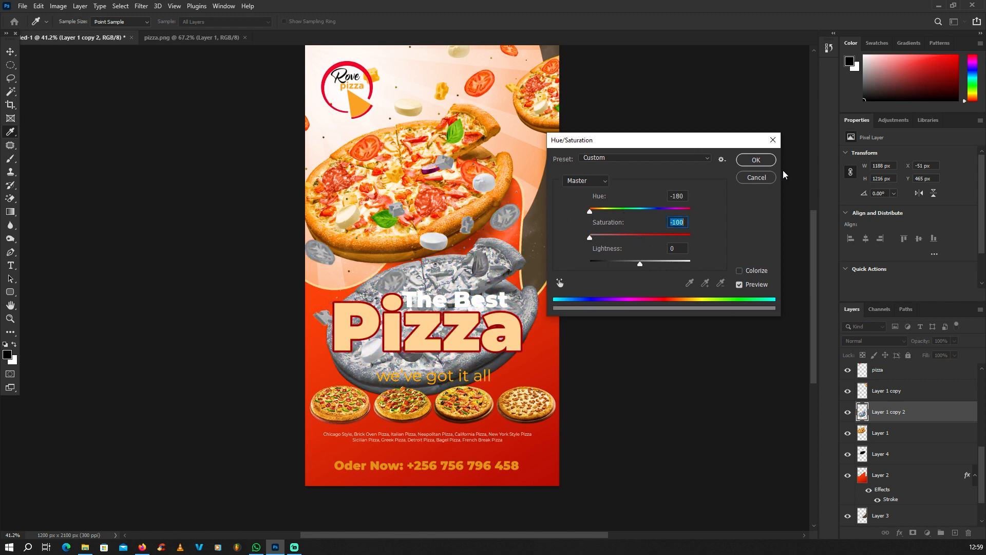
pyautogui.press('v')
# Nudge the grey copy down and move Layer 1 copy 2 below Layer 4
pyautogui.click(755, 160)
pyautogui.moveTo(489, 284)
pyautogui.mouseDown()
pyautogui.moveTo(490, 338)
pyautogui.moveTo(480, 318)
pyautogui.moveTo(483, 281)
pyautogui.mouseUp()
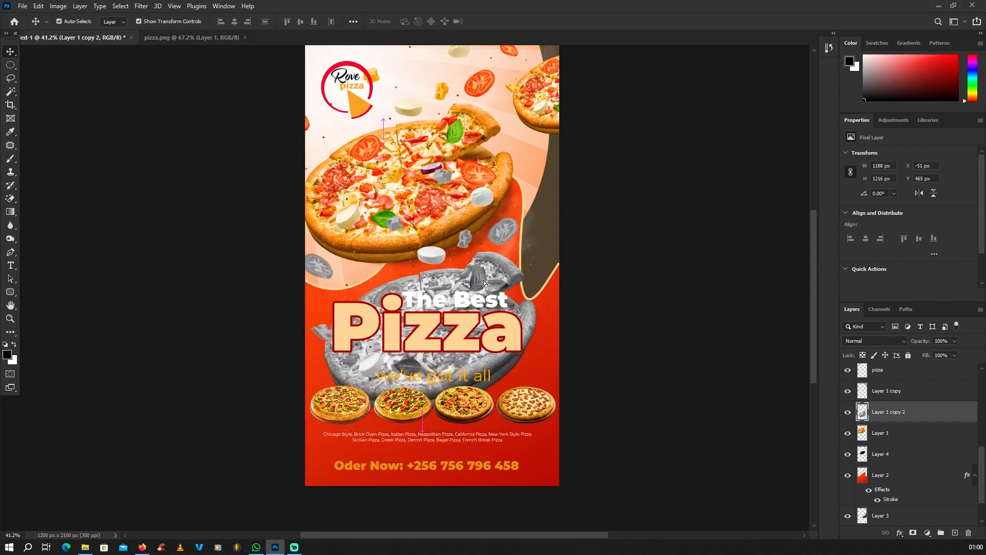
pyautogui.moveTo(902, 425); pyautogui.dragTo(873, 460)
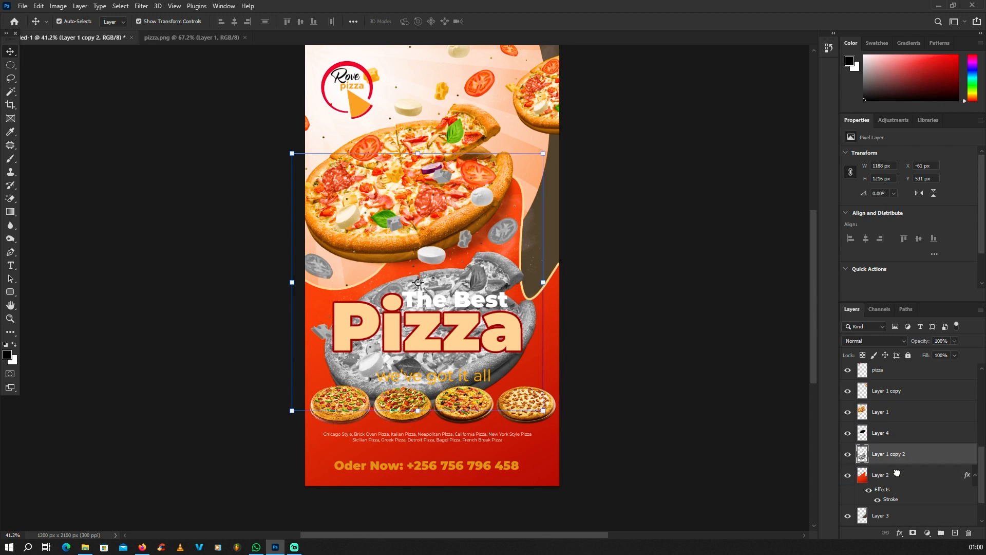
pyautogui.click(847, 477)
pyautogui.click(848, 476)
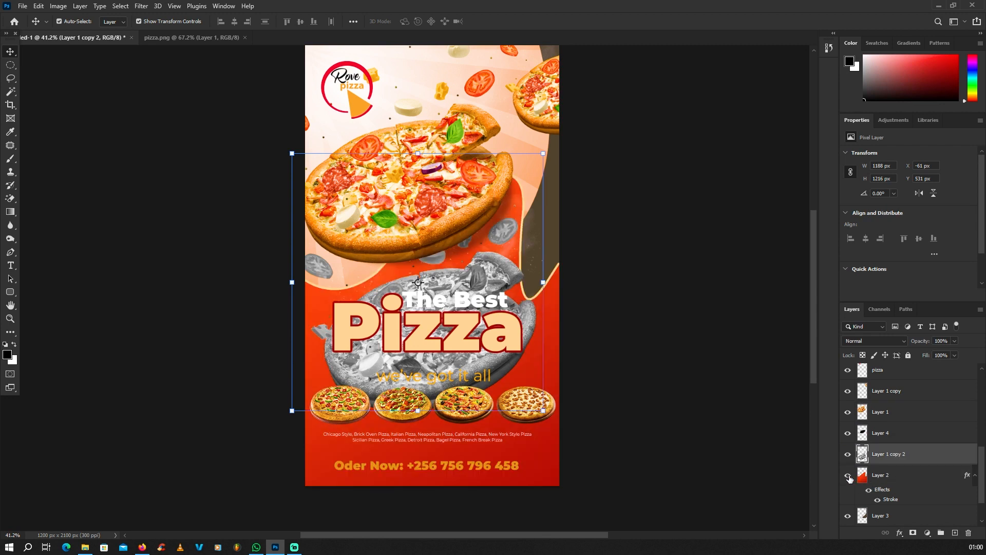
pyautogui.click(848, 476)
pyautogui.click(848, 476)
# Set the grey pizza copy's opacity to 21%
pyautogui.click(954, 341)
pyautogui.moveTo(934, 353); pyautogui.dragTo(920, 352)
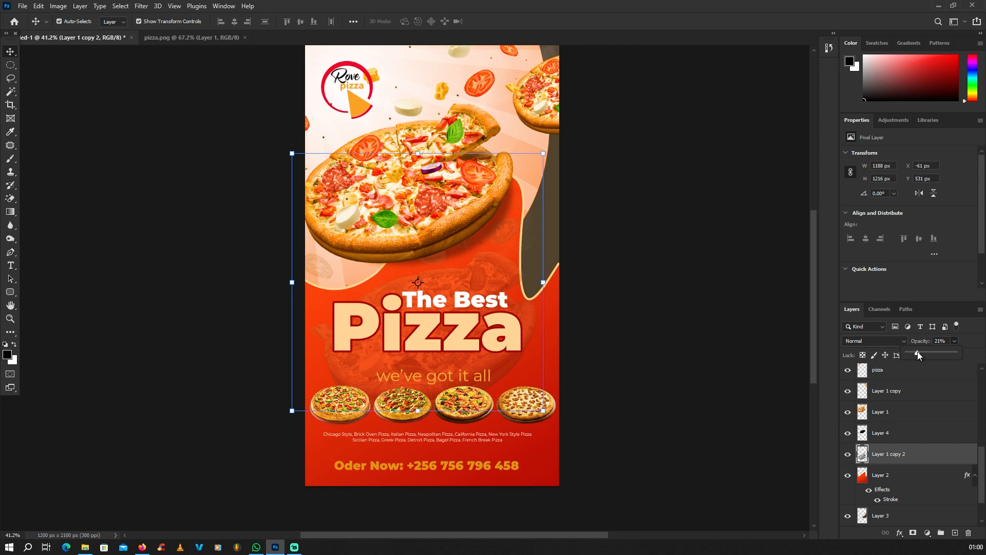
pyautogui.click(726, 341)
pyautogui.scroll(-4, 534, 296)
pyautogui.scroll(3, 499, 296)
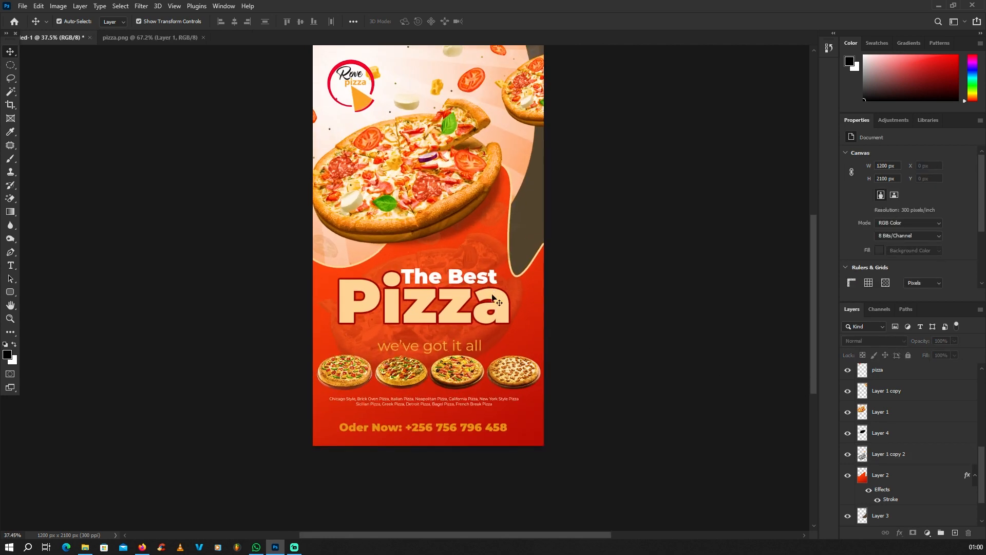
# Duplicate the faded pizza to the lower right as Layer 1 copy 3, scaled to about 93%
pyautogui.click(479, 251)
pyautogui.keyDown('alt'); pyautogui.moveTo(482, 251); pyautogui.dragTo(571, 380); pyautogui.keyUp('alt')
pyautogui.moveTo(619, 273)
pyautogui.keyDown('alt'); pyautogui.mouseDown()
pyautogui.moveTo(568, 334)
pyautogui.moveTo(630, 287)
pyautogui.mouseUp(); pyautogui.keyUp('alt')
pyautogui.moveTo(518, 430); pyautogui.dragTo(561, 401)
pyautogui.press('Return')
pyautogui.scroll(-3, 546, 388)
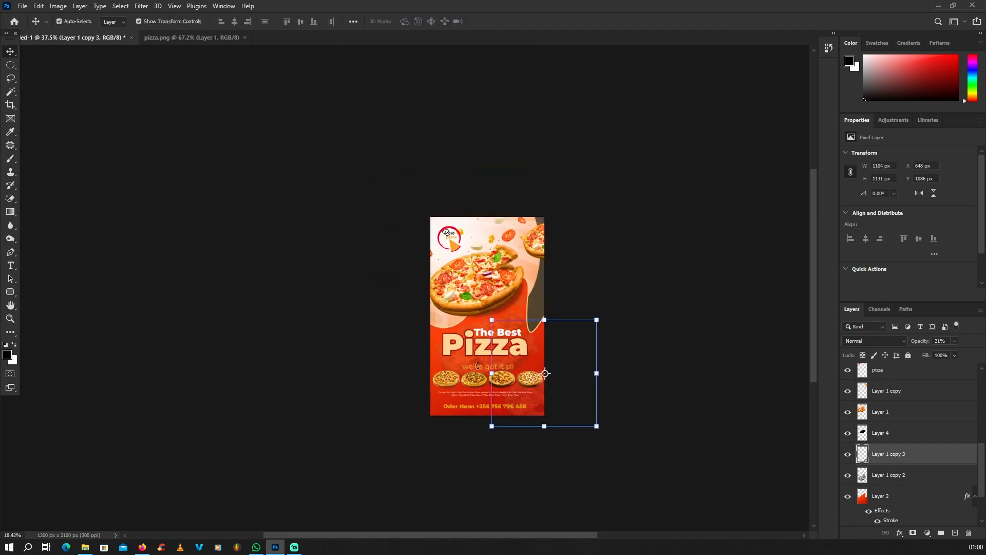
pyautogui.click(570, 358)
pyautogui.scroll(3, 567, 355)
pyautogui.scroll(1, 485, 274)
pyautogui.scroll(-2, 477, 278)
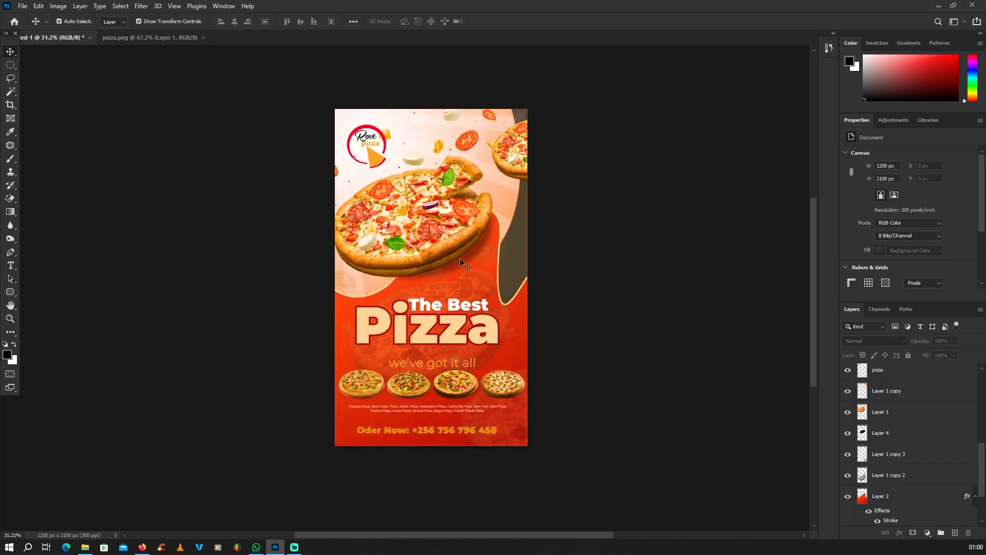
pyautogui.scroll(5, 460, 257)
pyautogui.scroll(-1, 438, 299)
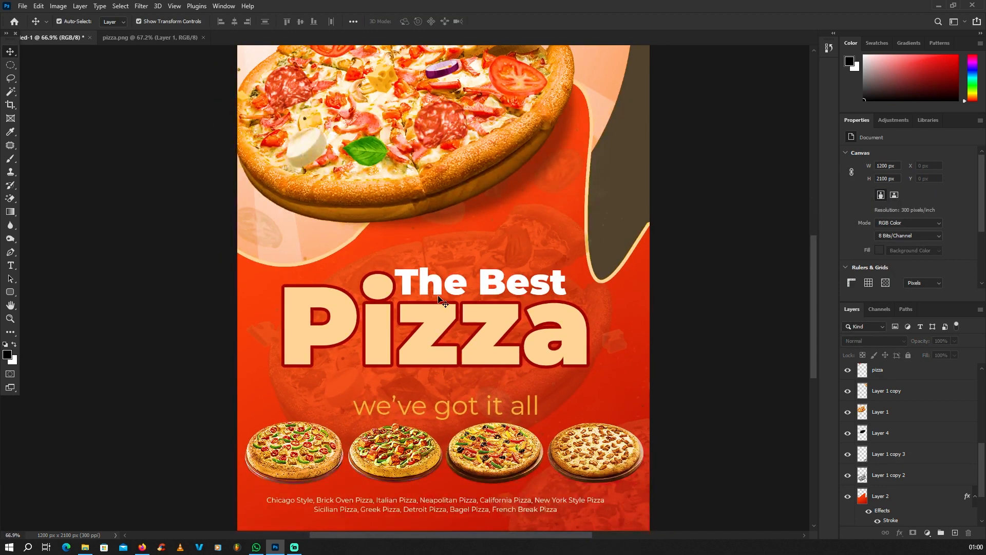
# Add a Gradient Overlay effect to the Pizza title layer
pyautogui.click(432, 339)
pyautogui.scroll(3, 431, 338)
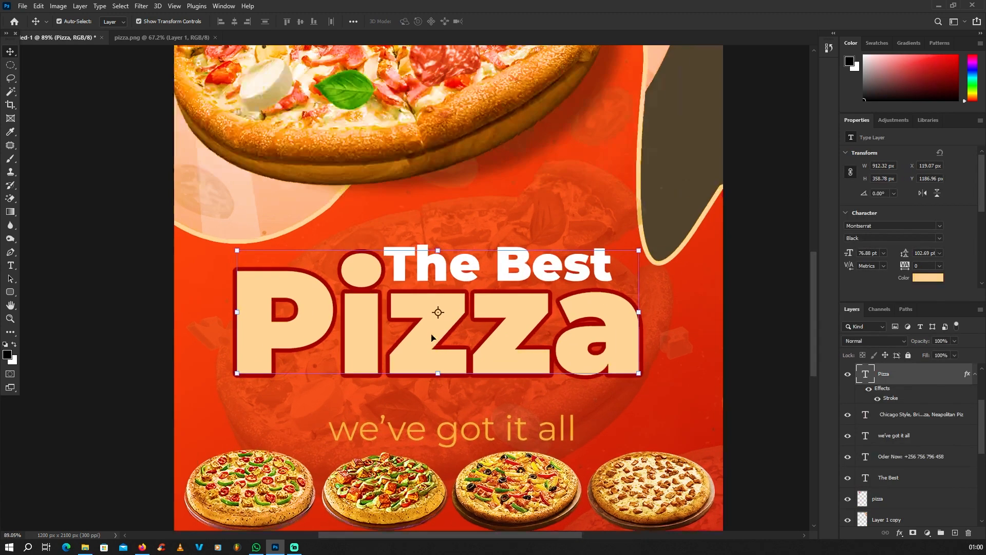
pyautogui.scroll(-3, 432, 337)
pyautogui.scroll(-3, 464, 351)
pyautogui.scroll(-3, 466, 353)
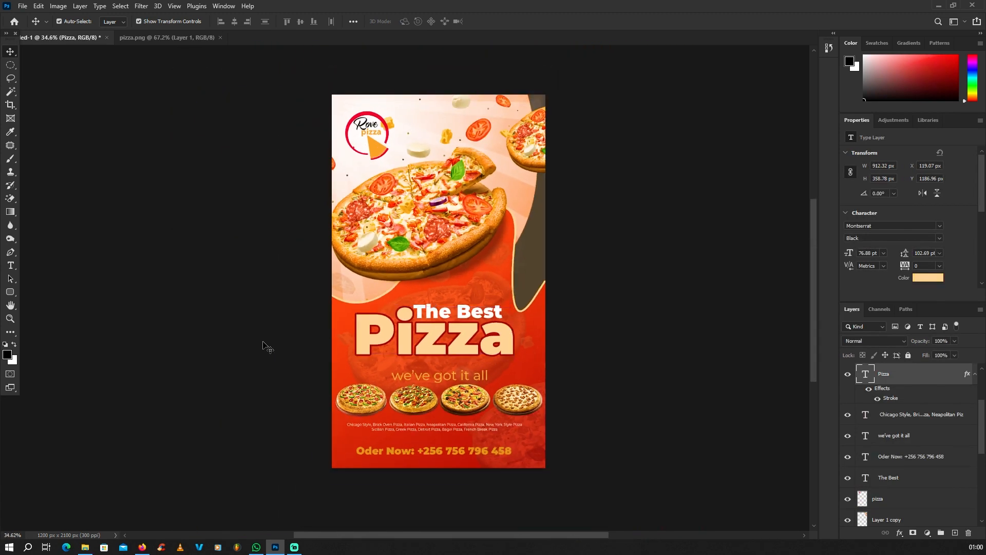
pyautogui.click(265, 343)
pyautogui.scroll(4, 455, 346)
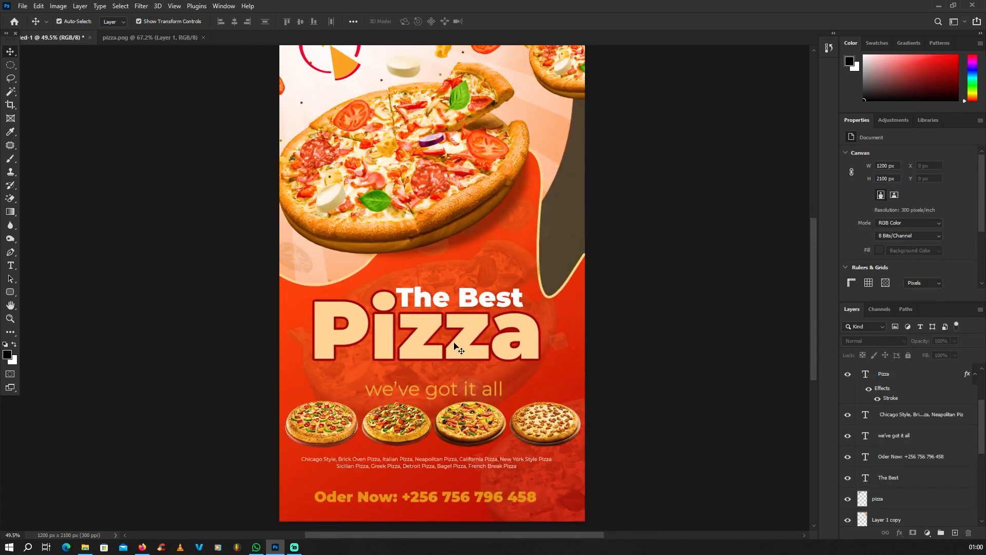
pyautogui.scroll(-1, 454, 345)
pyautogui.scroll(4, 454, 346)
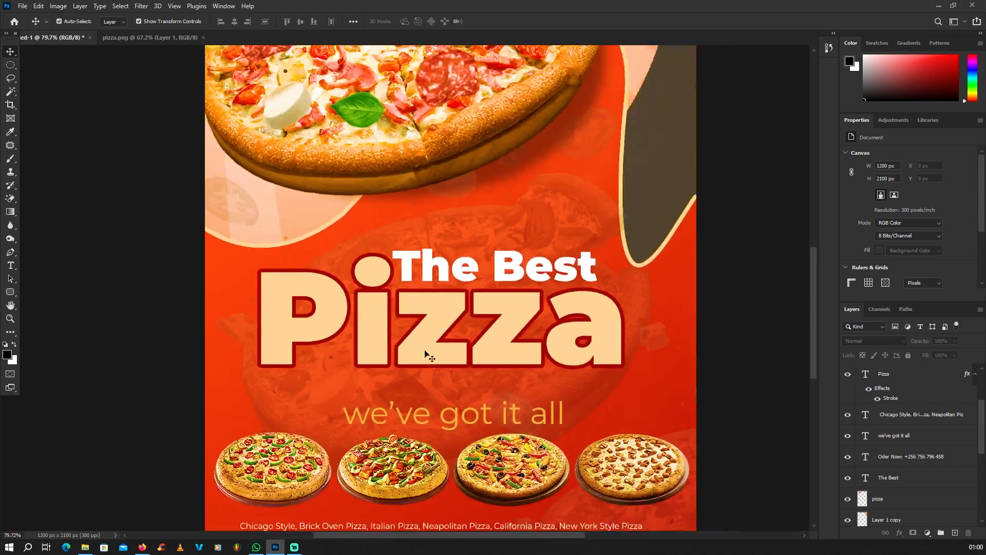
pyautogui.scroll(1, 425, 355)
pyautogui.click(425, 354)
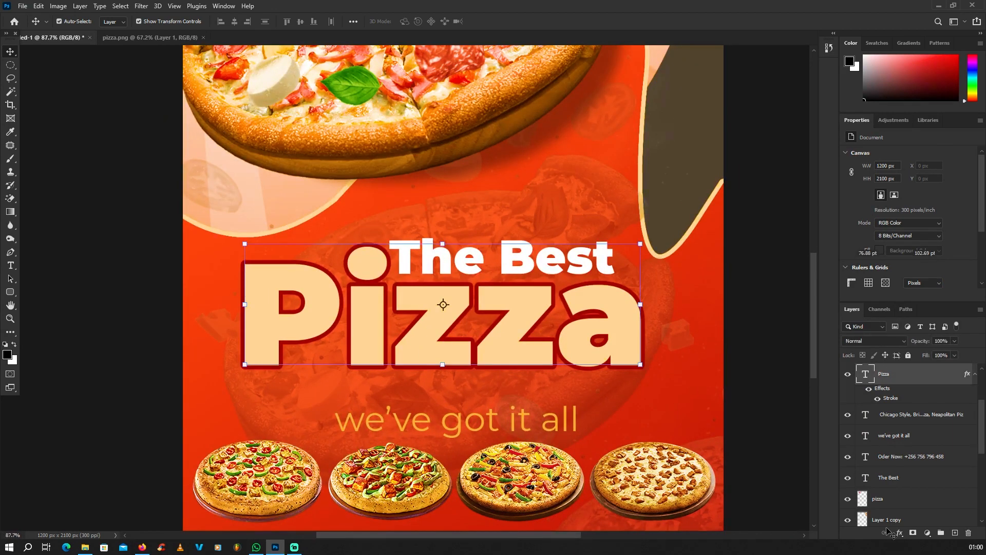
pyautogui.click(899, 537)
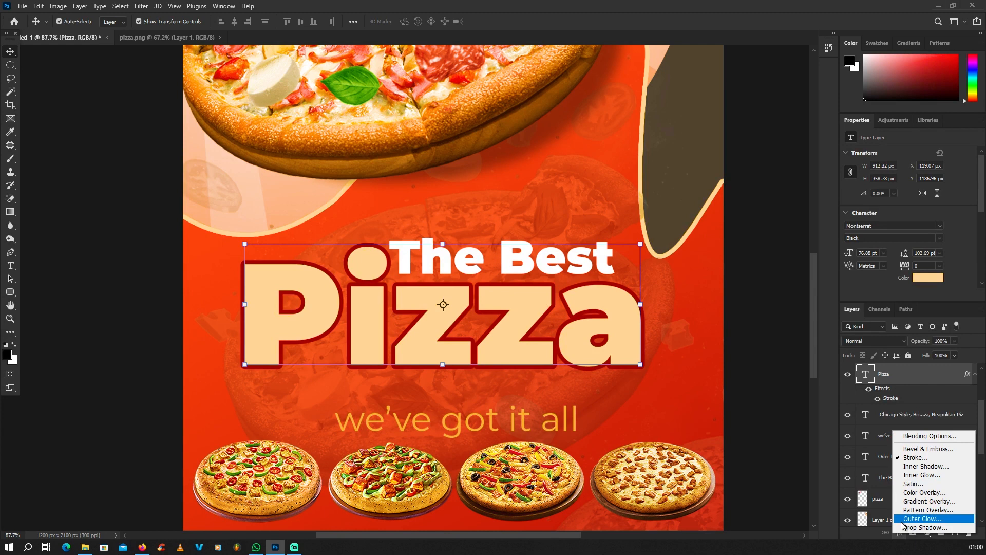
pyautogui.click(921, 501)
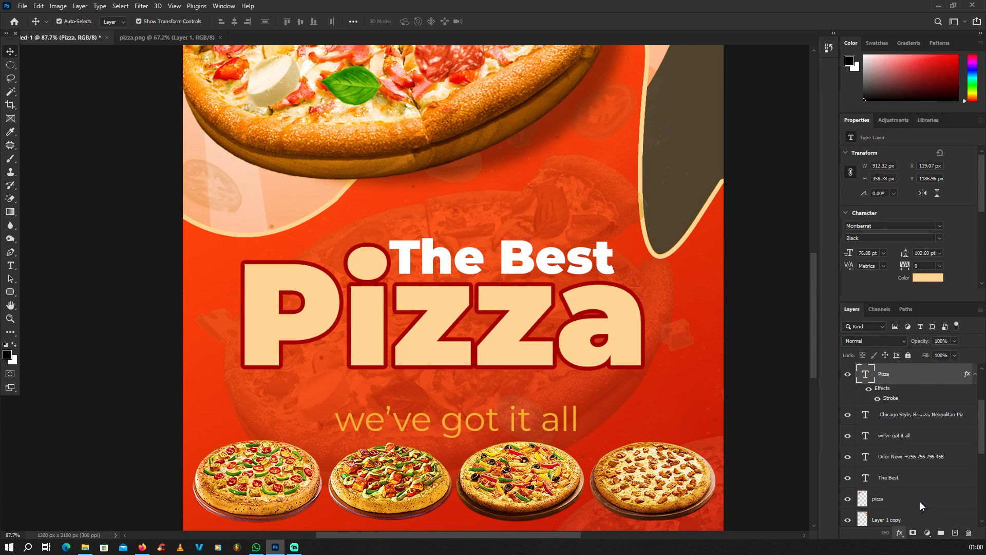
pyautogui.moveTo(479, 168); pyautogui.dragTo(734, 167)
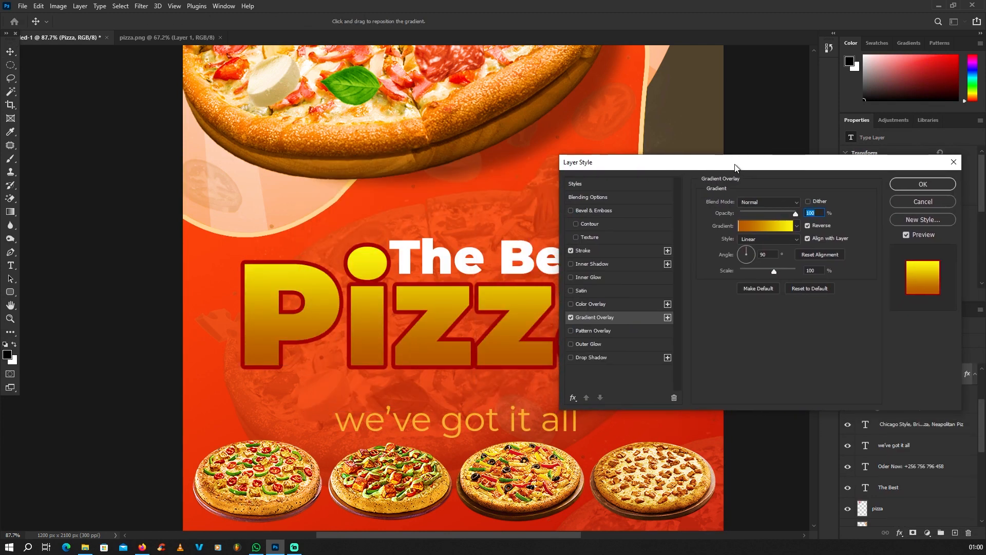
# Set the gradient's left stop to light peach from the pizza crust and the right stop to orange
pyautogui.click(756, 229)
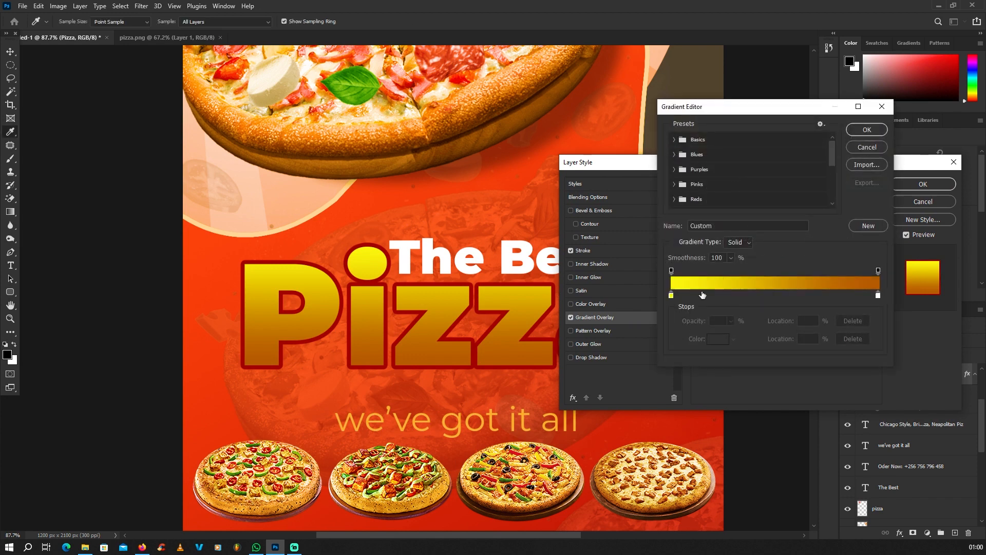
pyautogui.click(672, 296)
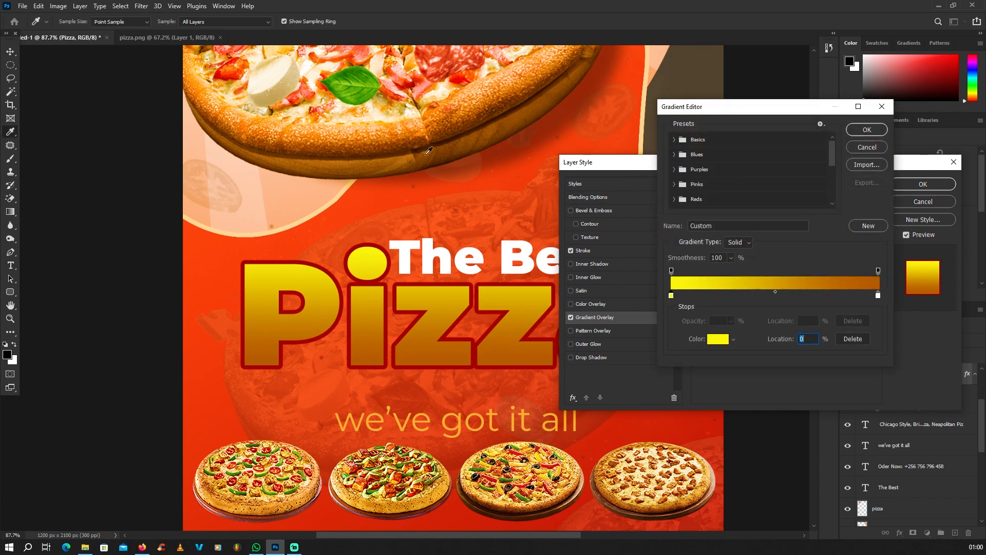
pyautogui.click(349, 124)
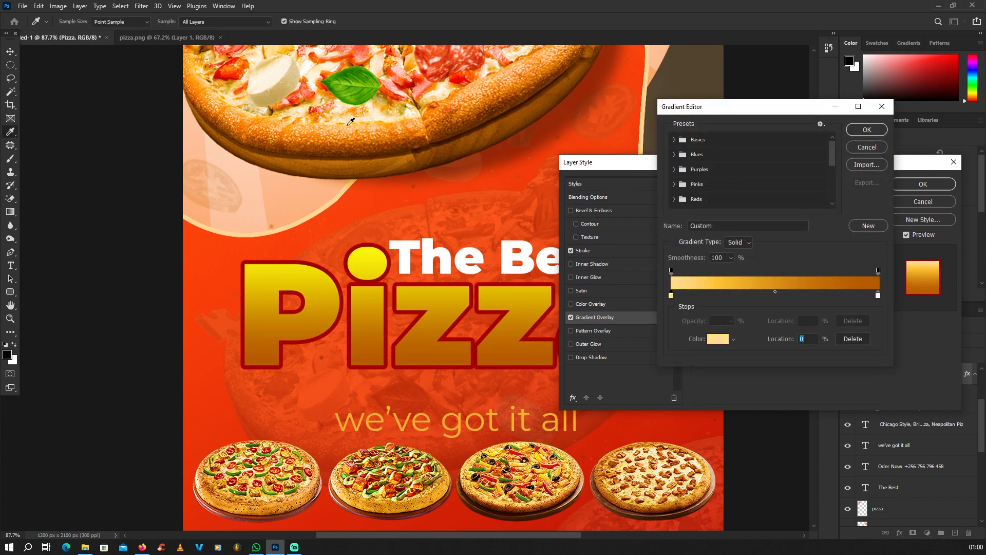
pyautogui.click(878, 297)
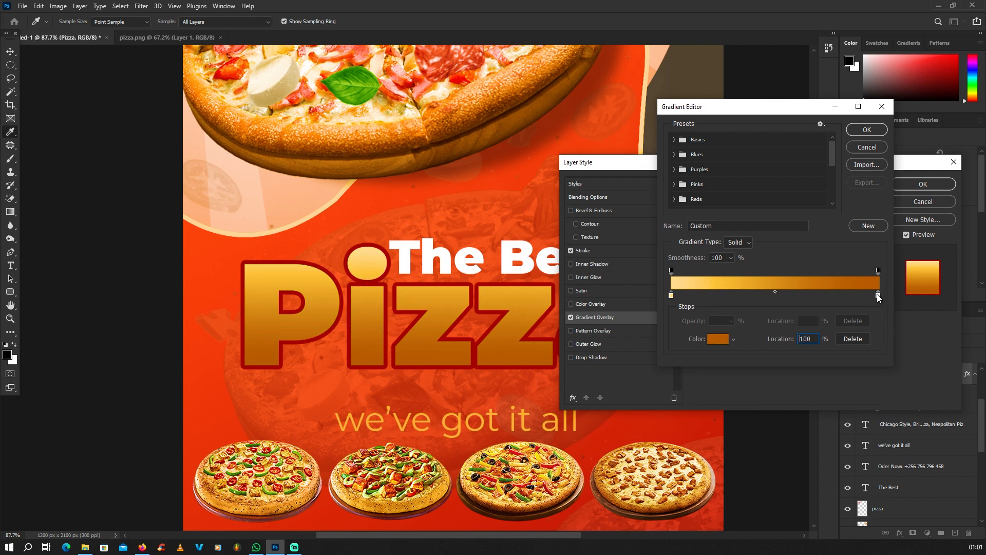
pyautogui.click(707, 340)
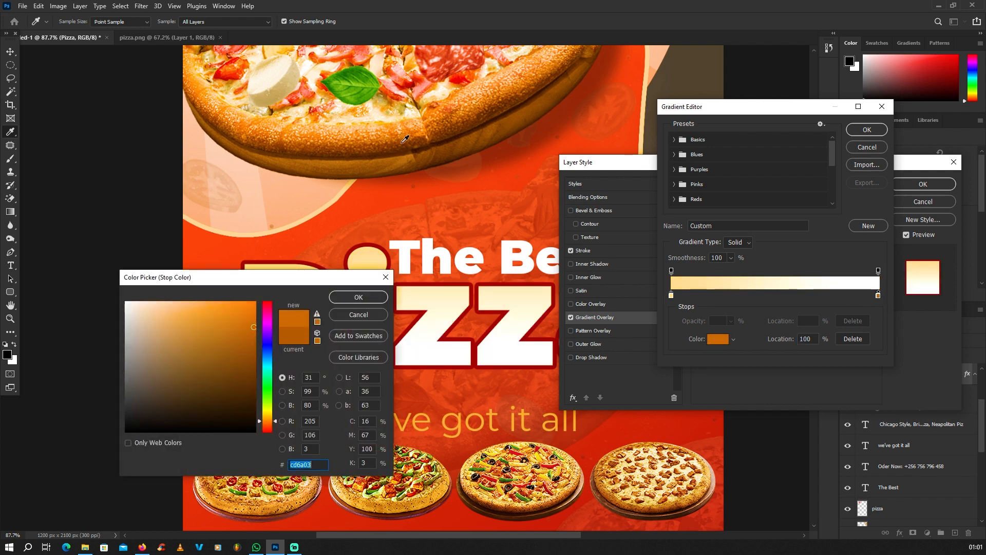
pyautogui.moveTo(318, 285); pyautogui.dragTo(392, 349)
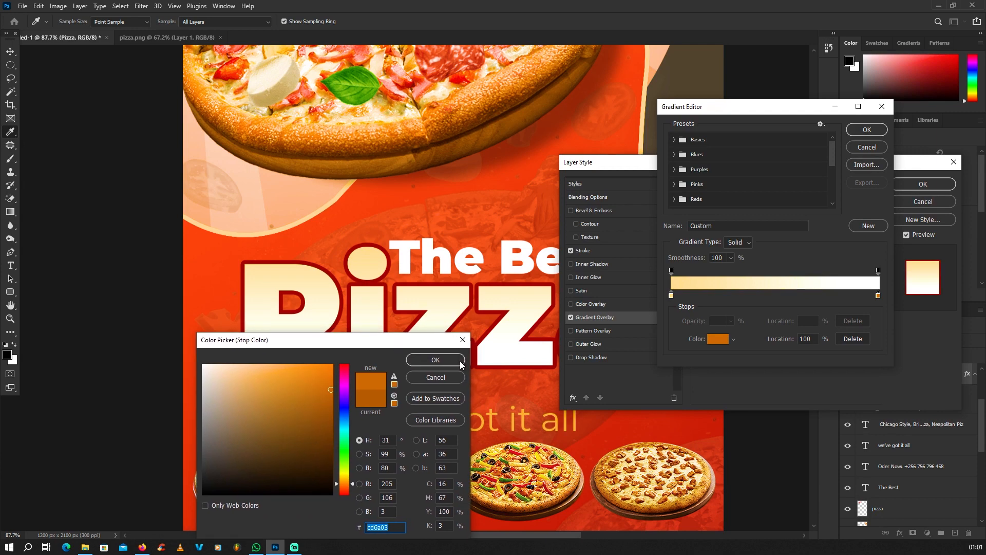
pyautogui.click(440, 360)
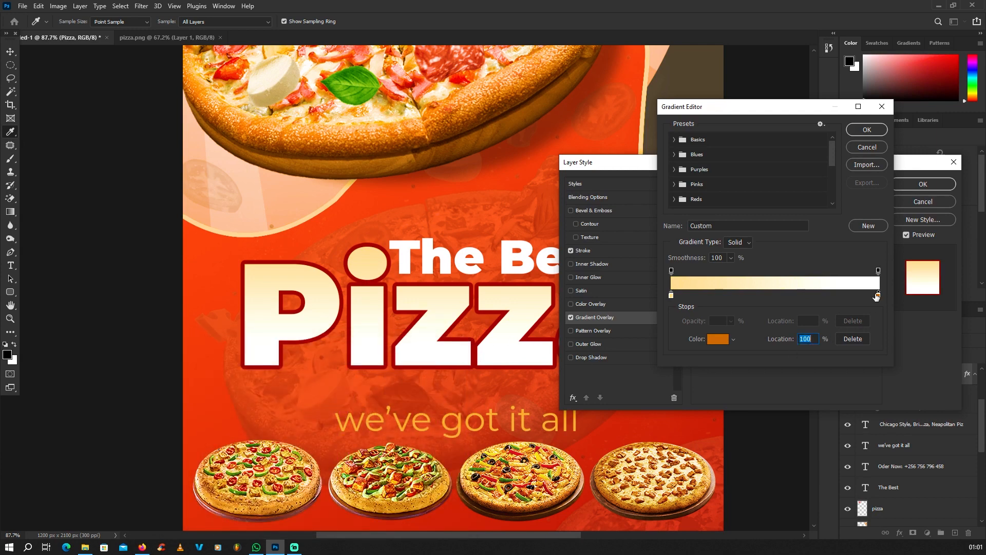
# Try crust, red and basil-green colours on the right stop, then delete an extra orange stop
pyautogui.click(878, 296)
pyautogui.click(717, 341)
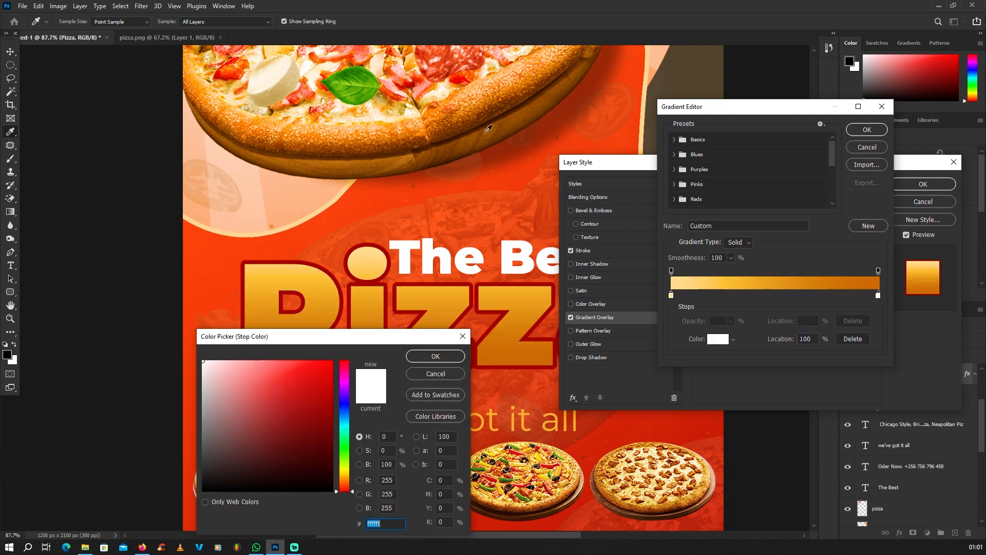
pyautogui.click(479, 114)
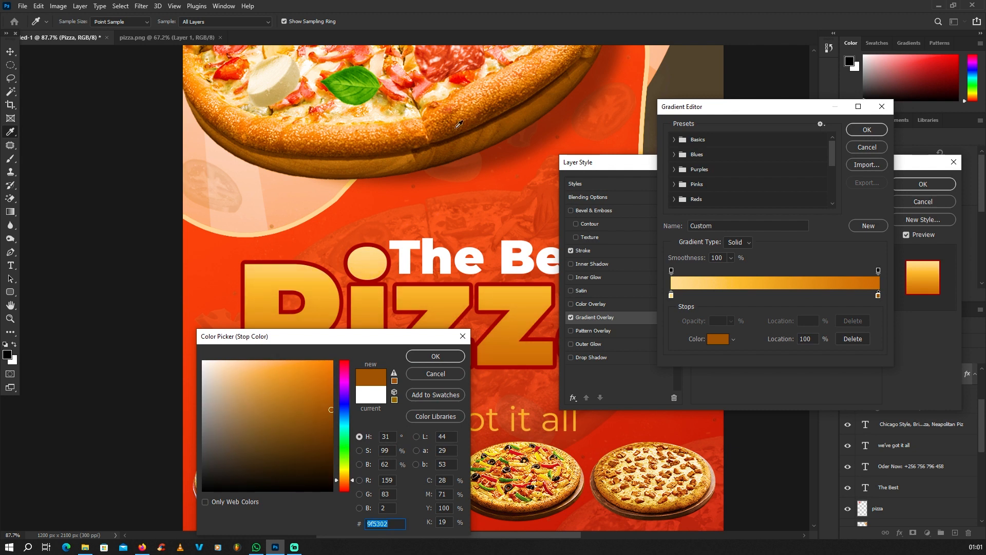
pyautogui.click(461, 80)
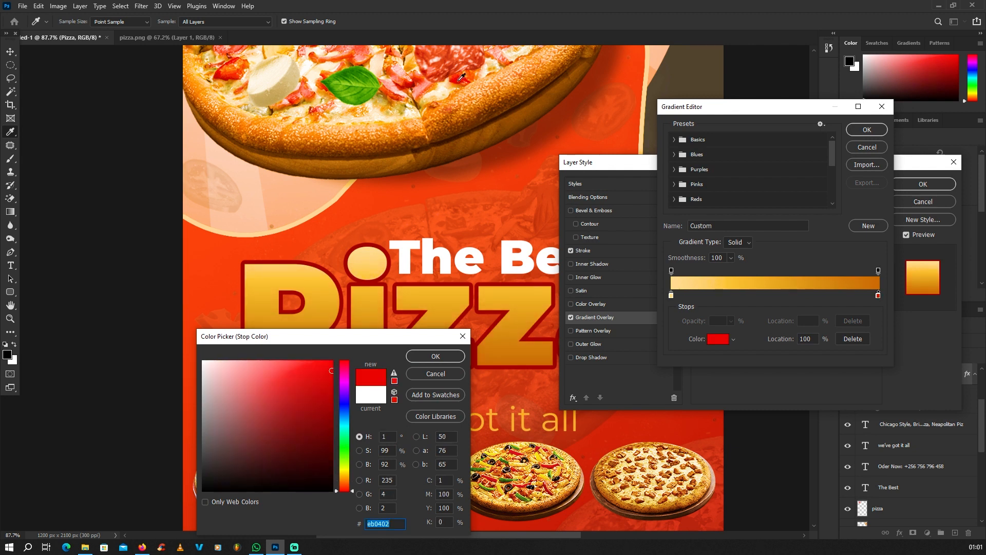
pyautogui.click(346, 77)
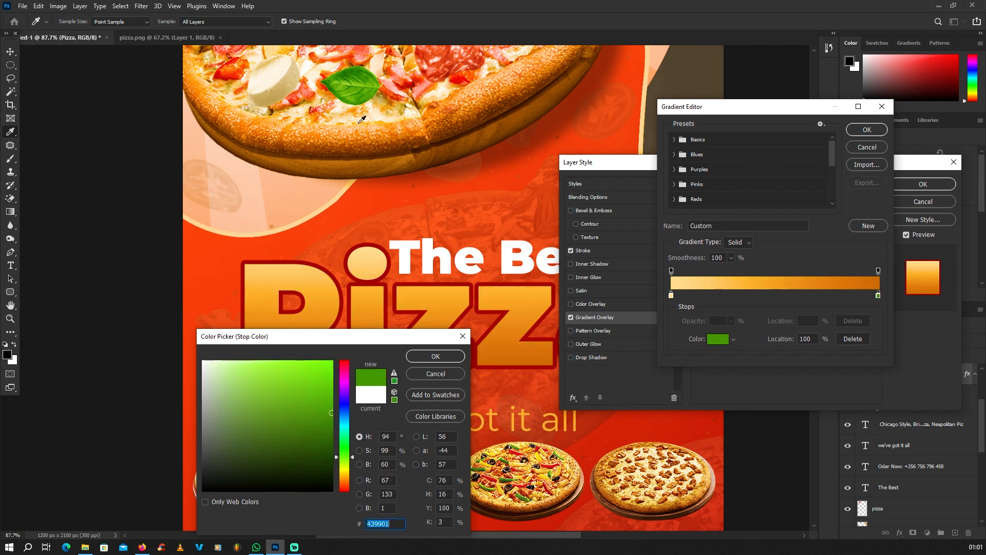
pyautogui.click(441, 354)
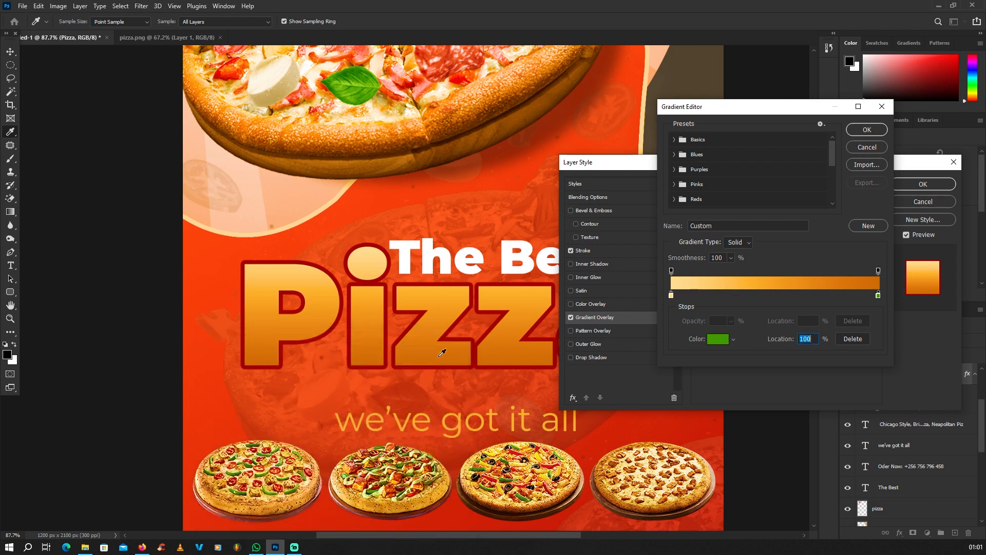
pyautogui.click(878, 296)
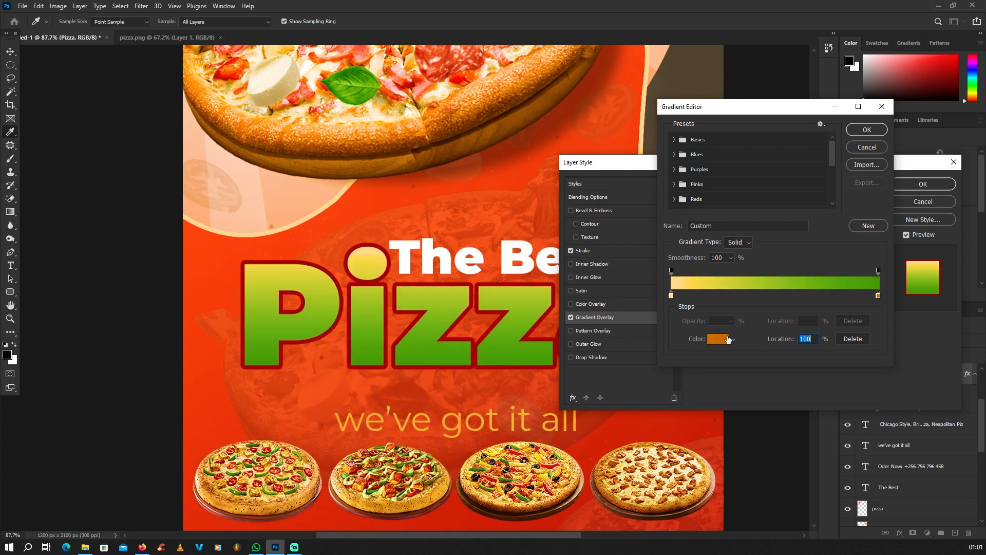
pyautogui.click(878, 295)
pyautogui.moveTo(878, 296); pyautogui.dragTo(853, 300)
# Set the end stop to an orange crust tone (d26000) and apply the gradient
pyautogui.click(855, 339)
pyautogui.click(878, 295)
pyautogui.click(718, 339)
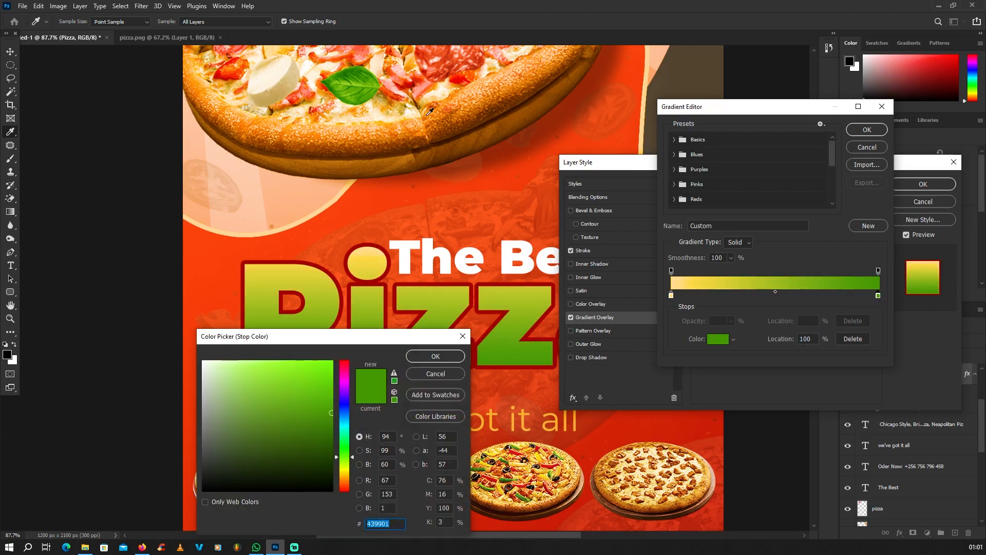
pyautogui.click(435, 115)
pyautogui.click(447, 129)
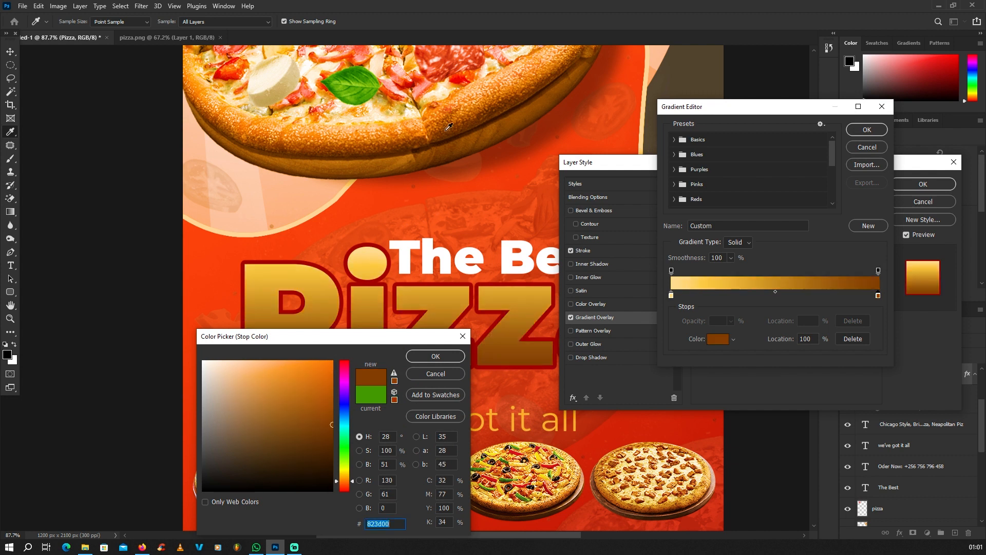
pyautogui.click(450, 70)
pyautogui.click(464, 78)
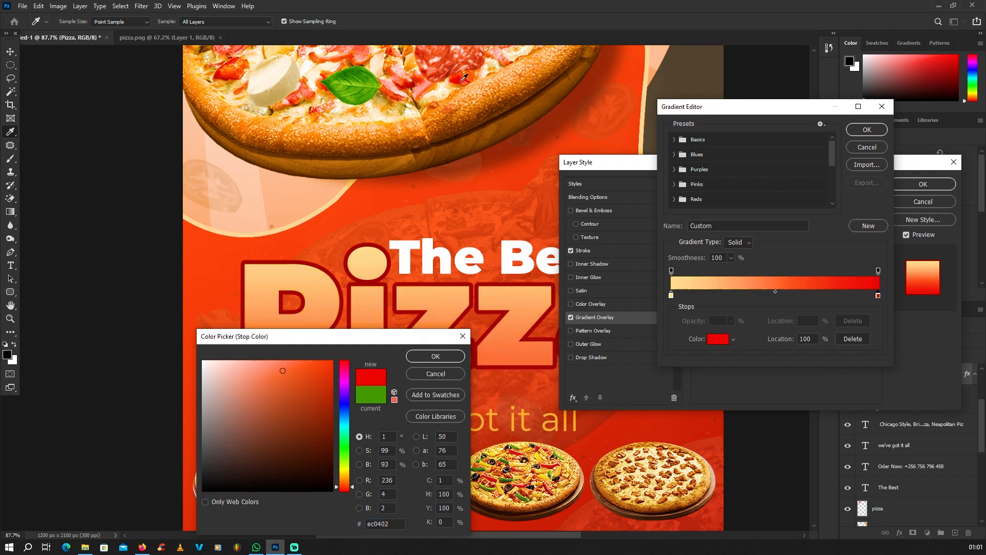
pyautogui.click(445, 111)
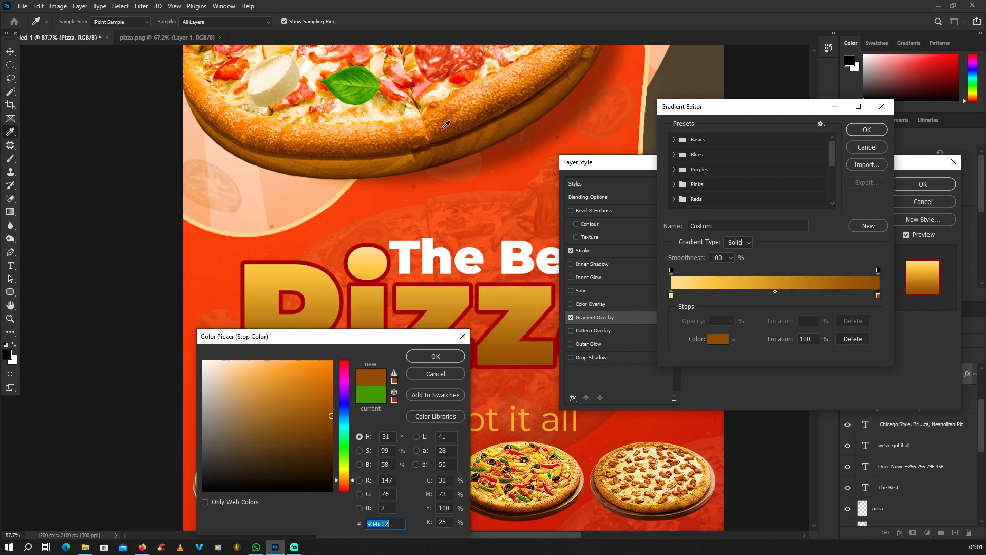
pyautogui.click(448, 121)
pyautogui.click(449, 113)
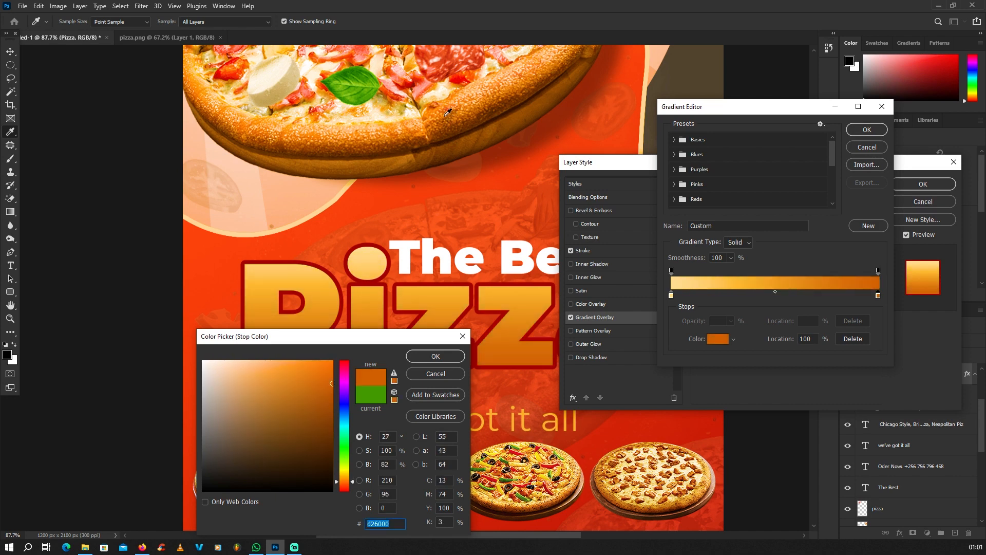
pyautogui.click(417, 354)
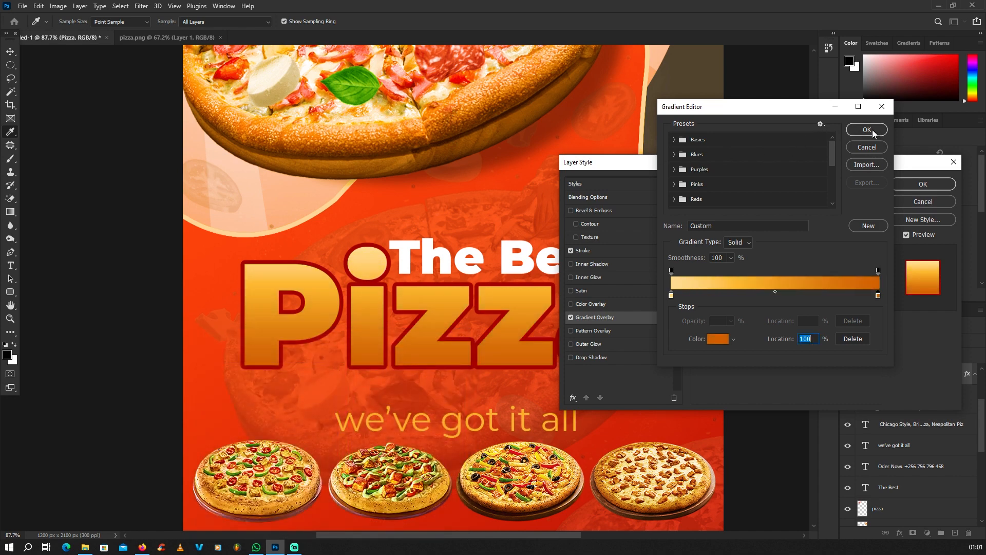
pyautogui.click(867, 130)
pyautogui.moveTo(883, 159); pyautogui.dragTo(632, 154)
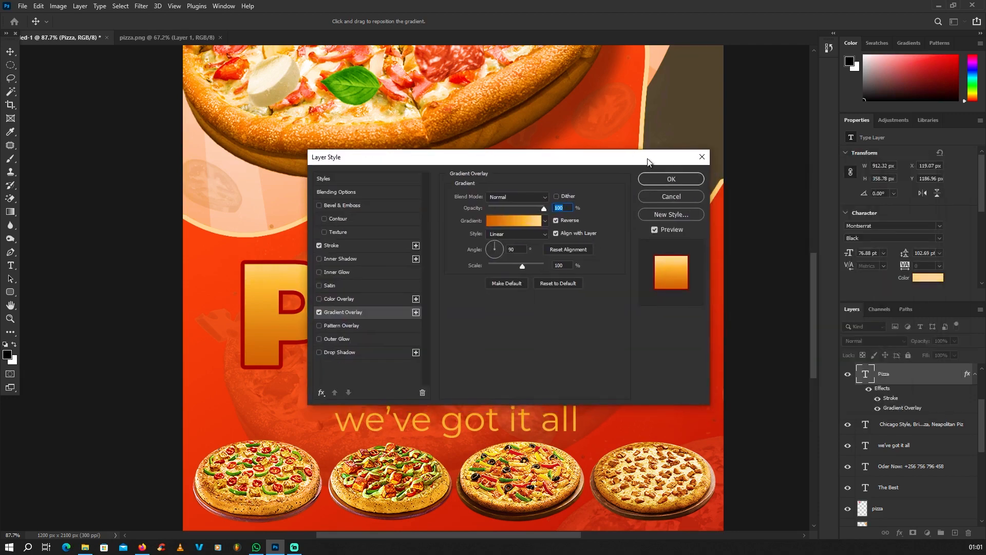
# Confirm the layer style and inspect the yellow-to-orange Pizza title with its dark red outline
pyautogui.click(678, 177)
pyautogui.scroll(-2, 483, 248)
pyautogui.scroll(-2, 470, 251)
pyautogui.click(239, 285)
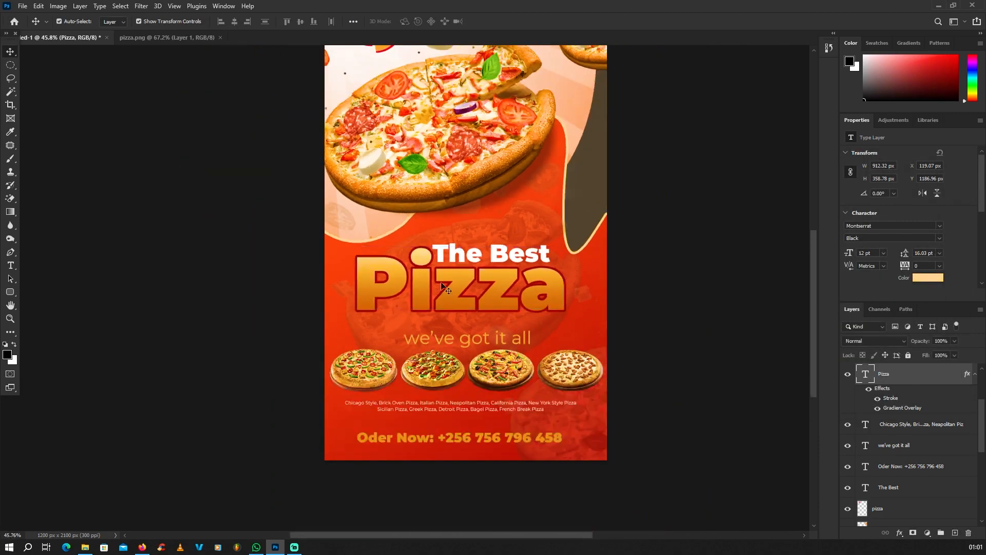
pyautogui.scroll(6, 455, 287)
pyautogui.scroll(-2, 432, 287)
pyautogui.scroll(3, 452, 275)
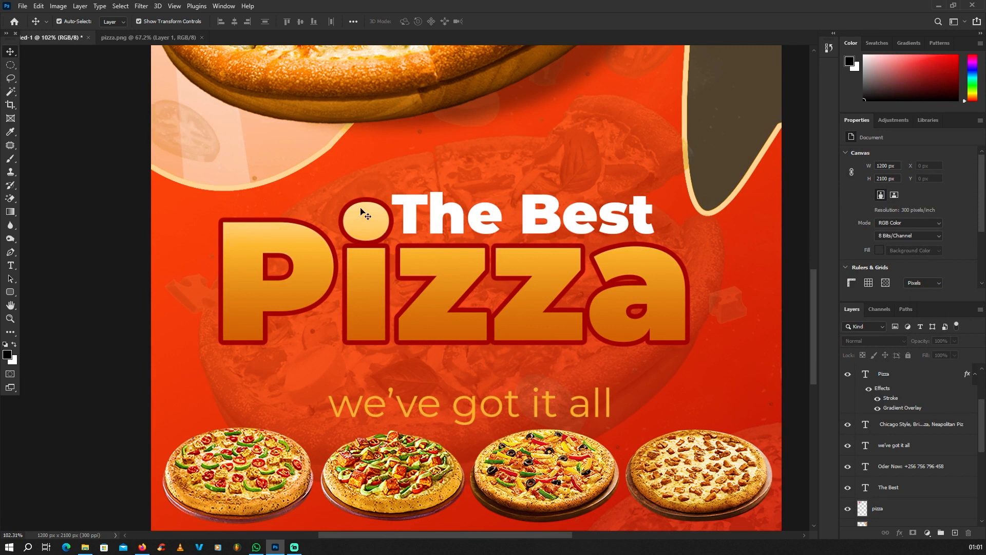
pyautogui.click(458, 270)
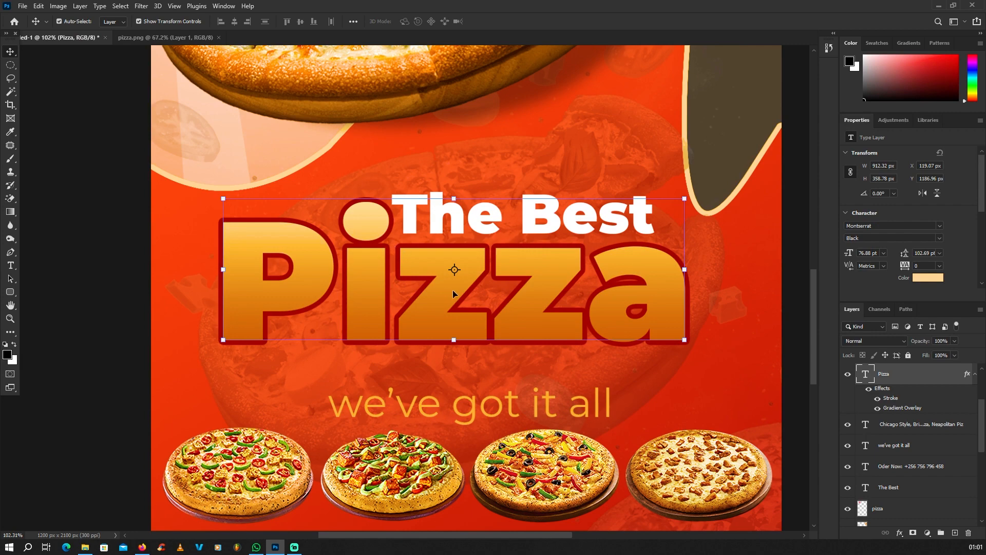
pyautogui.scroll(-6, 452, 290)
pyautogui.scroll(4, 485, 303)
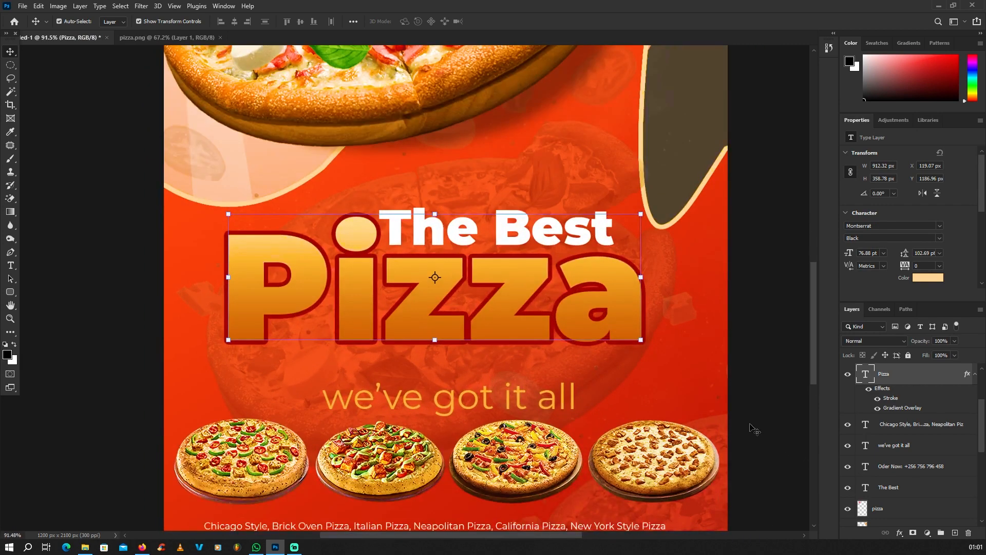
# Change the Pizza title's stroke colour to the dark crust brown (441b00)
pyautogui.doubleClick(887, 400)
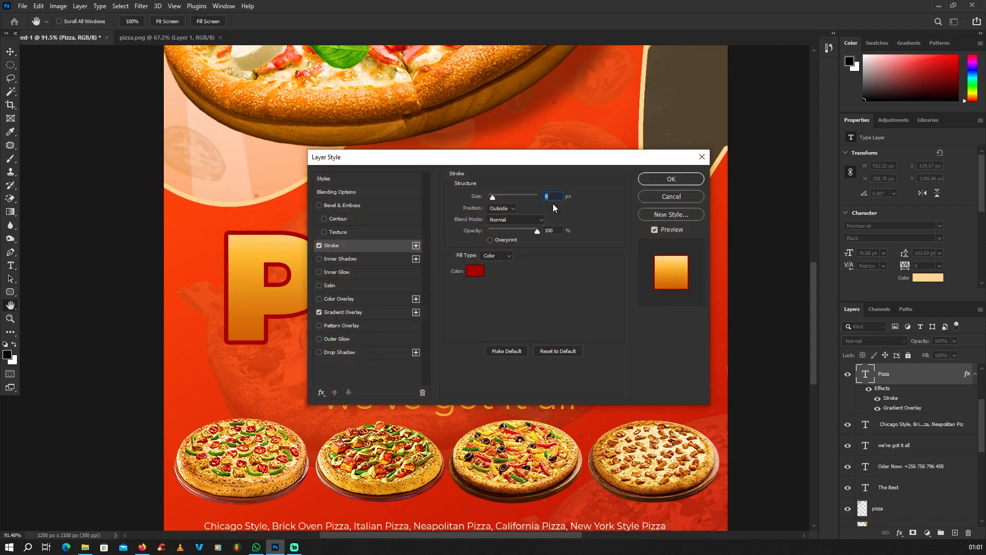
pyautogui.moveTo(524, 156); pyautogui.dragTo(800, 175)
pyautogui.click(751, 290)
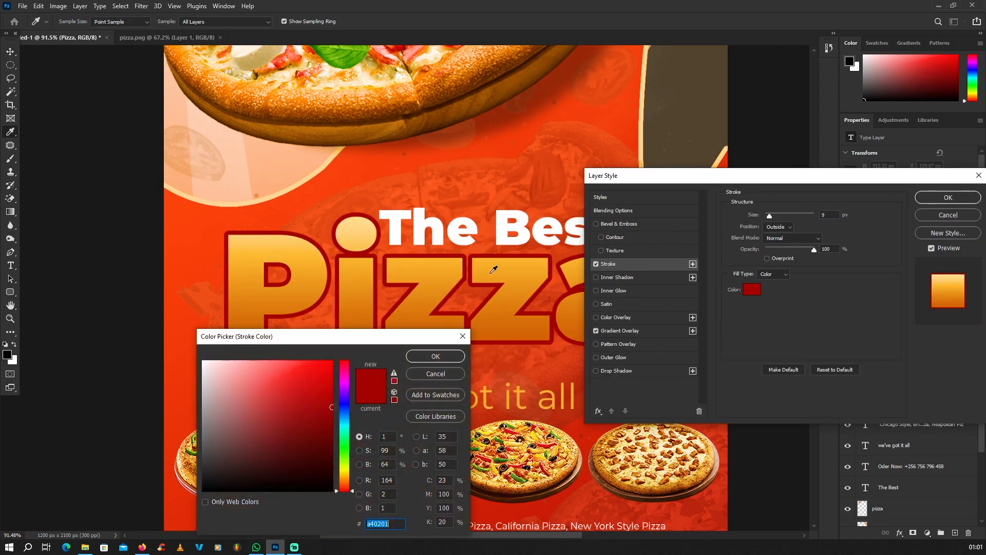
pyautogui.click(454, 229)
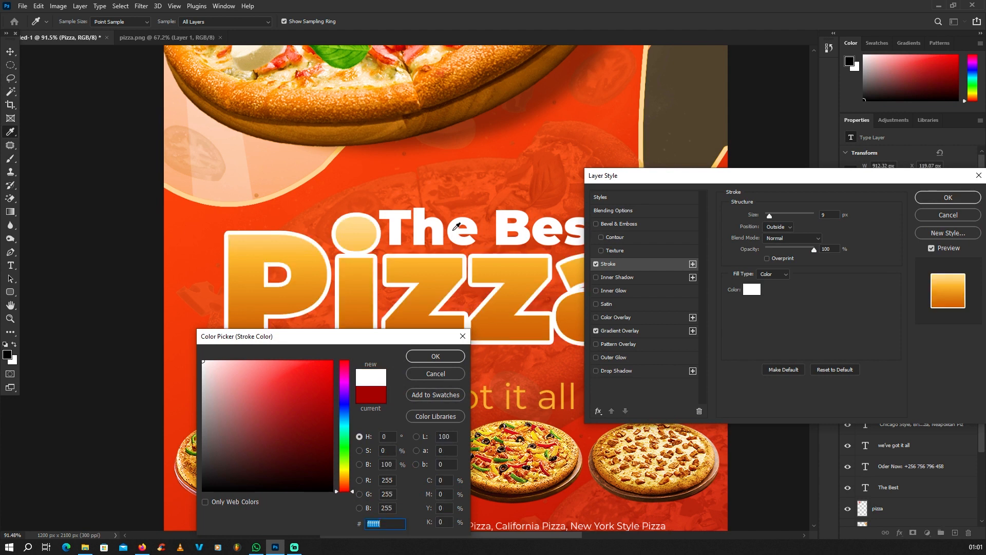
pyautogui.click(316, 193)
pyautogui.click(388, 119)
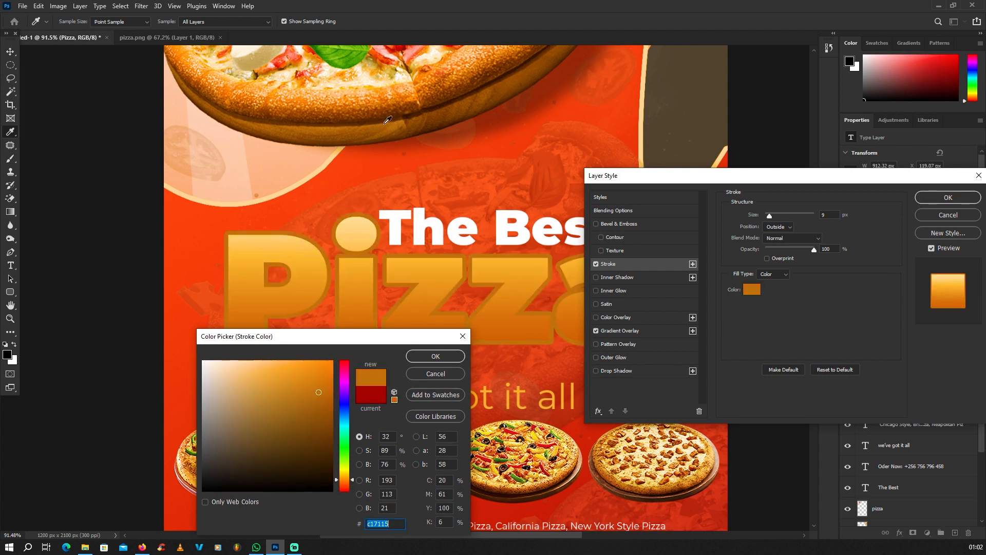
pyautogui.click(412, 115)
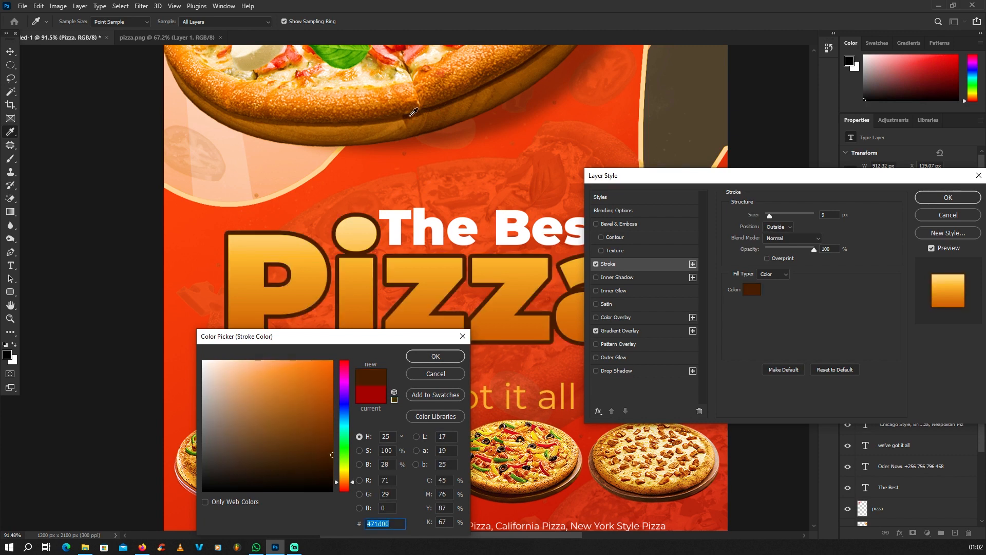
pyautogui.click(413, 110)
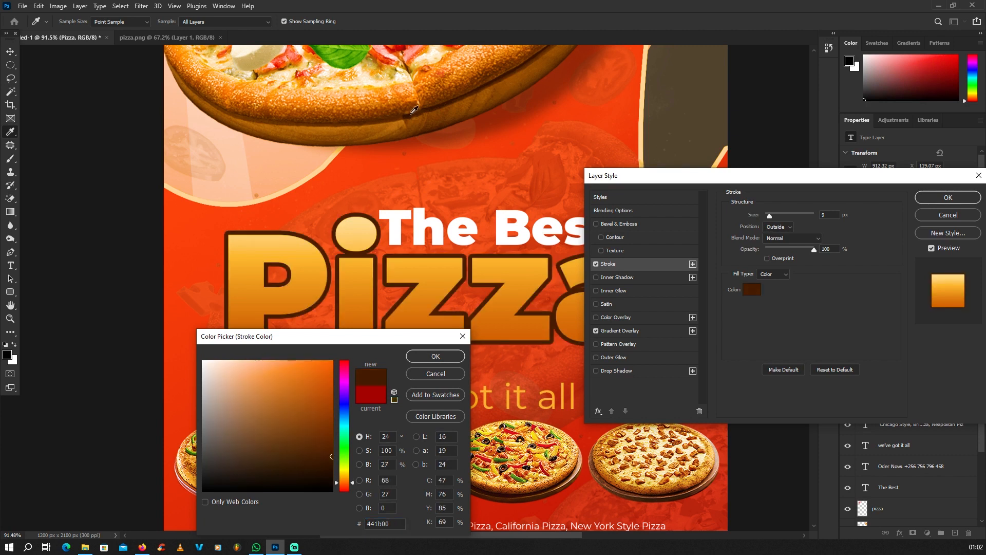
pyautogui.click(435, 356)
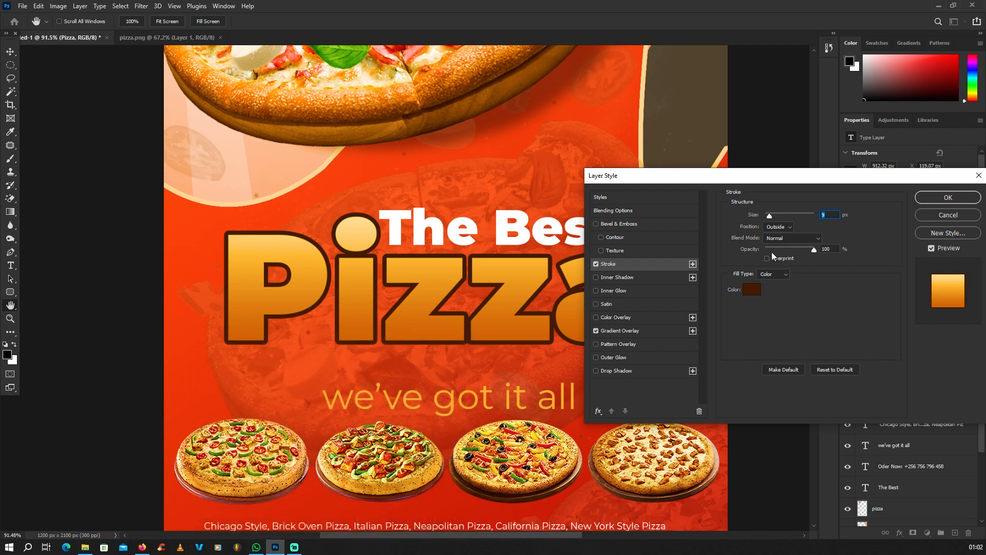
# Set the stroke size to 5 px
pyautogui.write('33')
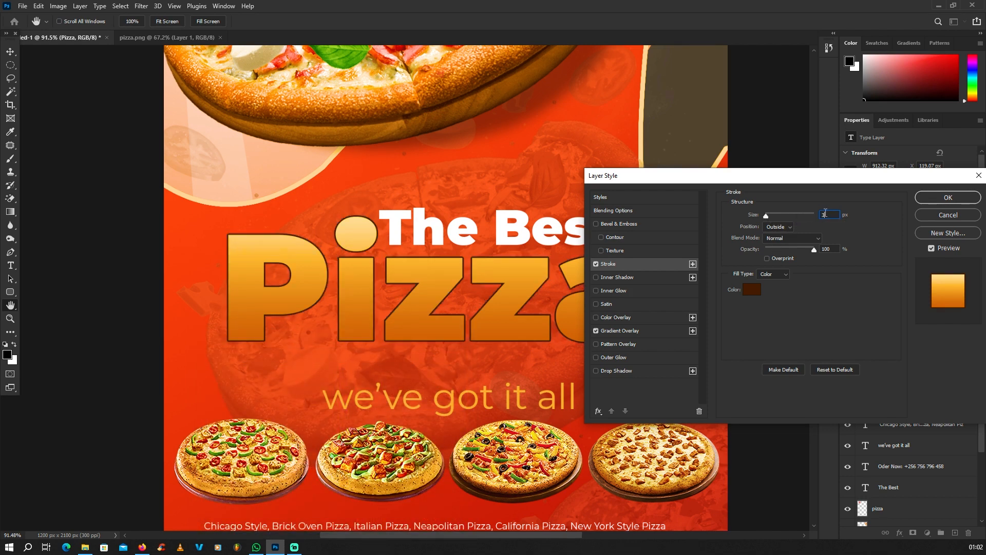
pyautogui.press('BackSpace')
pyautogui.write('4')
pyautogui.moveTo(829, 215); pyautogui.dragTo(800, 214)
pyautogui.write('5')
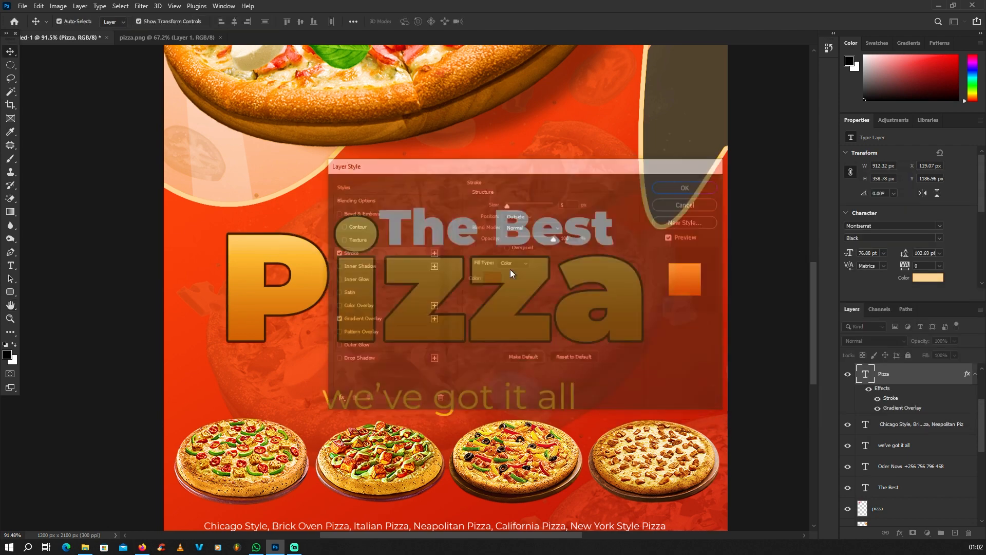
pyautogui.scroll(-5, 504, 288)
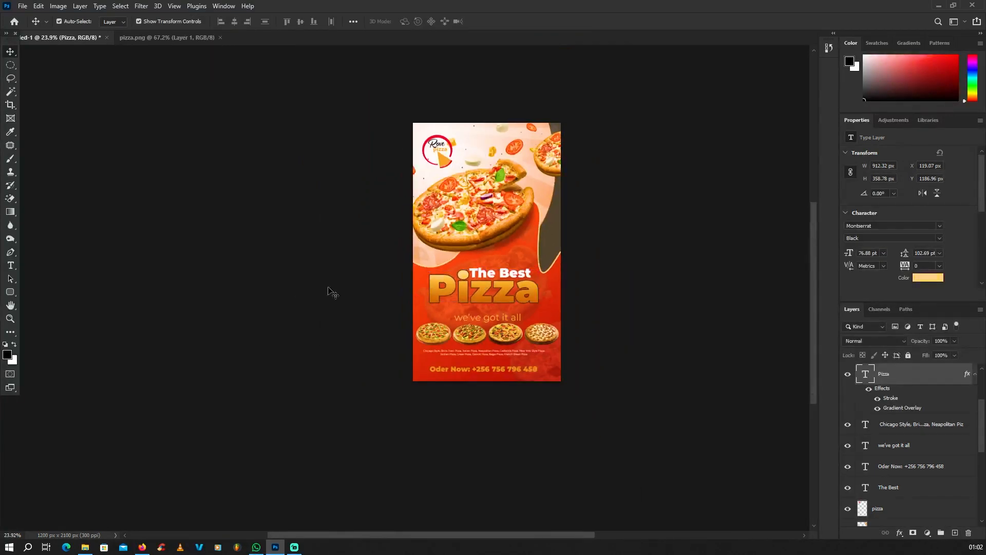
pyautogui.scroll(5, 518, 266)
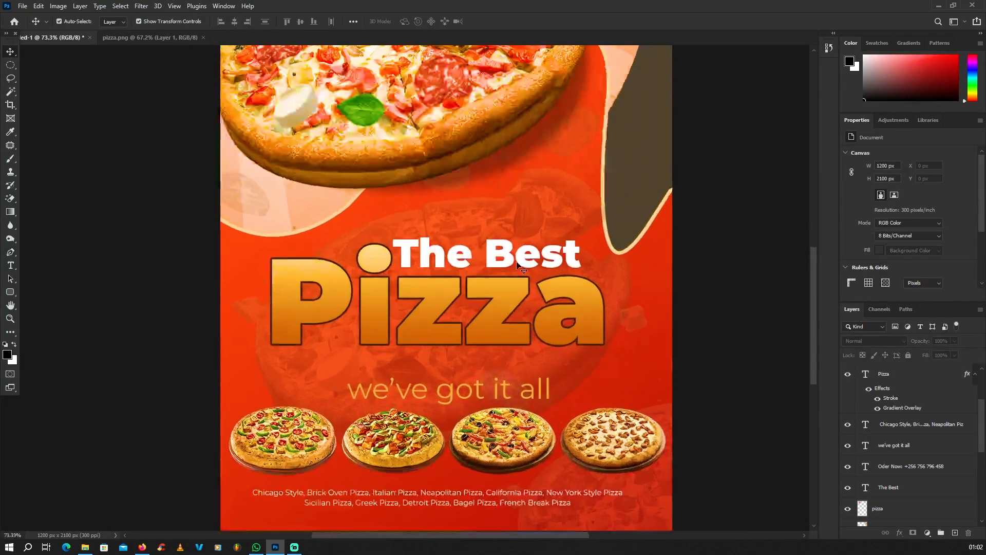
pyautogui.scroll(-1, 518, 266)
pyautogui.scroll(2, 510, 289)
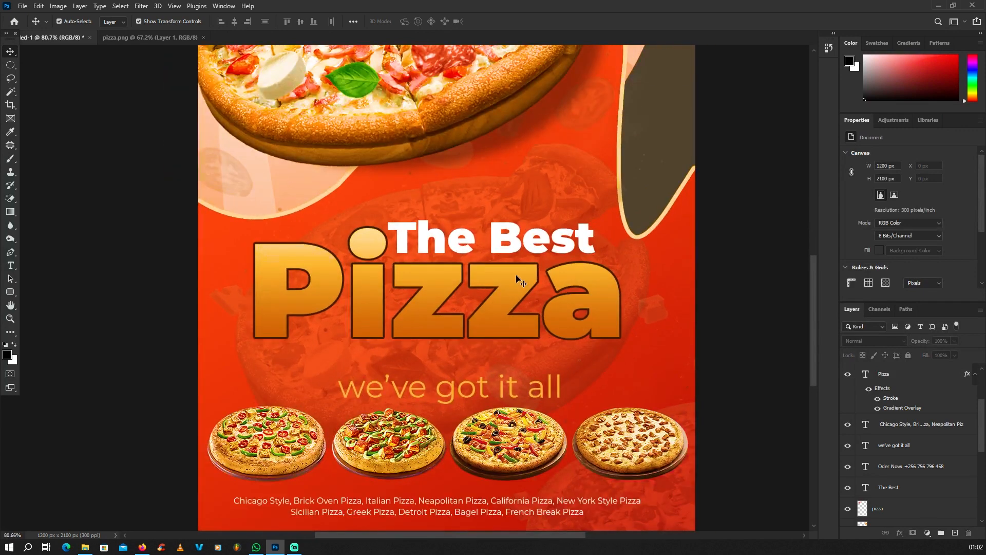
pyautogui.click(518, 279)
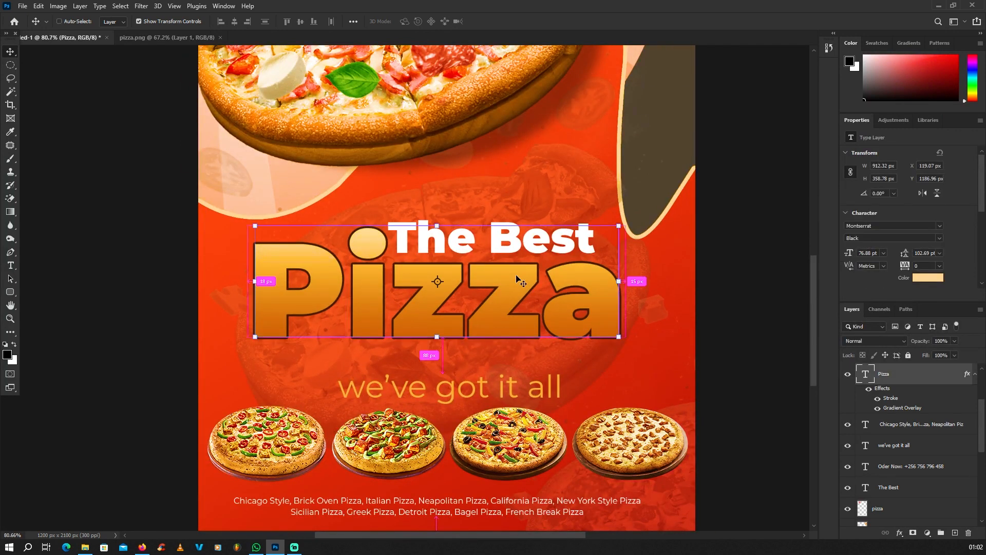
pyautogui.hotkey('ctrl', 'j')
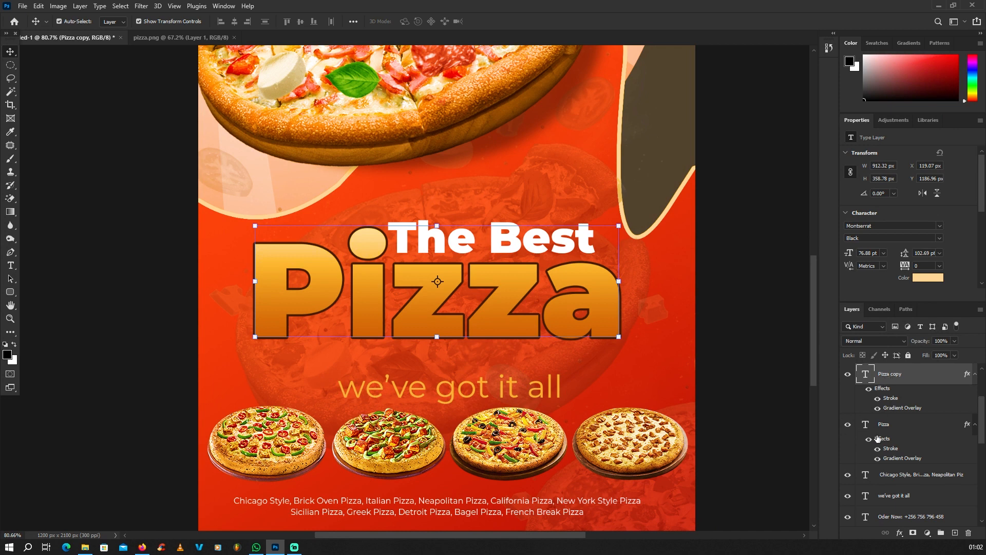
pyautogui.click(848, 378)
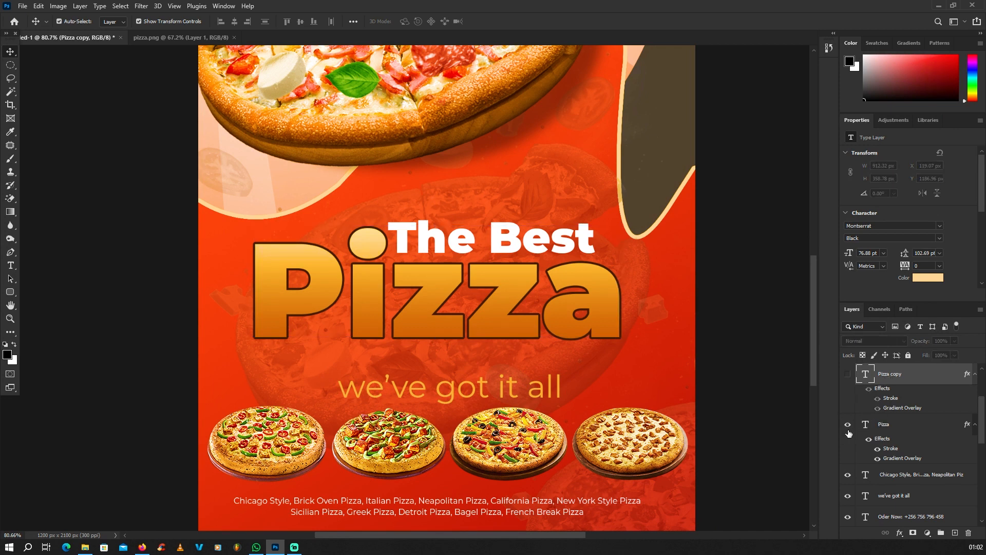
pyautogui.click(847, 424)
pyautogui.click(848, 424)
pyautogui.click(848, 374)
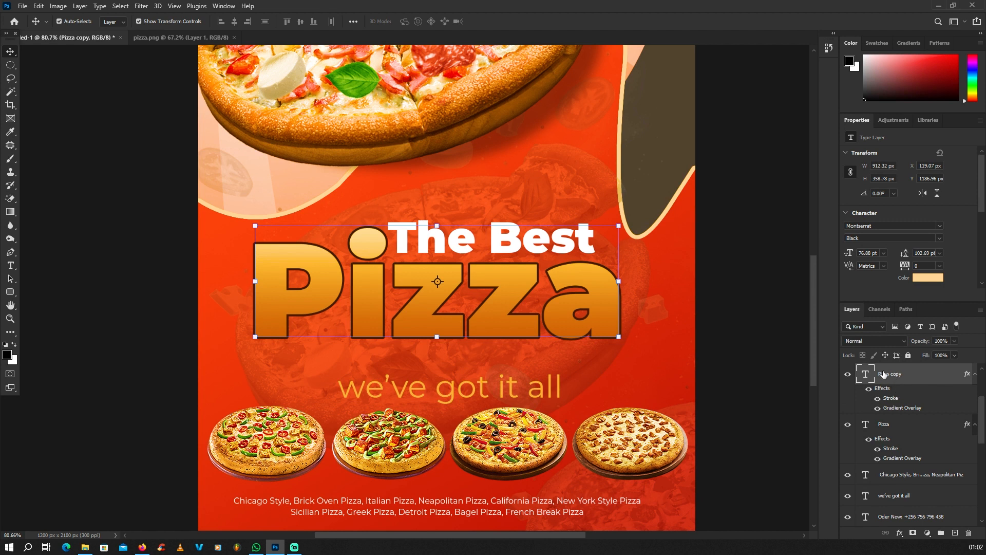
pyautogui.click(883, 425)
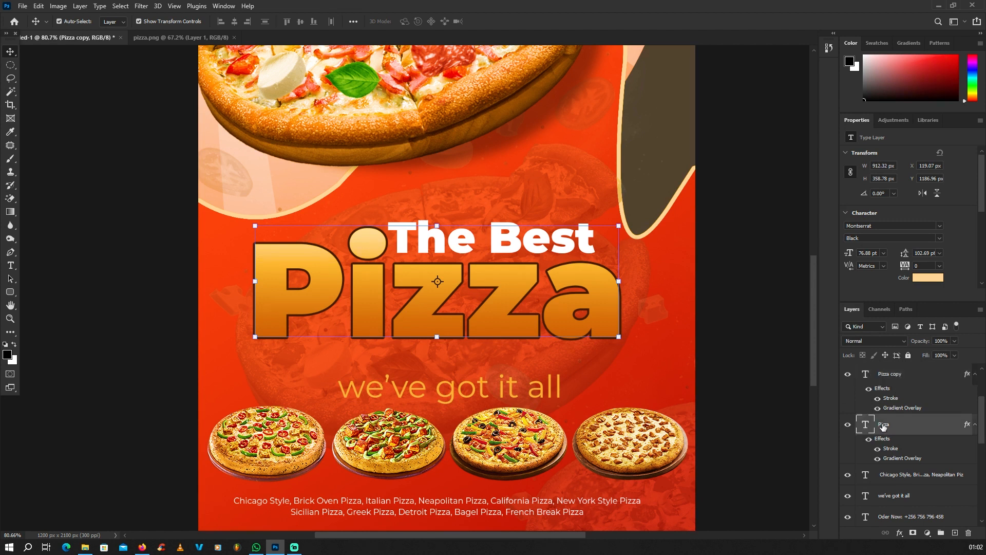
# Give the lower Pizza layer a white (#ffffff) stroke of 10 px
pyautogui.doubleClick(889, 448)
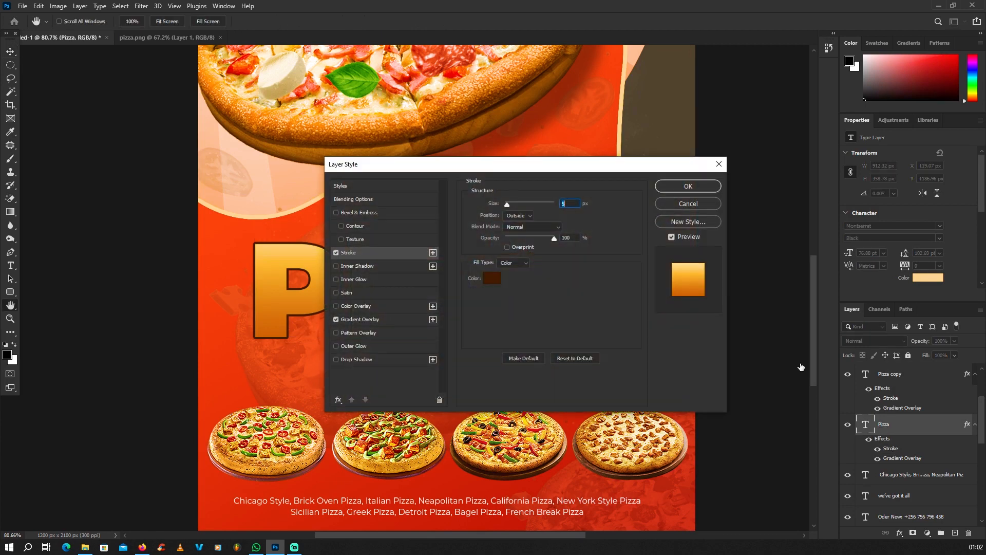
pyautogui.moveTo(534, 170); pyautogui.dragTo(796, 147)
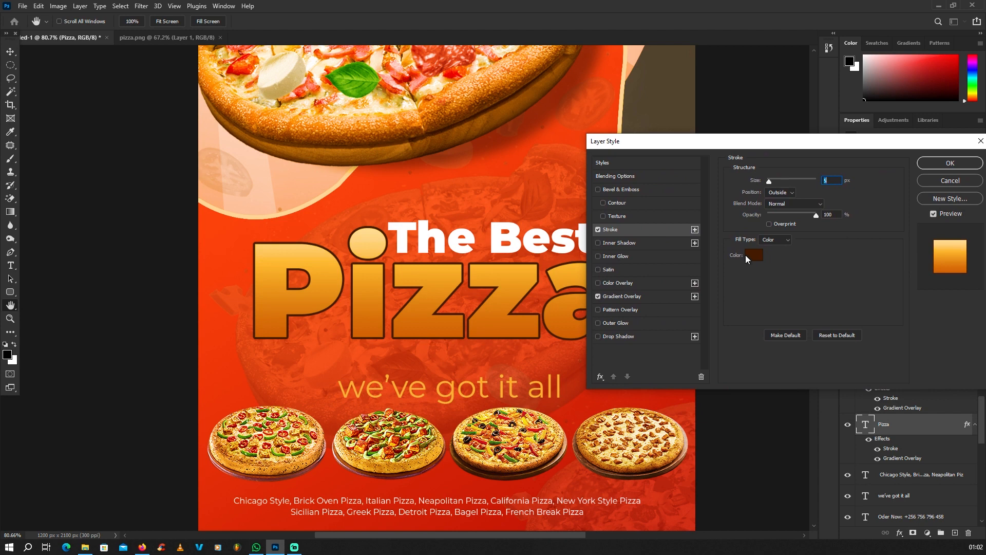
pyautogui.click(753, 255)
pyautogui.write('ffffff')
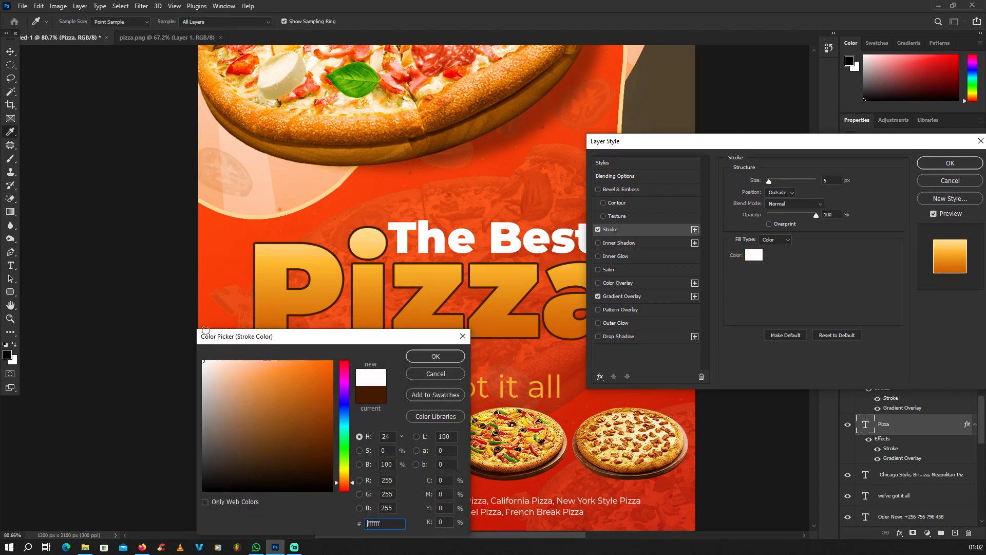
pyautogui.click(415, 354)
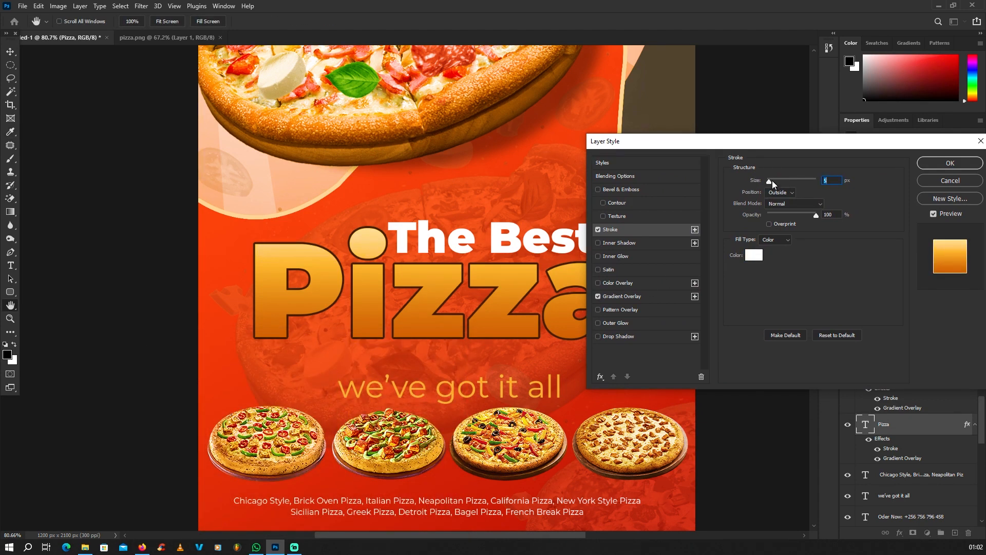
pyautogui.write('3')
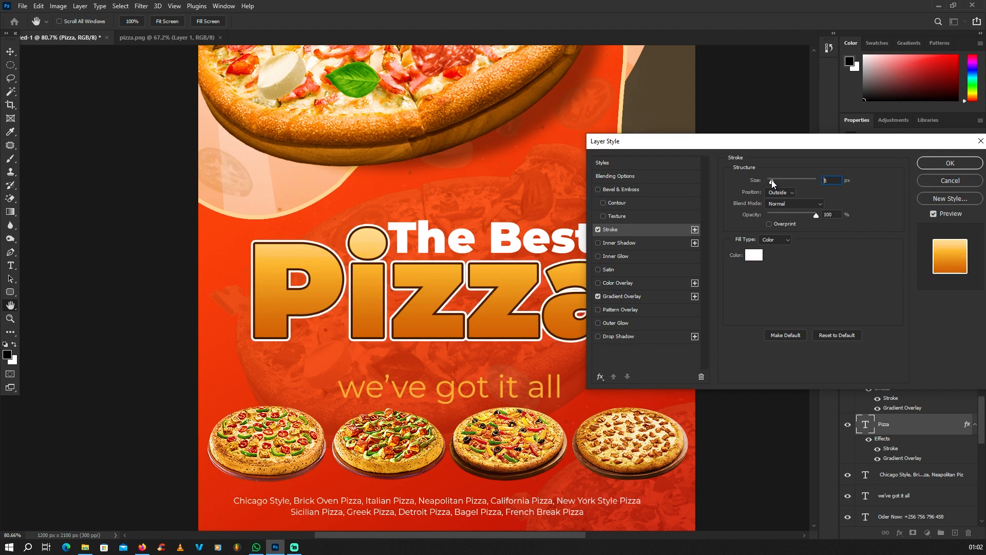
pyautogui.moveTo(771, 179); pyautogui.dragTo(774, 179)
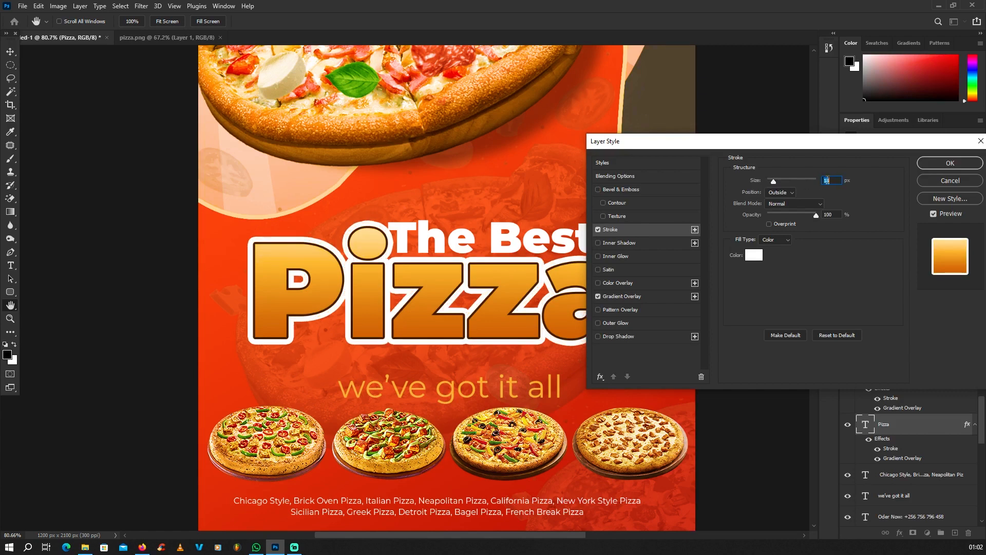
pyautogui.write('10')
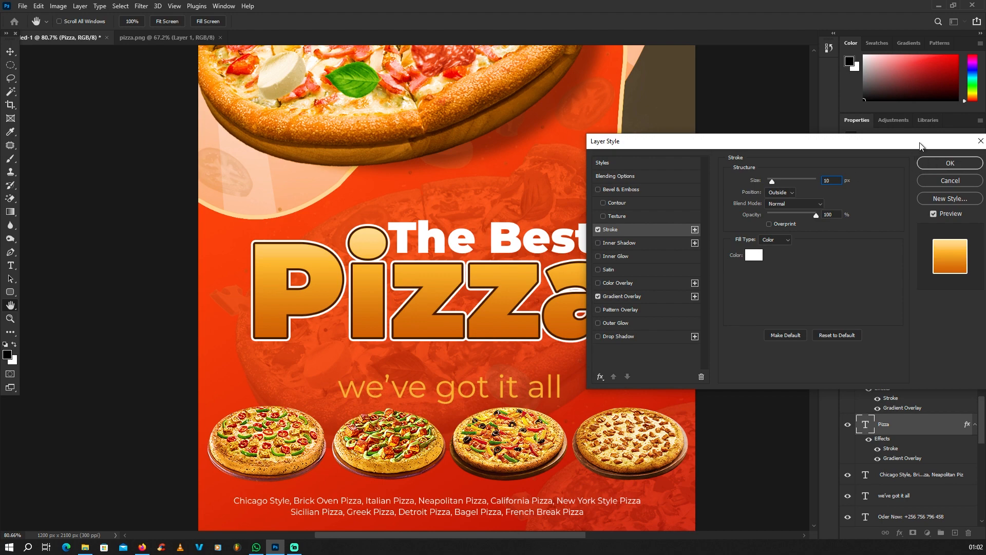
pyautogui.moveTo(922, 147); pyautogui.dragTo(735, 145)
pyautogui.click(765, 163)
# Clear the layer selection and select the Pizza copy title layer
pyautogui.scroll(-8, 596, 273)
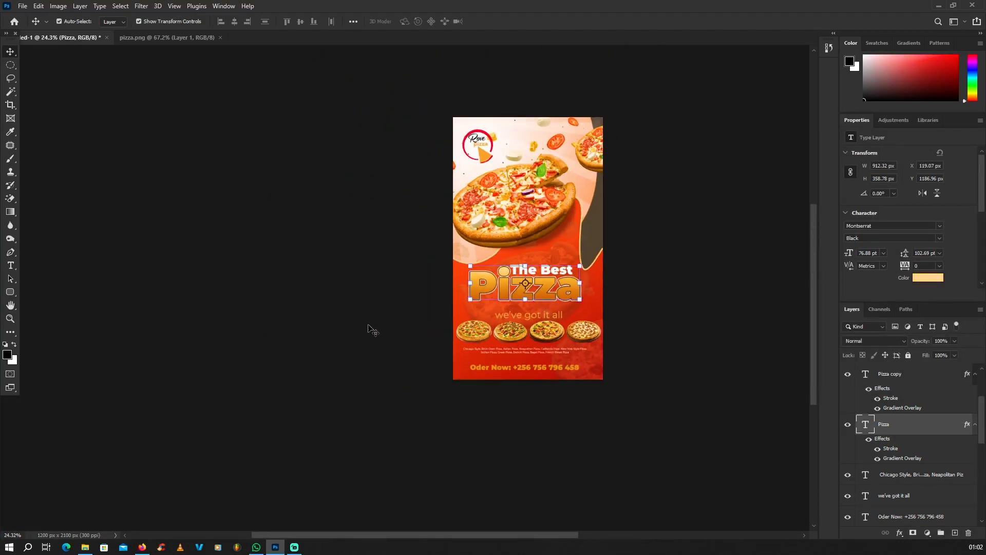
pyautogui.click(369, 327)
pyautogui.scroll(10, 527, 283)
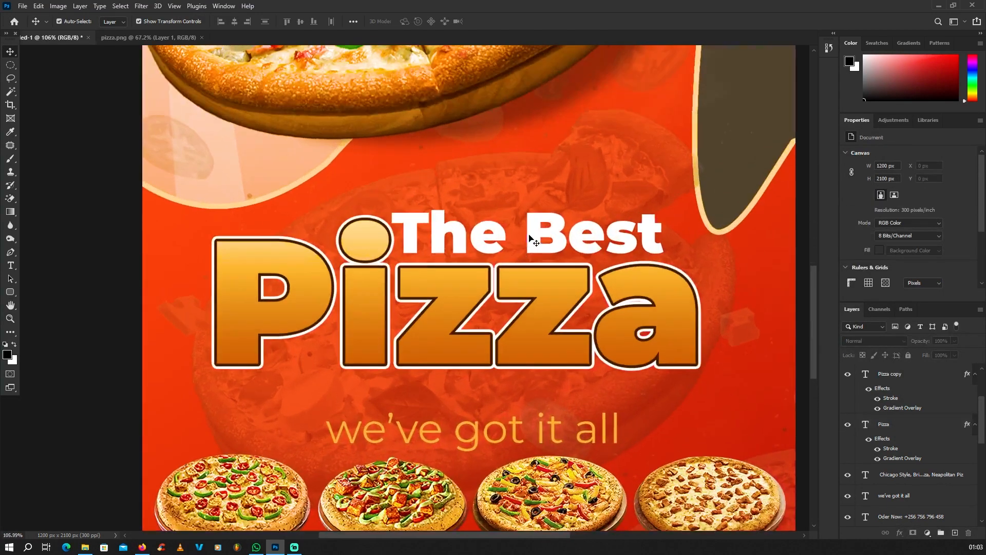
pyautogui.click(534, 224)
pyautogui.scroll(-5, 485, 300)
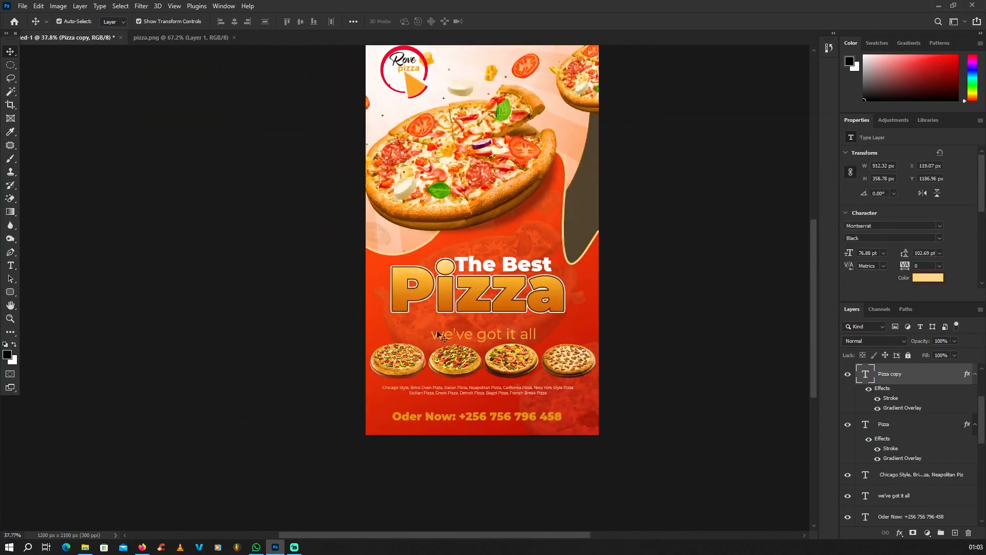
pyautogui.click(438, 333)
pyautogui.scroll(3, 501, 330)
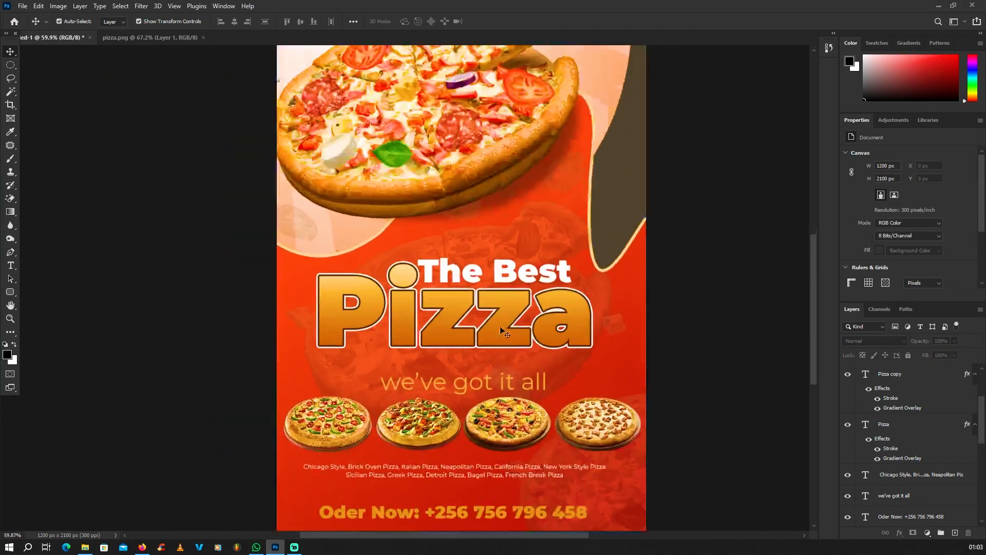
pyautogui.scroll(2, 501, 330)
pyautogui.scroll(1, 505, 294)
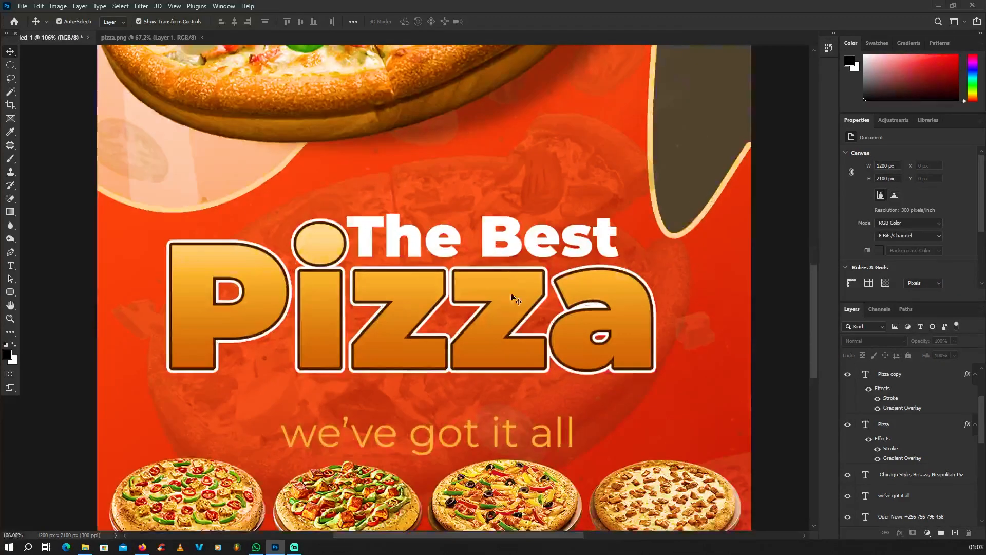
pyautogui.click(517, 289)
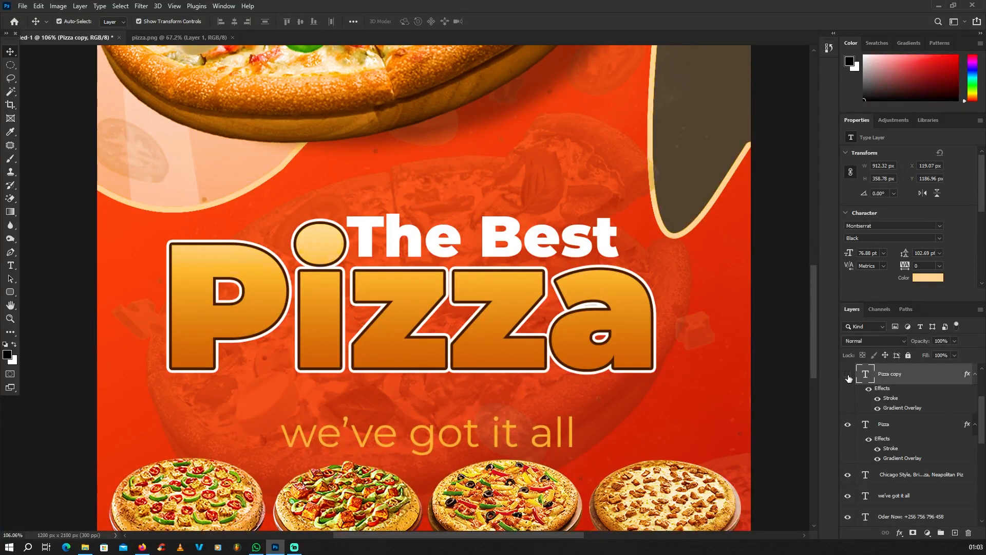
# Convert the Pizza copy layer into a smart object
pyautogui.scroll(-3, 498, 280)
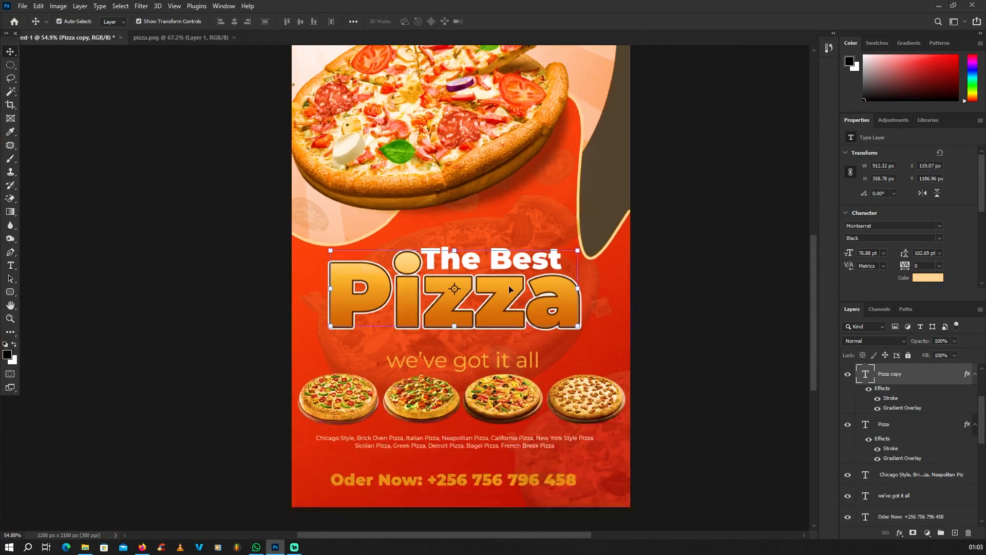
pyautogui.rightClick(888, 378)
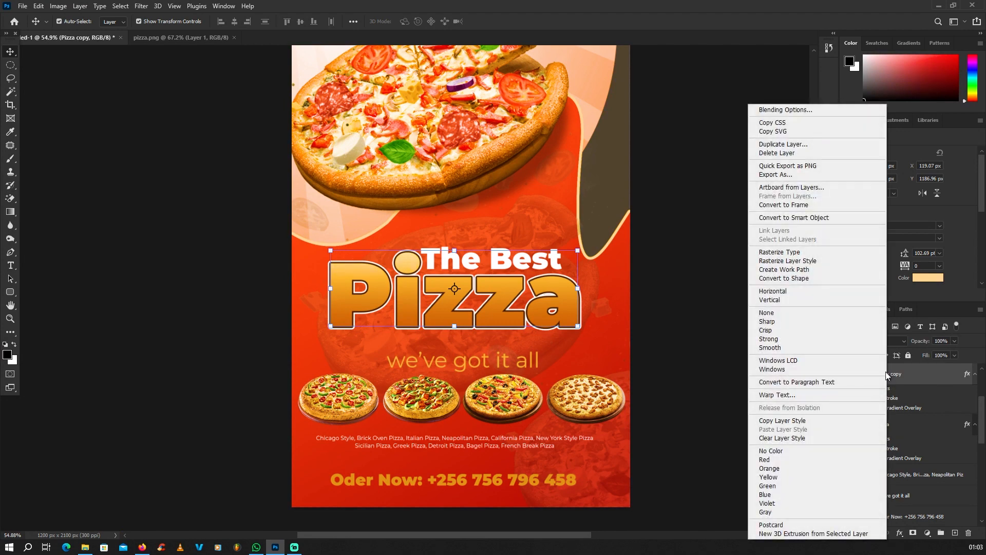
pyautogui.click(794, 222)
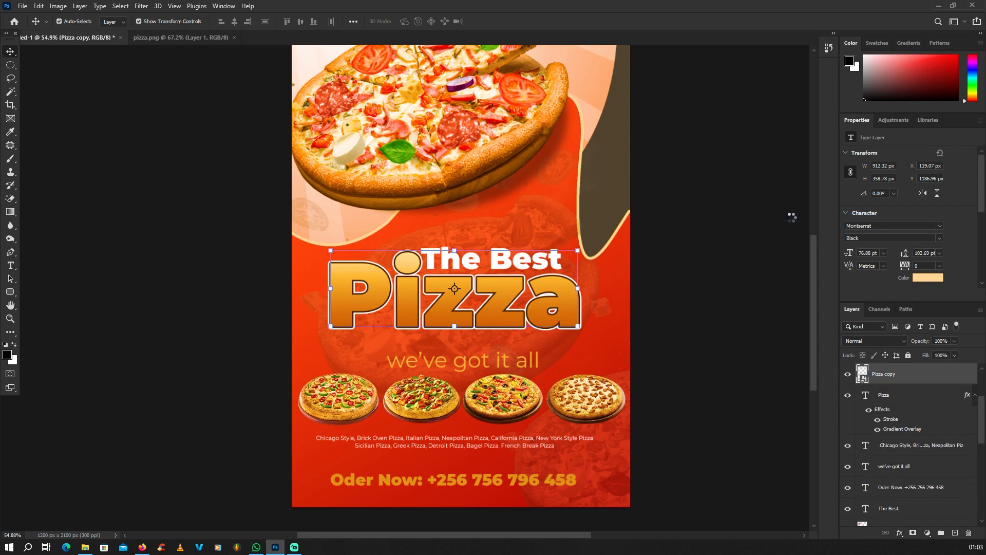
pyautogui.click(848, 375)
pyautogui.click(847, 375)
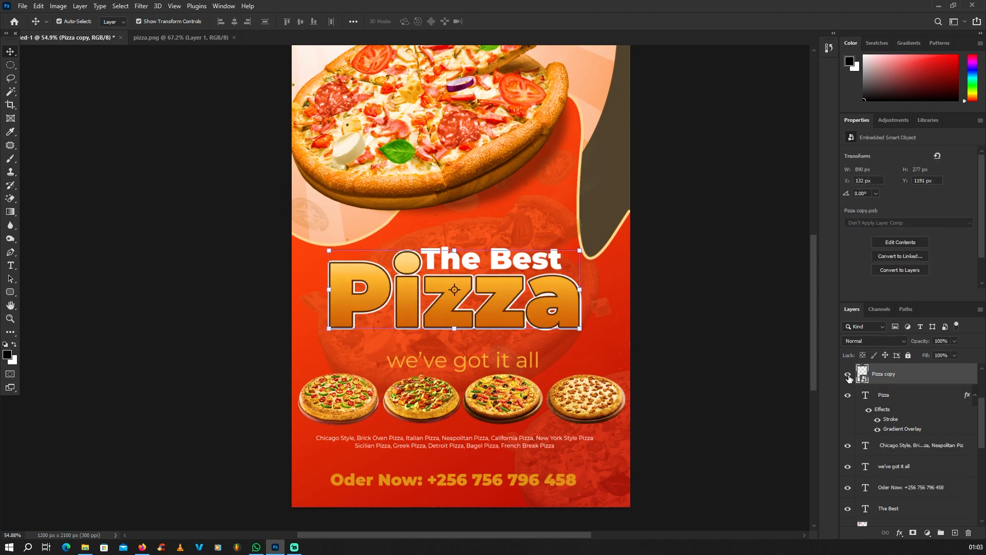
# Rasterize the Pizza copy layer into flat pixels
pyautogui.rightClick(880, 376)
pyautogui.click(772, 296)
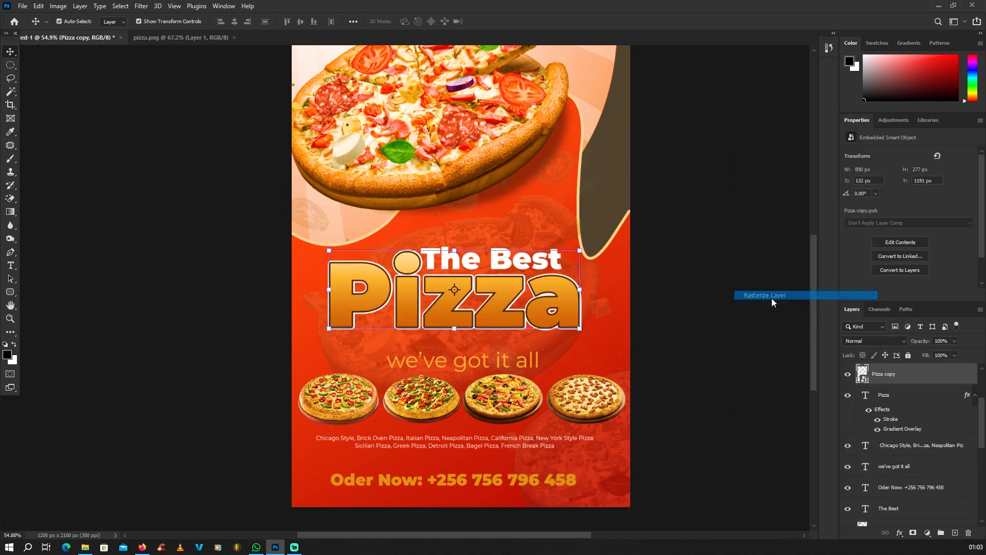
pyautogui.click(847, 375)
pyautogui.click(847, 376)
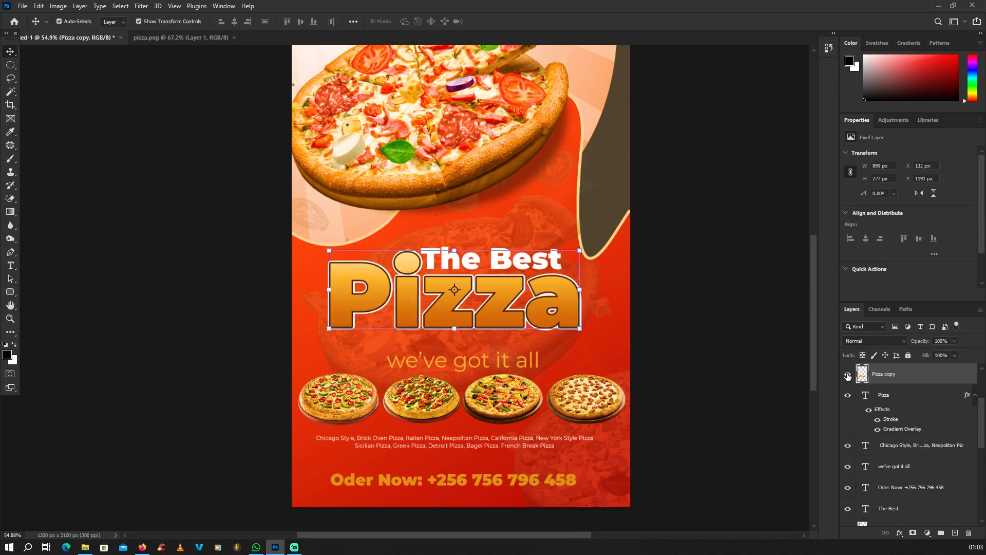
# Draw an elliptical selection over the top half of the Pizza lettering
pyautogui.scroll(-3, 555, 330)
pyautogui.scroll(2, 544, 308)
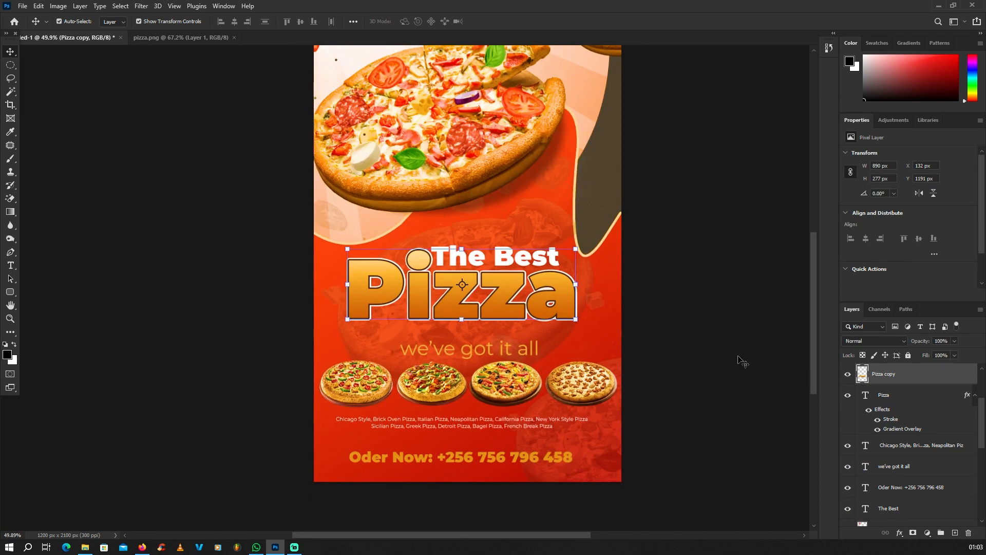
pyautogui.click(10, 65)
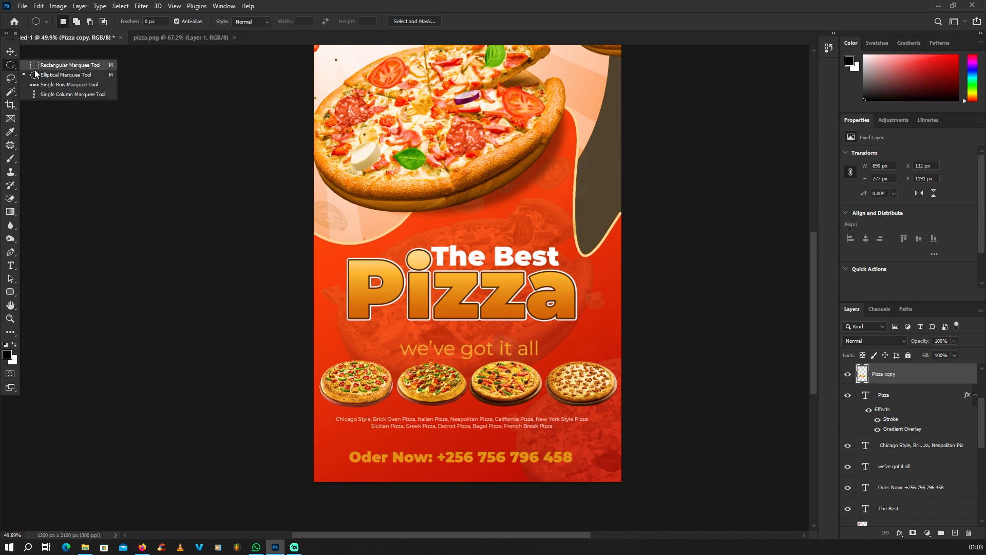
pyautogui.click(65, 74)
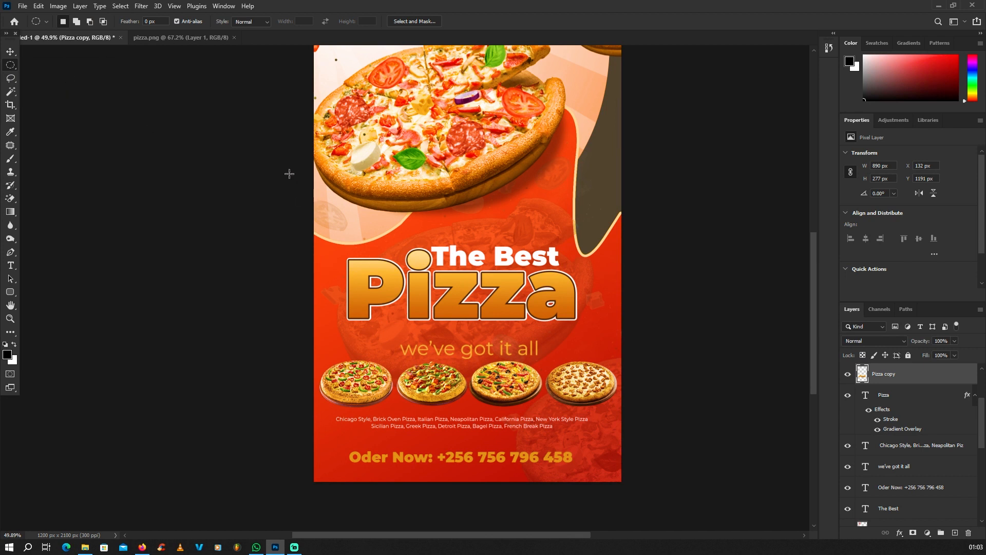
pyautogui.moveTo(286, 172); pyautogui.dragTo(634, 298)
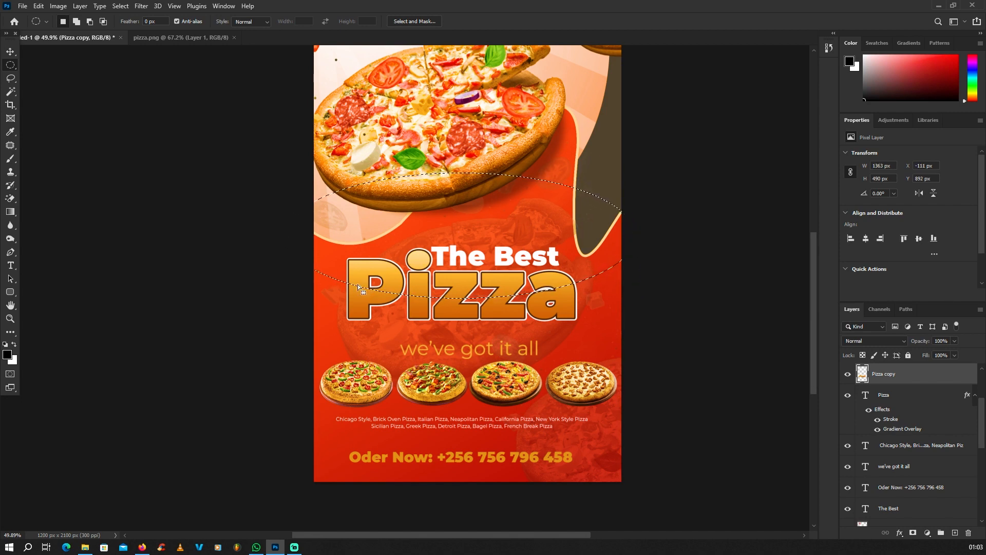
# Brighten the selection with Curves (input 123 to output 150), then deselect
pyautogui.scroll(3, 513, 262)
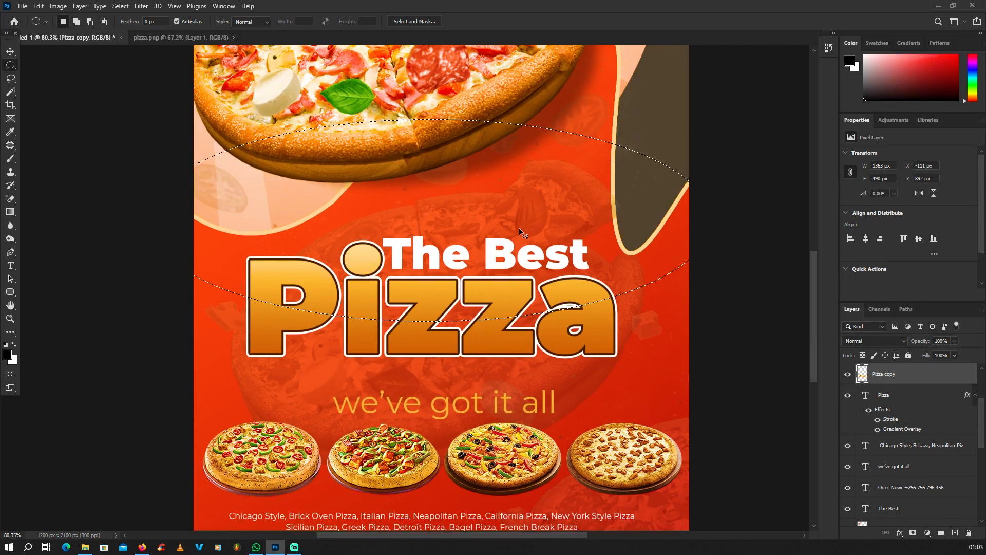
pyautogui.hotkey('ctrl', 'm')
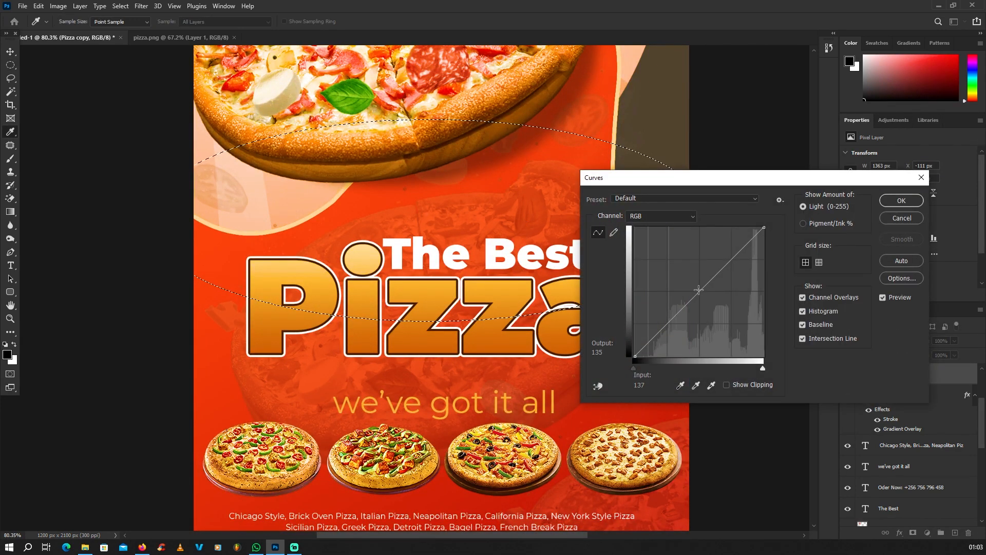
pyautogui.moveTo(698, 290); pyautogui.dragTo(697, 280)
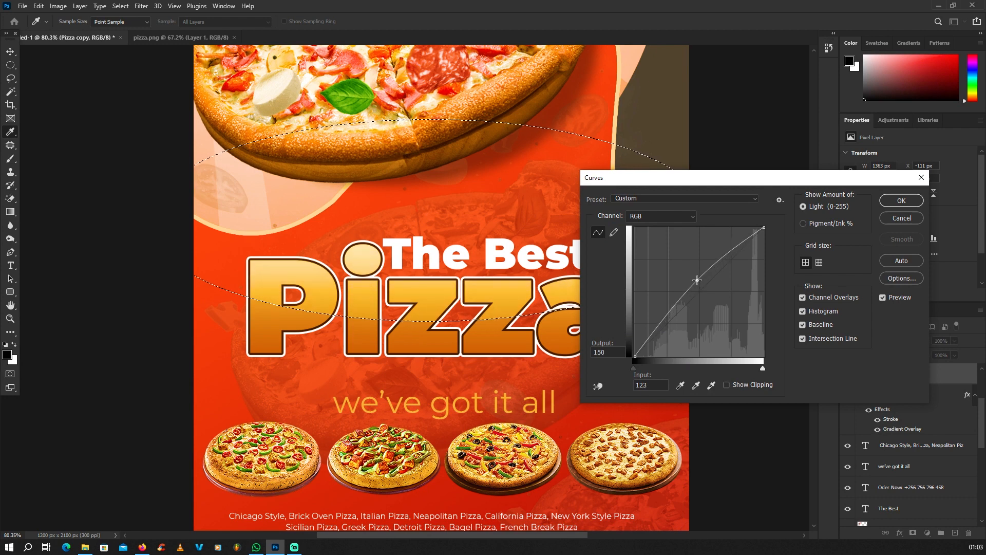
pyautogui.click(901, 200)
pyautogui.hotkey('ctrl', 'd')
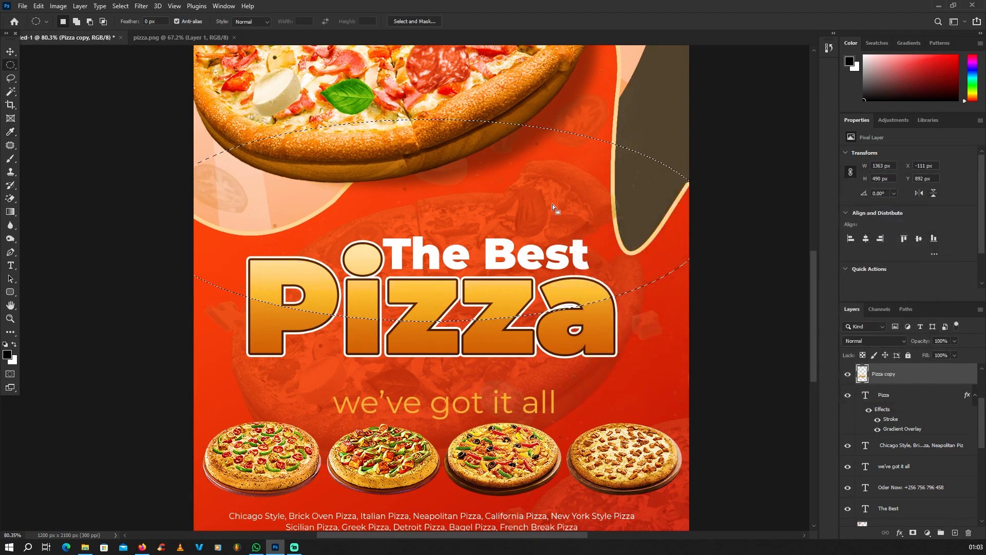
# Open IMG_20240212_183435.jpg in Photoshop by dropping it from File Explorer
pyautogui.scroll(3, 467, 321)
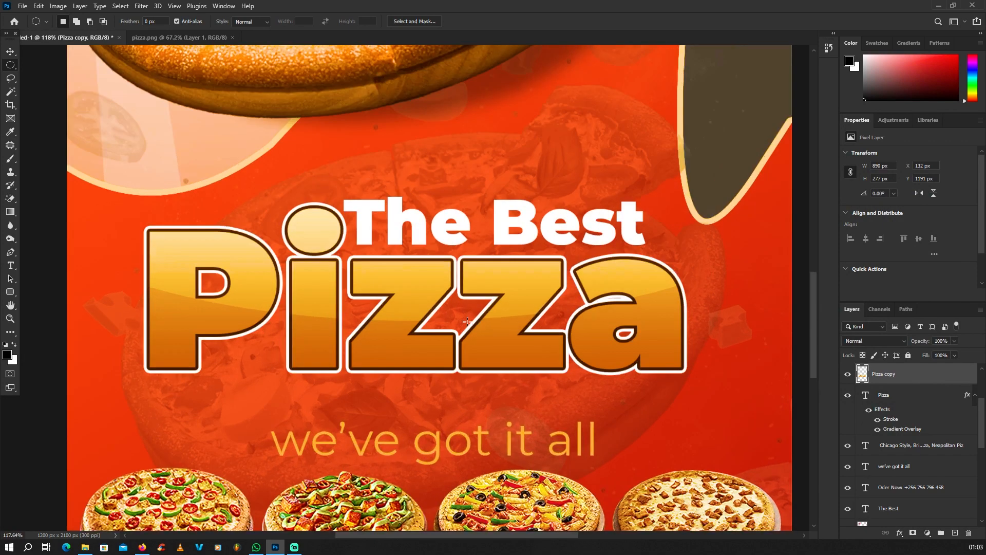
pyautogui.scroll(-10, 518, 320)
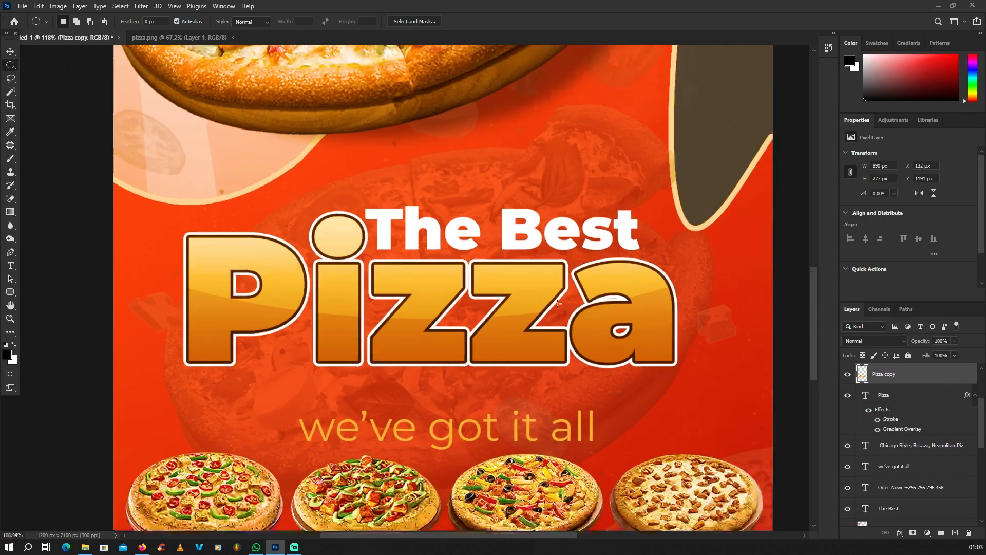
pyautogui.press('v')
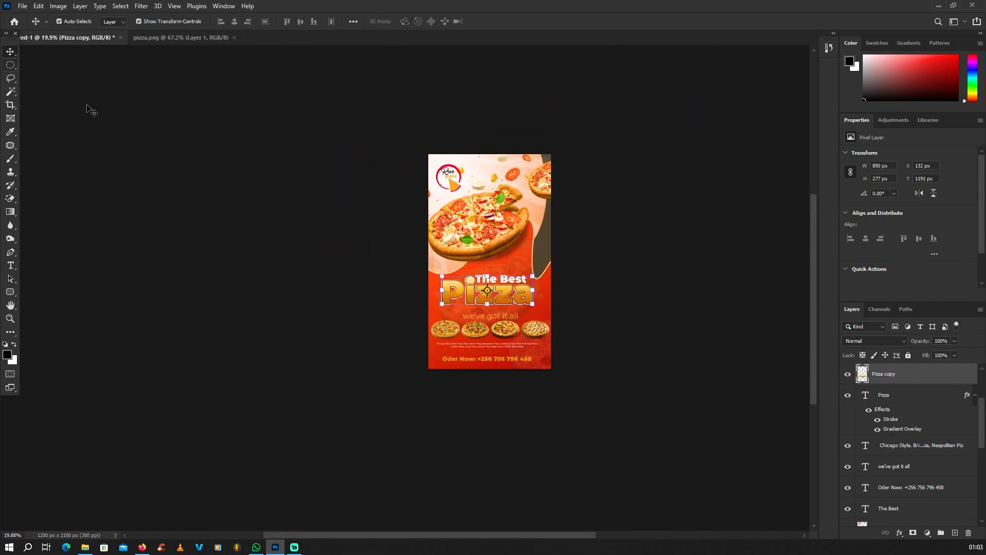
pyautogui.scroll(4, 480, 223)
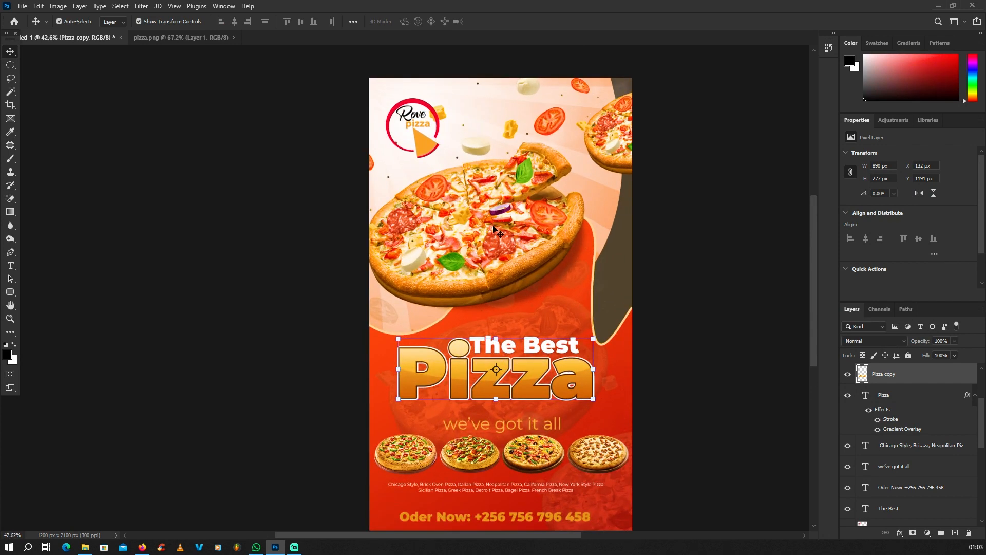
pyautogui.scroll(-2, 341, 211)
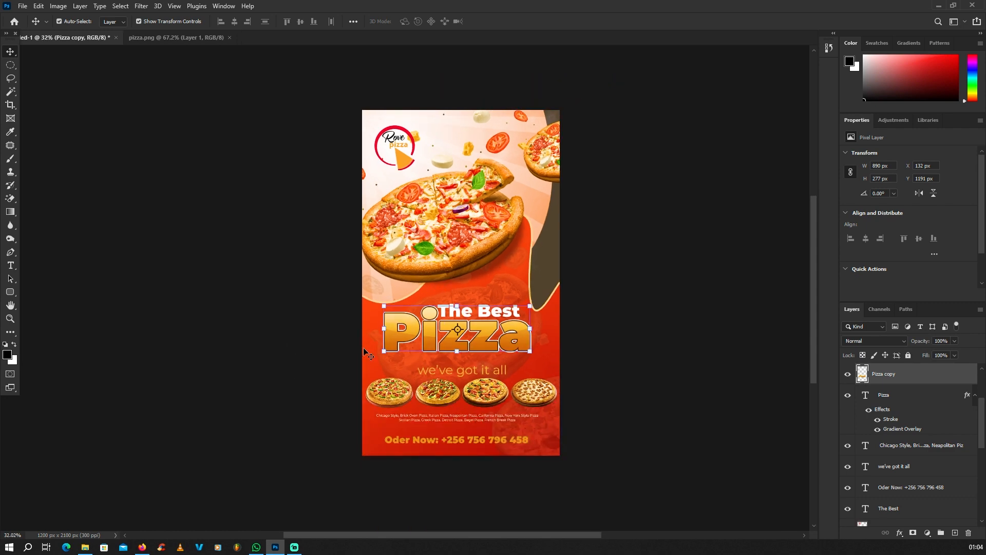
pyautogui.click(938, 5)
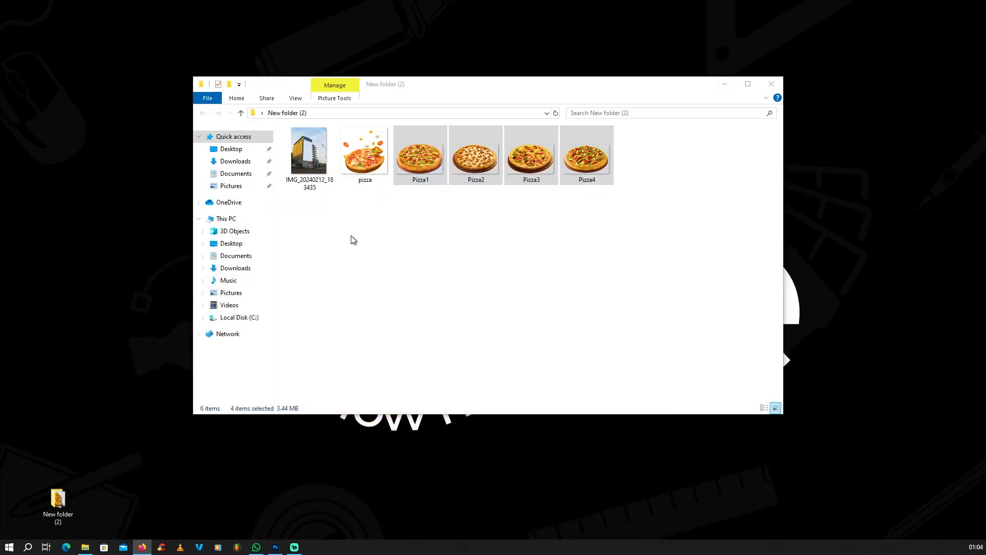
pyautogui.moveTo(312, 143); pyautogui.dragTo(680, 8)
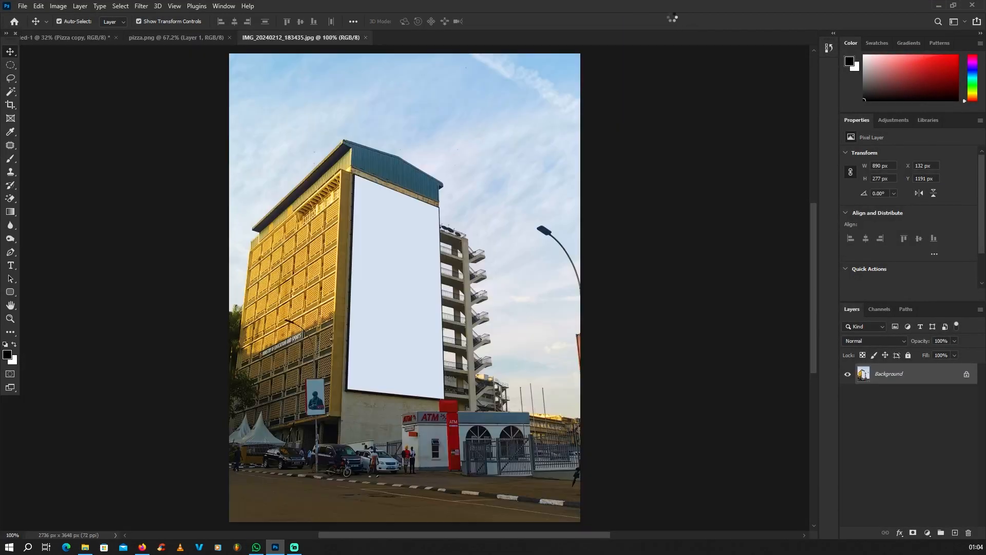
# Flatten the pizza poster into a single Background layer
pyautogui.scroll(7, 408, 226)
pyautogui.scroll(-7, 402, 254)
pyautogui.scroll(4, 385, 182)
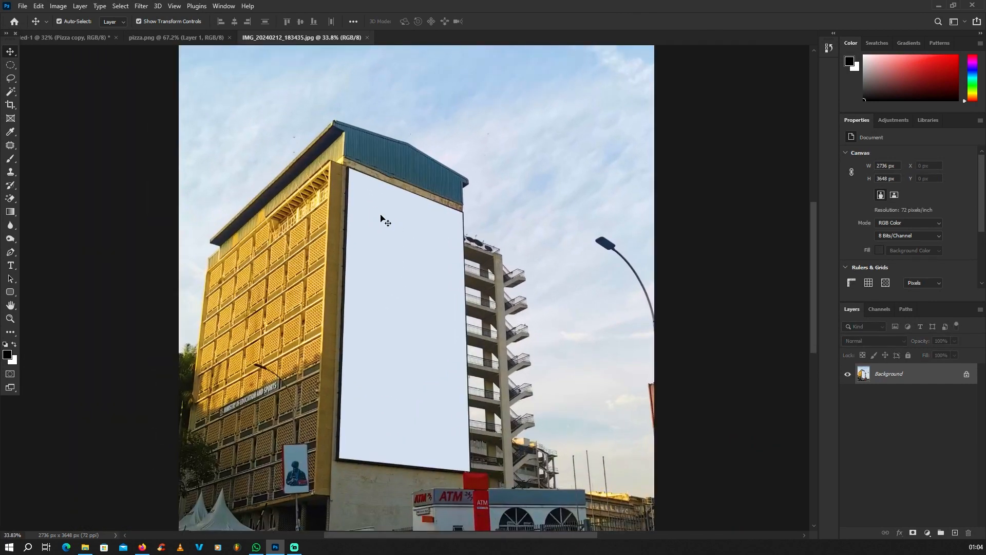
pyautogui.click(152, 38)
pyautogui.click(74, 40)
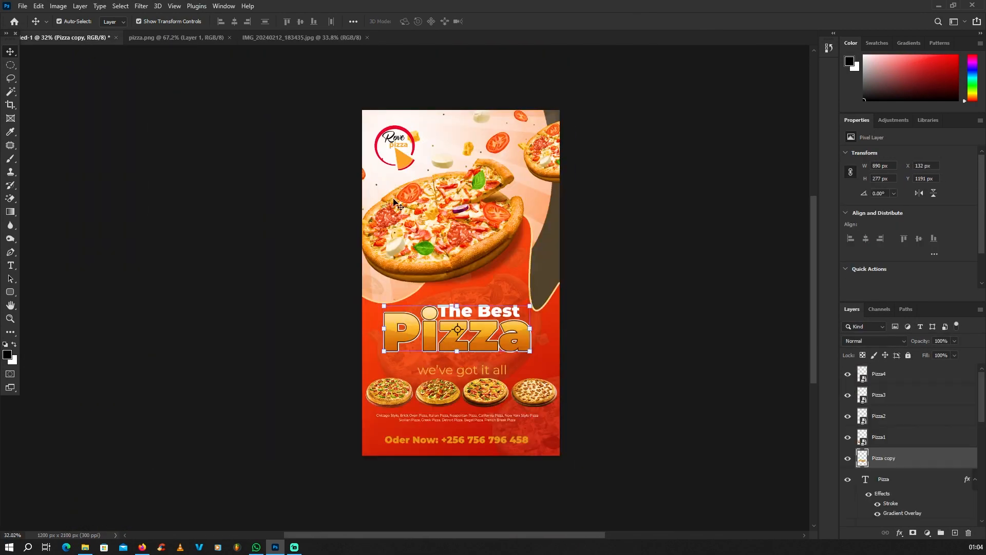
pyautogui.scroll(2, 284, 83)
pyautogui.click(80, 6)
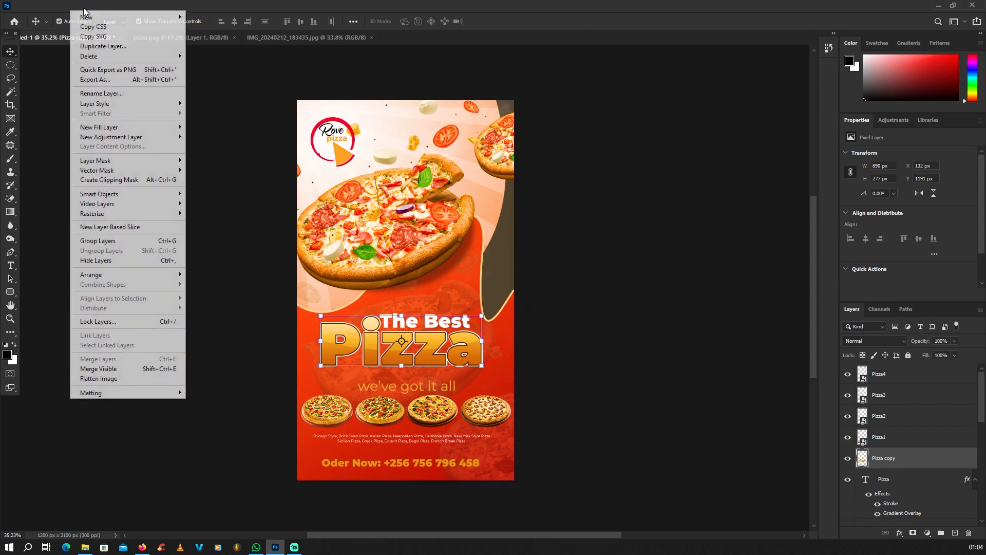
pyautogui.click(99, 378)
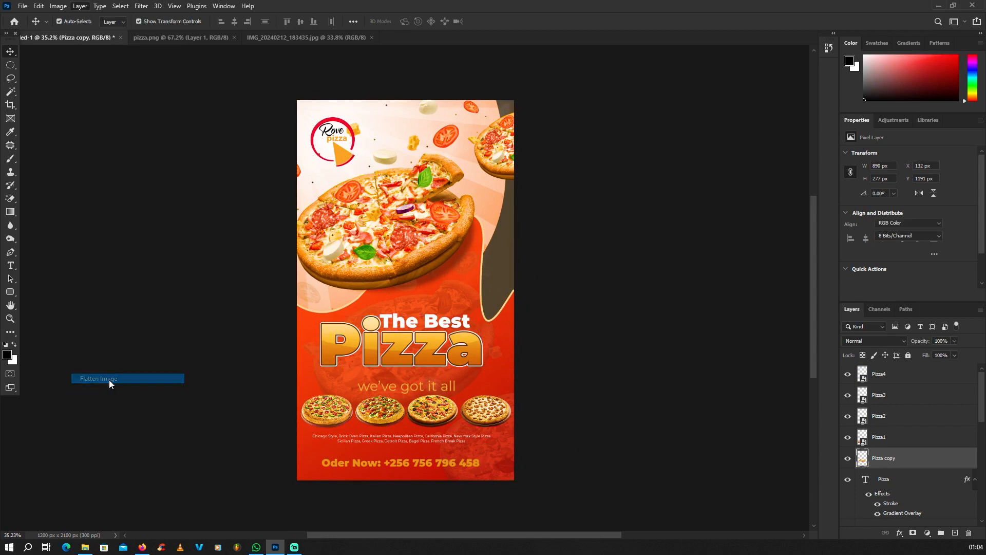
# Drag the flattened poster onto the building photo as Layer 1
pyautogui.scroll(-2, 427, 247)
pyautogui.scroll(1, 427, 245)
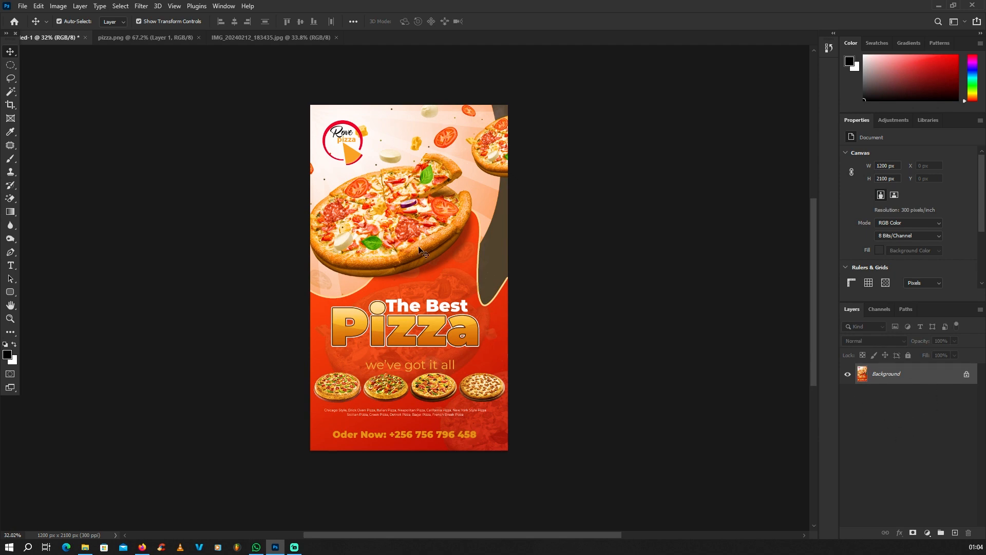
pyautogui.moveTo(419, 247)
pyautogui.mouseDown()
pyautogui.moveTo(331, 88)
pyautogui.moveTo(270, 39)
pyautogui.moveTo(363, 209)
pyautogui.moveTo(411, 253)
pyautogui.mouseUp()
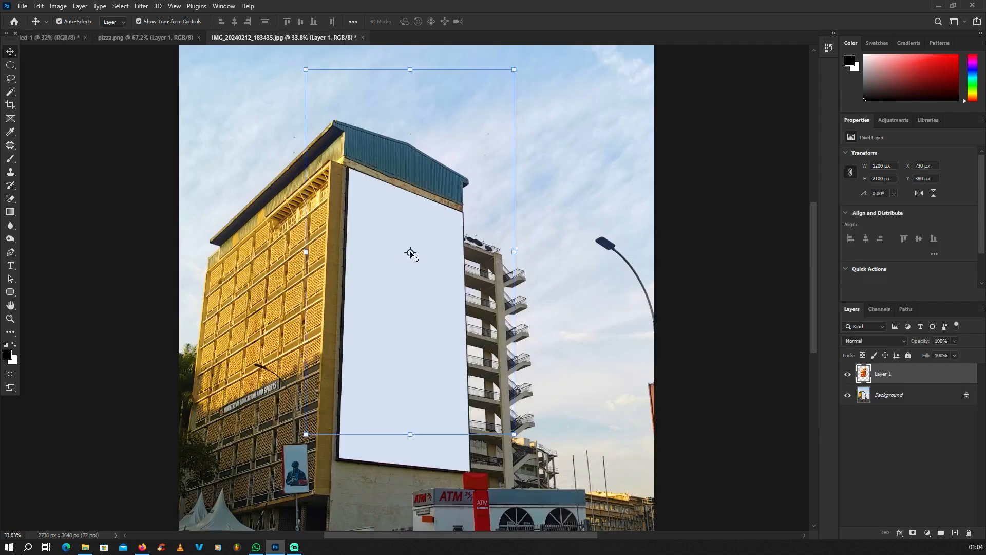
# Move the poster over the building so its top-left corner sits on the billboard's top-left corner
pyautogui.scroll(-5, 411, 253)
pyautogui.scroll(7, 388, 201)
pyautogui.moveTo(355, 124); pyautogui.dragTo(421, 281)
pyautogui.scroll(5, 359, 202)
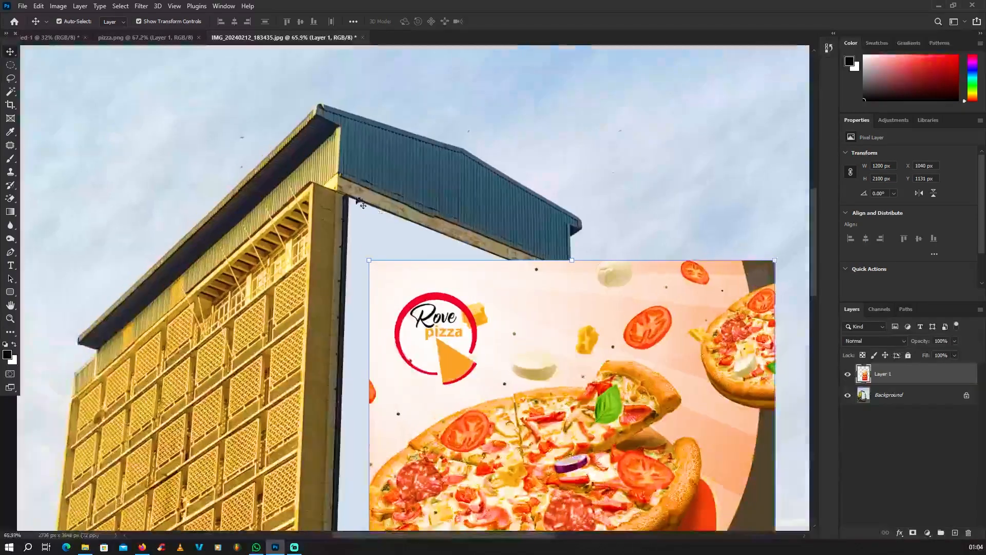
pyautogui.scroll(6, 362, 204)
pyautogui.moveTo(464, 500); pyautogui.dragTo(352, 228)
# Distort the poster's top-right and bottom-left corners onto the matching billboard corners
pyautogui.scroll(5, 380, 283)
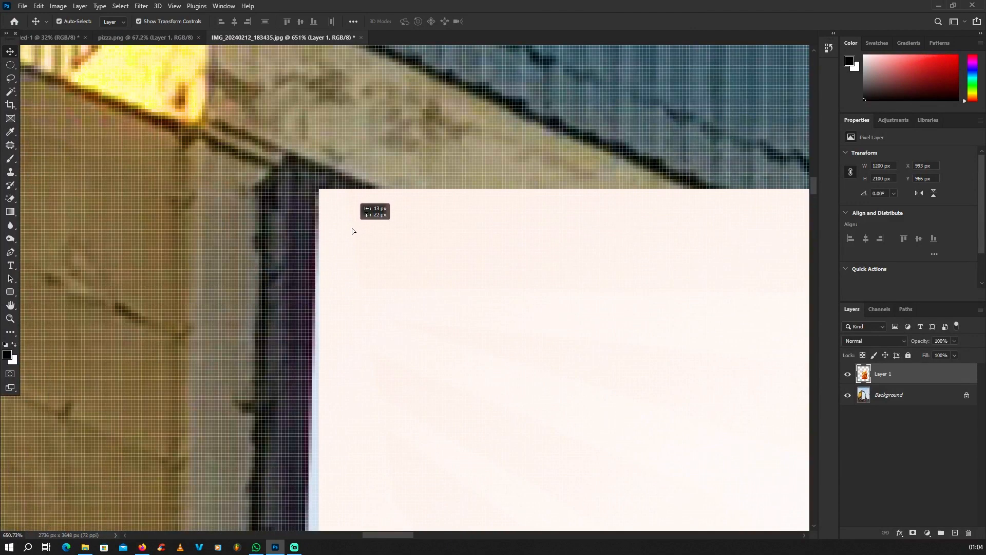
pyautogui.scroll(-8, 353, 228)
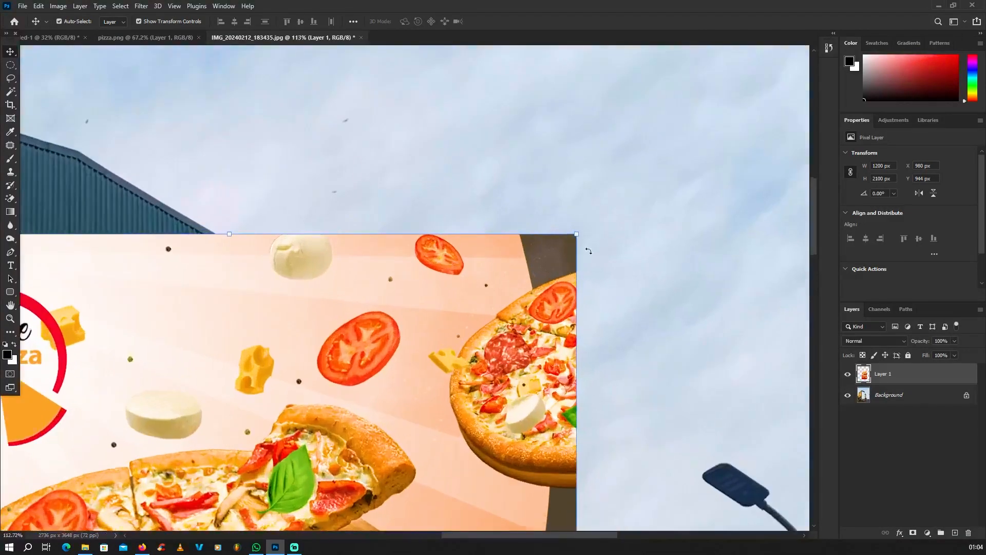
pyautogui.scroll(-2, 588, 251)
pyautogui.scroll(1, 606, 245)
pyautogui.scroll(-2, 605, 244)
pyautogui.scroll(2, 611, 243)
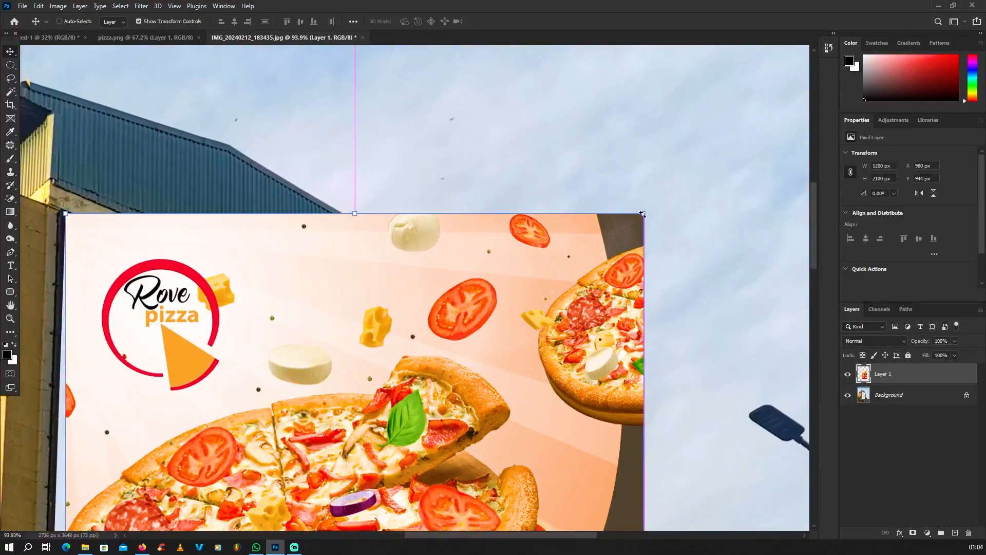
pyautogui.scroll(-2, 616, 220)
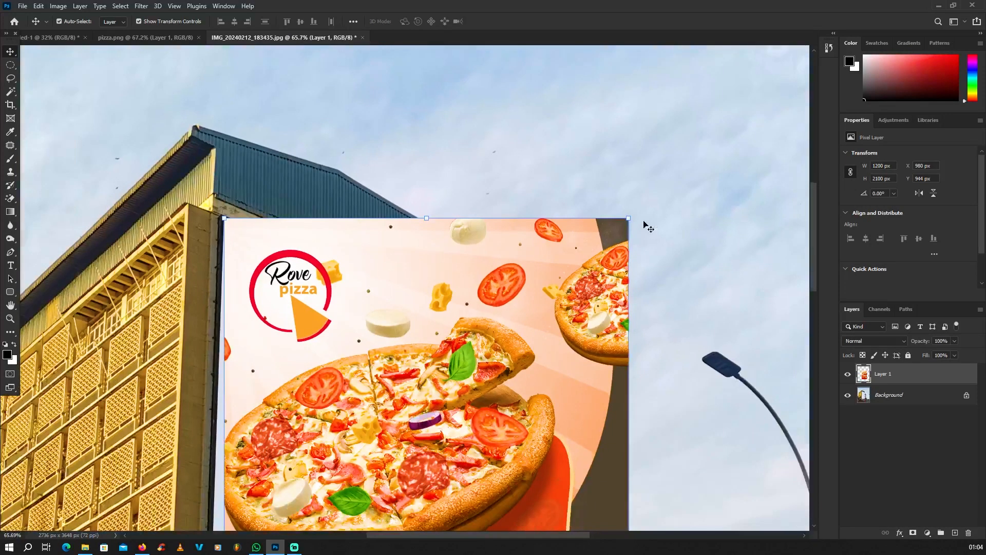
pyautogui.moveTo(628, 221); pyautogui.dragTo(438, 280)
pyautogui.scroll(5, 444, 310)
pyautogui.scroll(5, 445, 310)
pyautogui.scroll(-12, 438, 280)
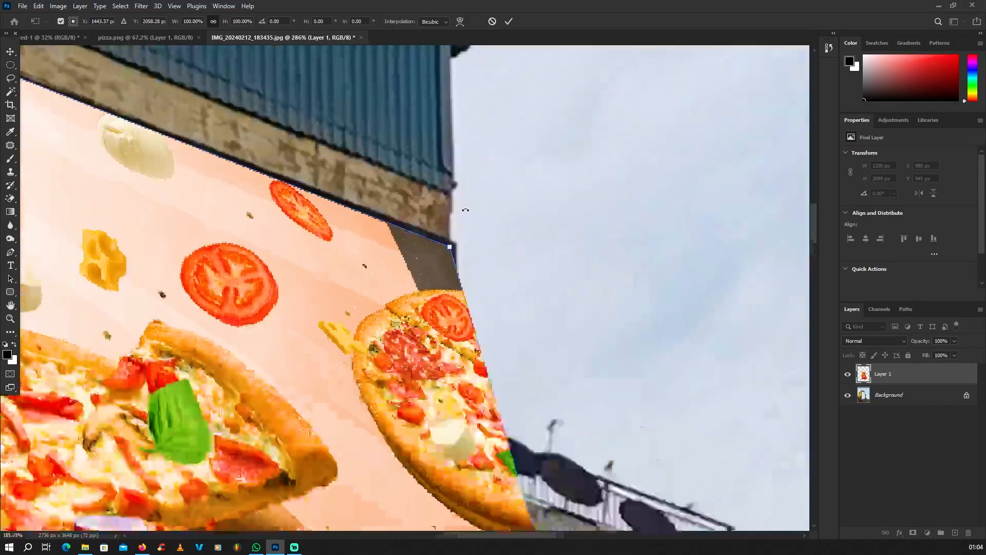
pyautogui.scroll(6, 392, 484)
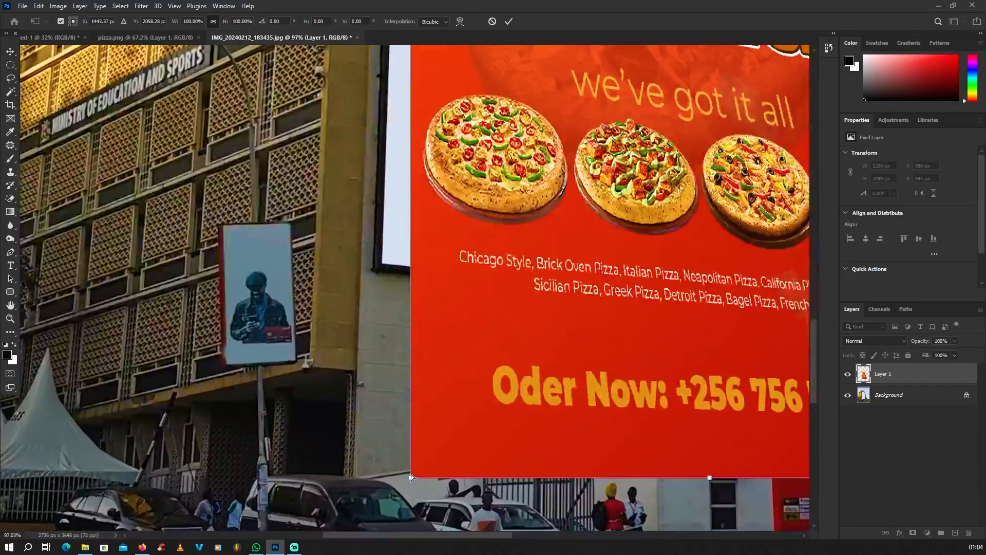
pyautogui.moveTo(411, 477); pyautogui.dragTo(362, 267)
# Pin the poster's bottom-right corner to the billboard and fine-tune it along the edge
pyautogui.scroll(4, 388, 267)
pyautogui.scroll(-6, 362, 267)
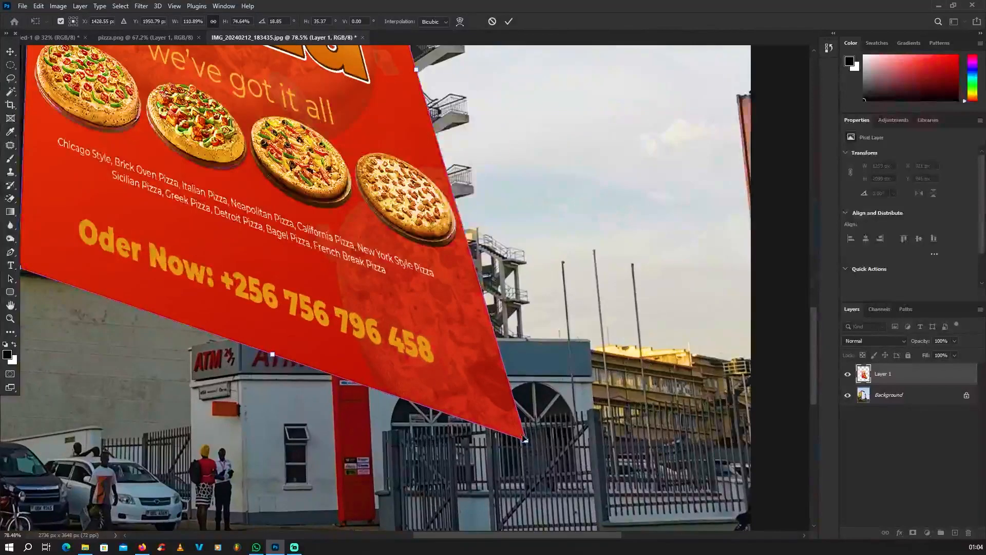
pyautogui.moveTo(524, 439); pyautogui.dragTo(310, 267)
pyautogui.scroll(3, 310, 267)
pyautogui.scroll(5, 259, 278)
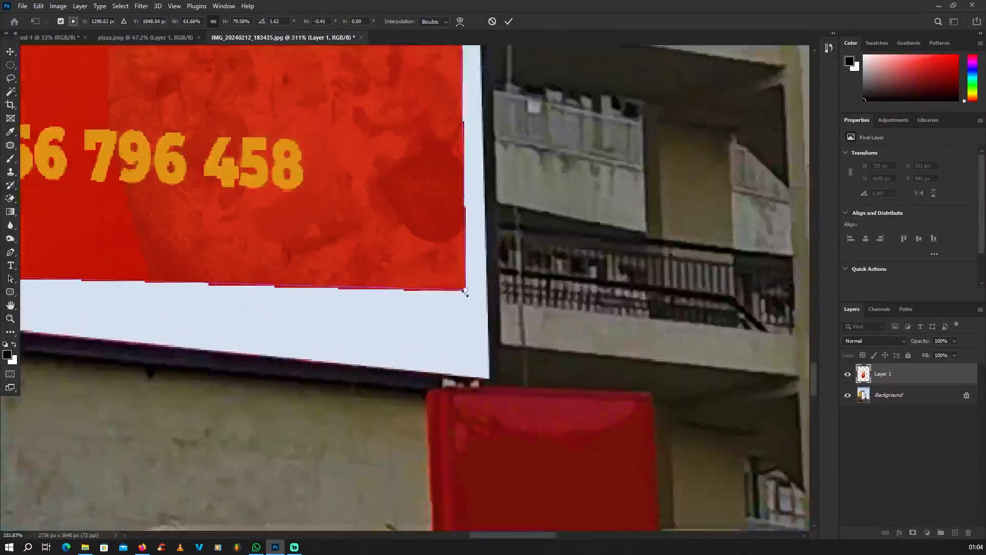
pyautogui.moveTo(467, 288); pyautogui.dragTo(492, 397)
pyautogui.scroll(-8, 492, 397)
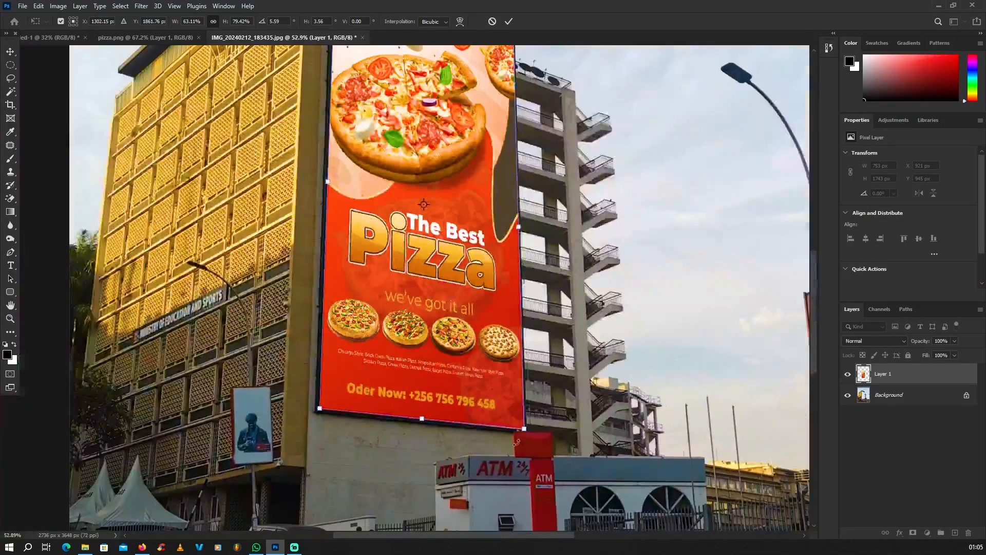
# Commit the Free Transform and zoom around to check the poster on the billboard
pyautogui.press('Return')
pyautogui.scroll(-2, 483, 467)
pyautogui.scroll(-2, 481, 466)
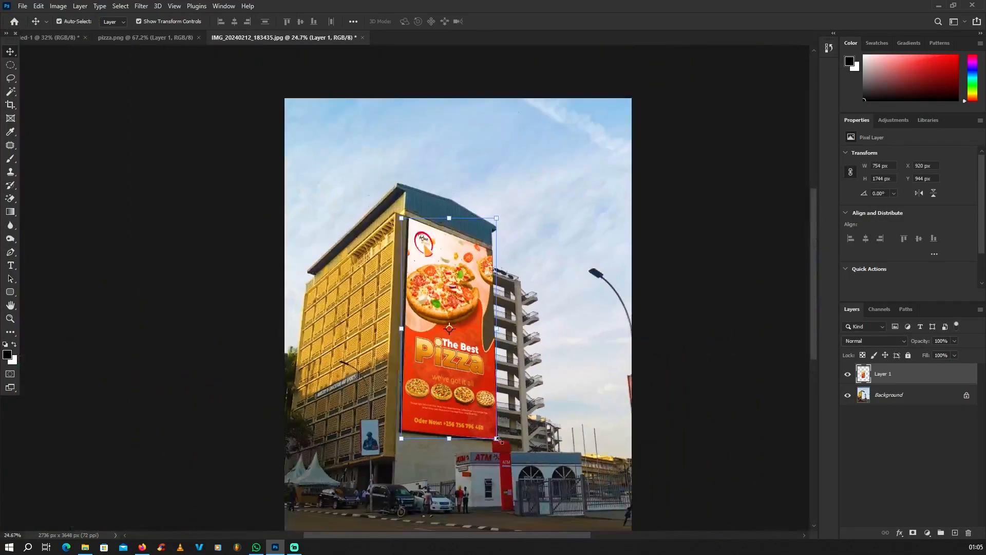
pyautogui.scroll(3, 480, 421)
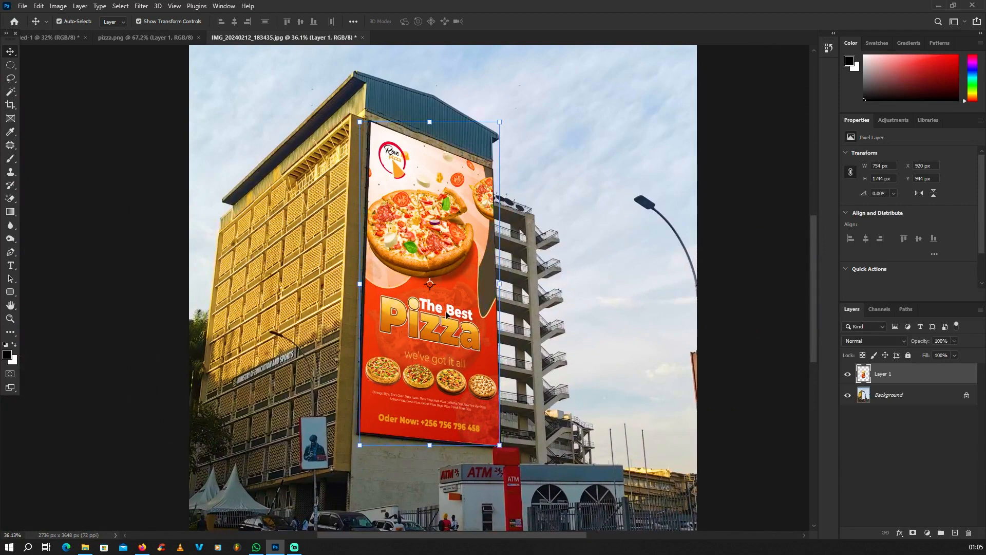
pyautogui.scroll(-5, 445, 311)
pyautogui.scroll(3, 443, 301)
# Minimize Photoshop to reveal the New folder (2) window with the project images
pyautogui.scroll(1, 442, 299)
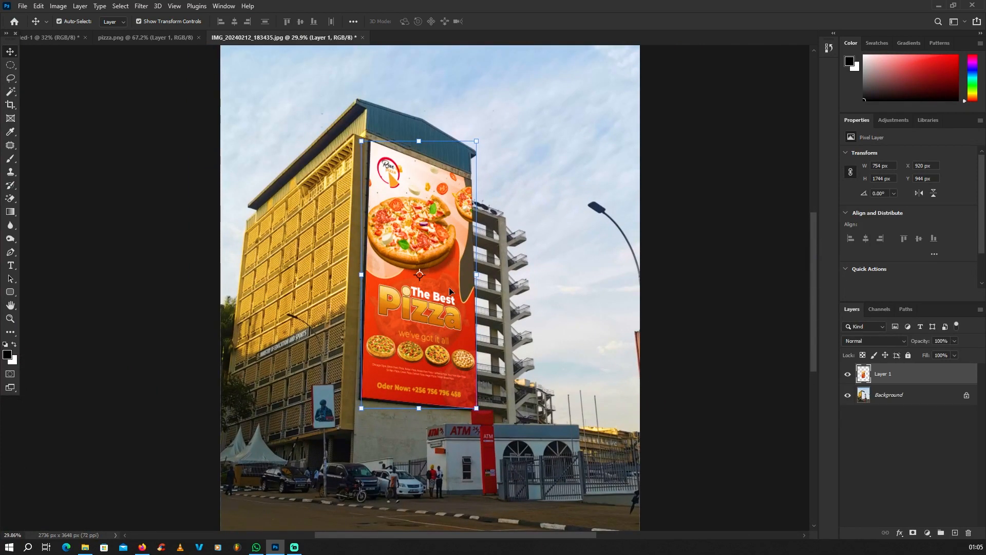
pyautogui.scroll(3, 449, 289)
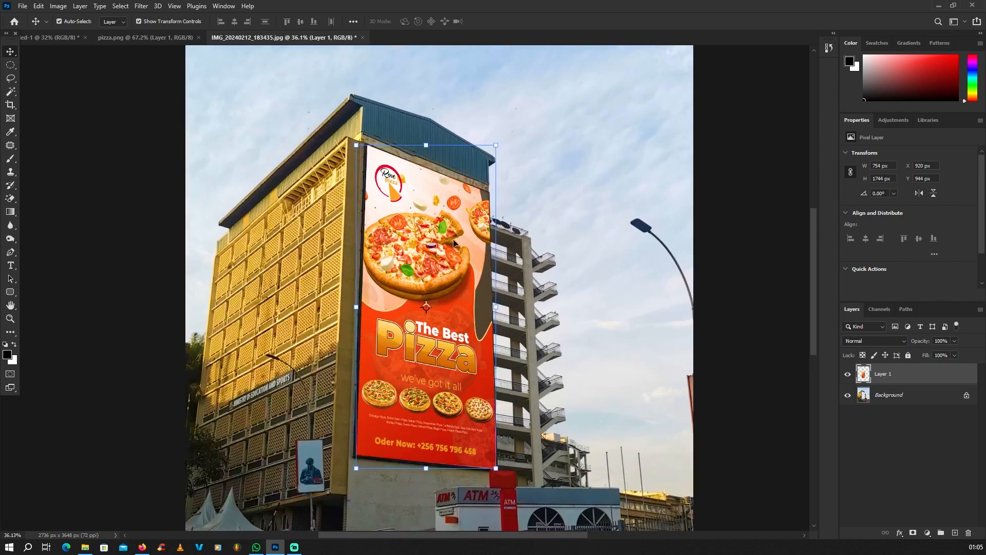
pyautogui.scroll(1, 460, 320)
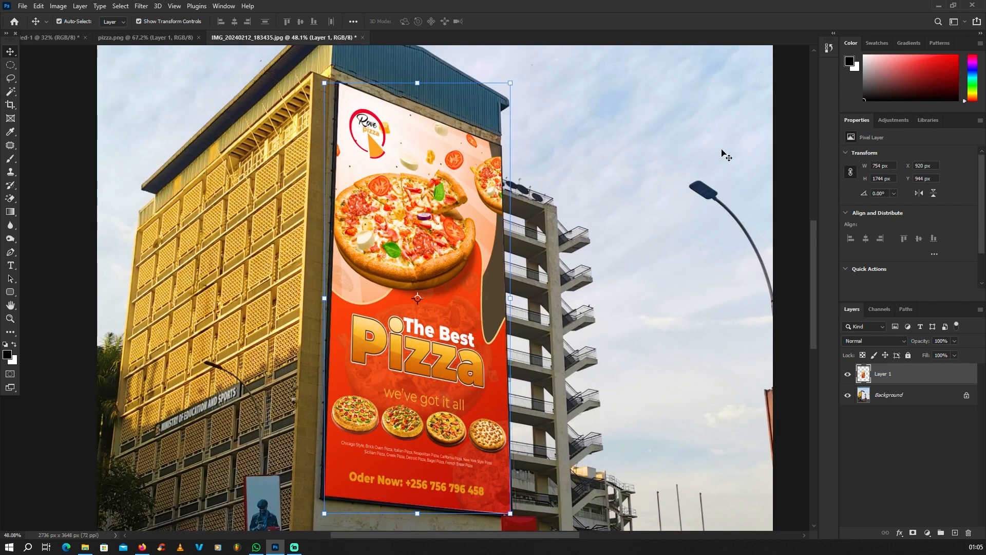
pyautogui.click(938, 8)
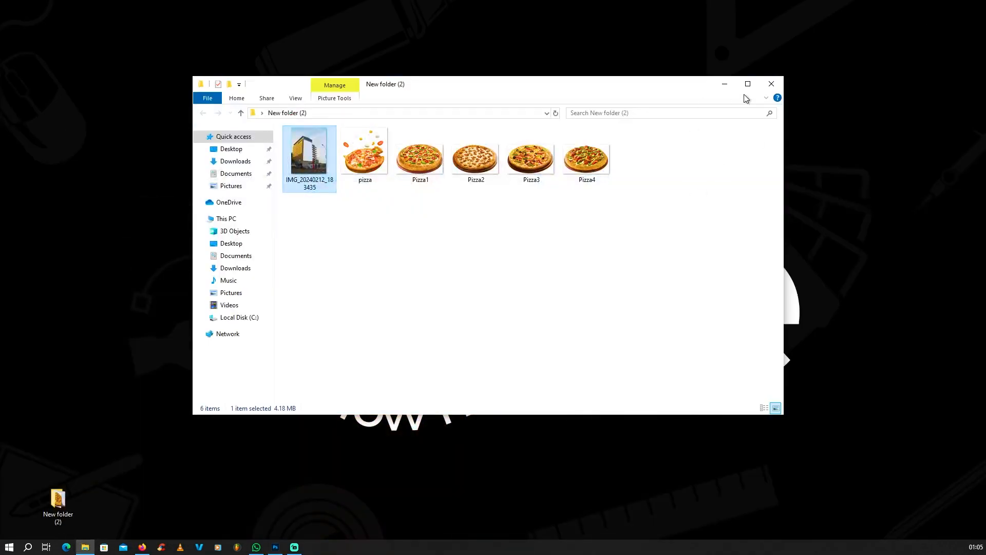